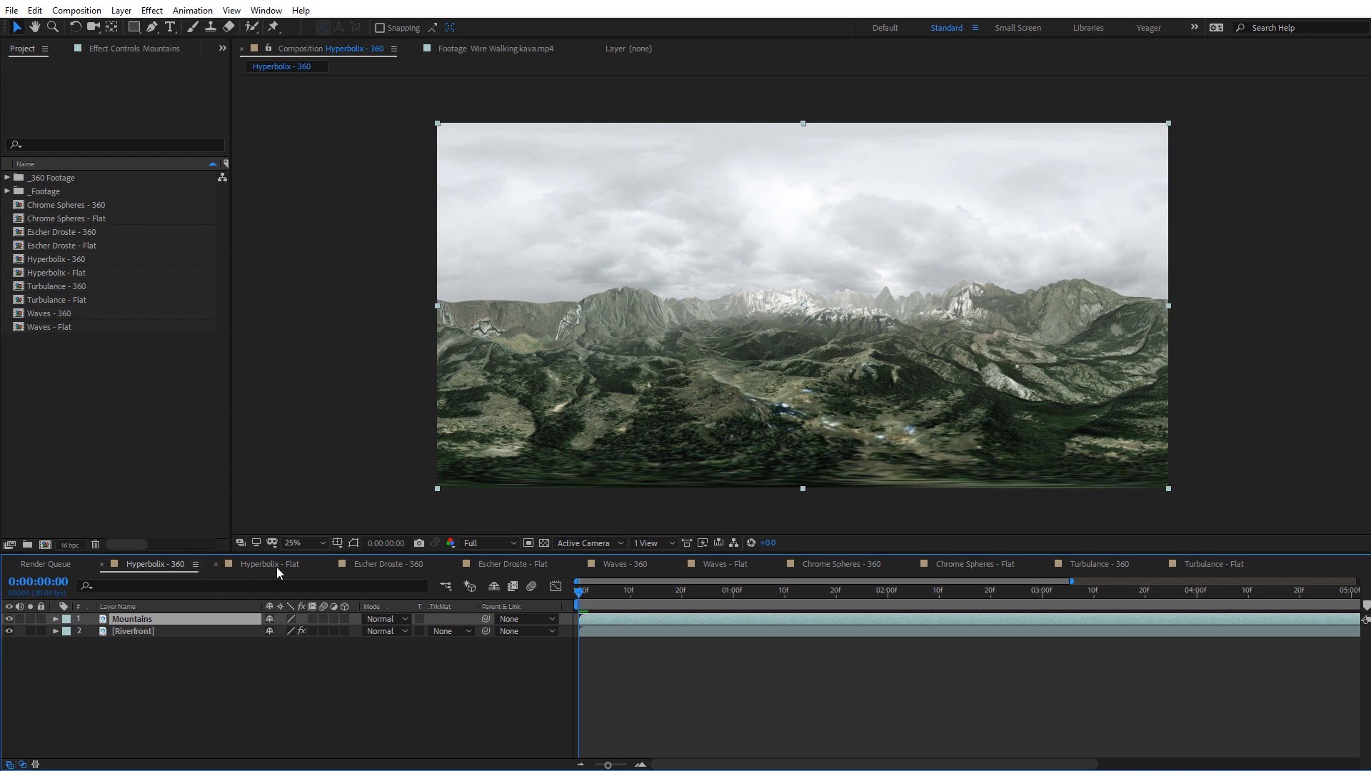
# Compare the Hyperbolix - Flat composition with Hyperbolix - 360, then play back the Mountains footage in the 360 version and return to its start
pyautogui.click(275, 565)
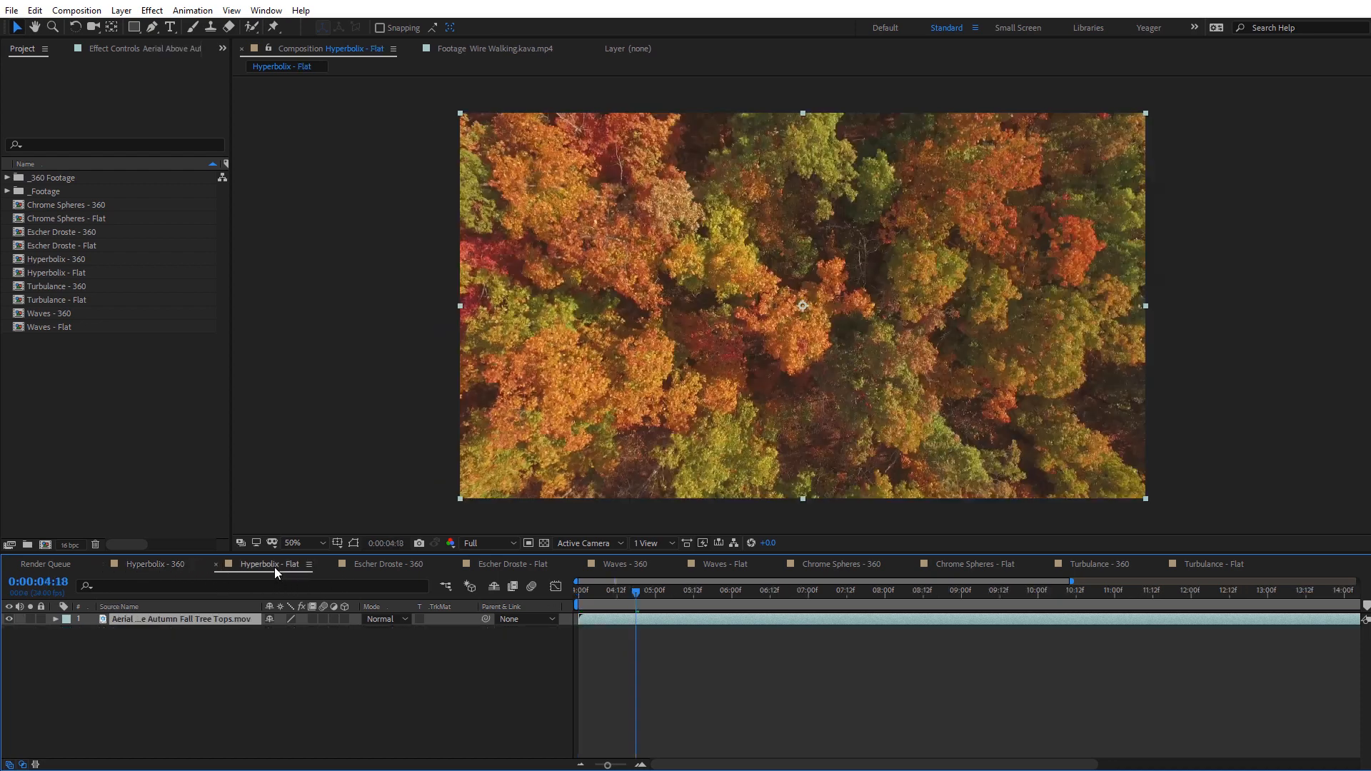
pyautogui.click(153, 564)
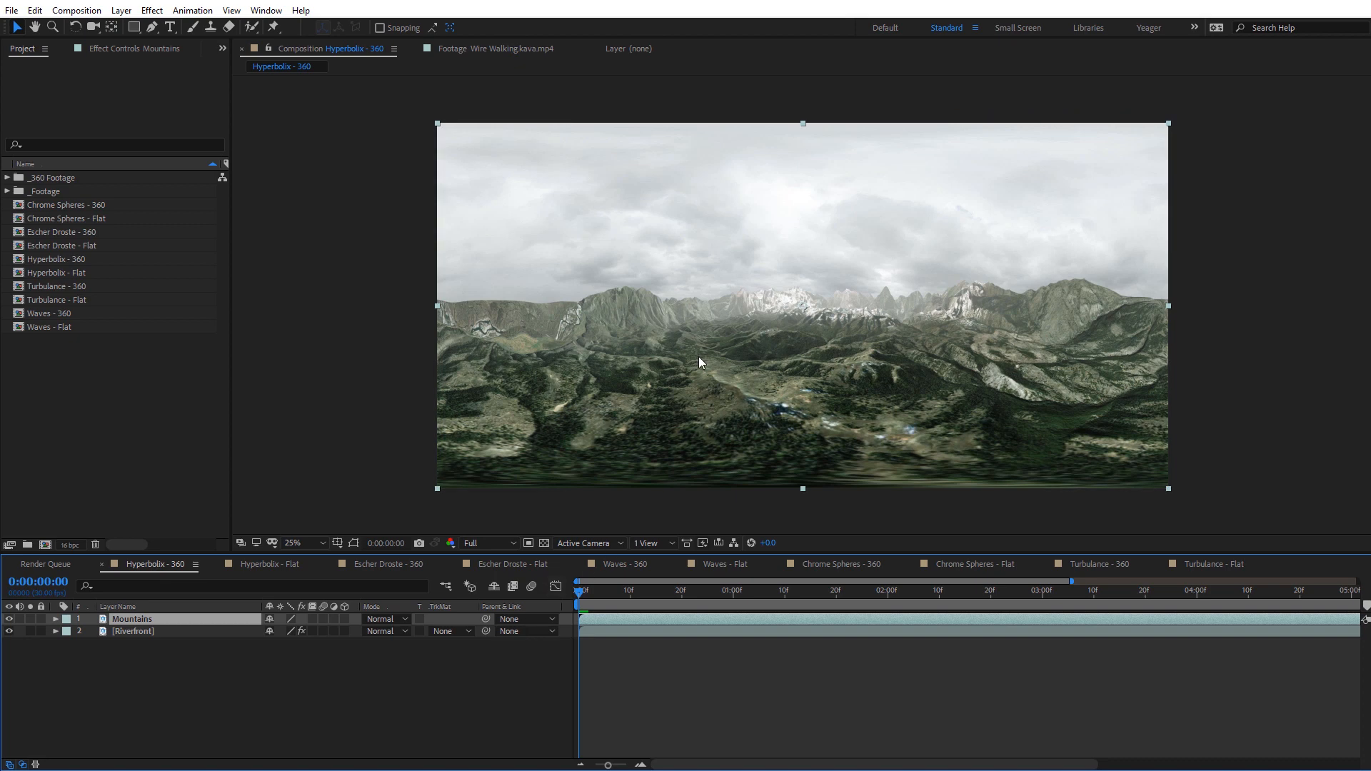
pyautogui.moveTo(583, 592); pyautogui.dragTo(602, 595)
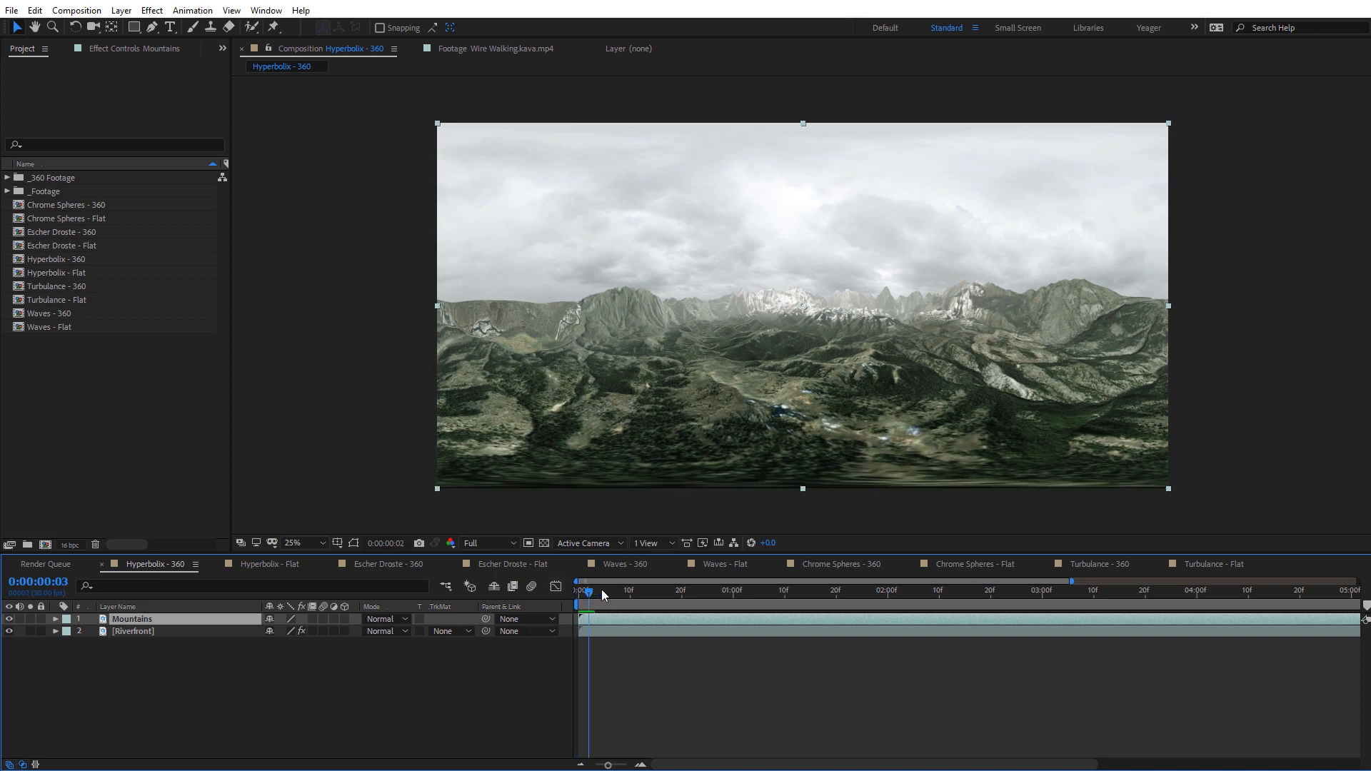
pyautogui.press('space')
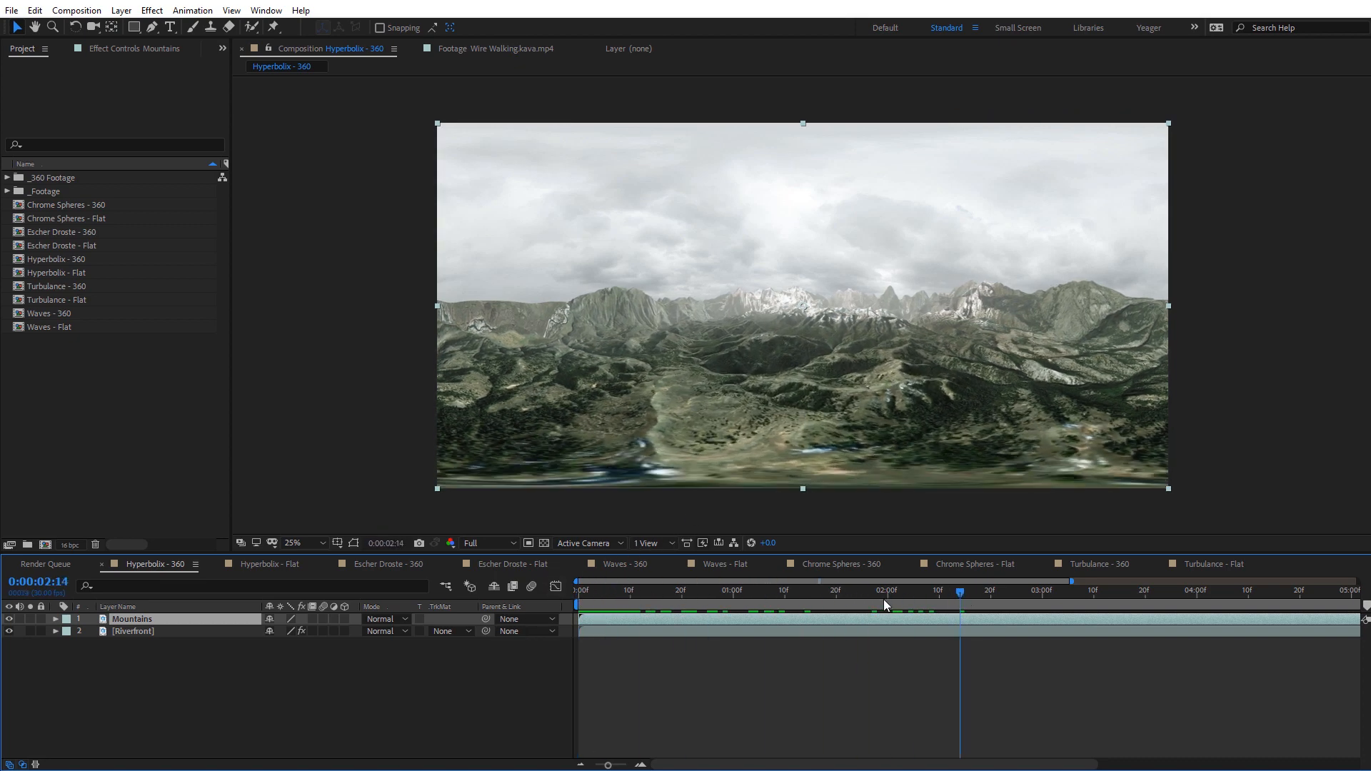
pyautogui.moveTo(884, 606); pyautogui.dragTo(579, 605)
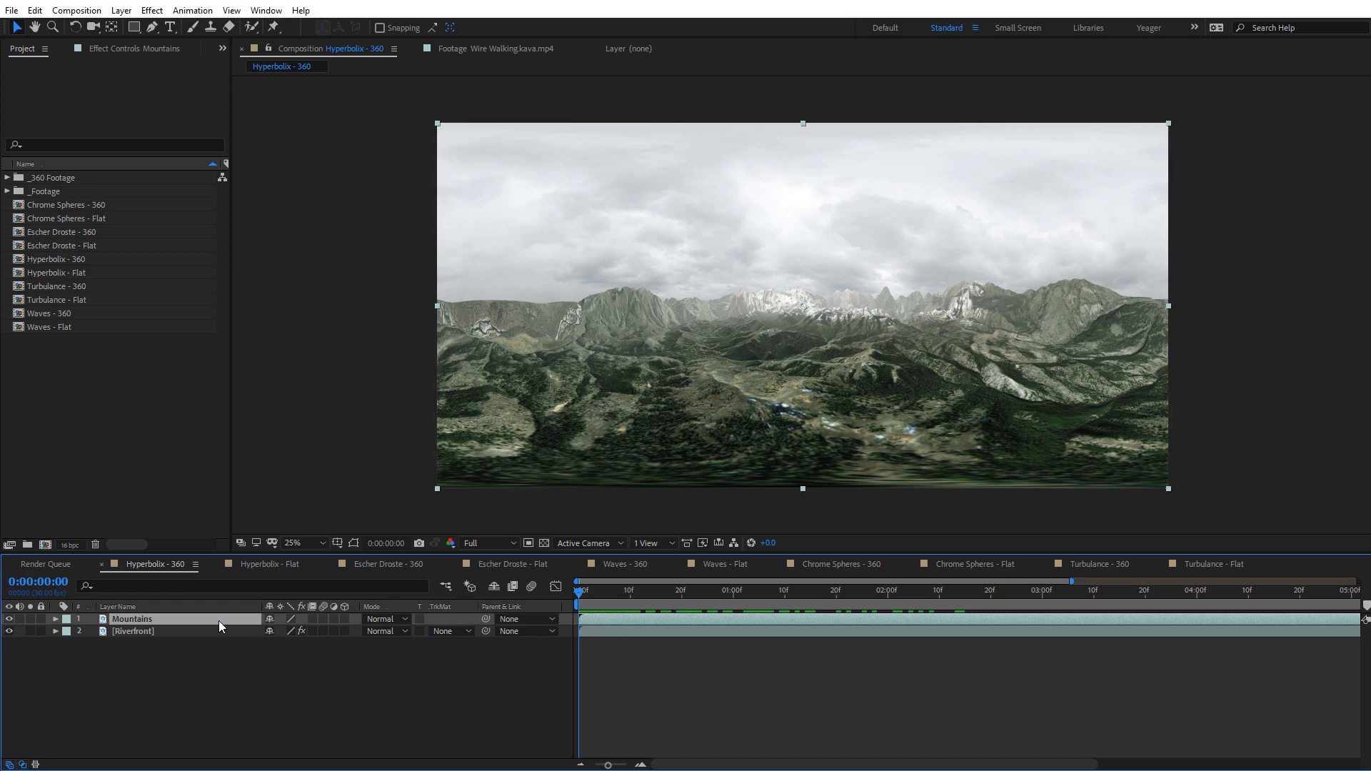
# Apply the Mantra VR Hyperbolix effect to the Mountains layer and review its Frame Layout options
pyautogui.click(153, 12)
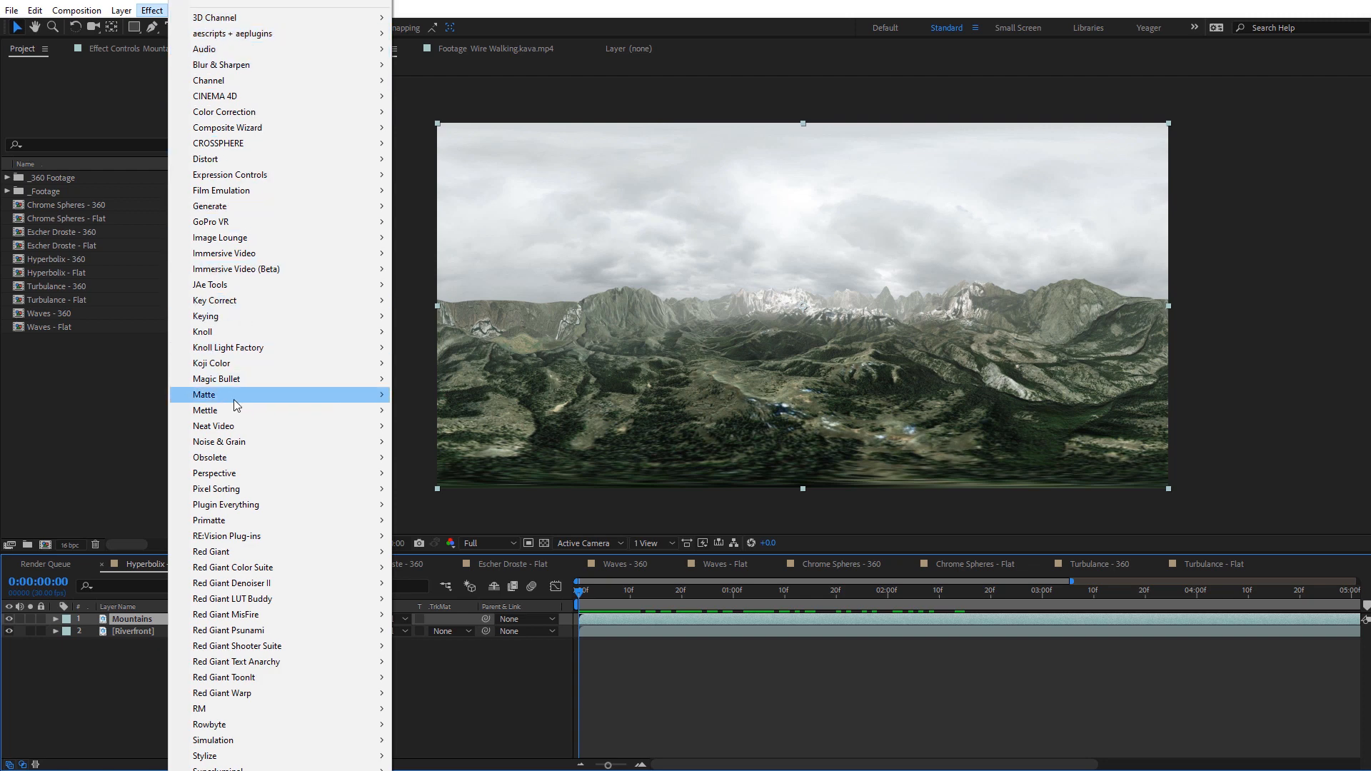
pyautogui.moveTo(236, 413)
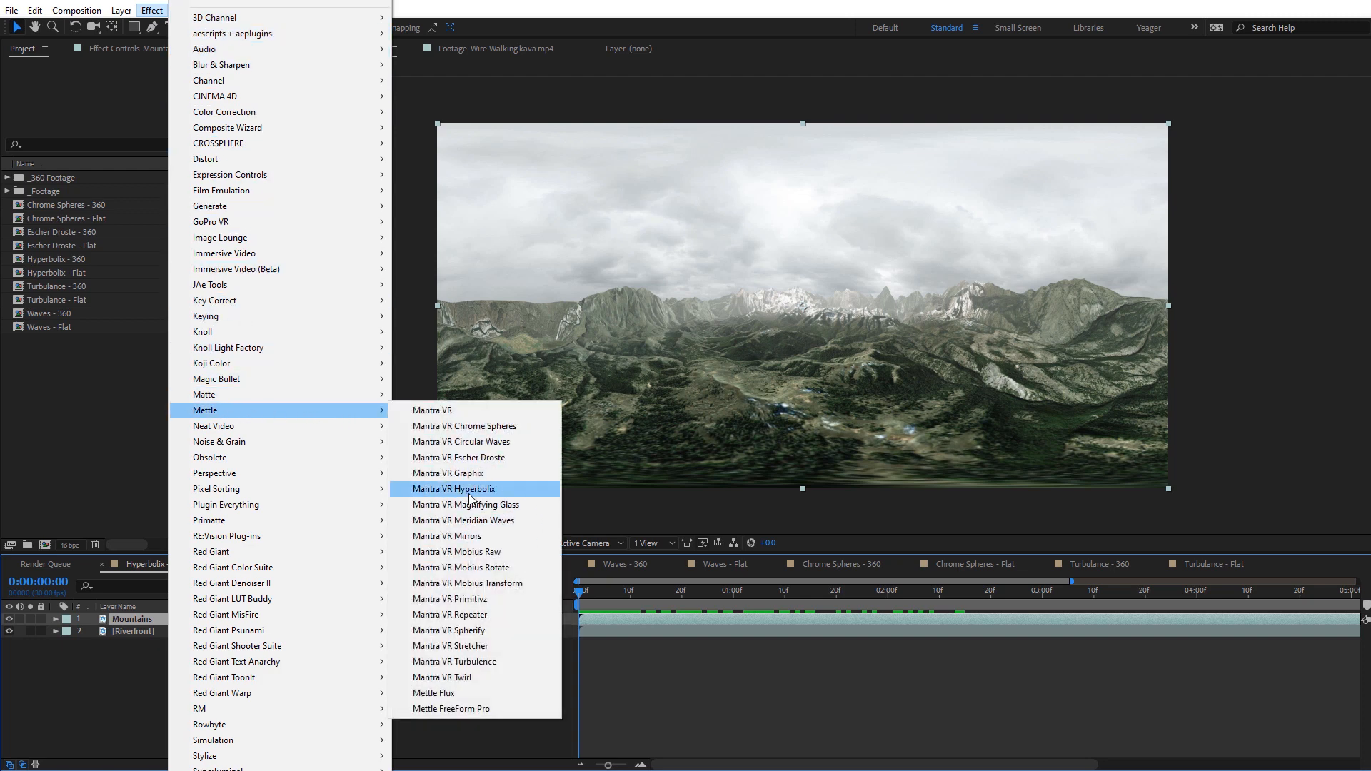
pyautogui.click(470, 493)
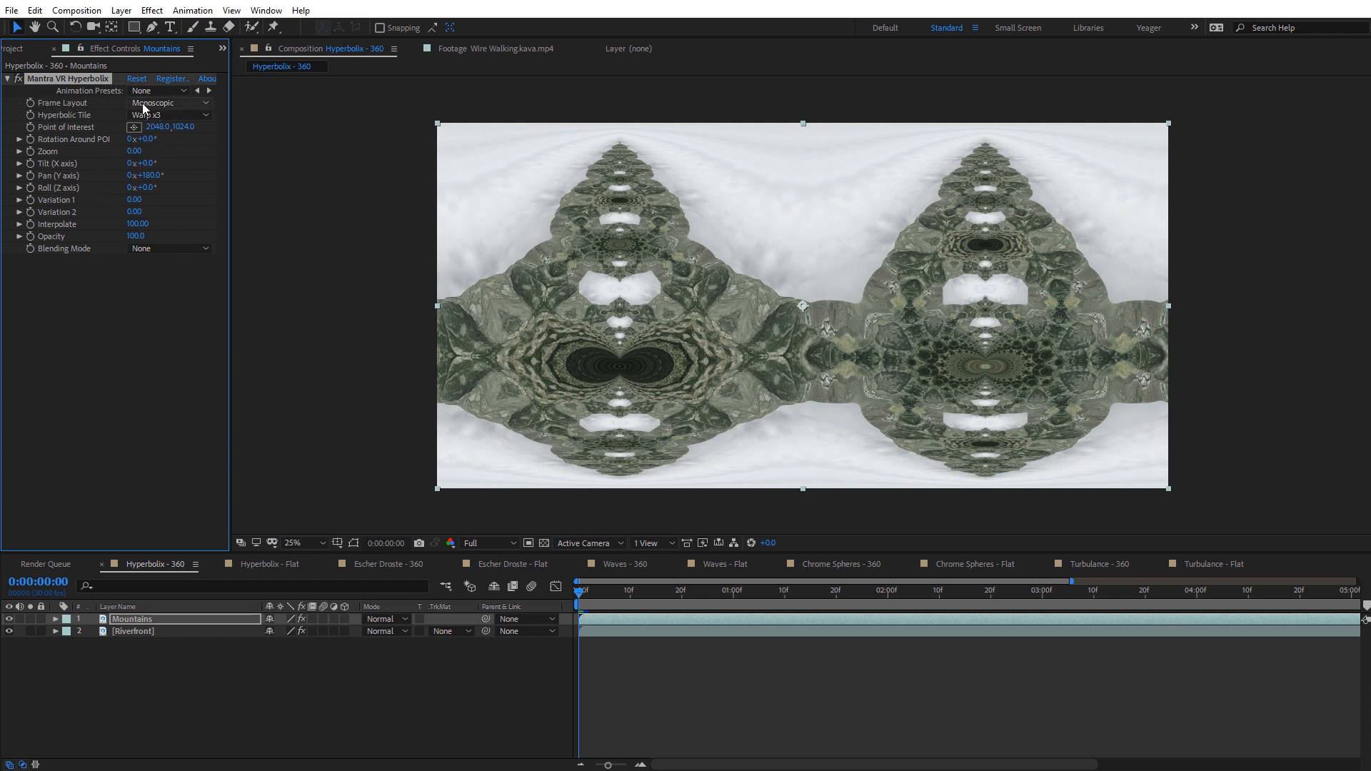
pyautogui.click(163, 104)
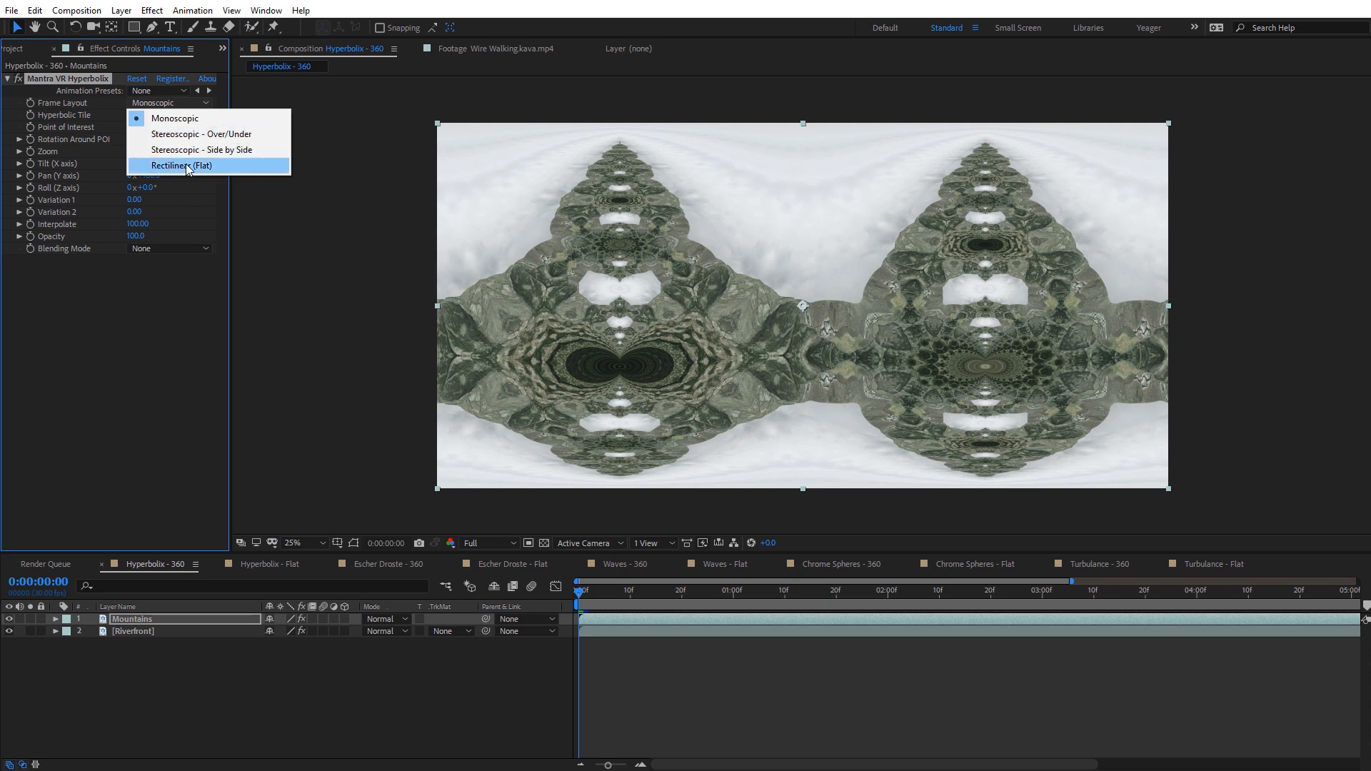
pyautogui.click(119, 108)
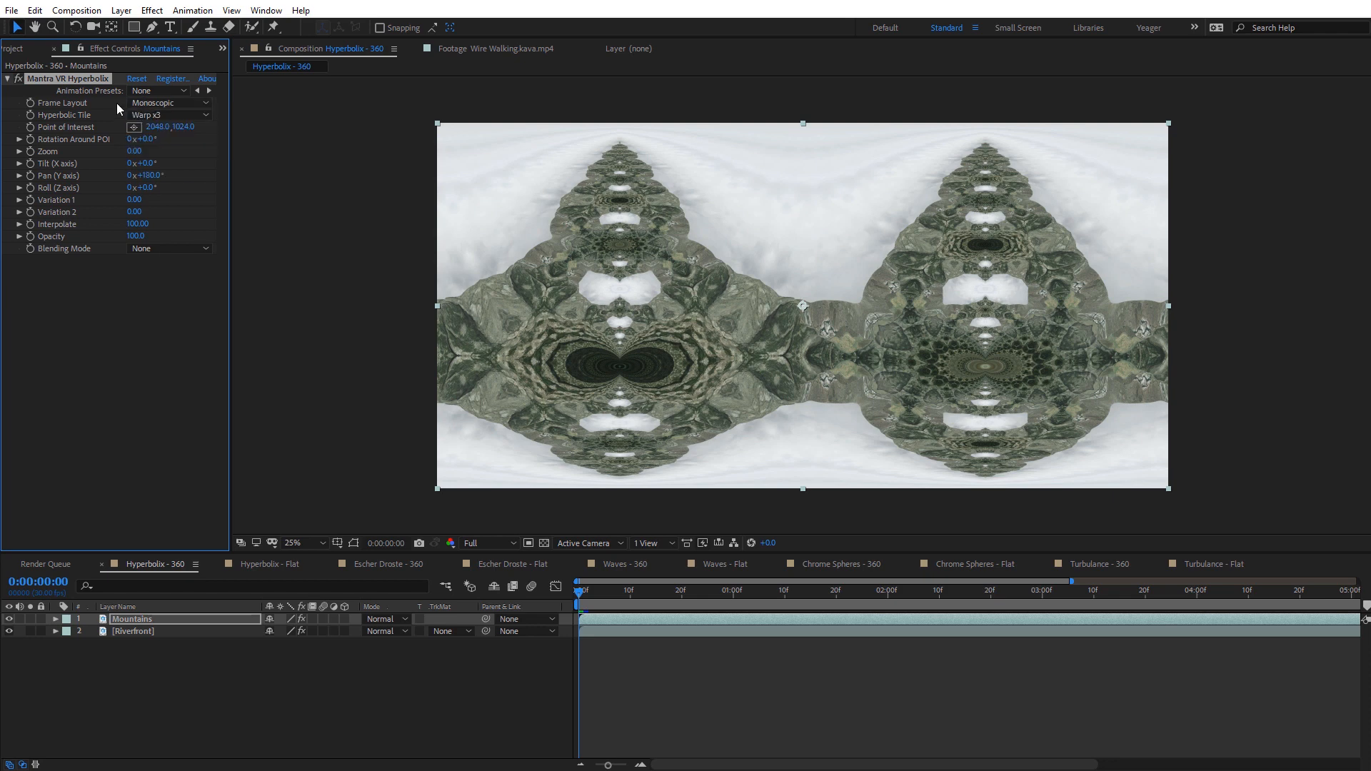
# Try the Kaleidoscope x4, x3 and x2 hyperbolic tiles on the Mountains layer's Hyperbolix effect
pyautogui.click(175, 116)
pyautogui.click(197, 209)
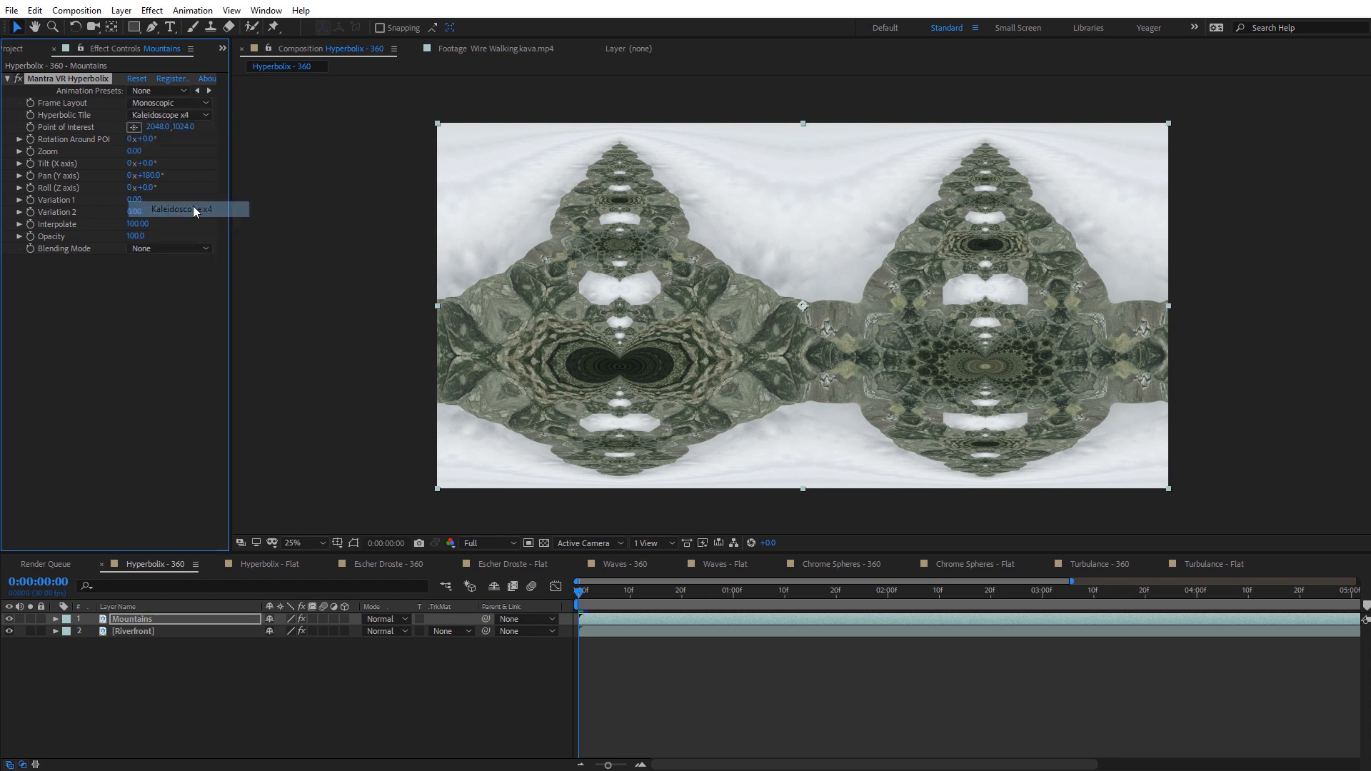
pyautogui.click(175, 115)
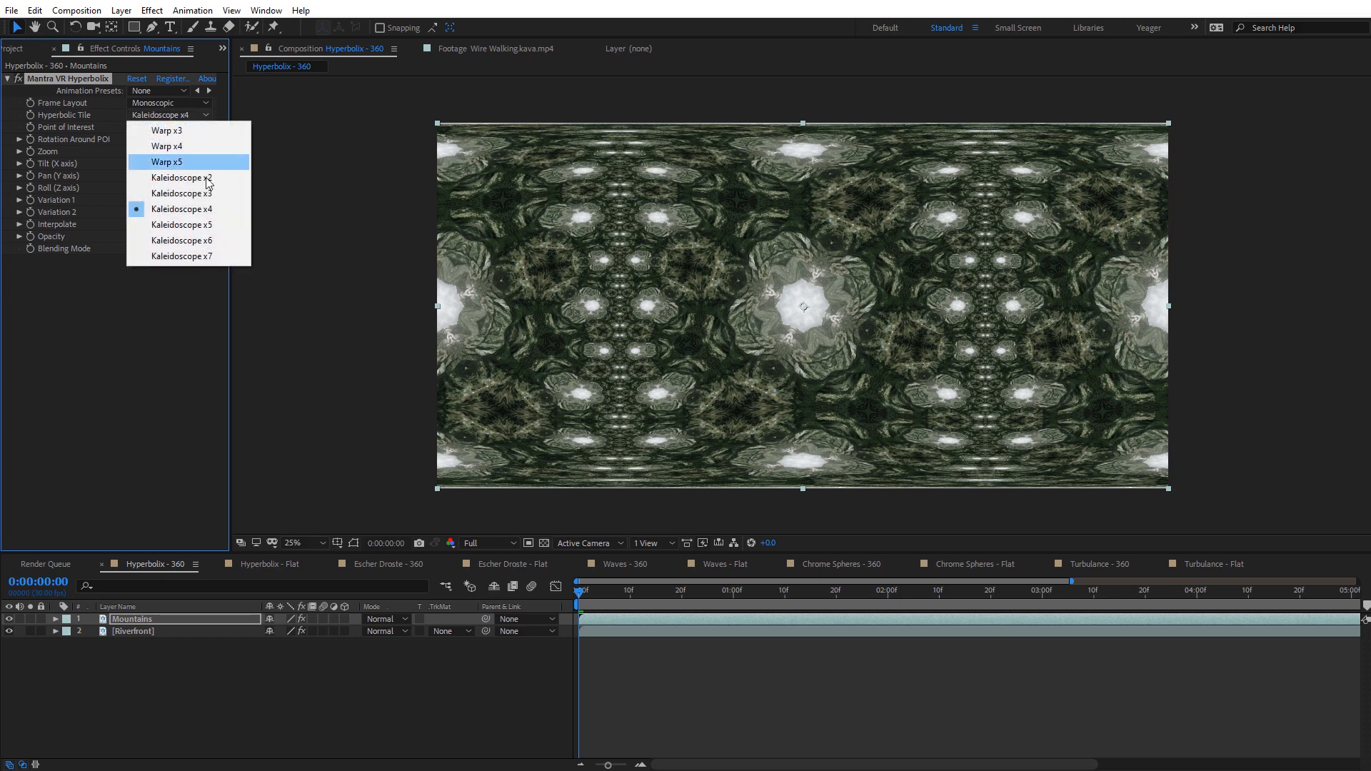
pyautogui.click(205, 188)
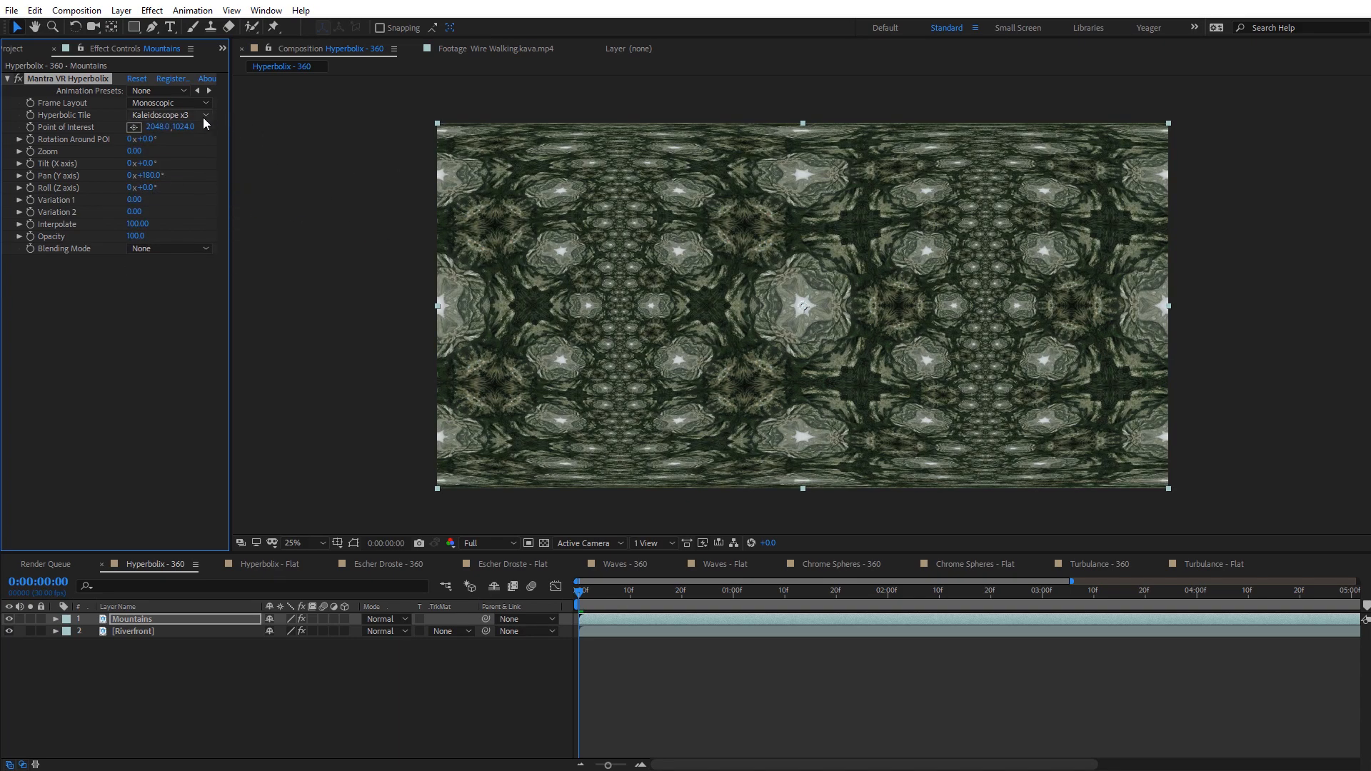
pyautogui.click(186, 115)
pyautogui.click(203, 177)
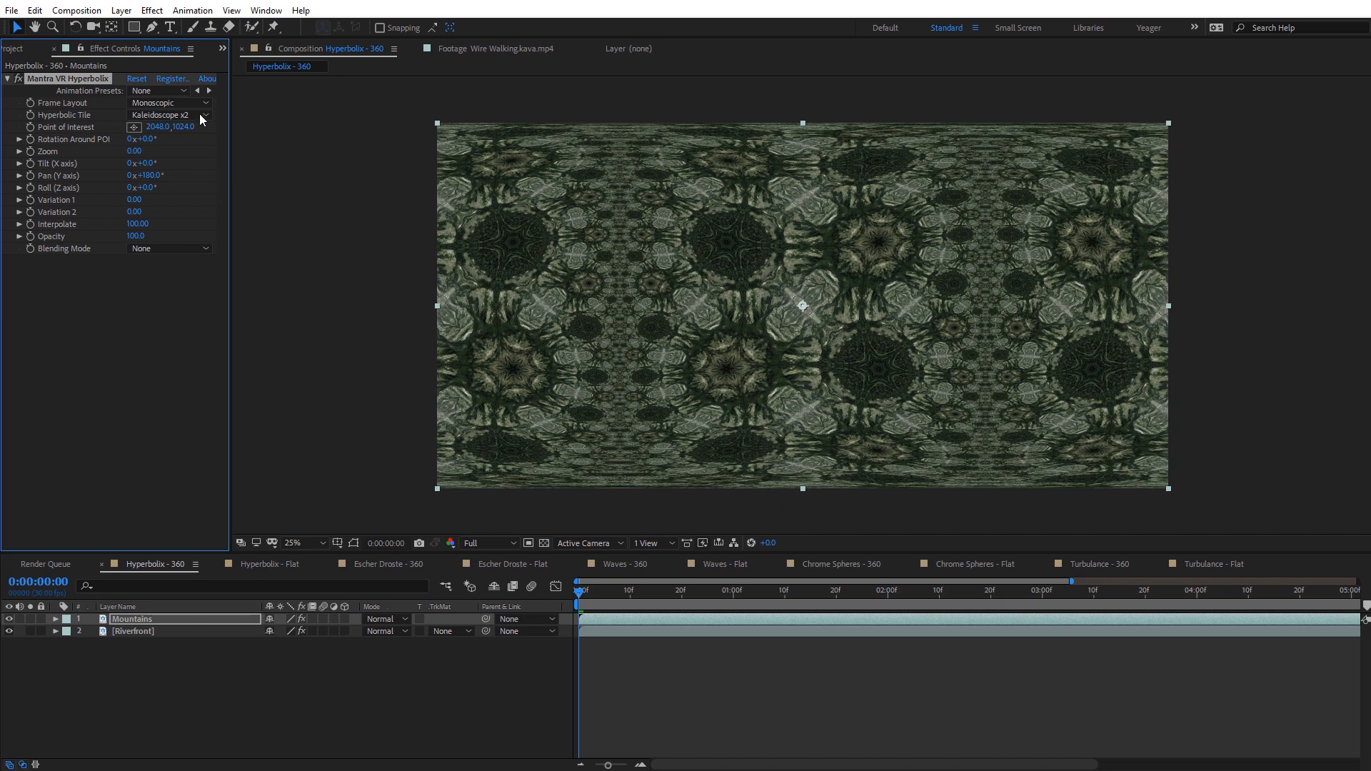
# Keep the Hyperbolix effect's Frame Layout at Monoscopic and set its Hyperbolic Tile to Kaleidoscope x4
pyautogui.click(196, 103)
pyautogui.click(160, 119)
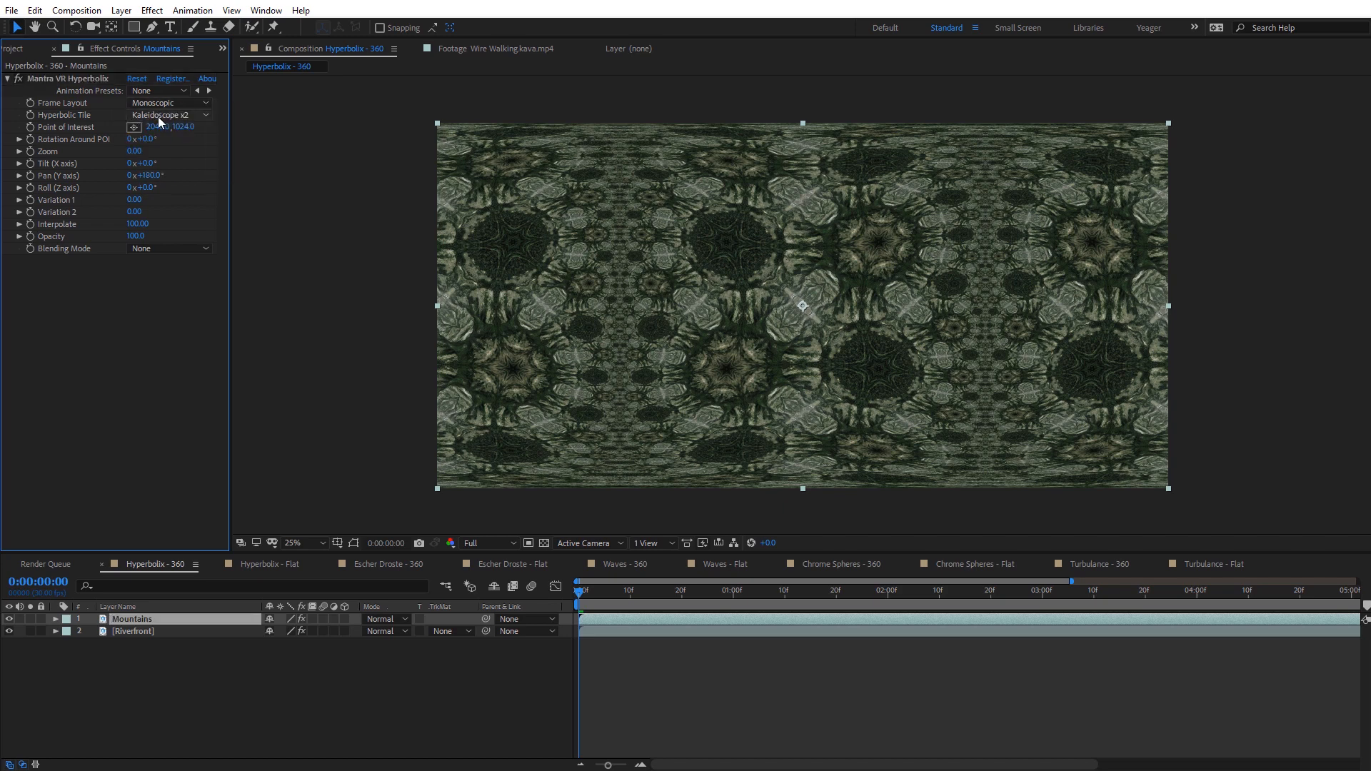
pyautogui.click(197, 115)
pyautogui.click(218, 216)
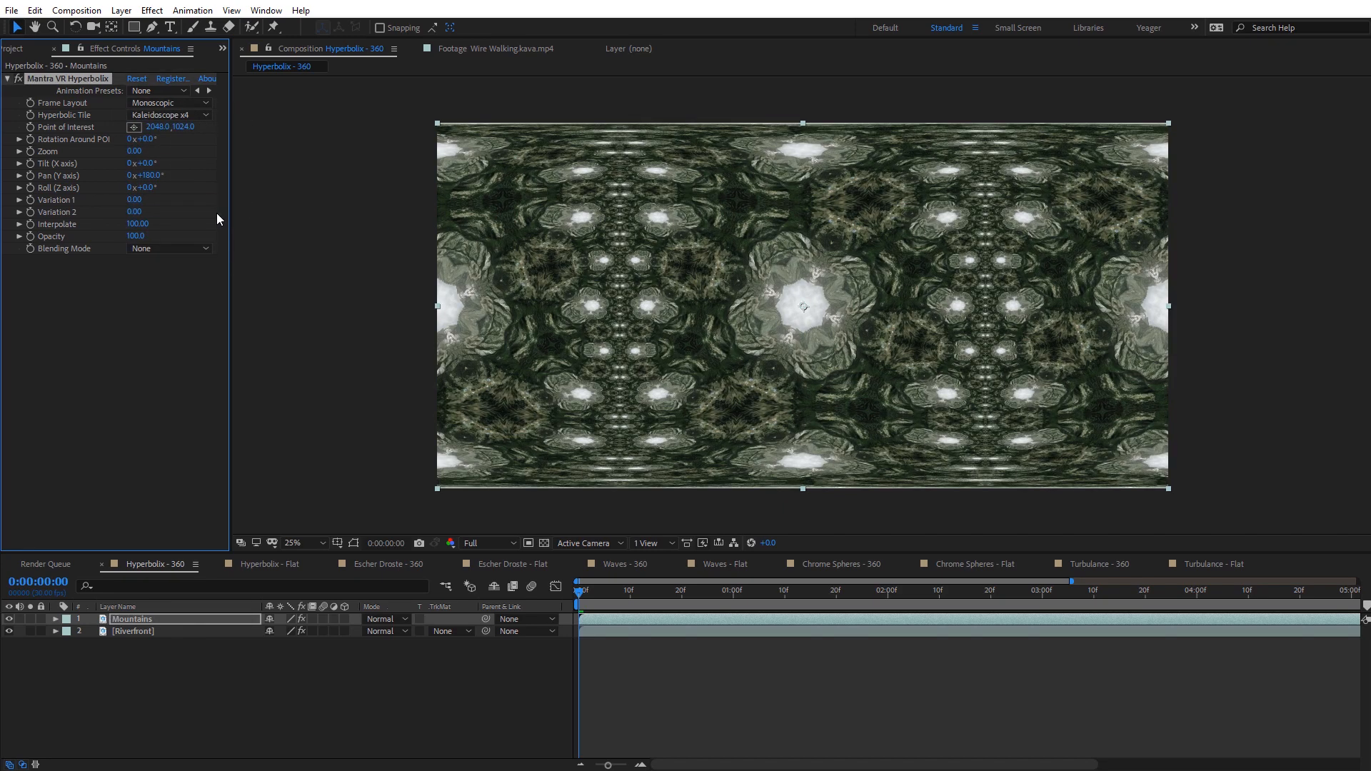
# Examine the kaleidoscope pattern close up in the Hyperbolix - 360 composition and return to the first frame
pyautogui.press('.')
pyautogui.press('.')
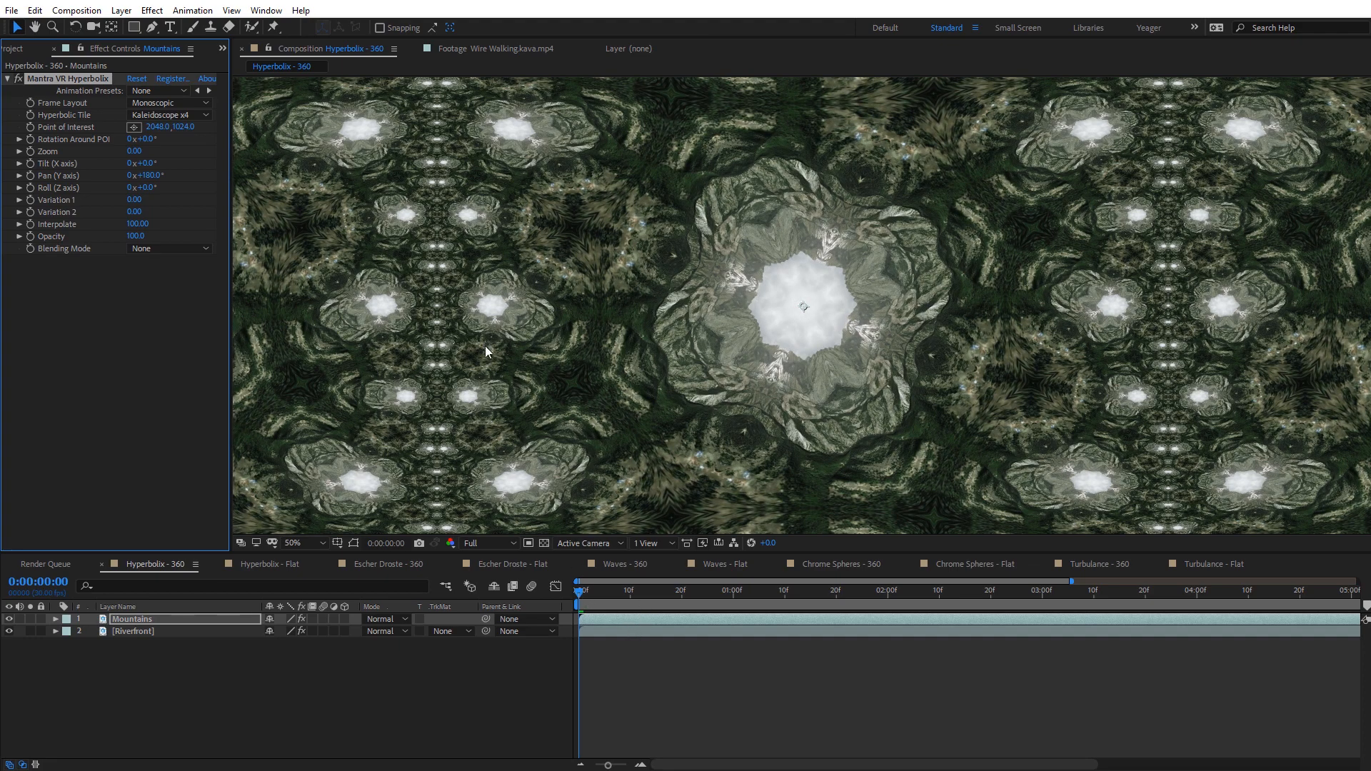
pyautogui.moveTo(580, 594)
pyautogui.mouseDown()
pyautogui.moveTo(986, 618)
pyautogui.moveTo(579, 596)
pyautogui.mouseUp()
pyautogui.scroll(-2, 670, 405)
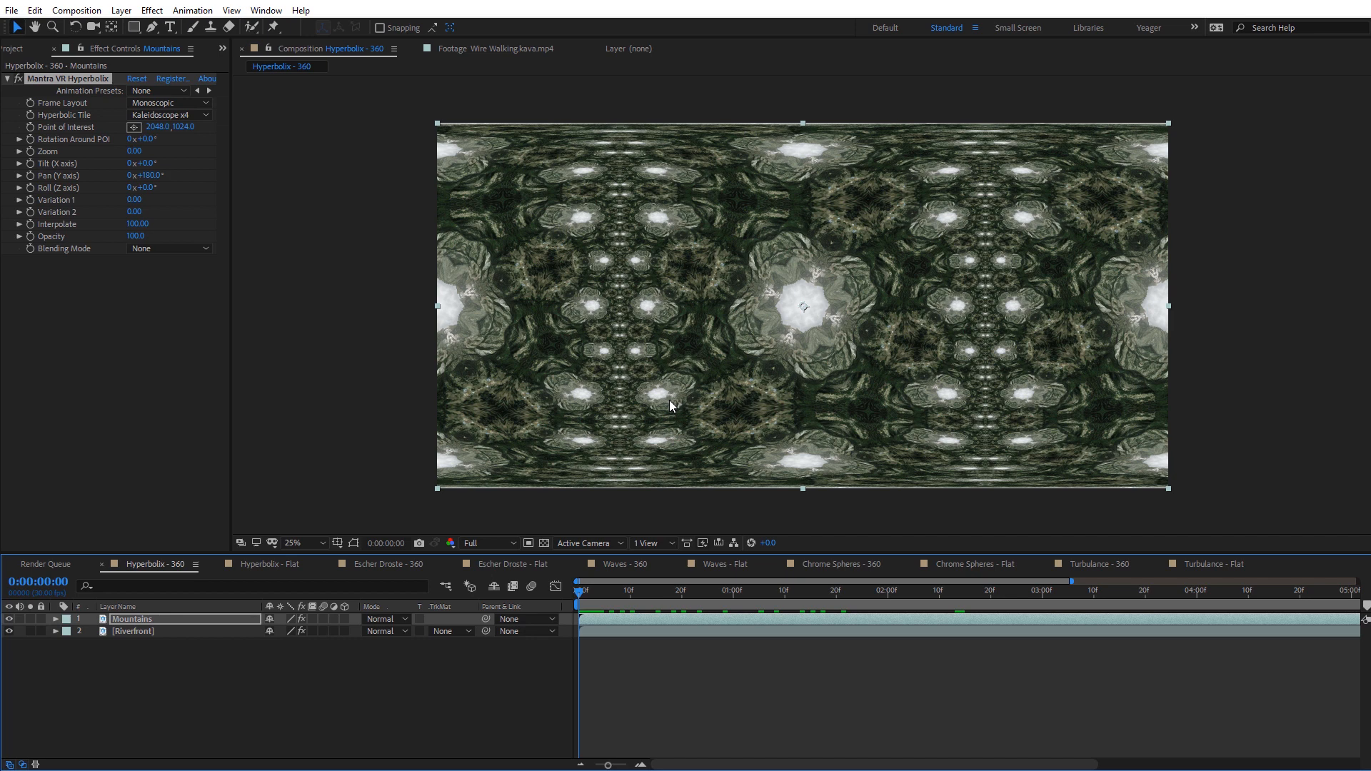
# Open the Mettle Globe Preview extension and widen its panel beside the timeline
pyautogui.click(267, 10)
pyautogui.moveTo(337, 20)
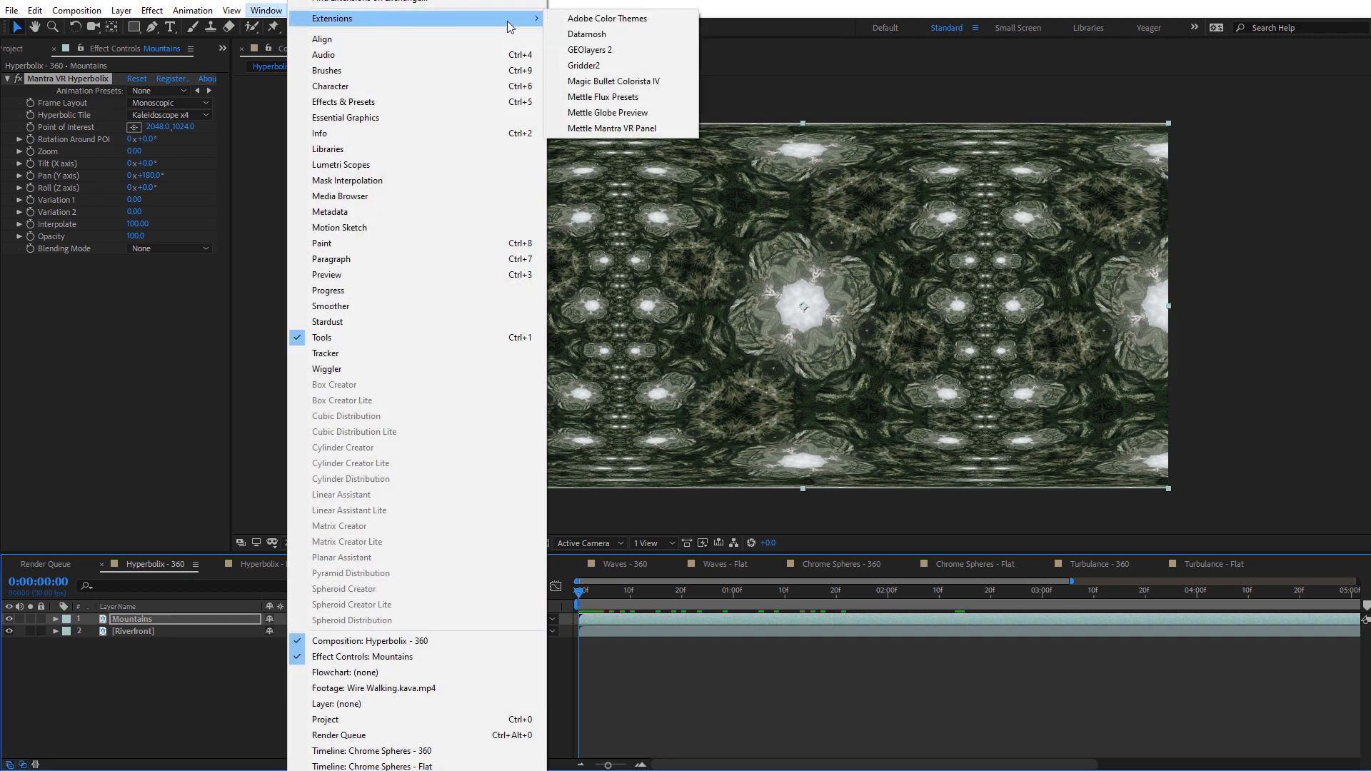
pyautogui.click(623, 113)
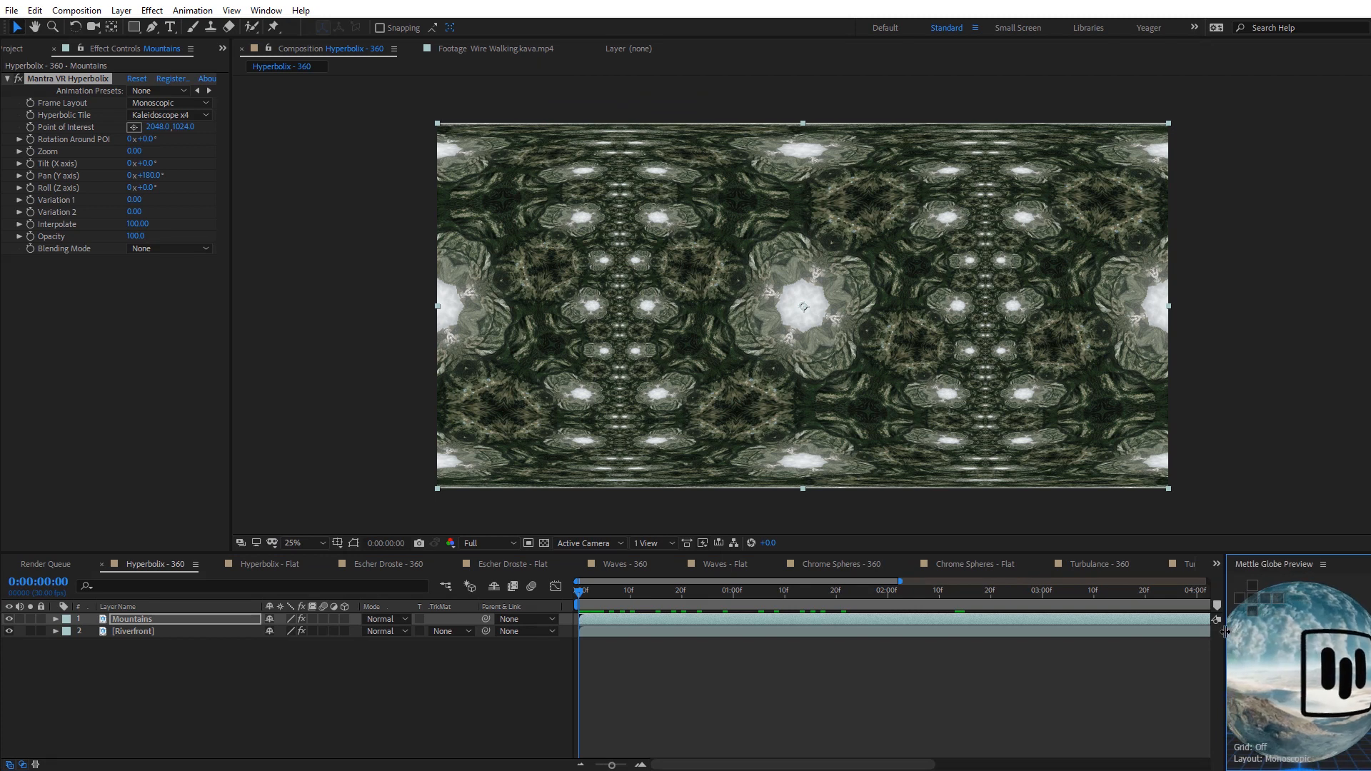
pyautogui.moveTo(1224, 631)
pyautogui.mouseDown()
pyautogui.moveTo(1139, 631)
pyautogui.moveTo(1234, 640)
pyautogui.moveTo(1194, 729)
pyautogui.moveTo(1168, 607)
pyautogui.moveTo(1253, 639)
pyautogui.moveTo(1296, 695)
pyautogui.moveTo(1216, 658)
pyautogui.moveTo(1260, 664)
pyautogui.moveTo(1244, 635)
pyautogui.mouseUp()
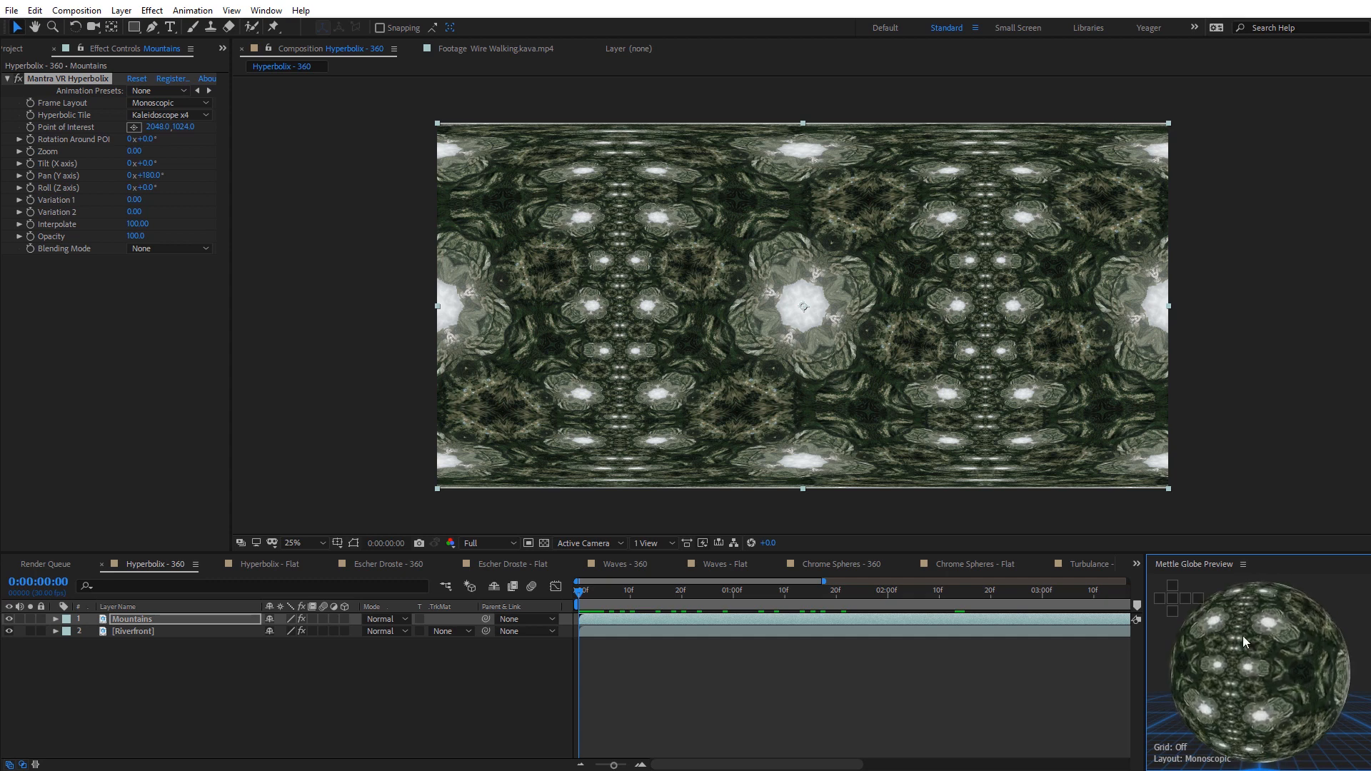
# Inspect the globe preview from several preset directions, toggle its grid on and off, and rotate the sphere
pyautogui.click(1172, 599)
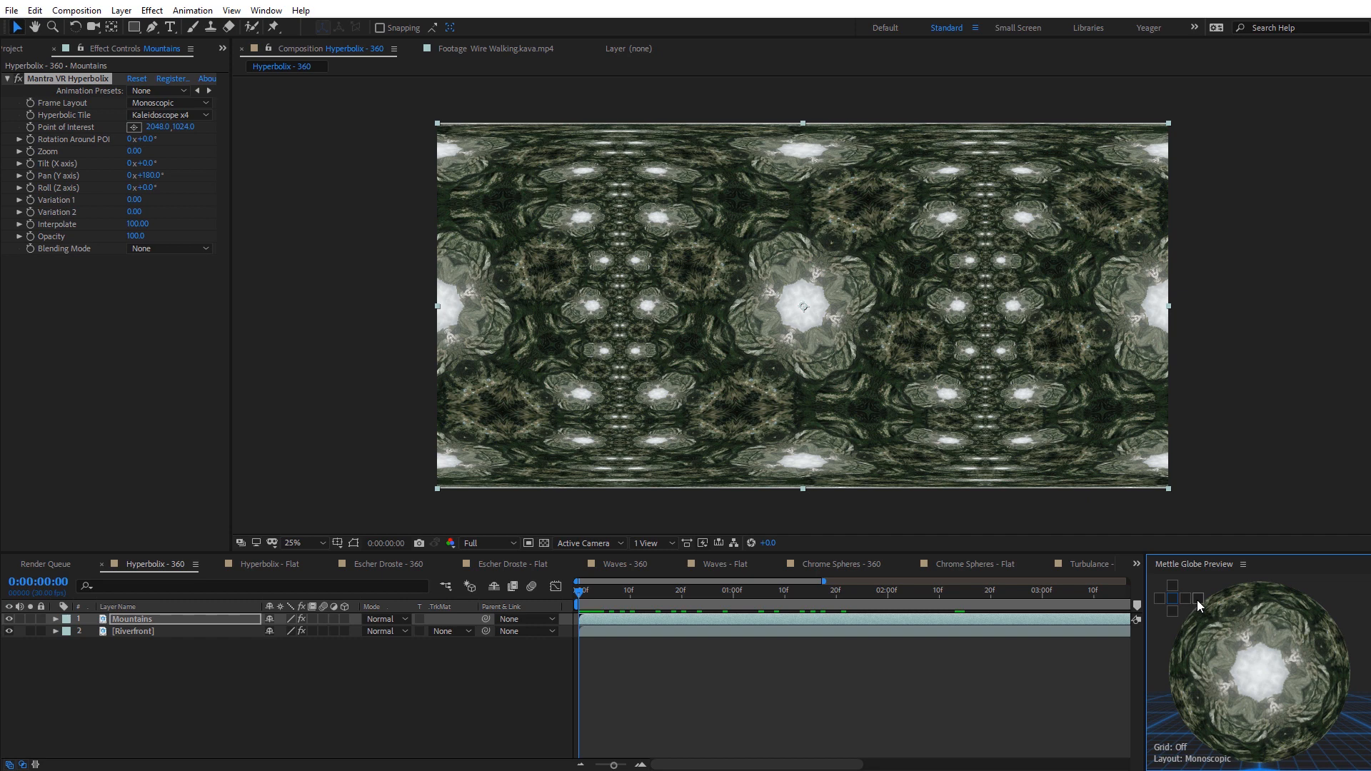
pyautogui.click(1191, 600)
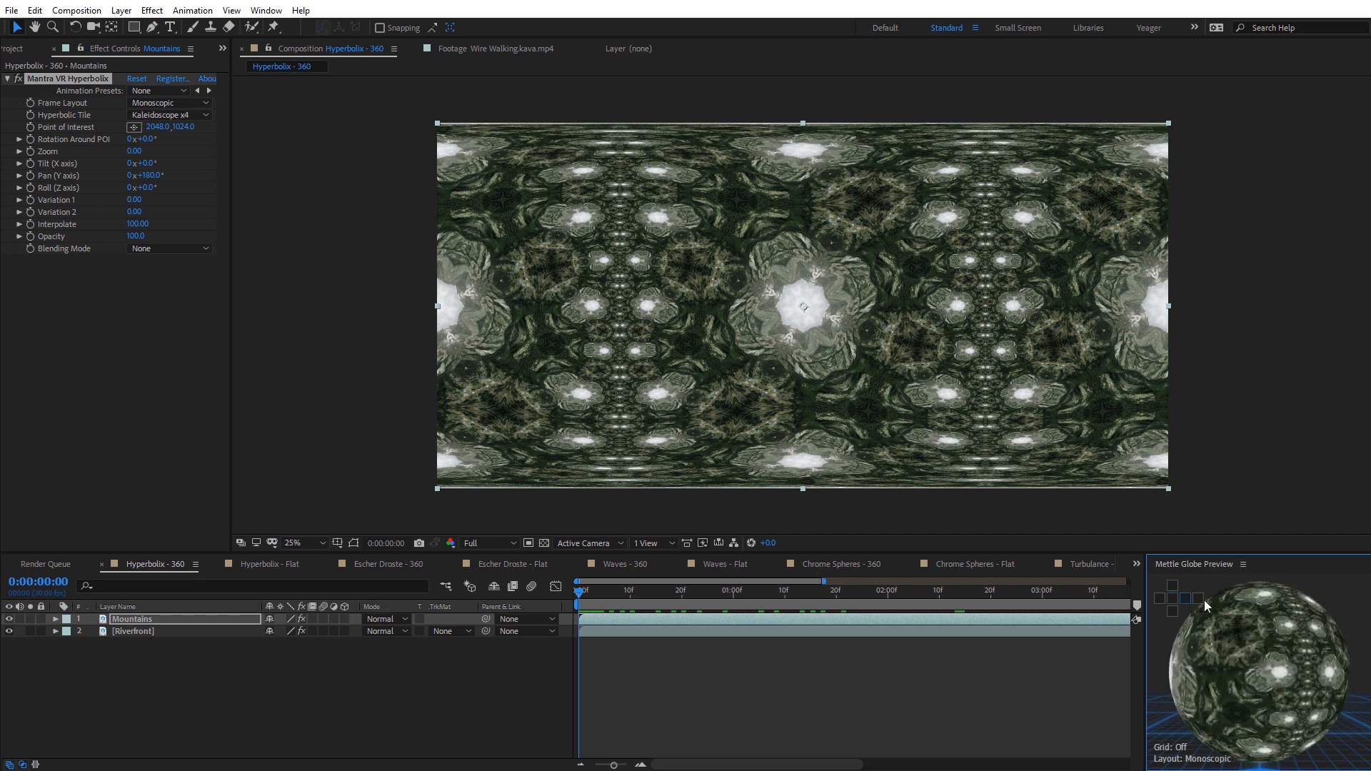
pyautogui.click(1172, 600)
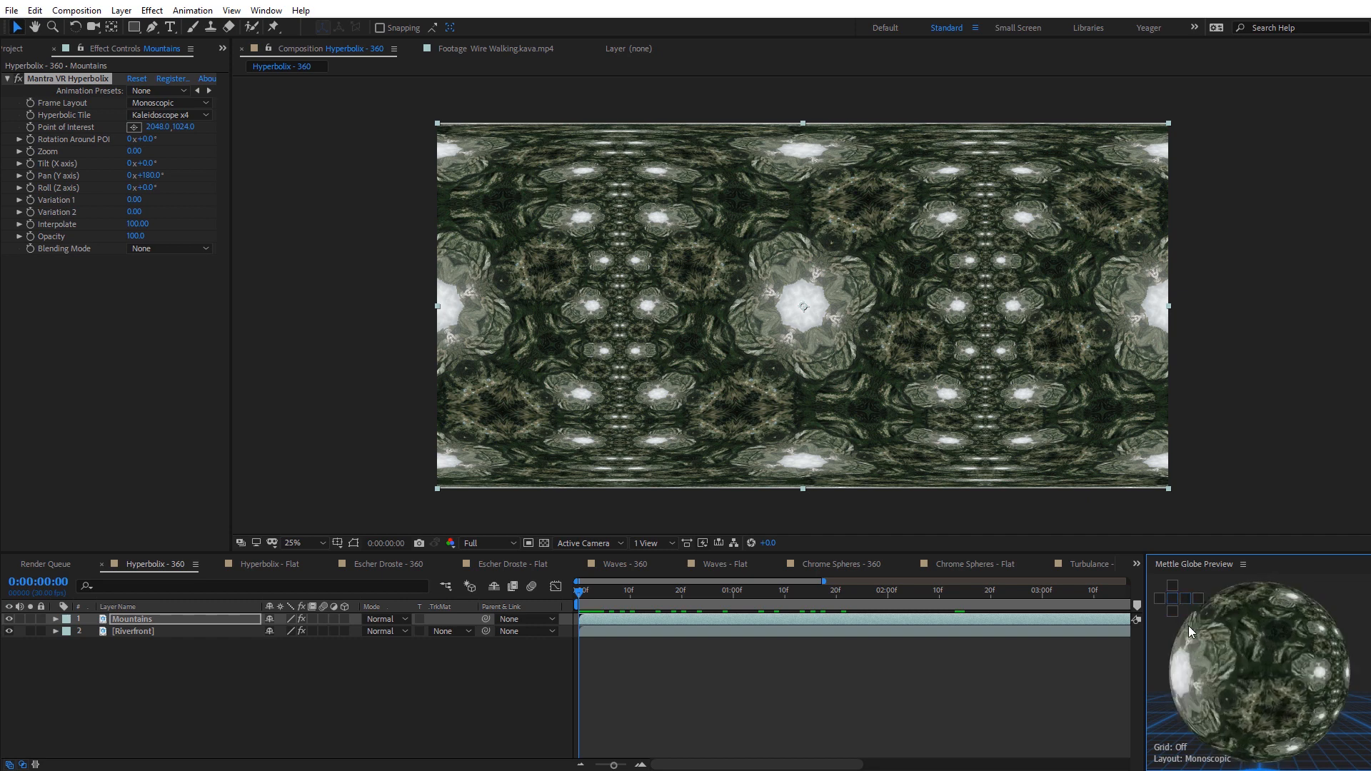
pyautogui.click(1184, 748)
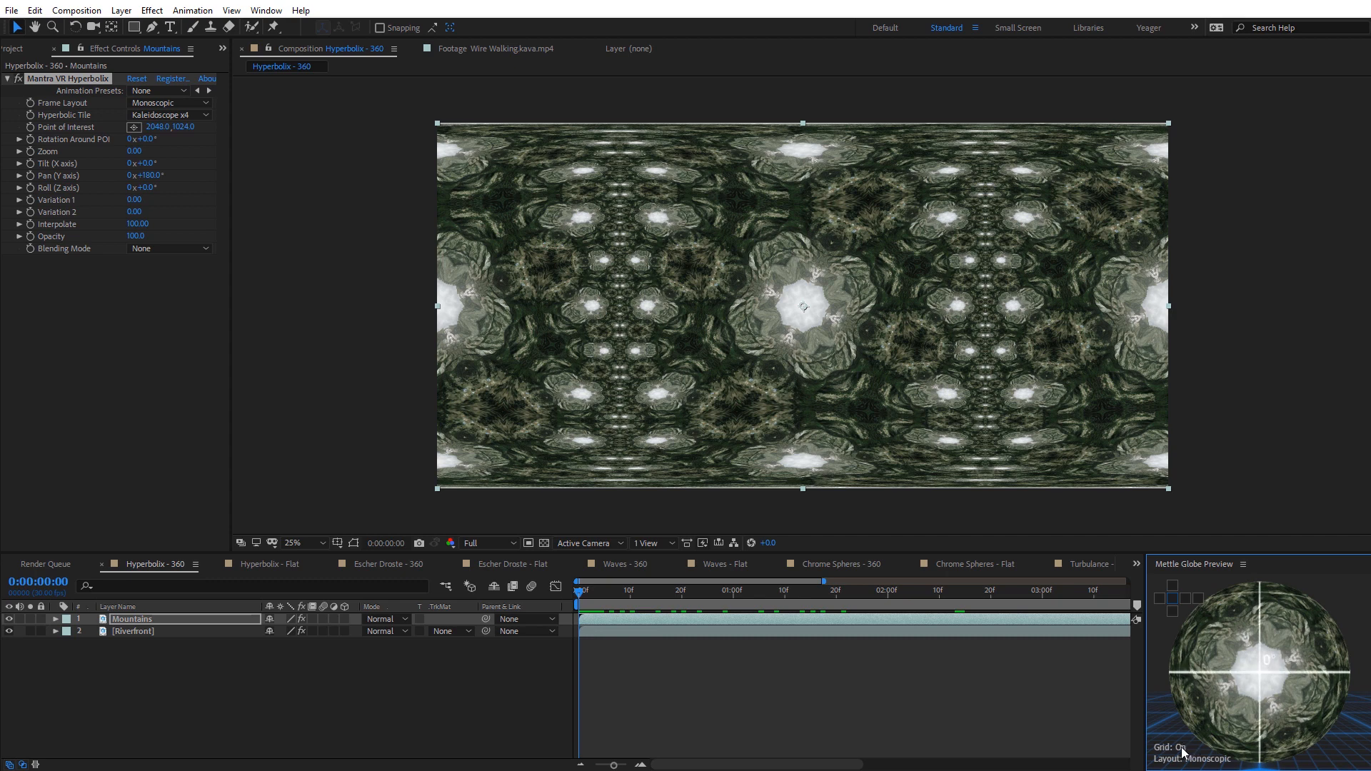
pyautogui.click(1181, 750)
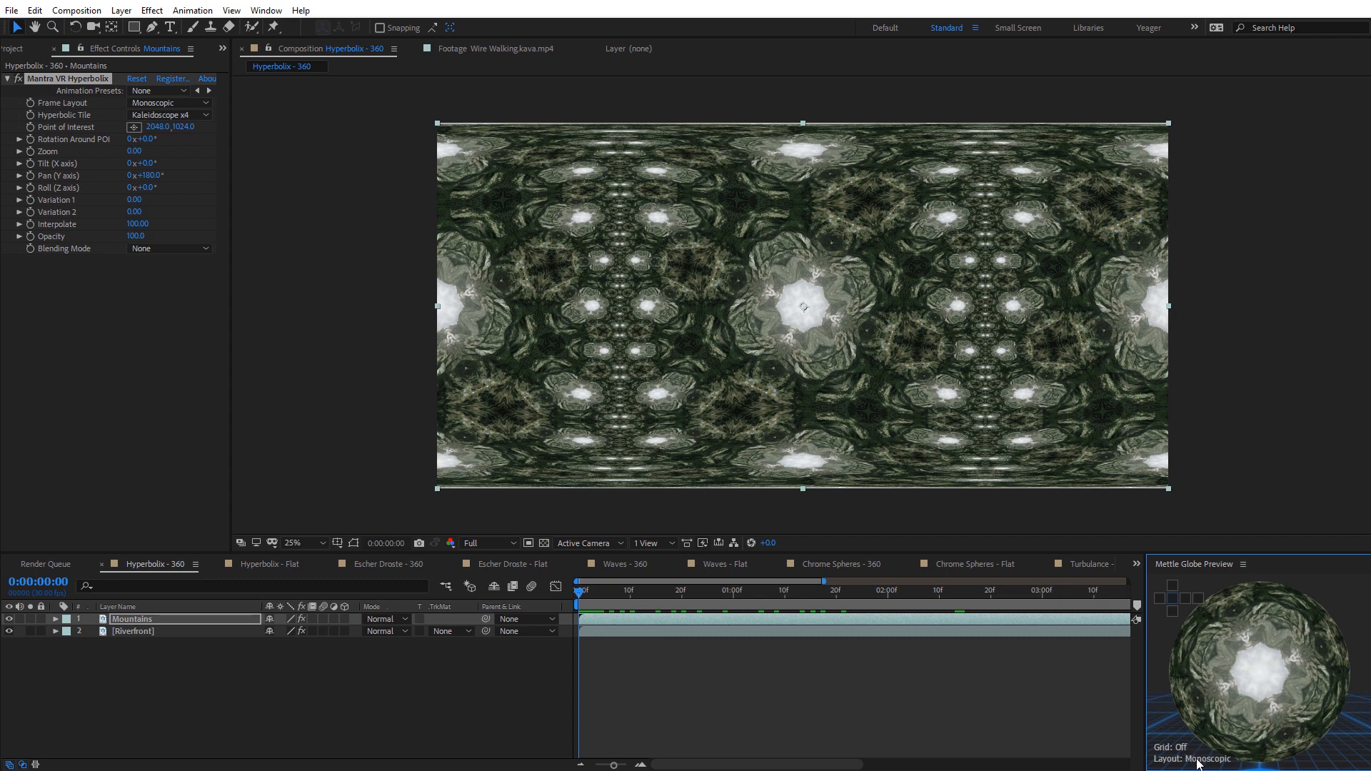
pyautogui.moveTo(1240, 723); pyautogui.dragTo(1263, 696)
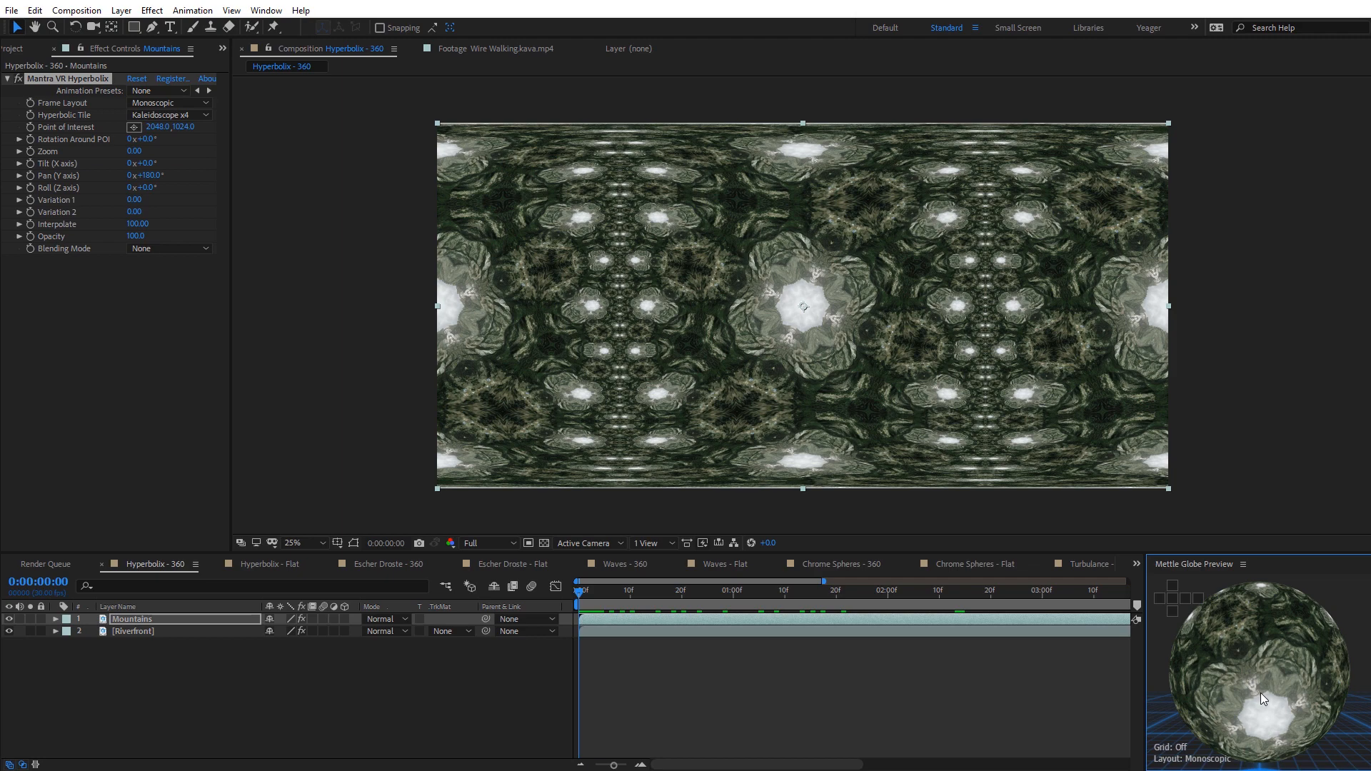
# Maximize the globe preview, examine the kaleidoscope from outside and inside the sphere, and restore the panel to normal size
pyautogui.press('`')
pyautogui.moveTo(696, 348); pyautogui.dragTo(667, 354)
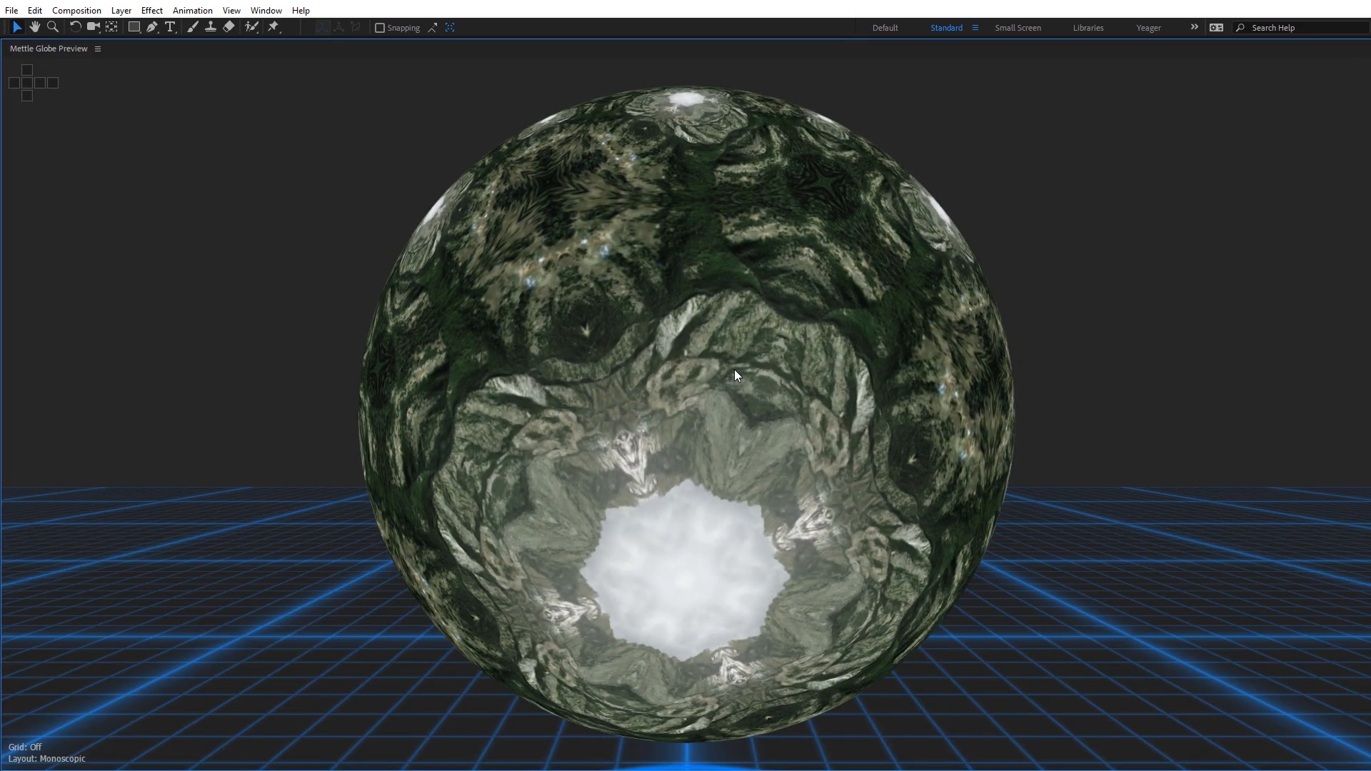
pyautogui.doubleClick(718, 378)
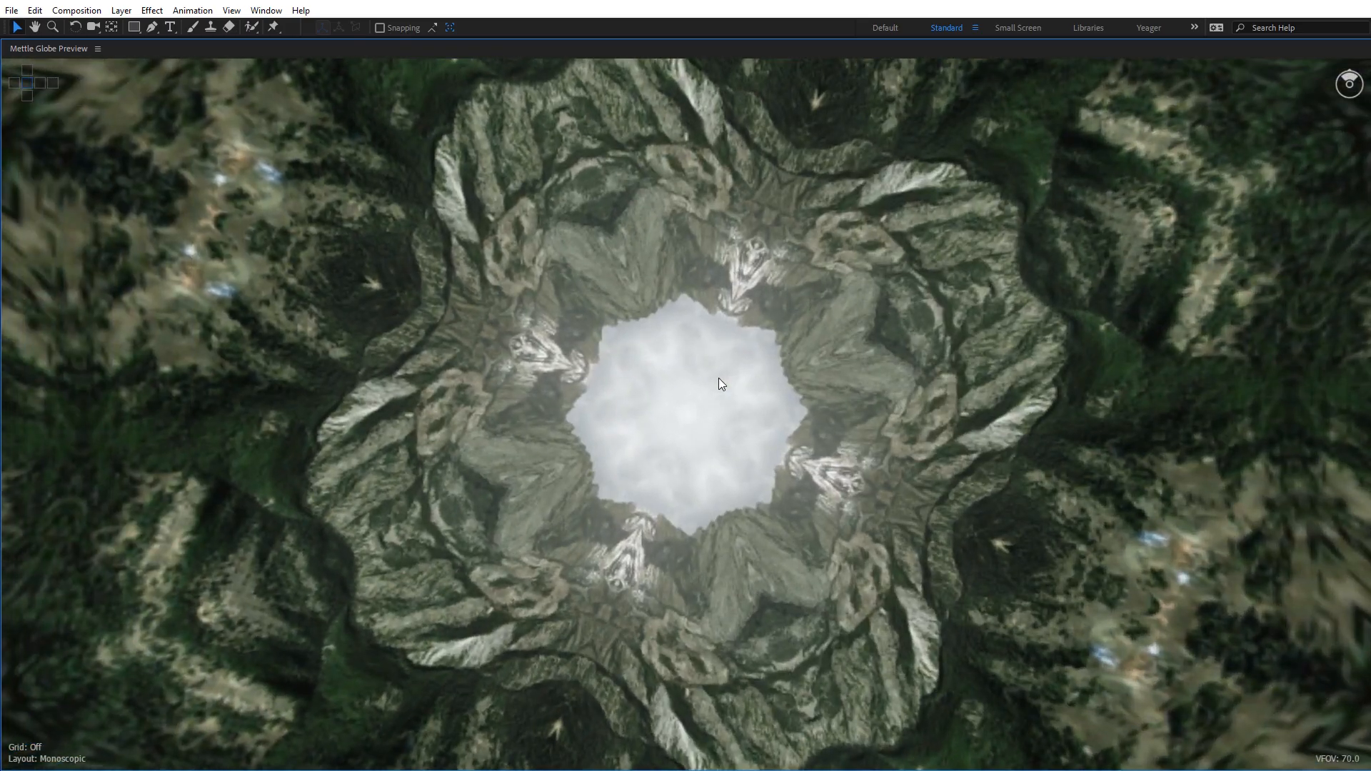
pyautogui.moveTo(541, 332); pyautogui.dragTo(700, 451)
pyautogui.scroll(-5, 726, 436)
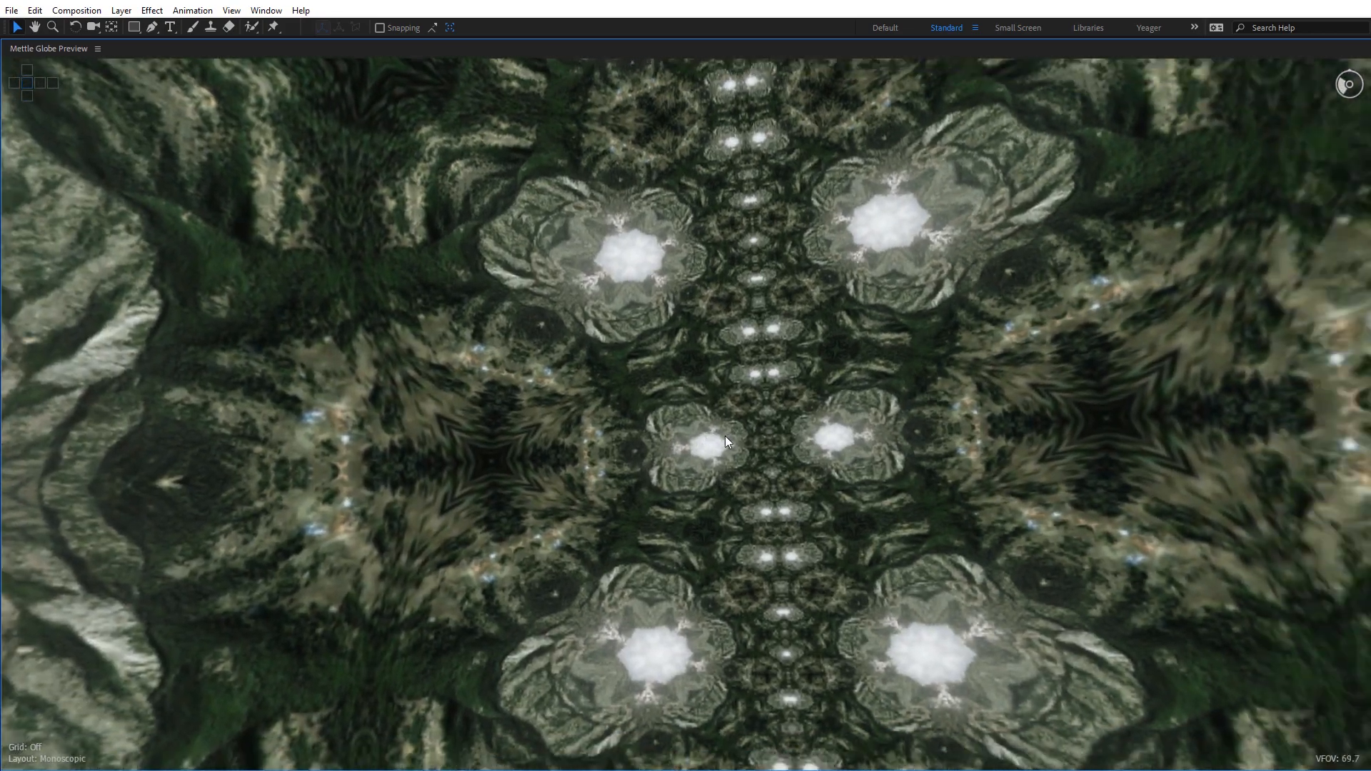
pyautogui.scroll(-3, 725, 435)
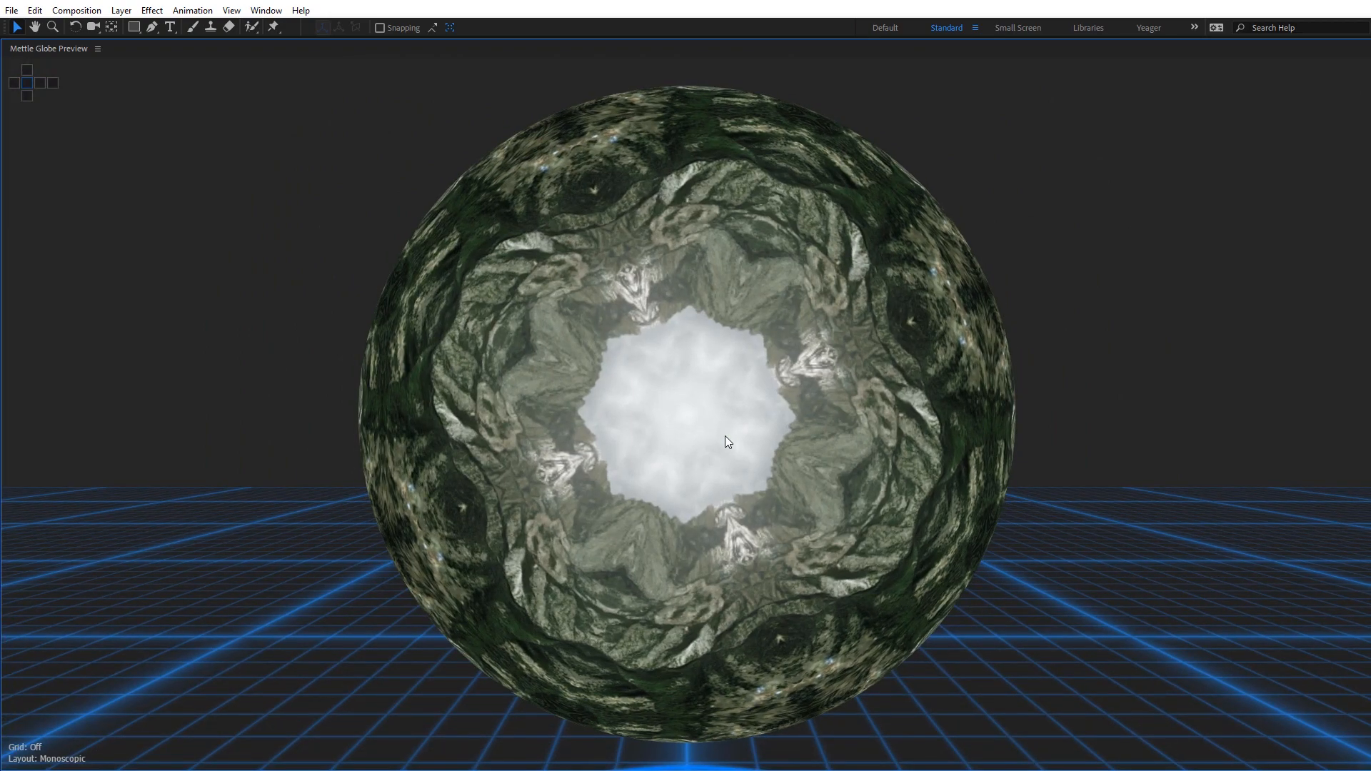
pyautogui.press('`')
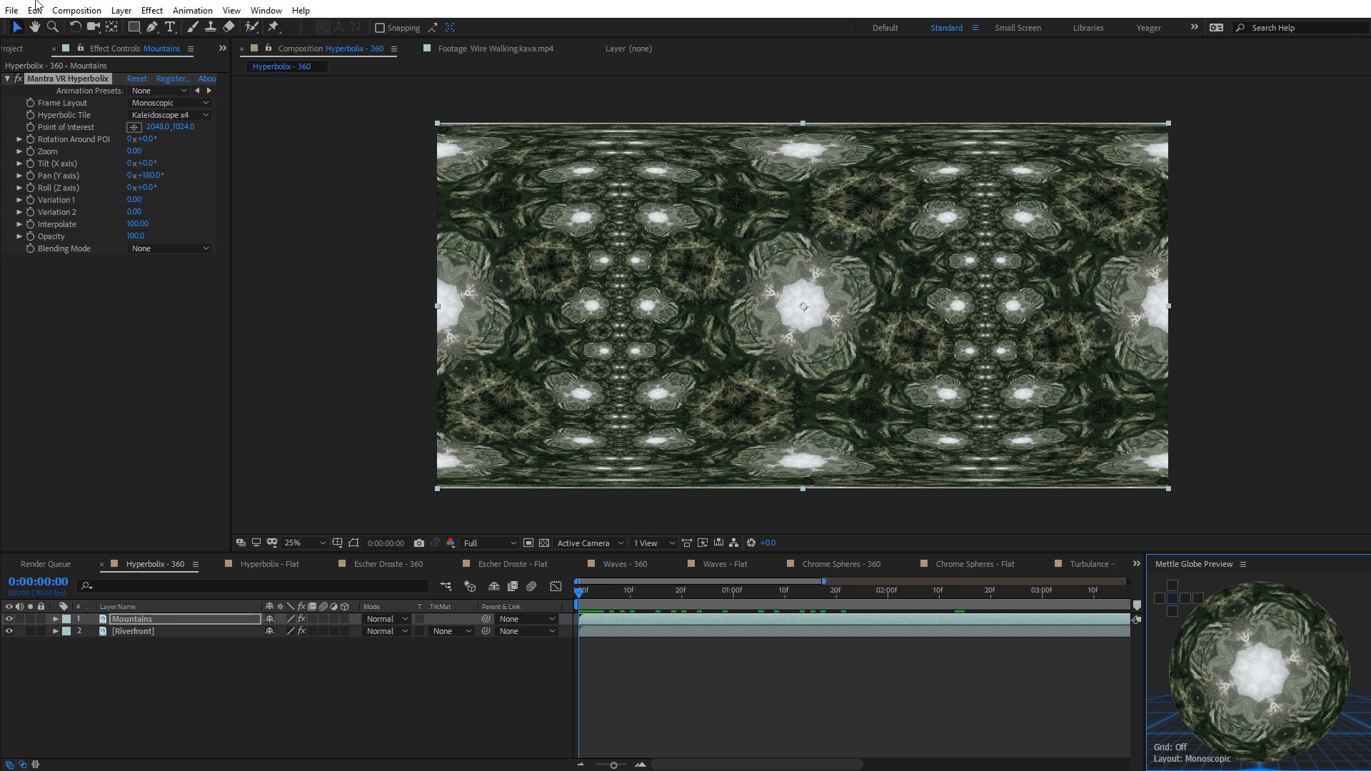
# Check the Video Preview preferences for Mercury Transmit and the Mettle Globe Preview device, keeping both enabled
pyautogui.click(35, 10)
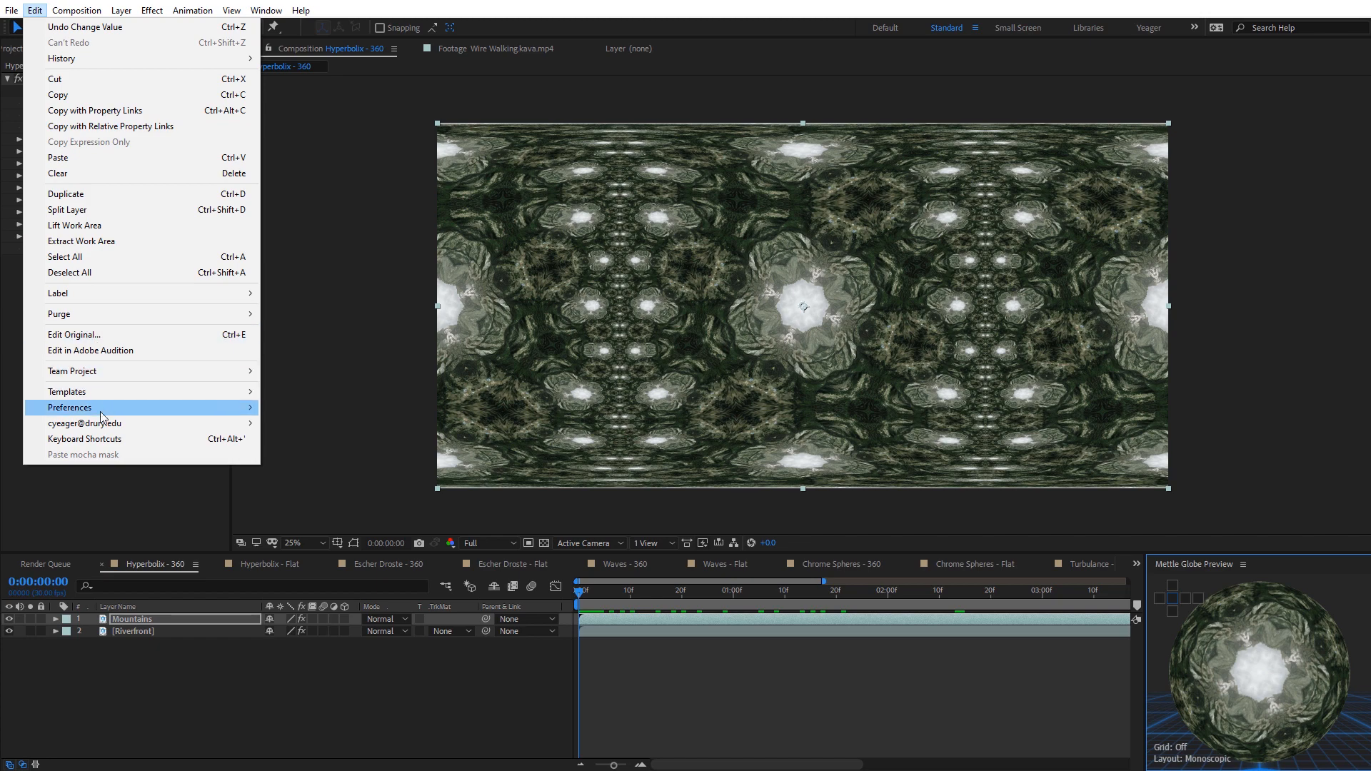
pyautogui.moveTo(101, 417)
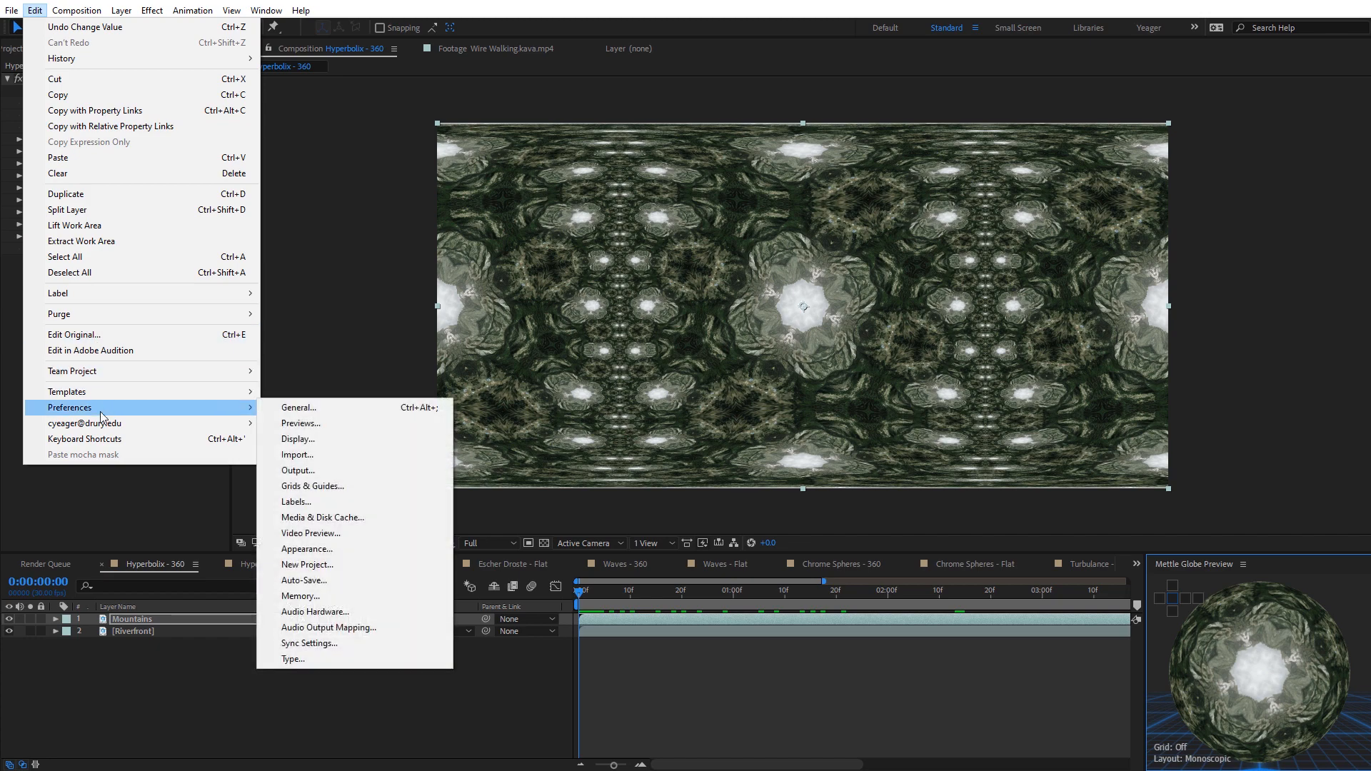
pyautogui.click(329, 538)
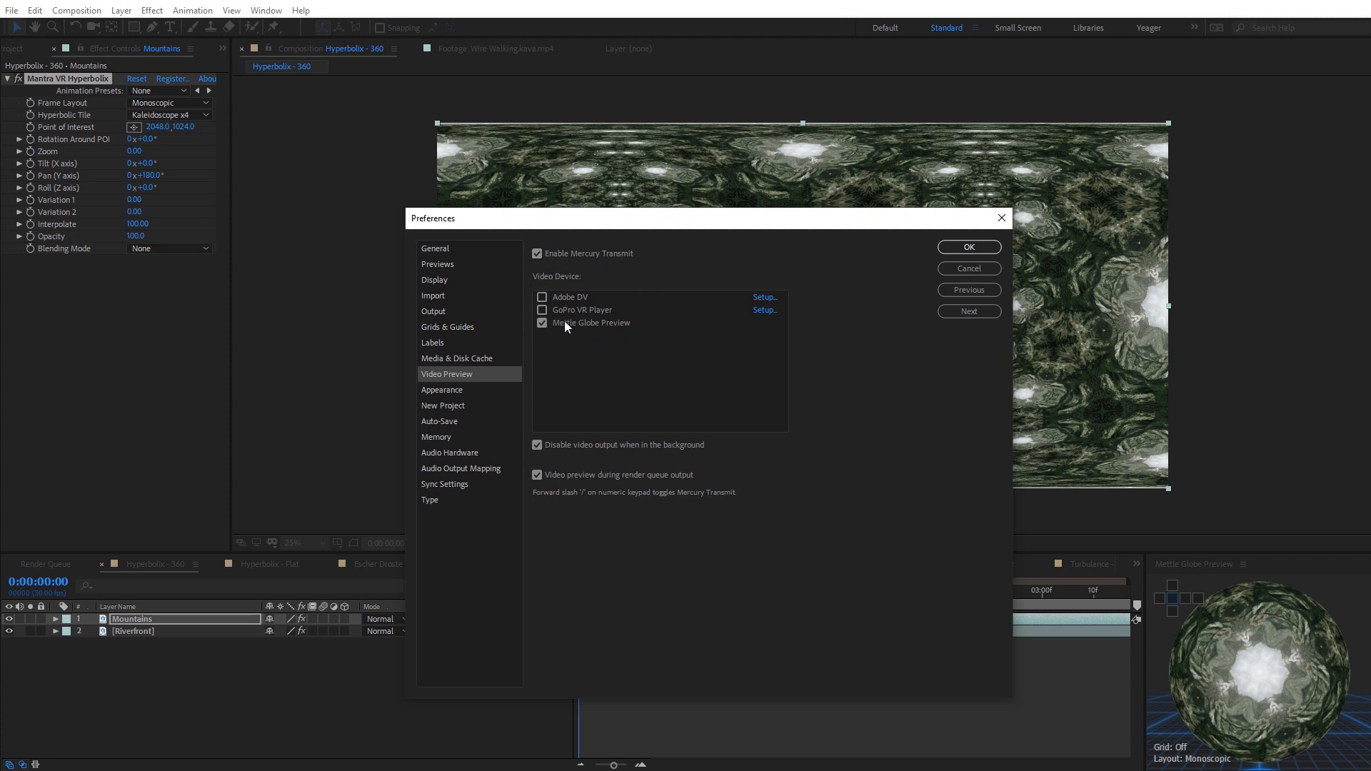
pyautogui.click(962, 247)
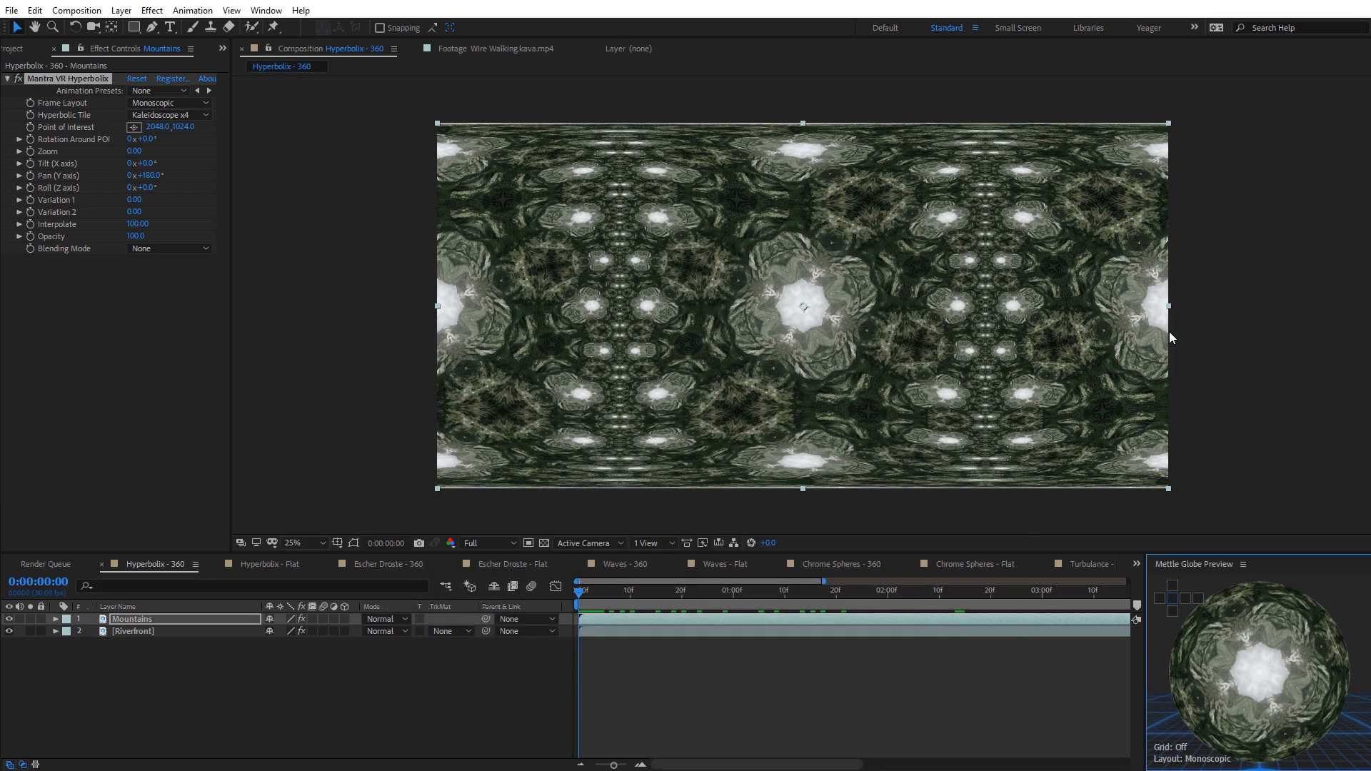
# Set the Hyperbolix Rotation Around POI to -35°, the Roll to 106° and the tile to Kaleidoscope x6
pyautogui.moveTo(133, 152)
pyautogui.mouseDown()
pyautogui.moveTo(187, 139)
pyautogui.moveTo(121, 140)
pyautogui.mouseUp()
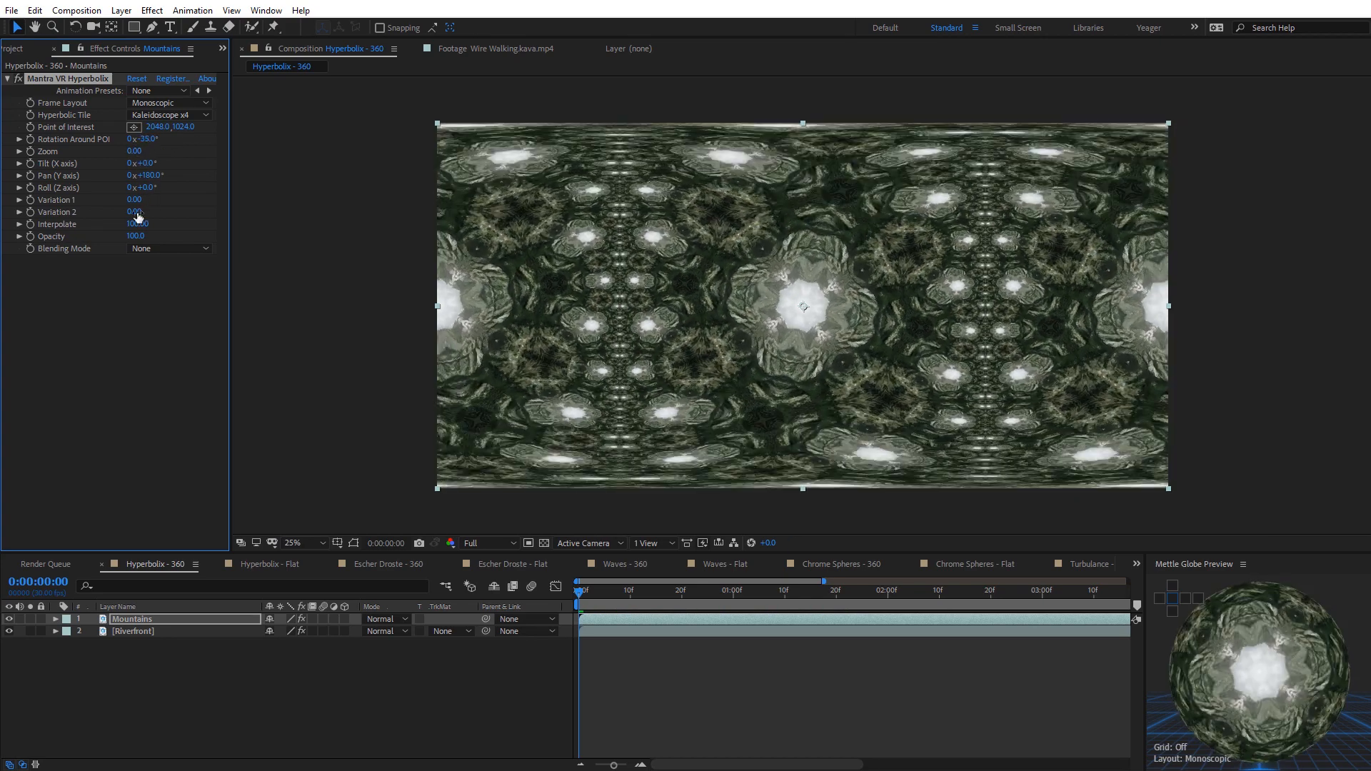
pyautogui.moveTo(146, 187); pyautogui.dragTo(245, 216)
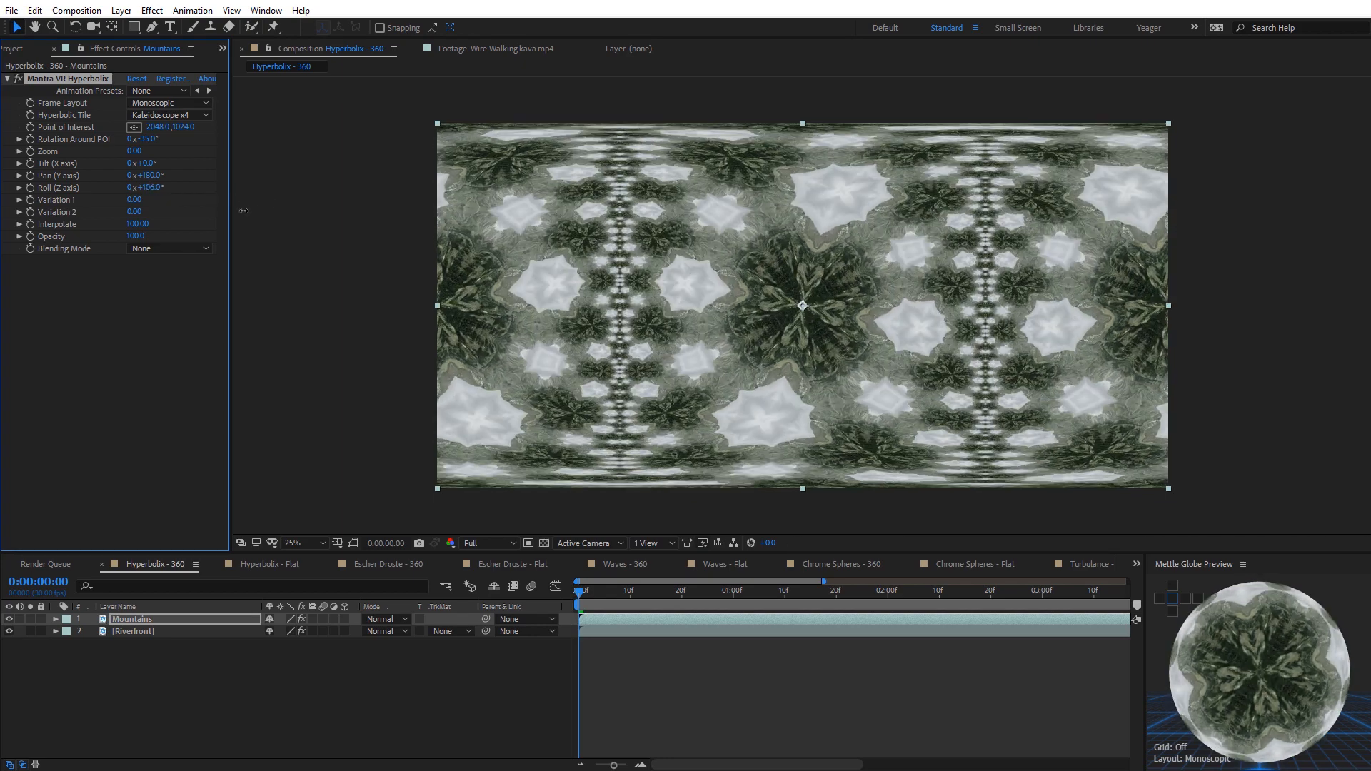
pyautogui.click(179, 115)
pyautogui.click(193, 241)
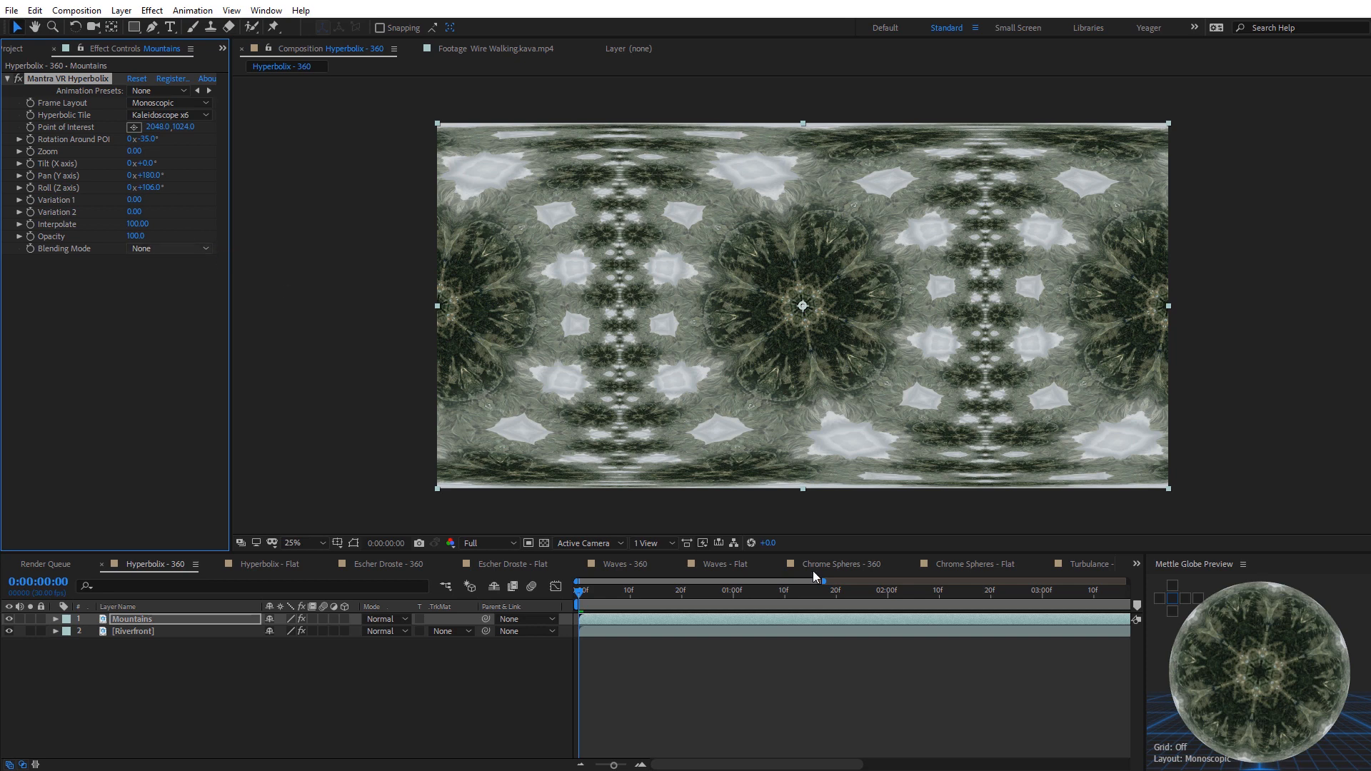
# Play the Hyperbolix - 360 composition from its first frame and stop at 0:00:00:28
pyautogui.click(1191, 676)
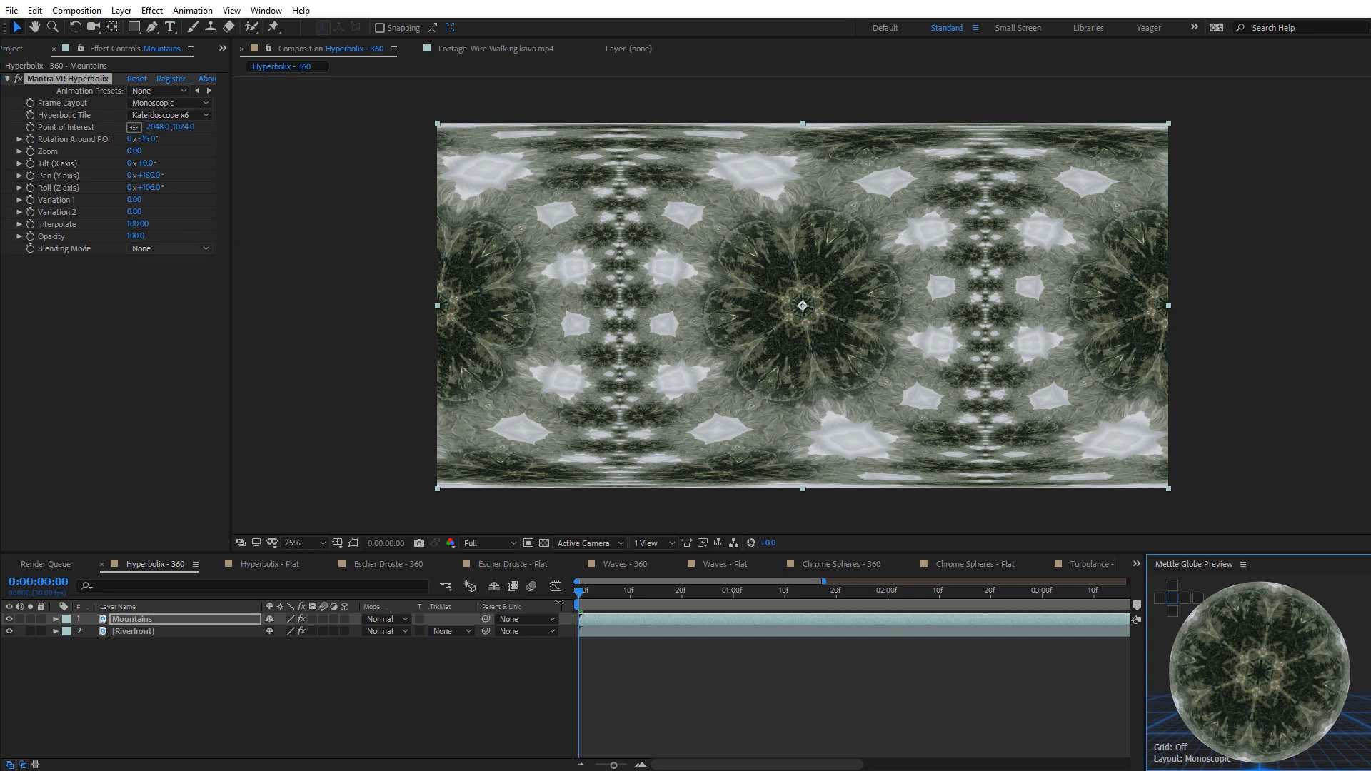
pyautogui.click(578, 598)
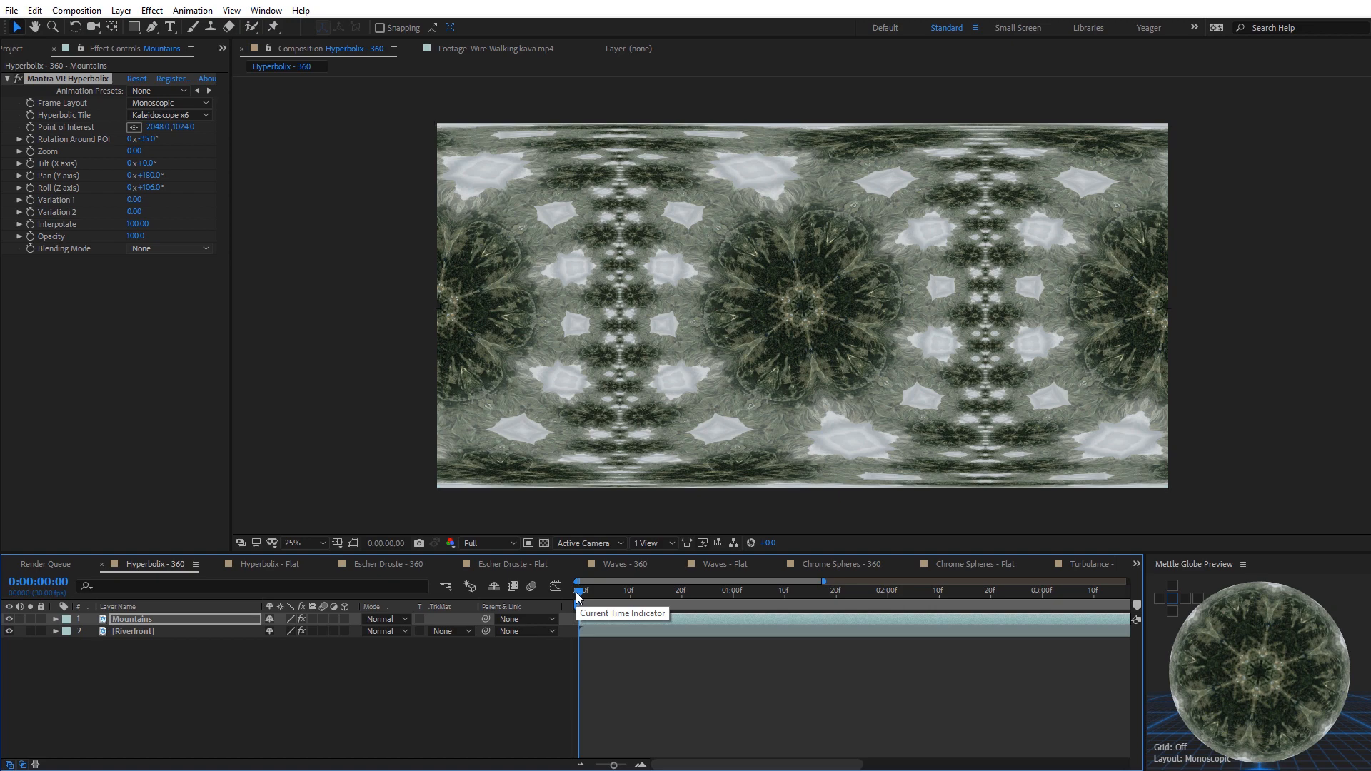
pyautogui.press('space')
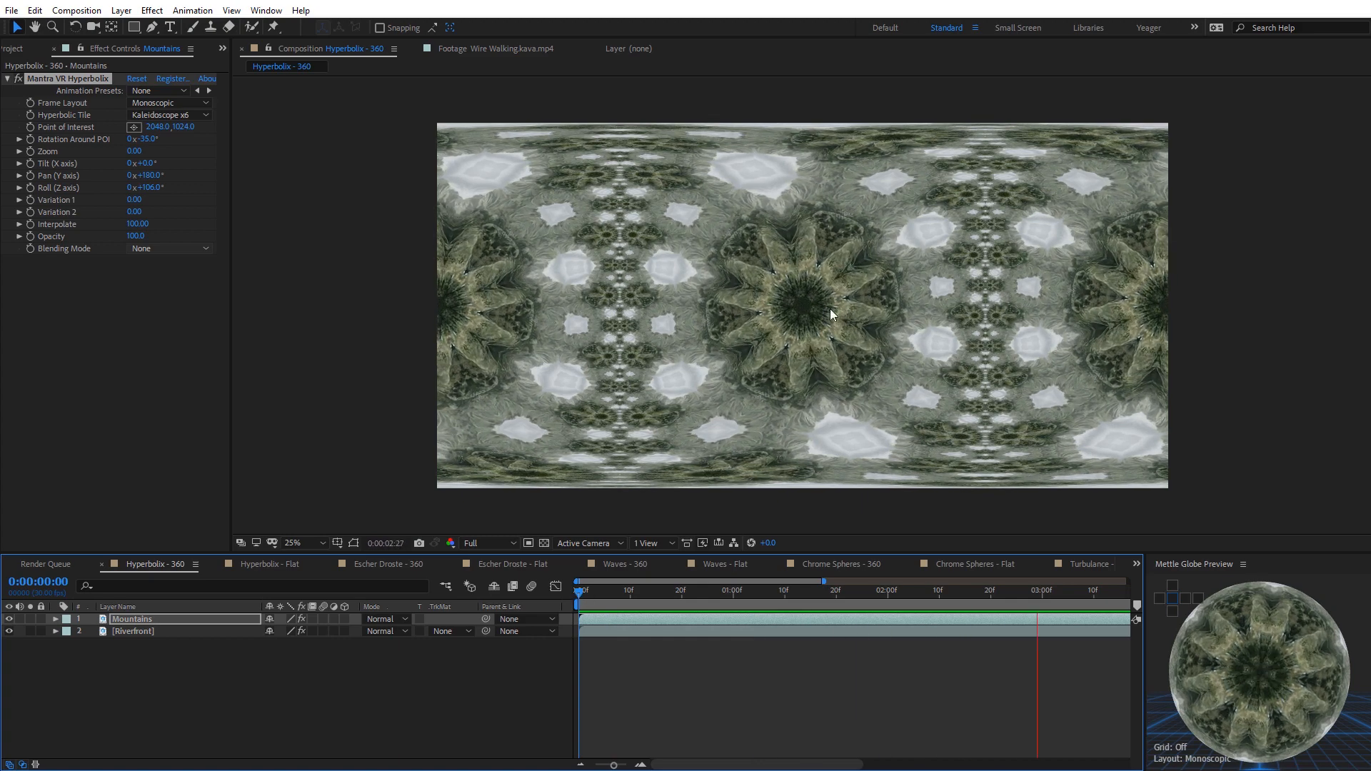
pyautogui.click(722, 594)
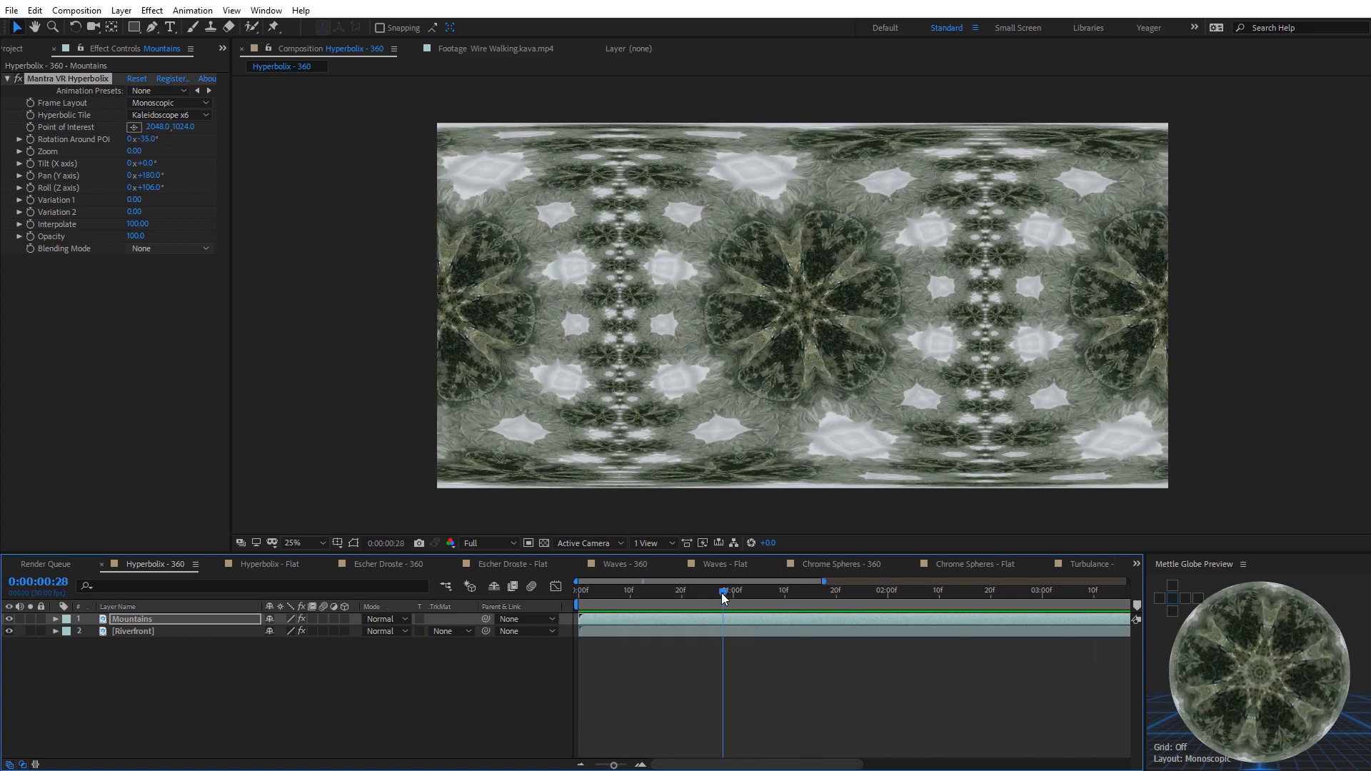
# Open the Hyperbolix - Flat composition, scrub through the autumn tree footage and return to 0:00:04:00
pyautogui.click(291, 571)
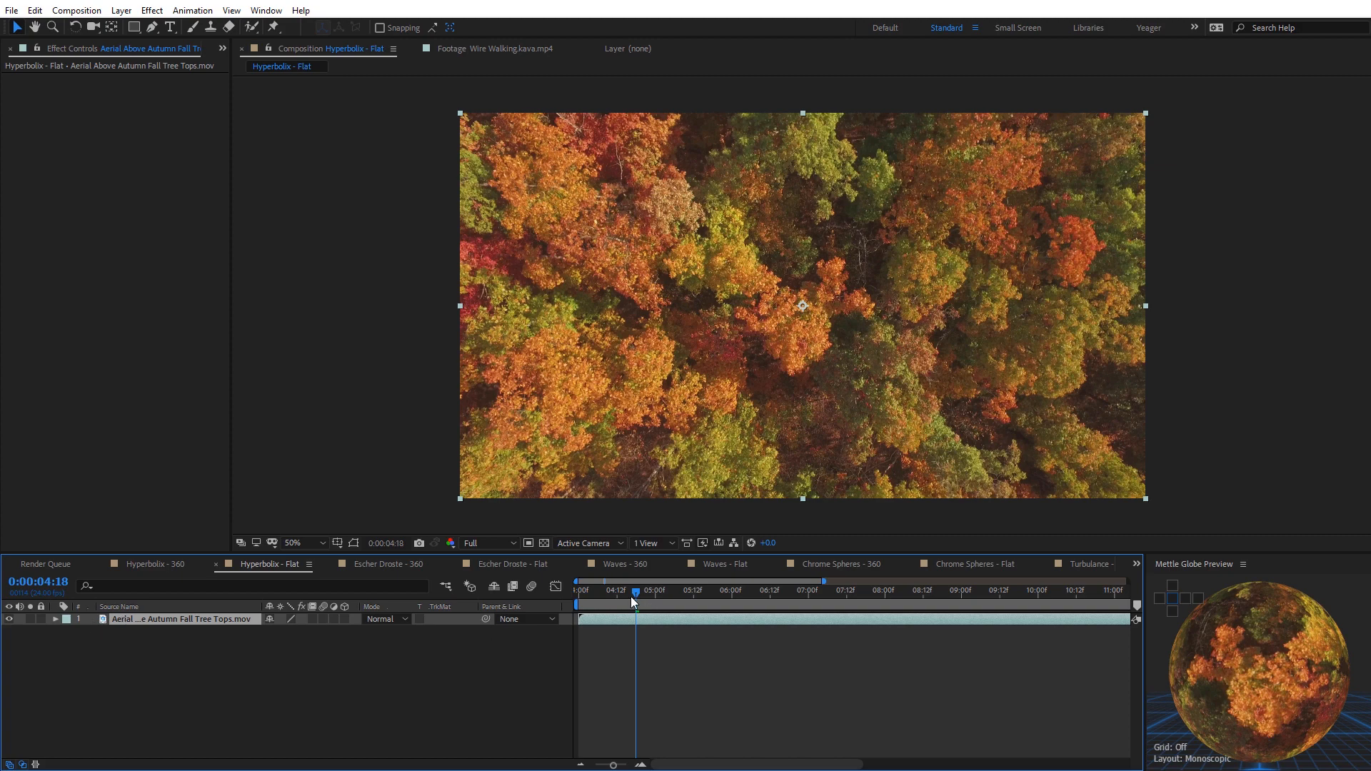
pyautogui.moveTo(642, 591); pyautogui.dragTo(944, 587)
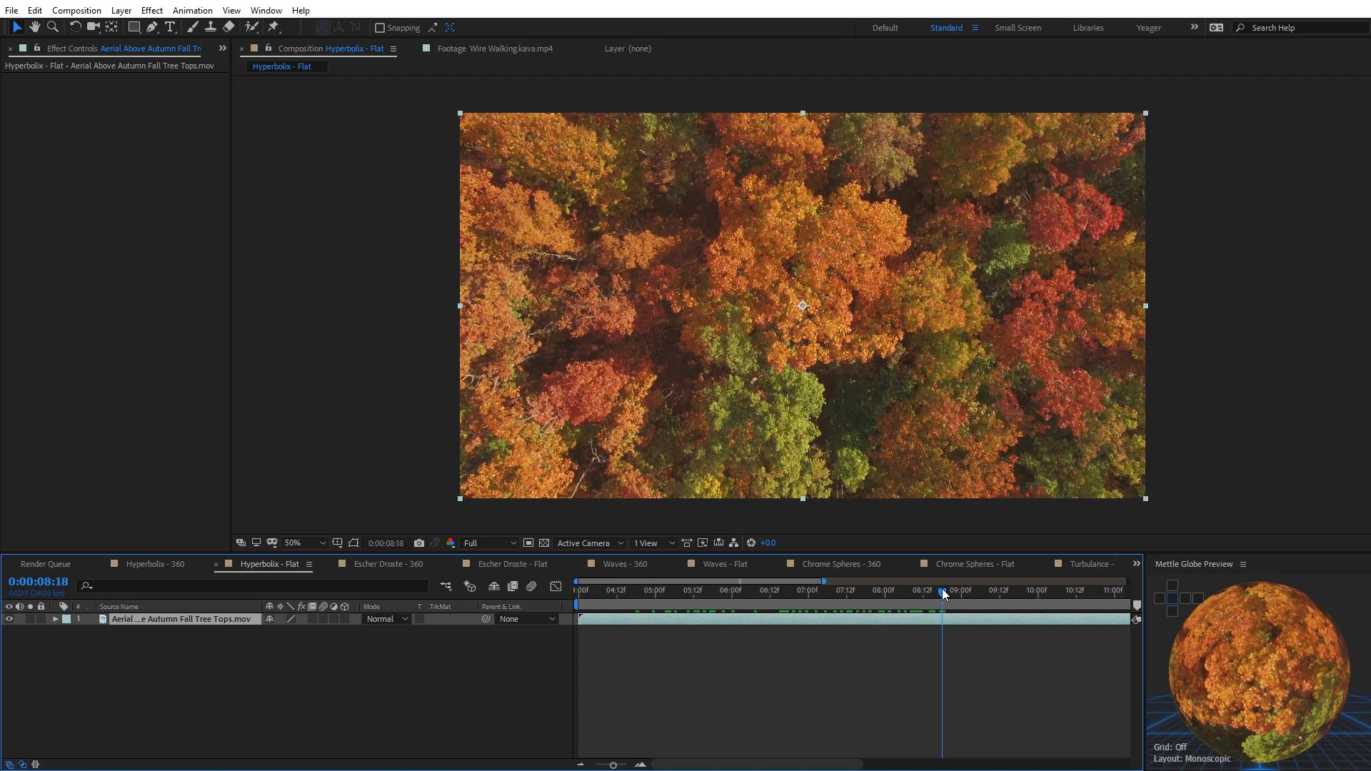
pyautogui.moveTo(943, 590); pyautogui.dragTo(563, 605)
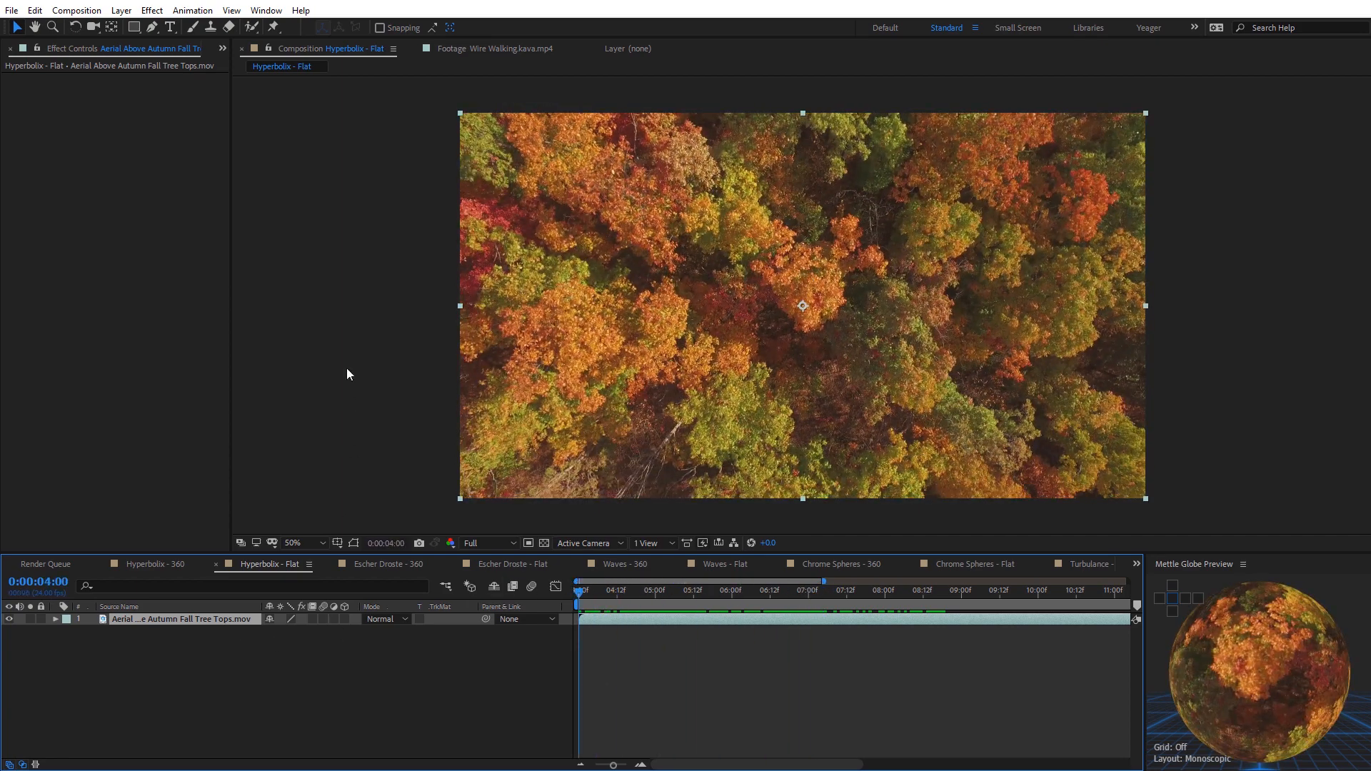
# Apply the Mantra VR Hyperbolix effect to the autumn tree layer and set its frame layout to Rectilinear (Flat)
pyautogui.click(153, 11)
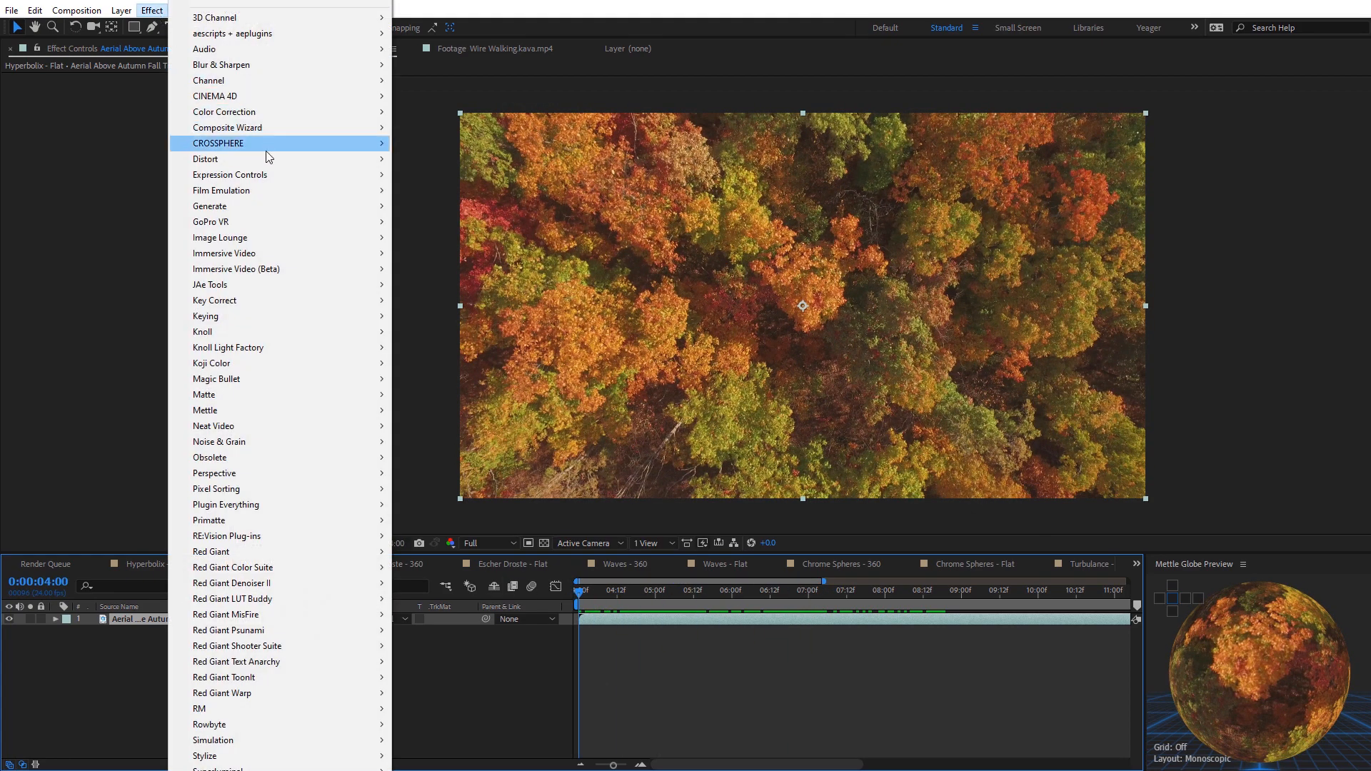
pyautogui.moveTo(263, 411)
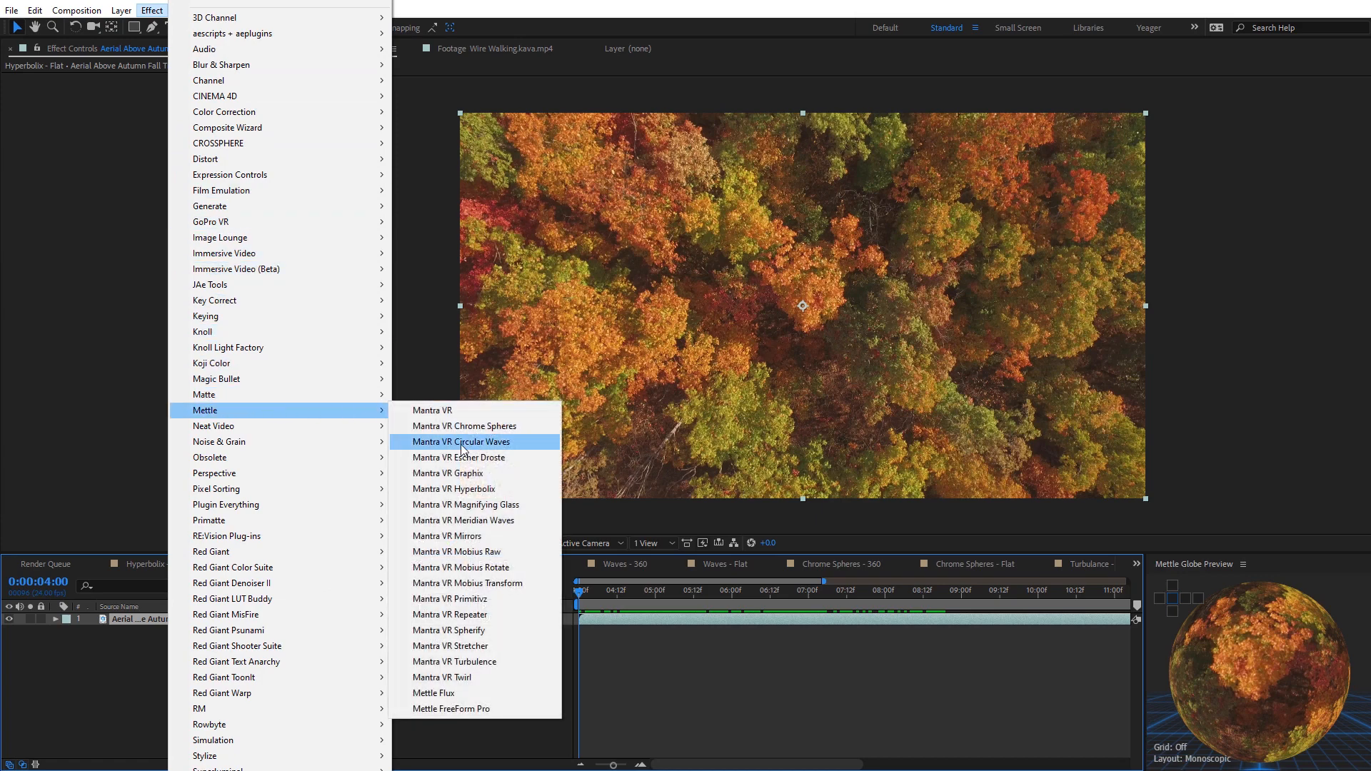
pyautogui.click(474, 490)
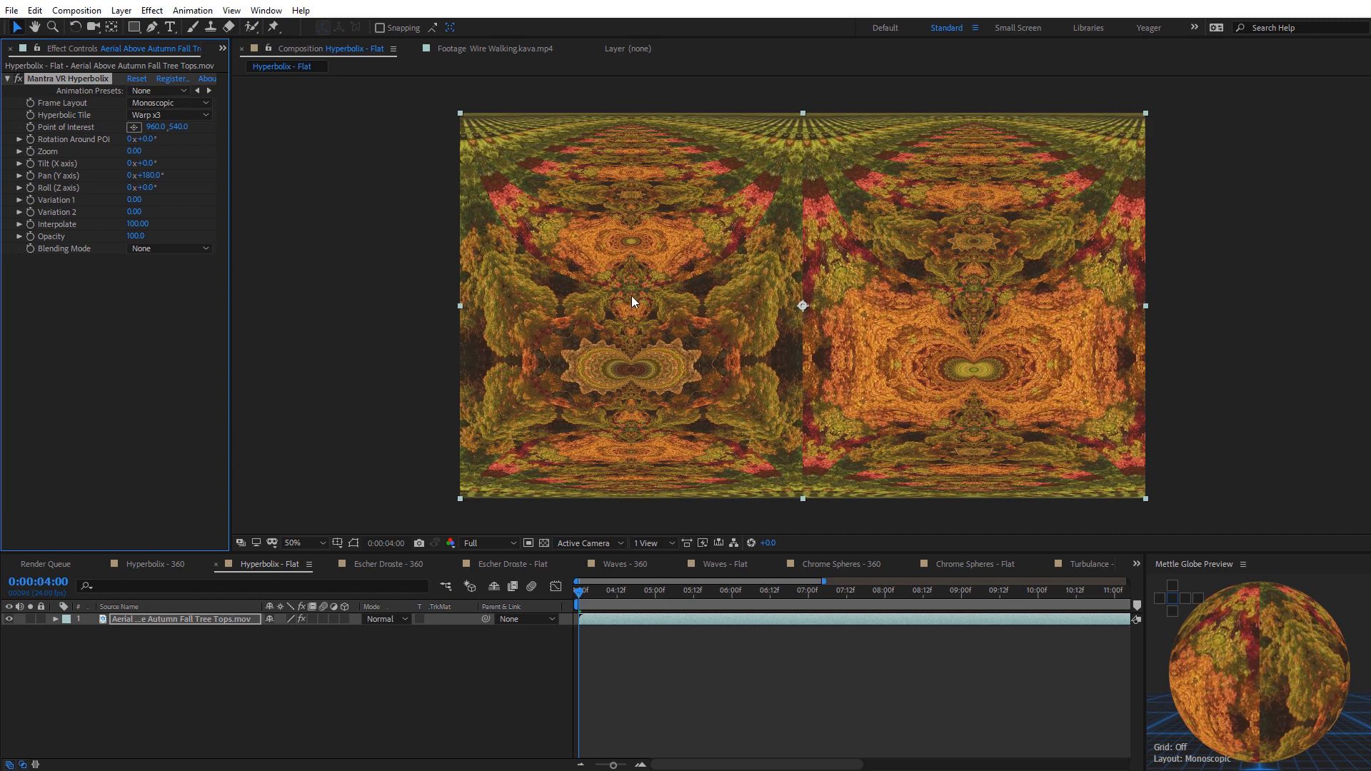
pyautogui.click(171, 105)
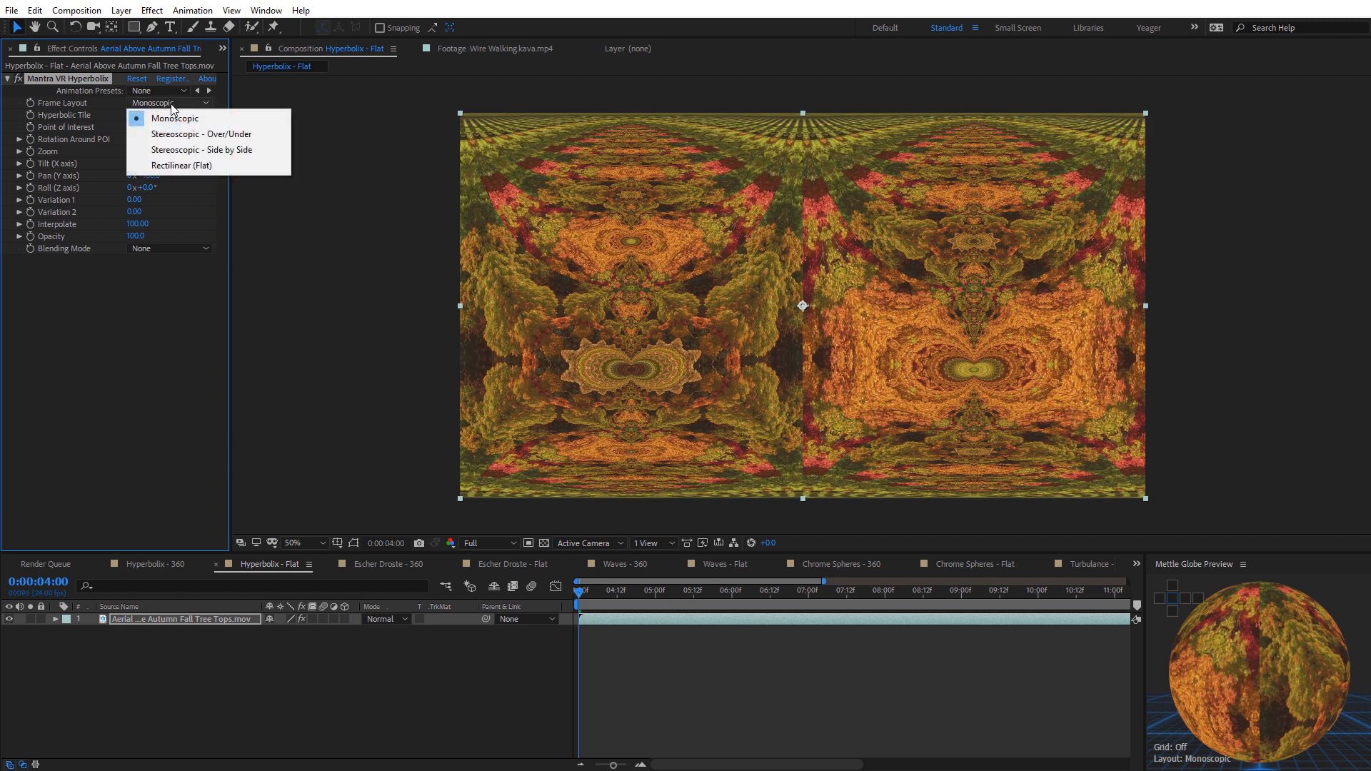
pyautogui.click(203, 166)
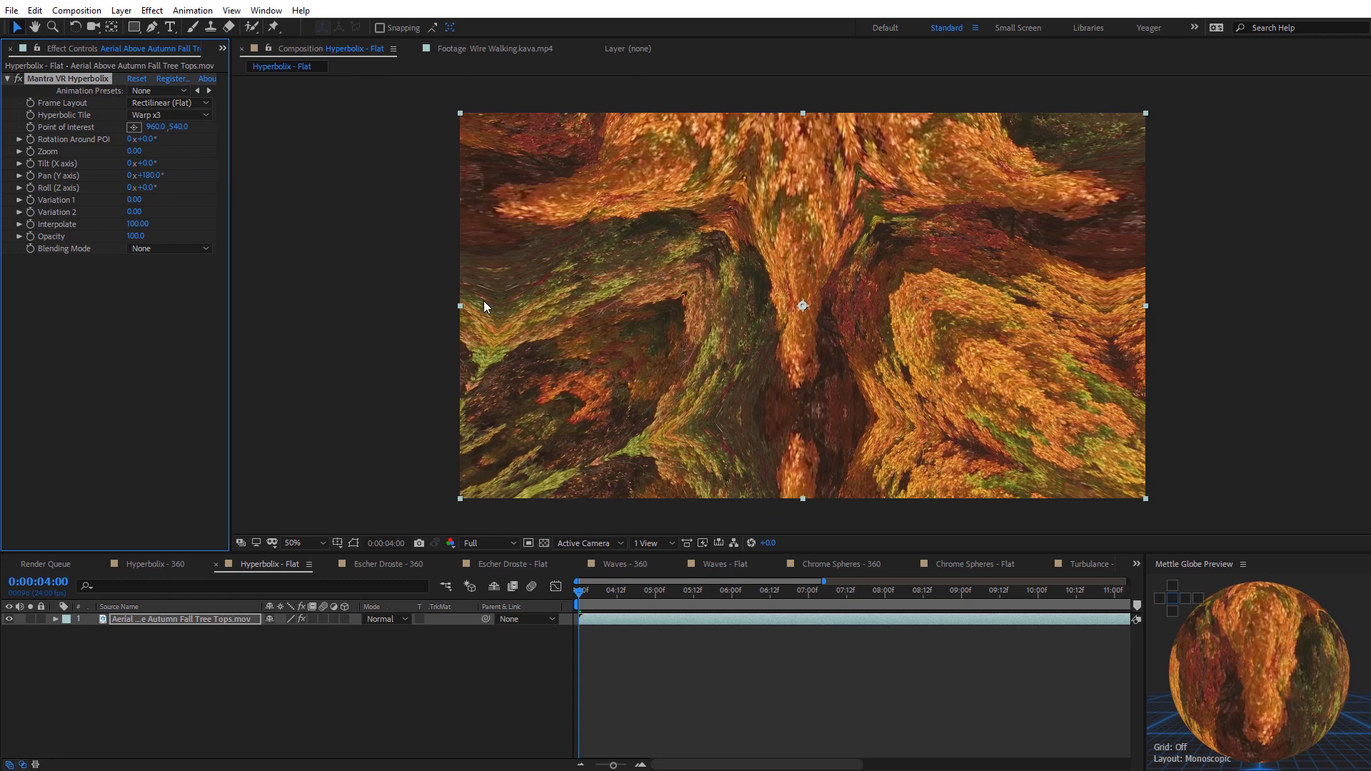
# Try the Kaleidoscope x4 hyperbolic tile and scrub the footage forward to 0:00:06:00
pyautogui.click(179, 117)
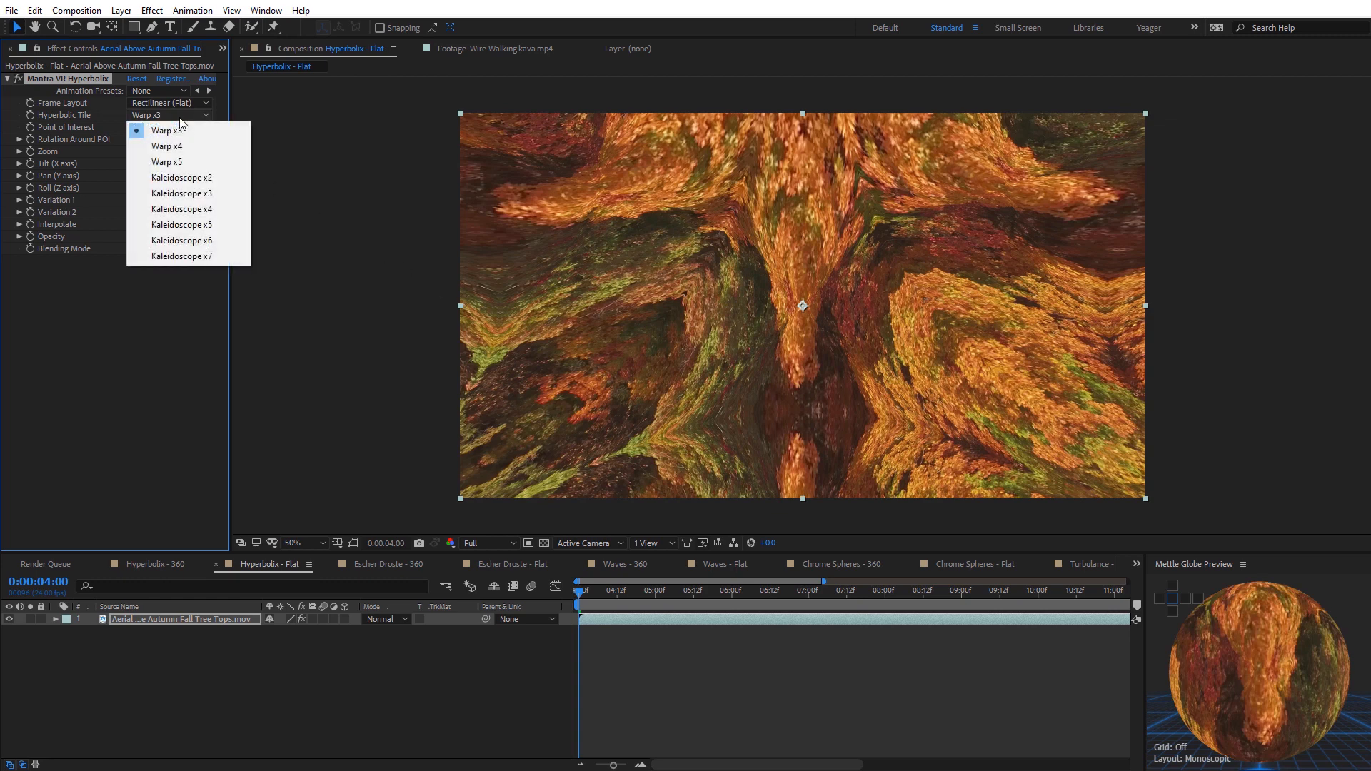
pyautogui.click(212, 209)
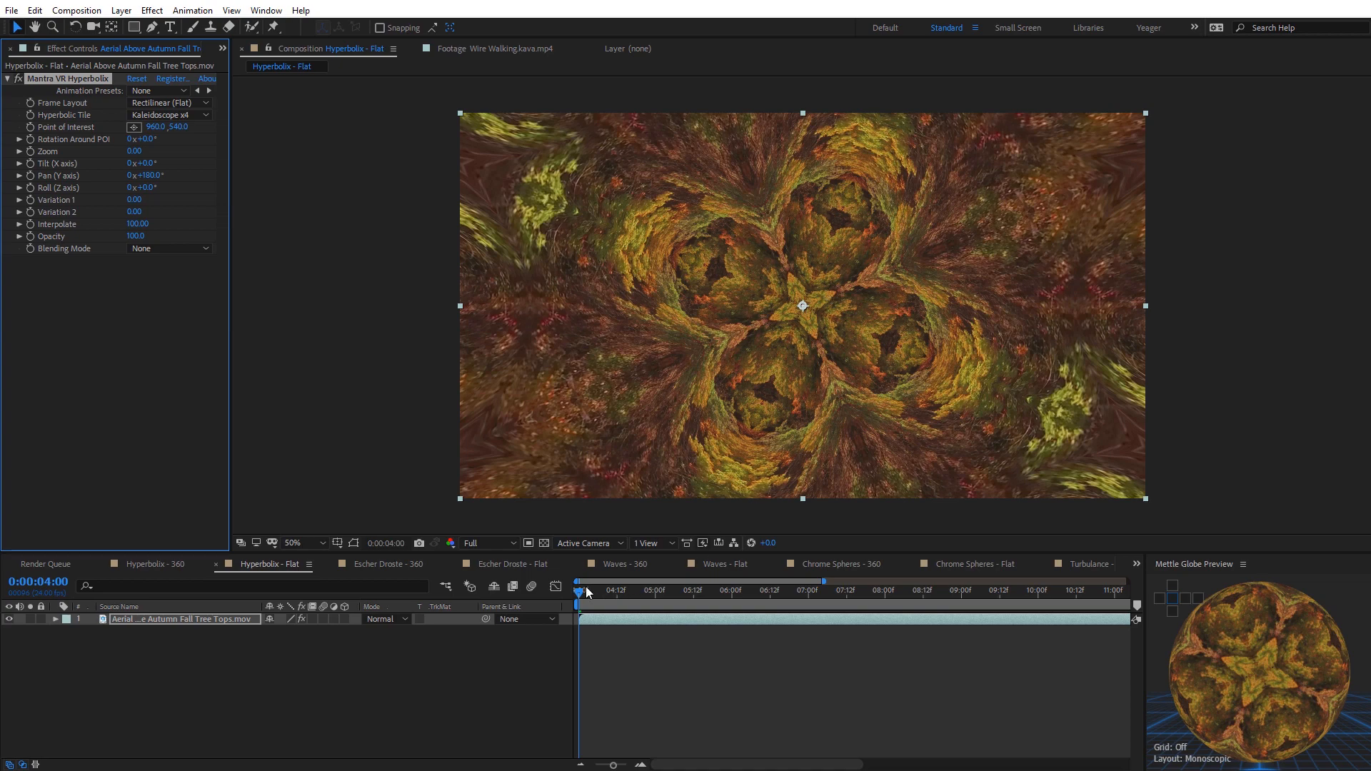
pyautogui.moveTo(587, 592); pyautogui.dragTo(731, 573)
# Set the hyperbolic tile to Kaleidoscope x6 and scrub the footage back to 0:00:04:02
pyautogui.click(193, 119)
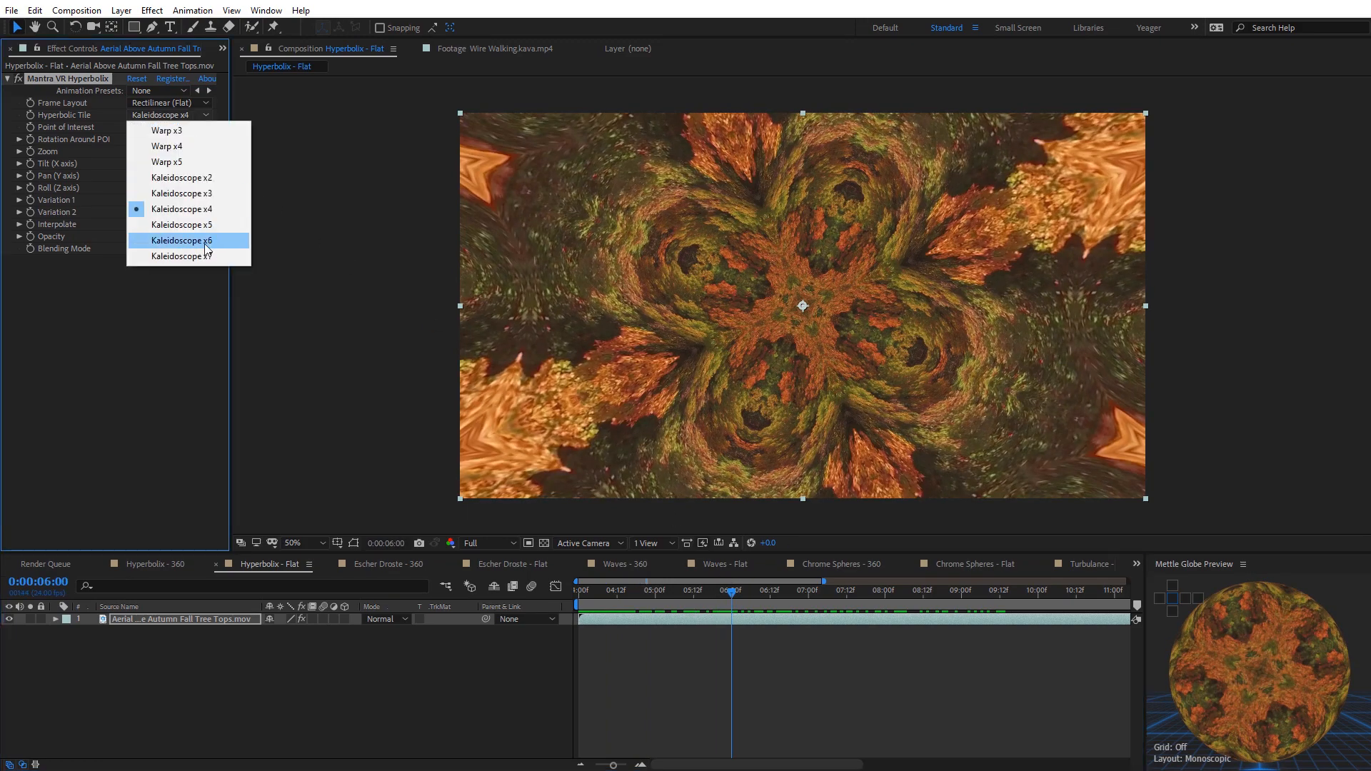
pyautogui.click(210, 240)
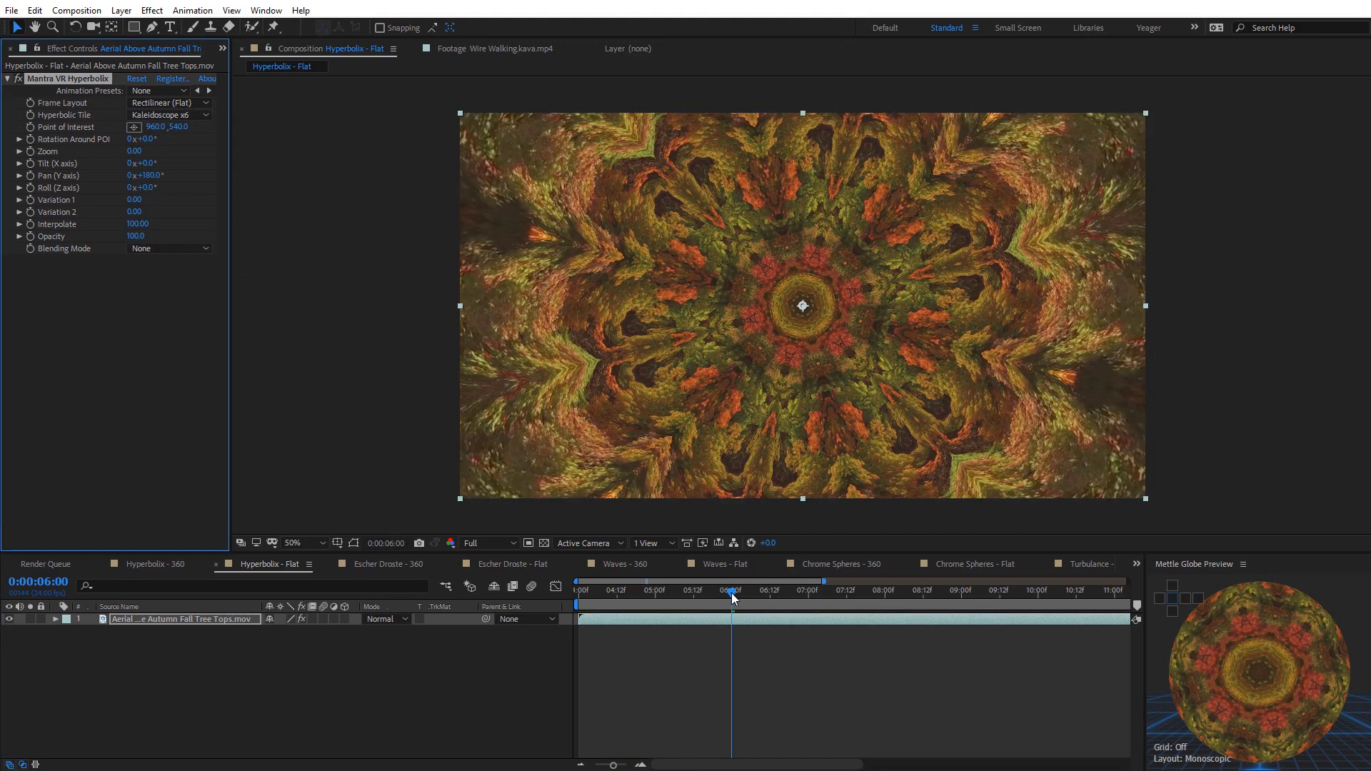
pyautogui.moveTo(732, 594); pyautogui.dragTo(584, 563)
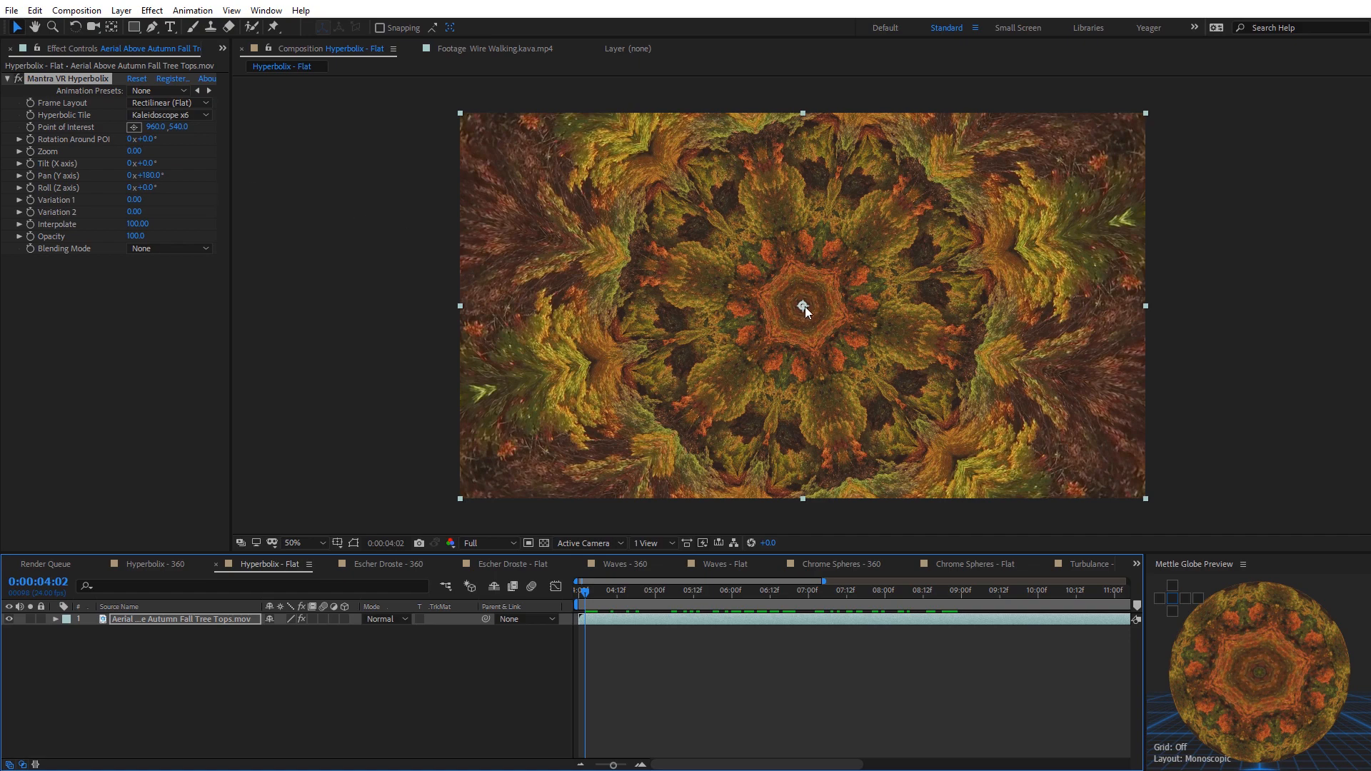
# Try moving the point of interest off centre, undo it, and set Rotation Around POI to 16°
pyautogui.moveTo(802, 306); pyautogui.dragTo(927, 337)
pyautogui.hotkey('ctrl', 'z')
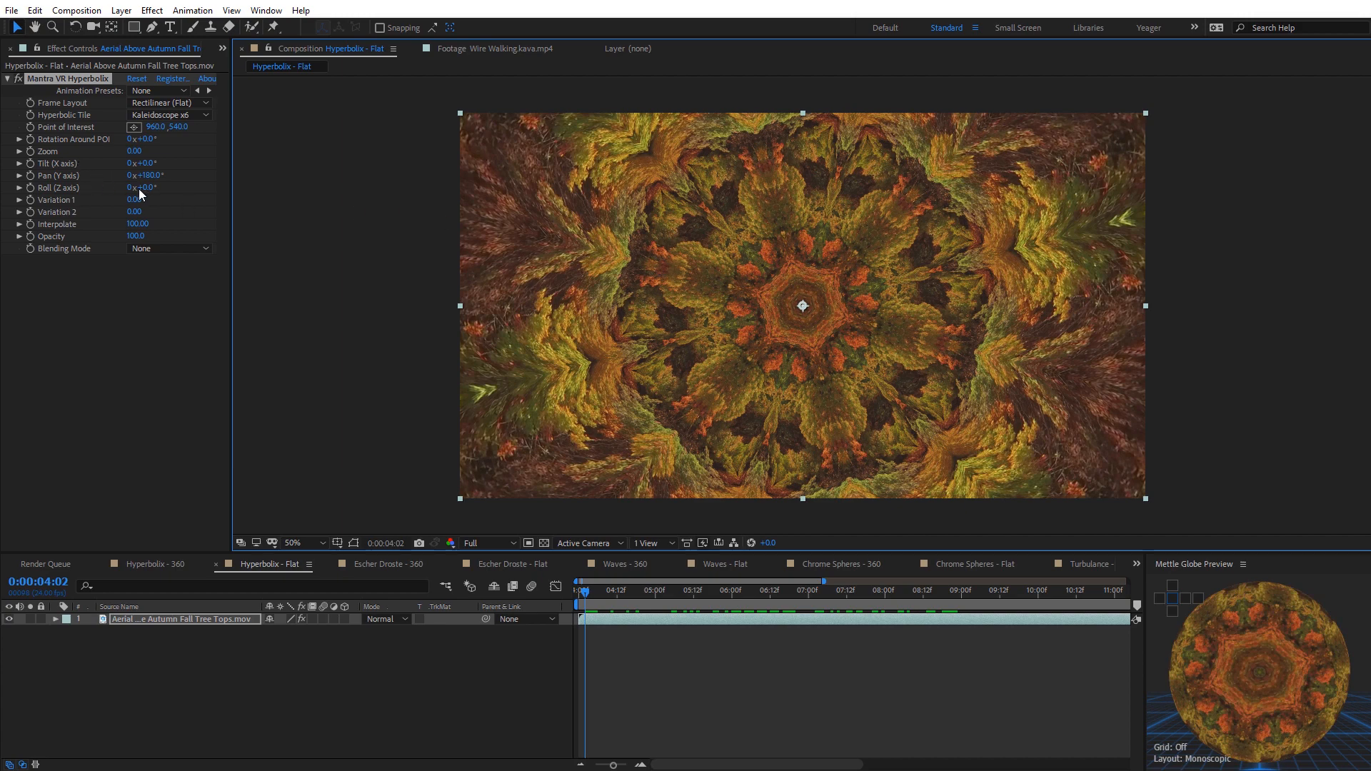
pyautogui.moveTo(151, 142)
pyautogui.mouseDown()
pyautogui.moveTo(174, 139)
pyautogui.moveTo(161, 140)
pyautogui.mouseUp()
# Animate Rotation Around POI from 16° at 0:00:04:00 to 121° at 0:00:09:00 and play the resulting section
pyautogui.moveTo(585, 593); pyautogui.dragTo(578, 597)
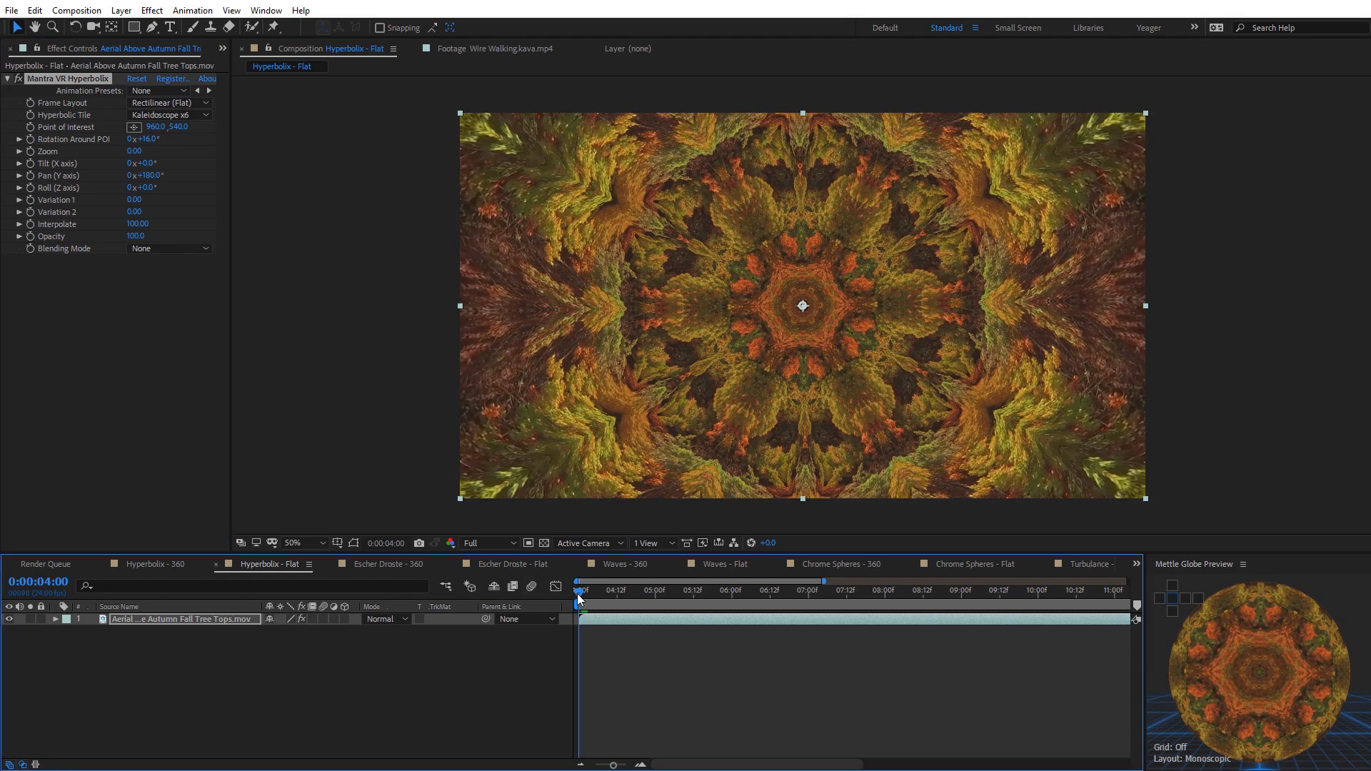
pyautogui.click(32, 140)
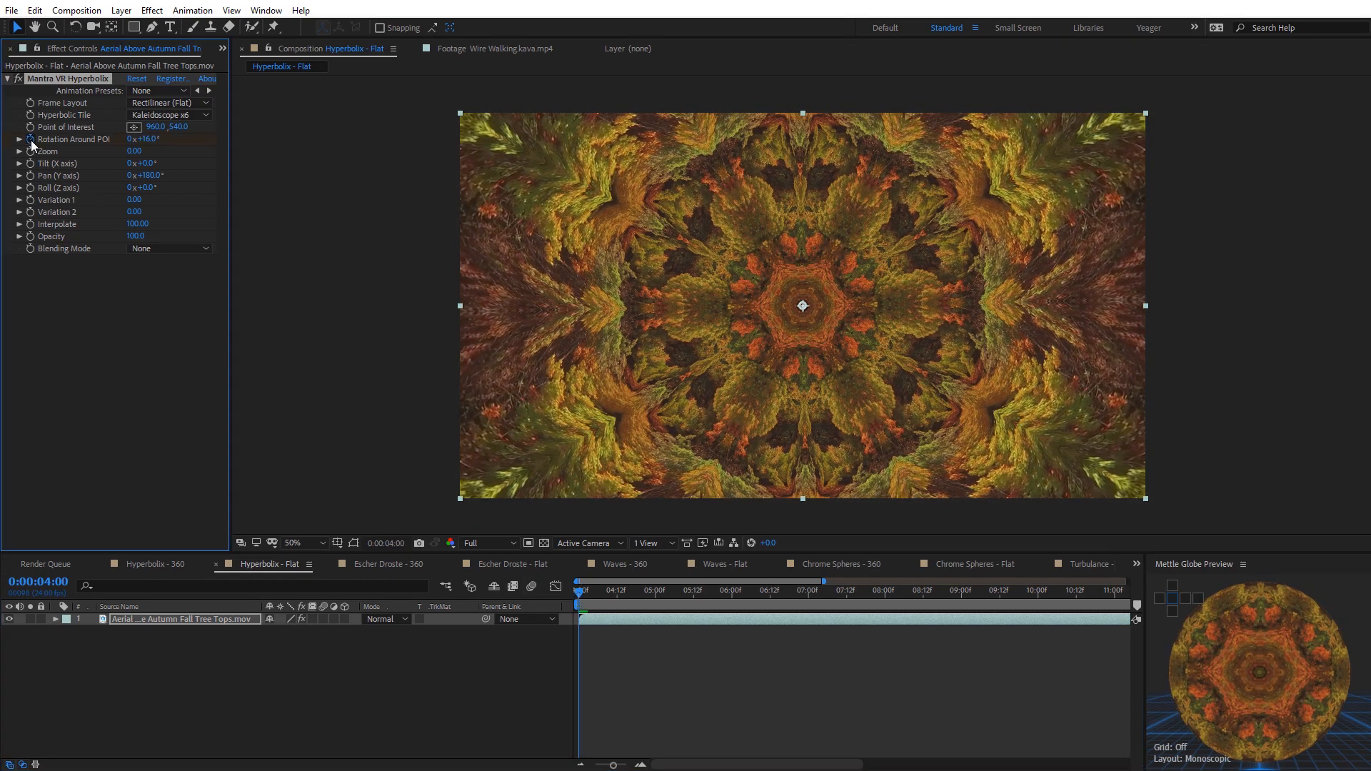
pyautogui.moveTo(682, 597); pyautogui.dragTo(962, 618)
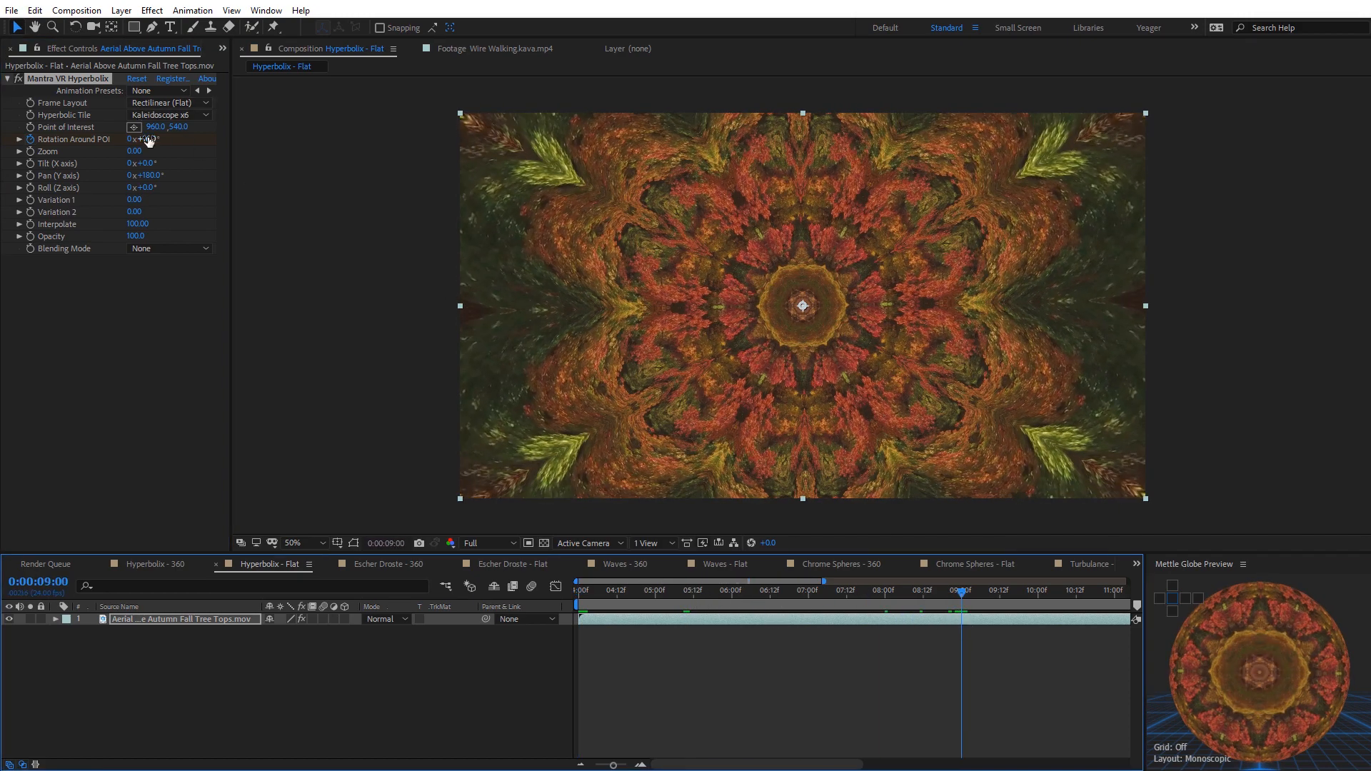
pyautogui.moveTo(149, 140); pyautogui.dragTo(213, 128)
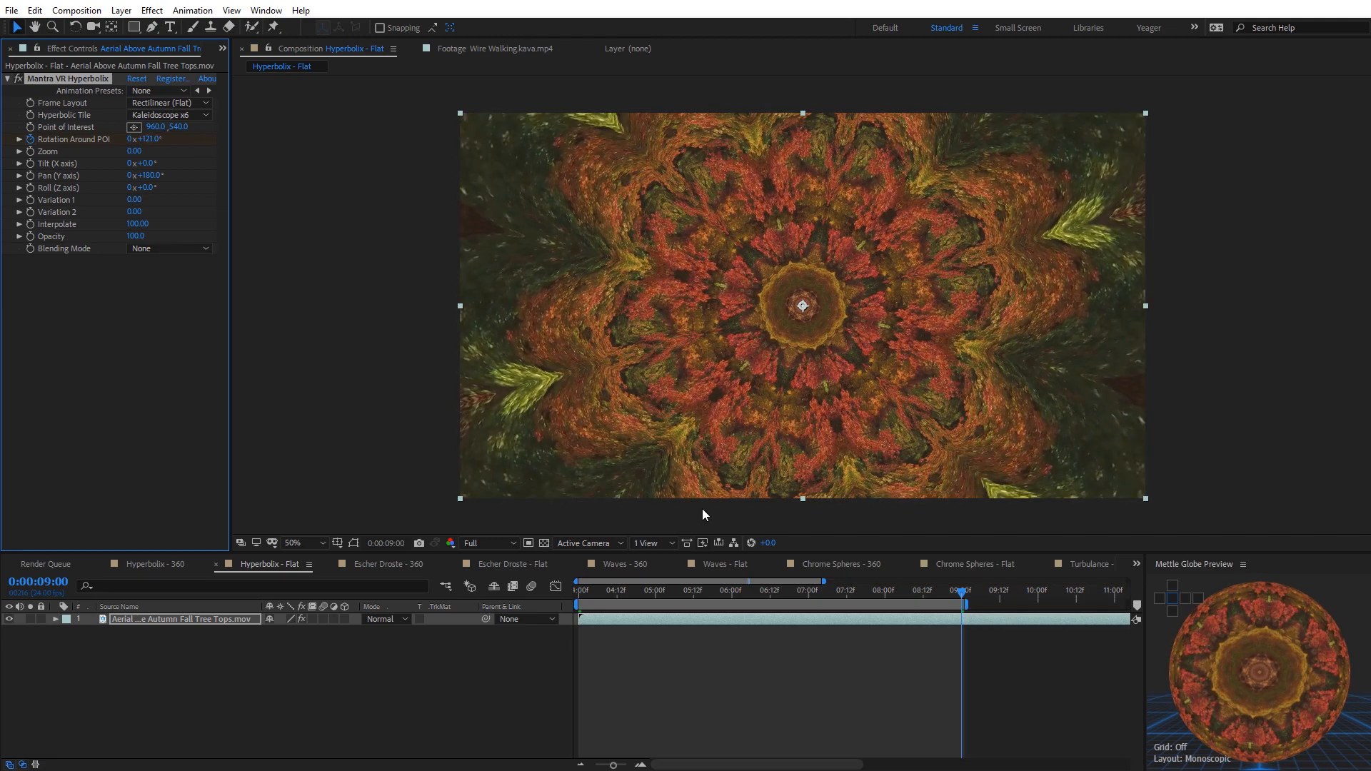
pyautogui.press('space')
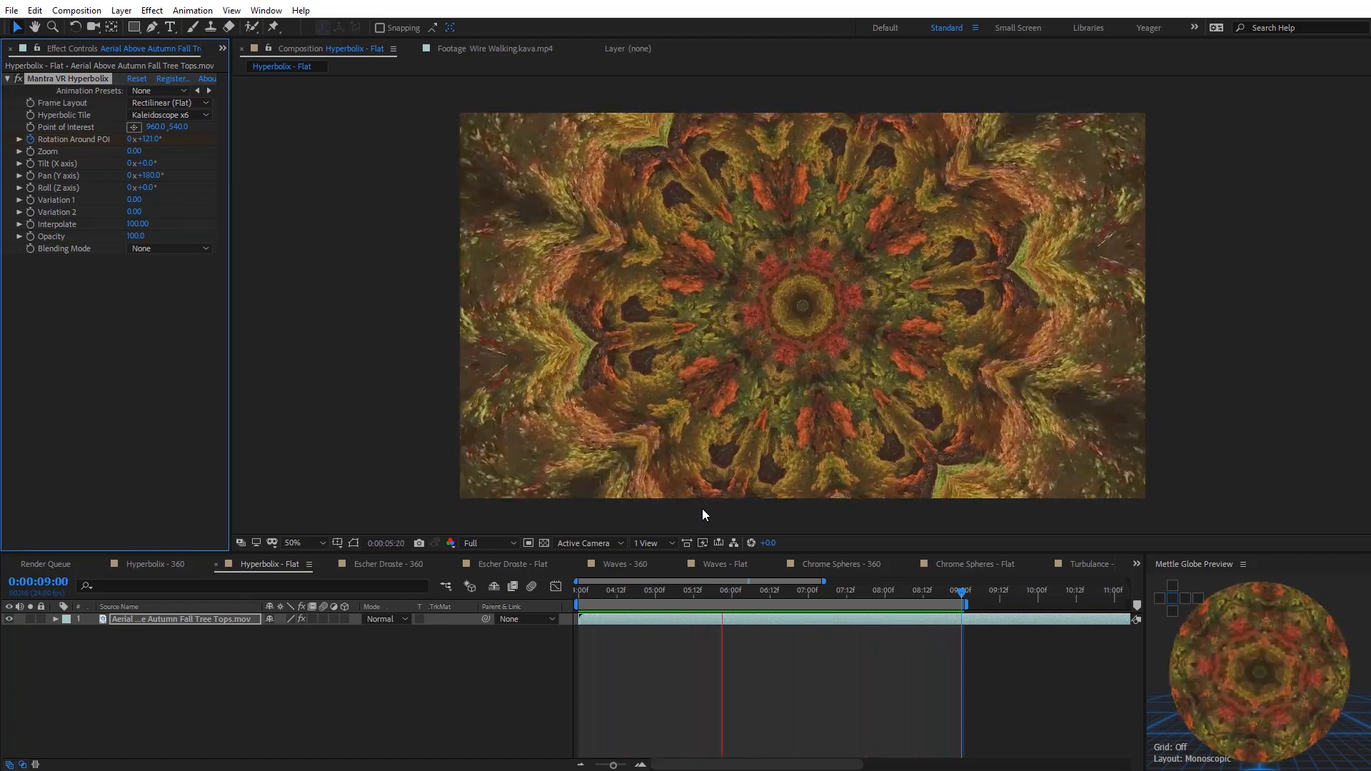
pyautogui.click(942, 587)
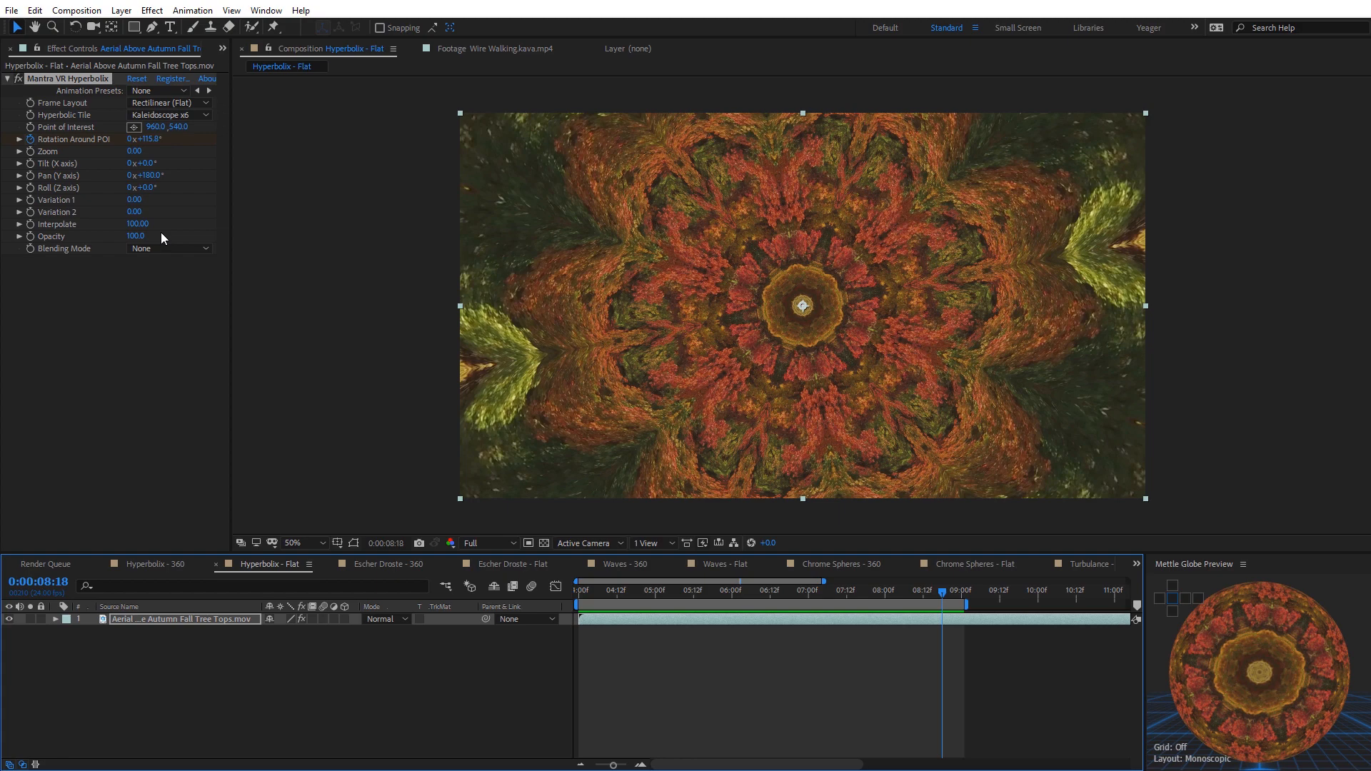
# Try an effect opacity of 75, restore it to 100, and test the Add blending mode at 0:00:07:15
pyautogui.moveTo(137, 224); pyautogui.dragTo(118, 249)
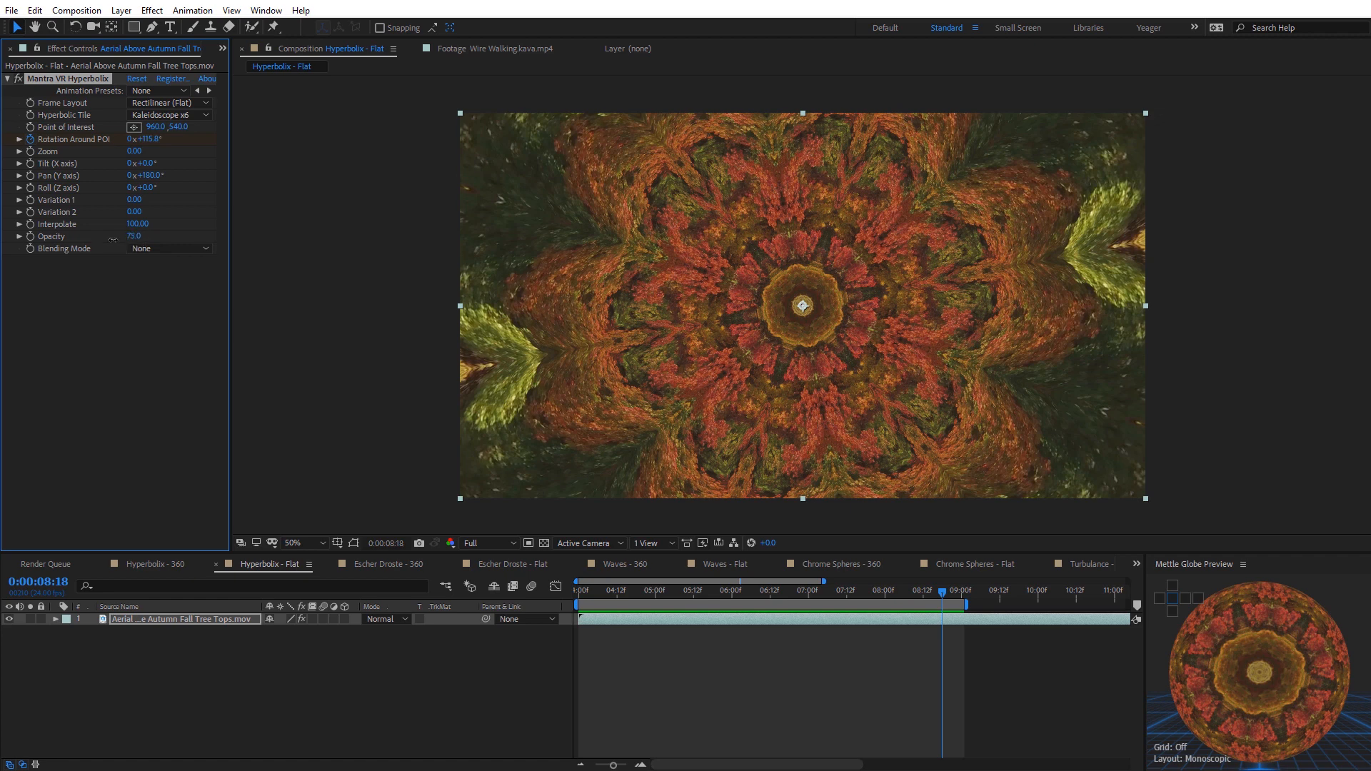
pyautogui.moveTo(113, 239); pyautogui.dragTo(149, 243)
pyautogui.click(156, 250)
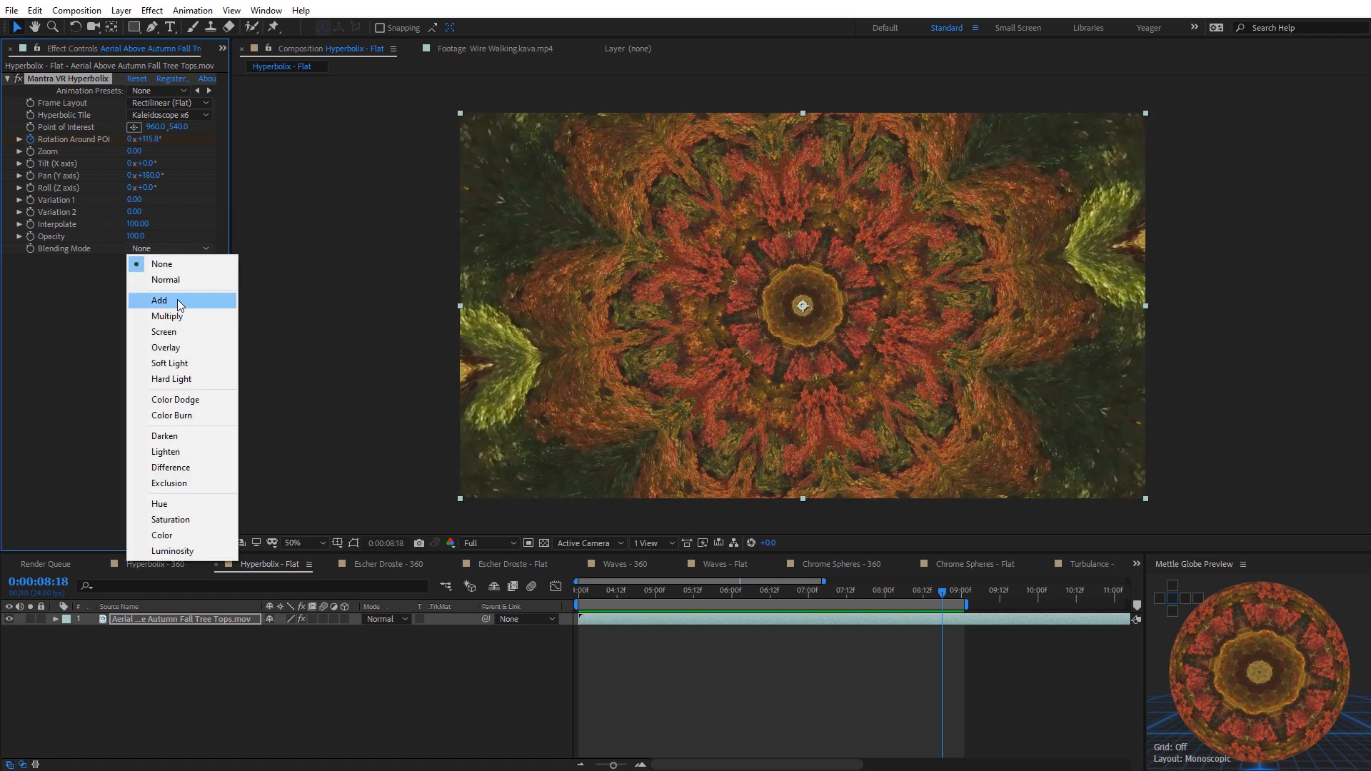
pyautogui.click(180, 304)
pyautogui.moveTo(699, 598); pyautogui.dragTo(857, 597)
# Set the Hyperbolix blending mode to Screen and scrub the blended footage to 0:00:05:21
pyautogui.click(150, 250)
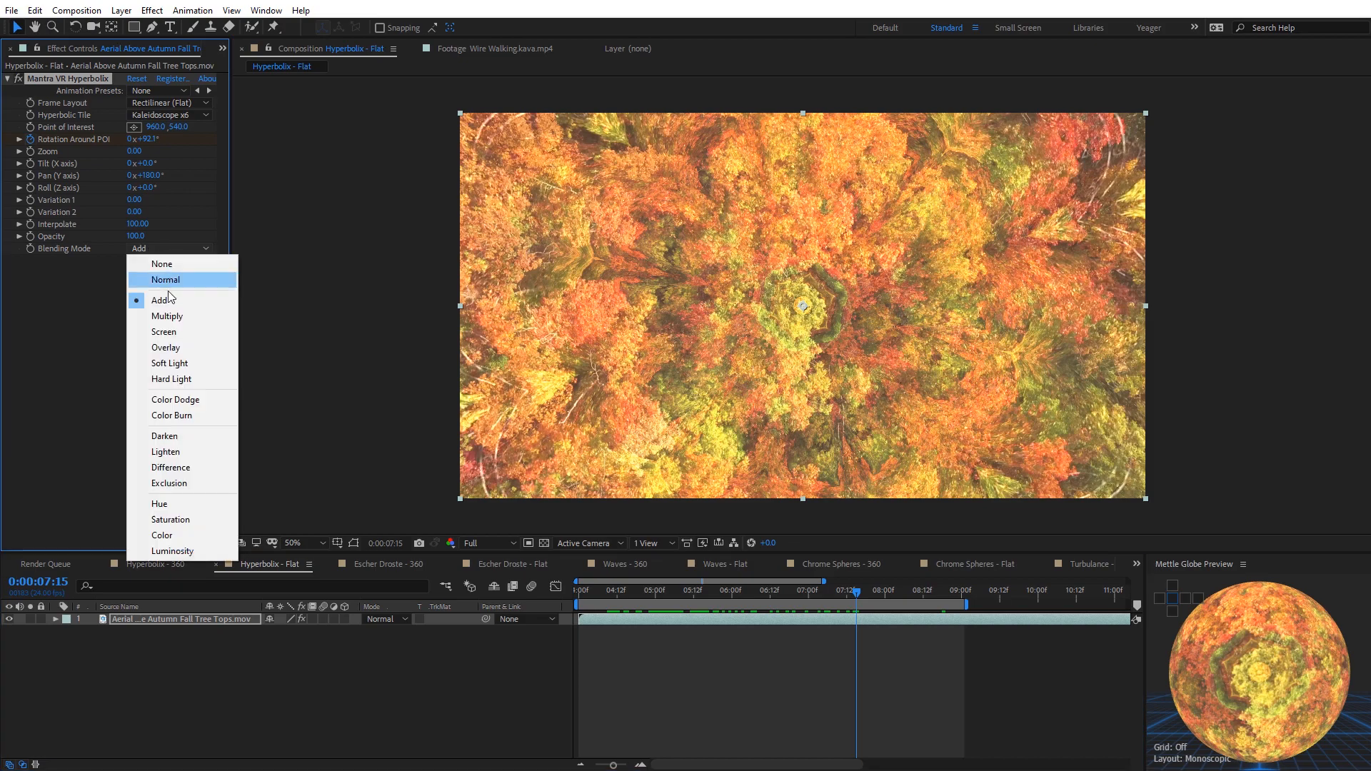
pyautogui.click(170, 333)
pyautogui.moveTo(658, 593); pyautogui.dragTo(722, 568)
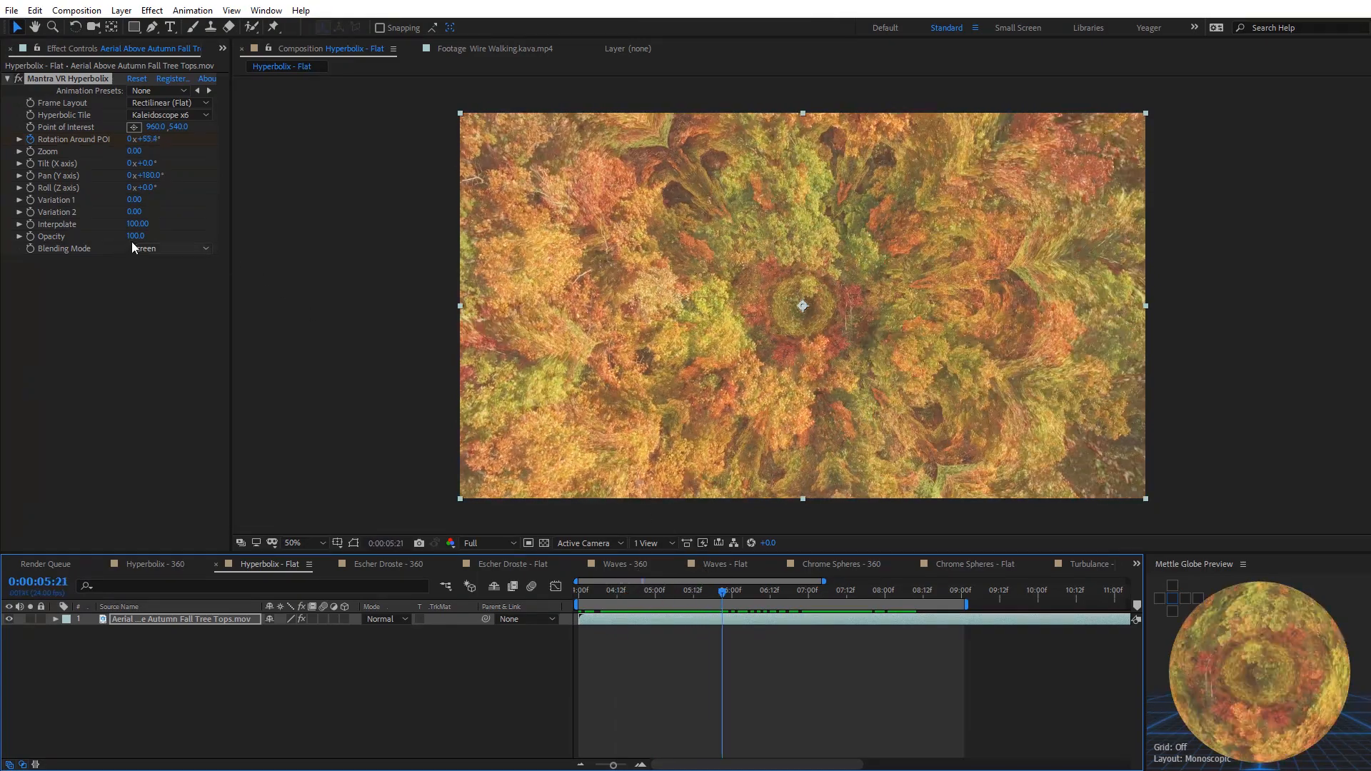
# Set the Hyperbolix blending mode to Normal on the flat autumn tree footage
pyautogui.moveTo(134, 236); pyautogui.dragTo(205, 264)
pyautogui.click(181, 250)
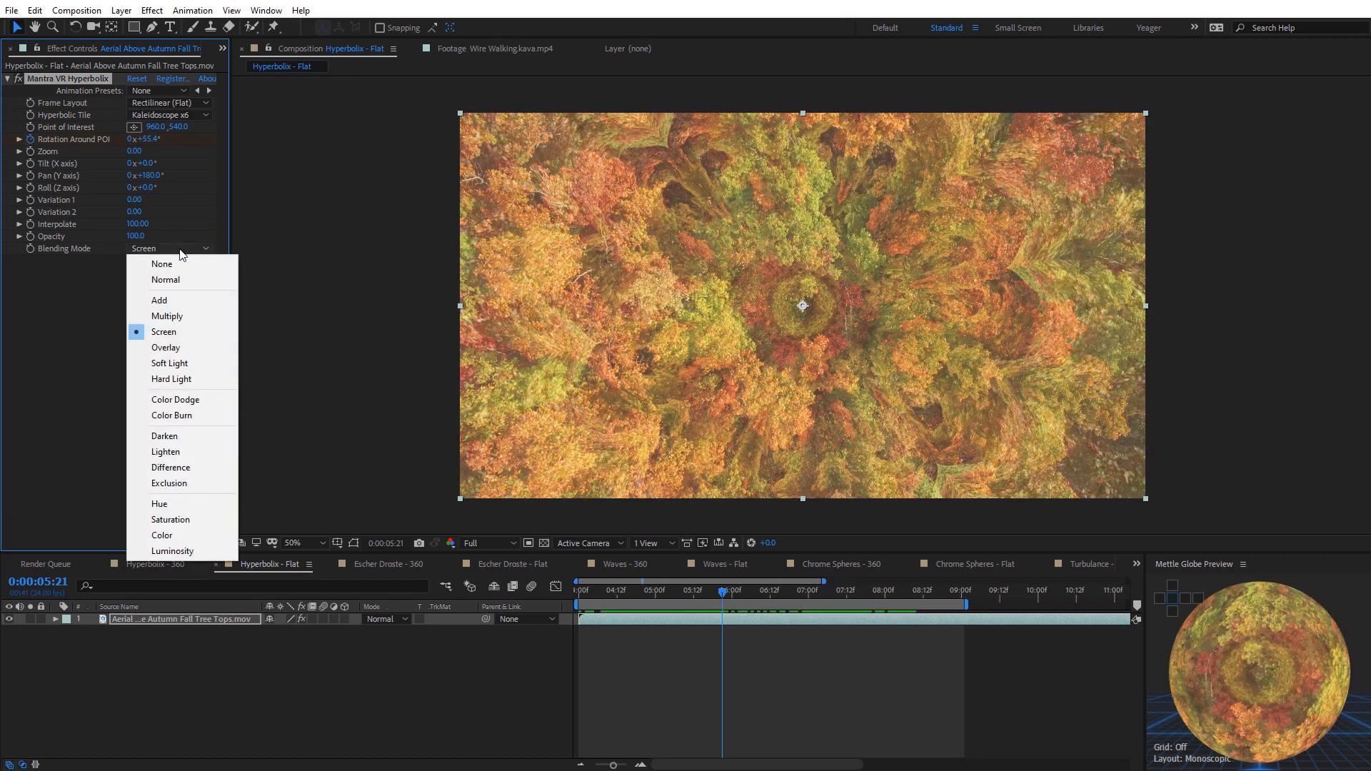
pyautogui.click(179, 277)
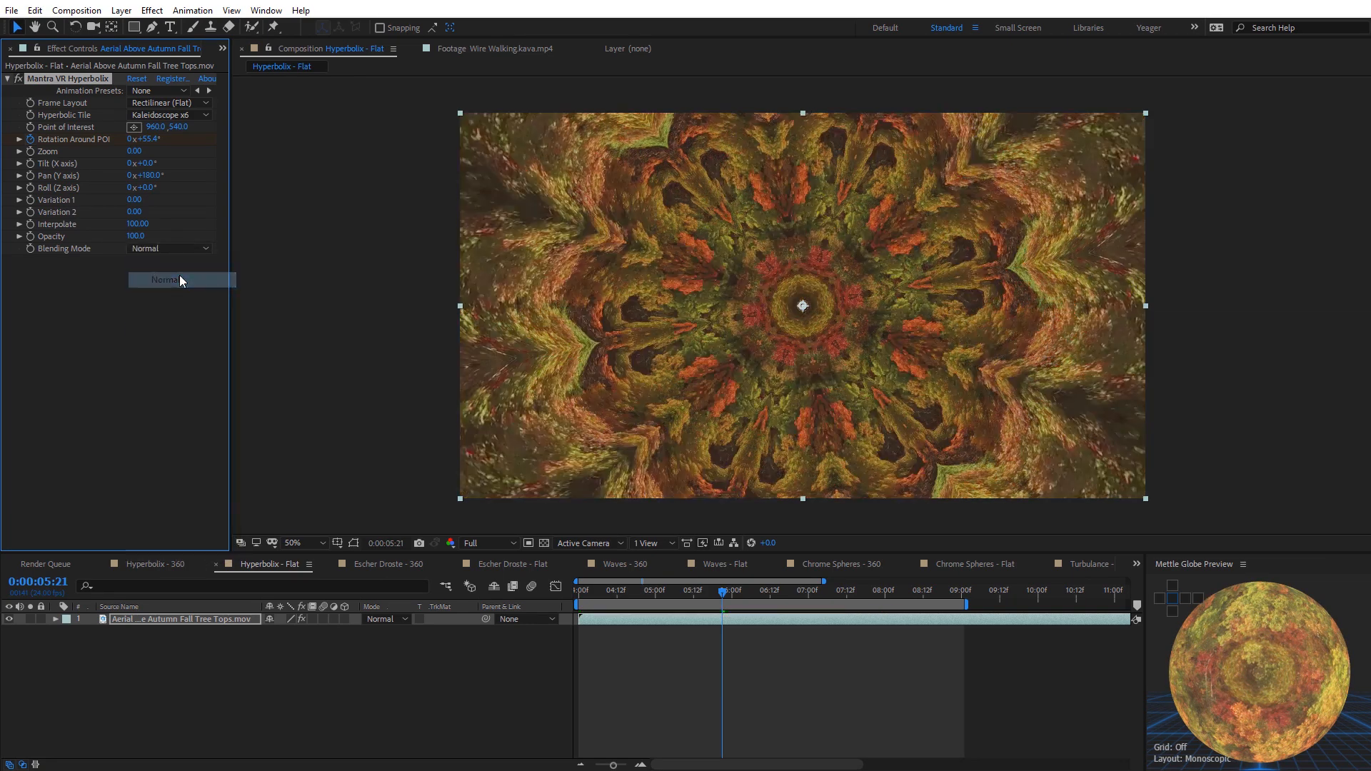
# Apply Mantra VR Repeater to the Mountains layer in Hyperbolix - 360 at 0:00:00:00, with Repeat X 1.40 and Repeat Y 1.90
pyautogui.click(149, 564)
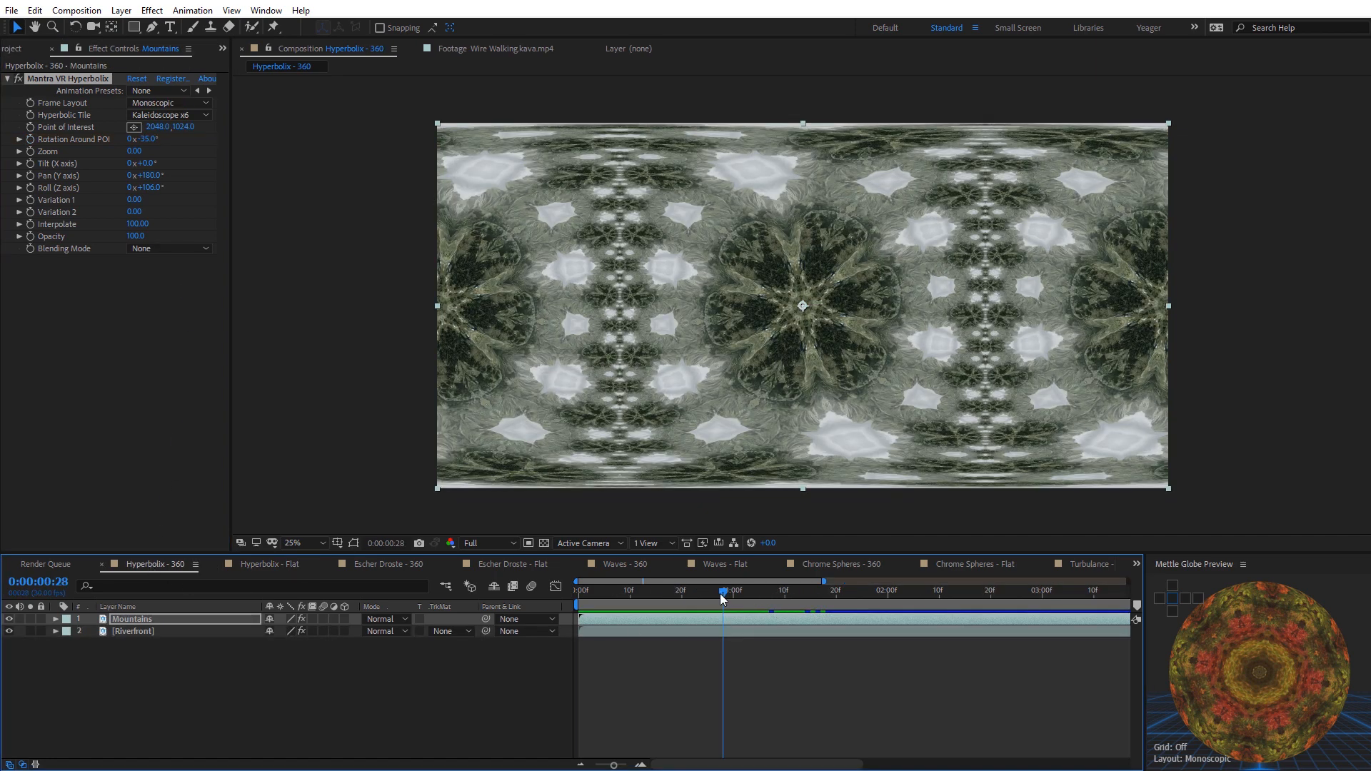
pyautogui.moveTo(720, 593); pyautogui.dragTo(559, 602)
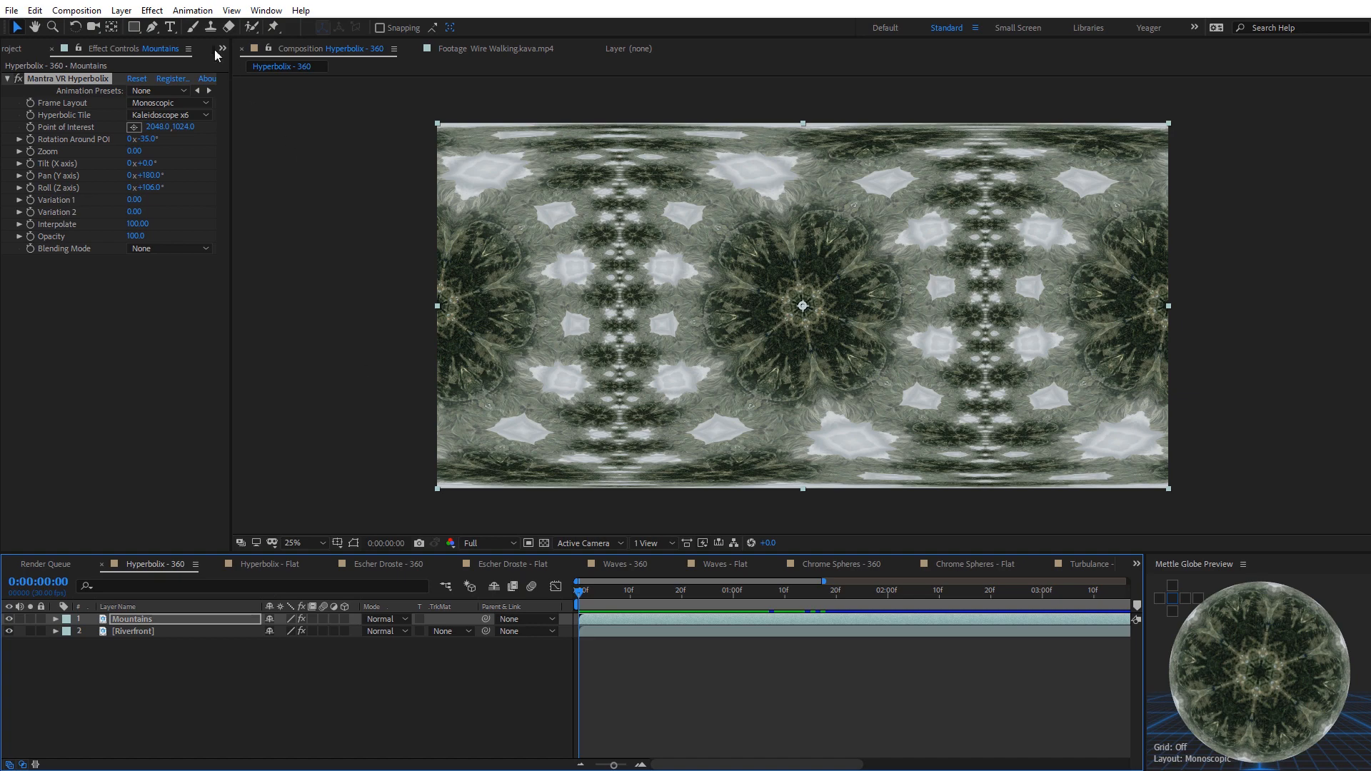
pyautogui.click(152, 10)
pyautogui.moveTo(289, 413)
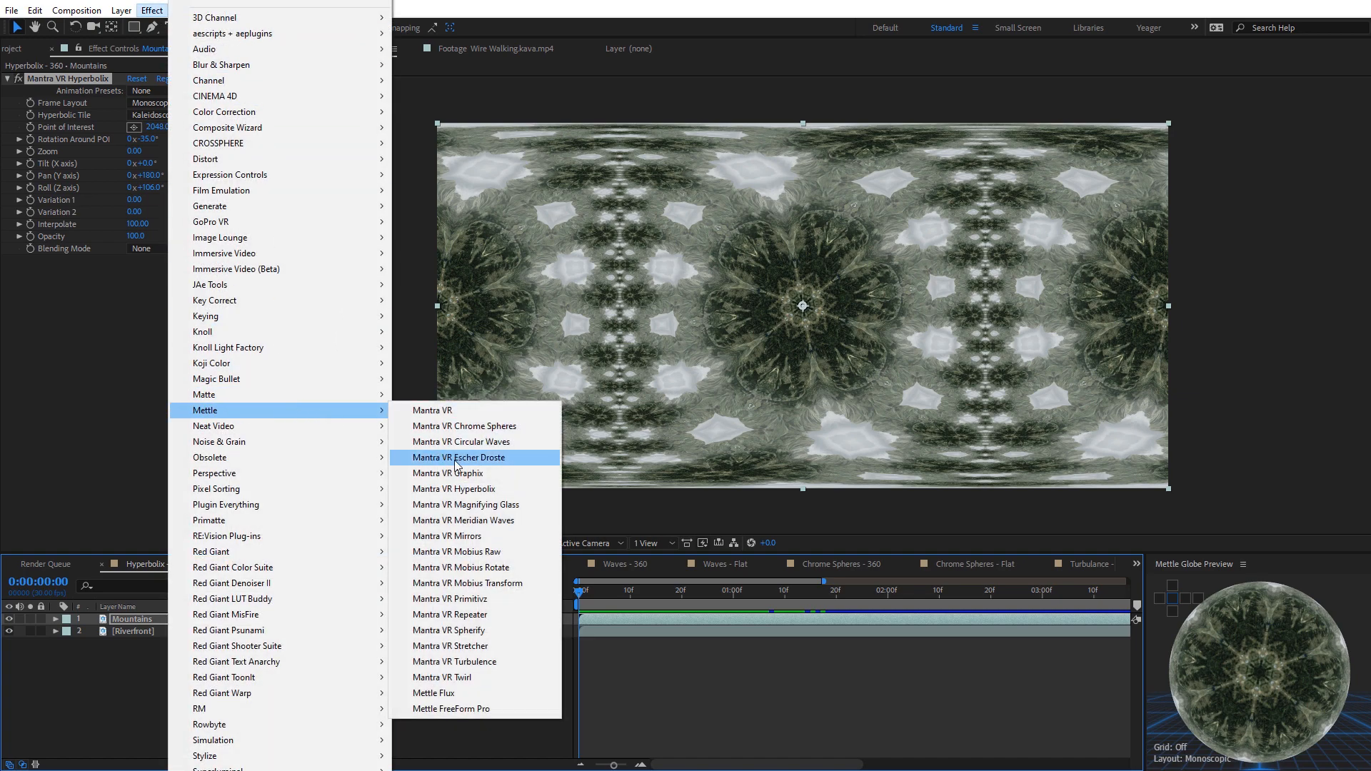
pyautogui.click(471, 616)
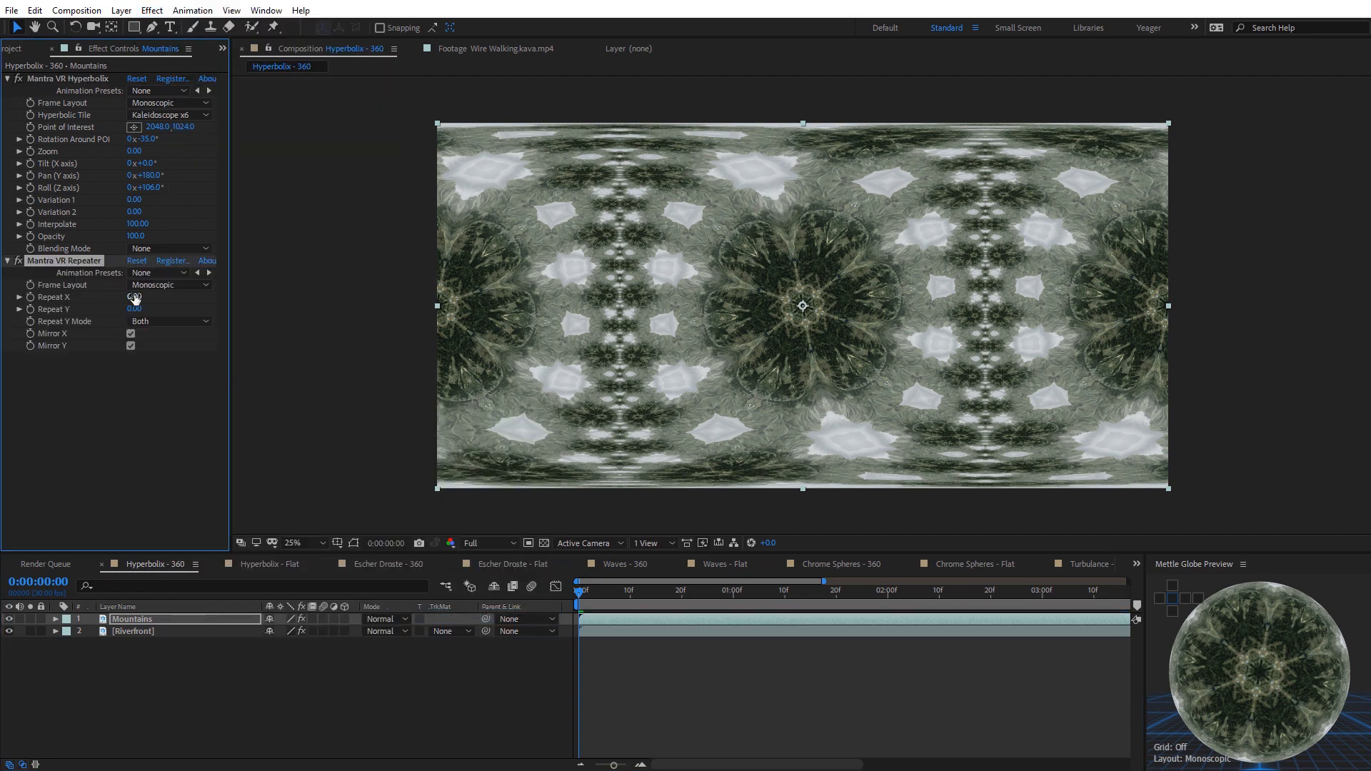
pyautogui.moveTo(134, 297); pyautogui.dragTo(149, 307)
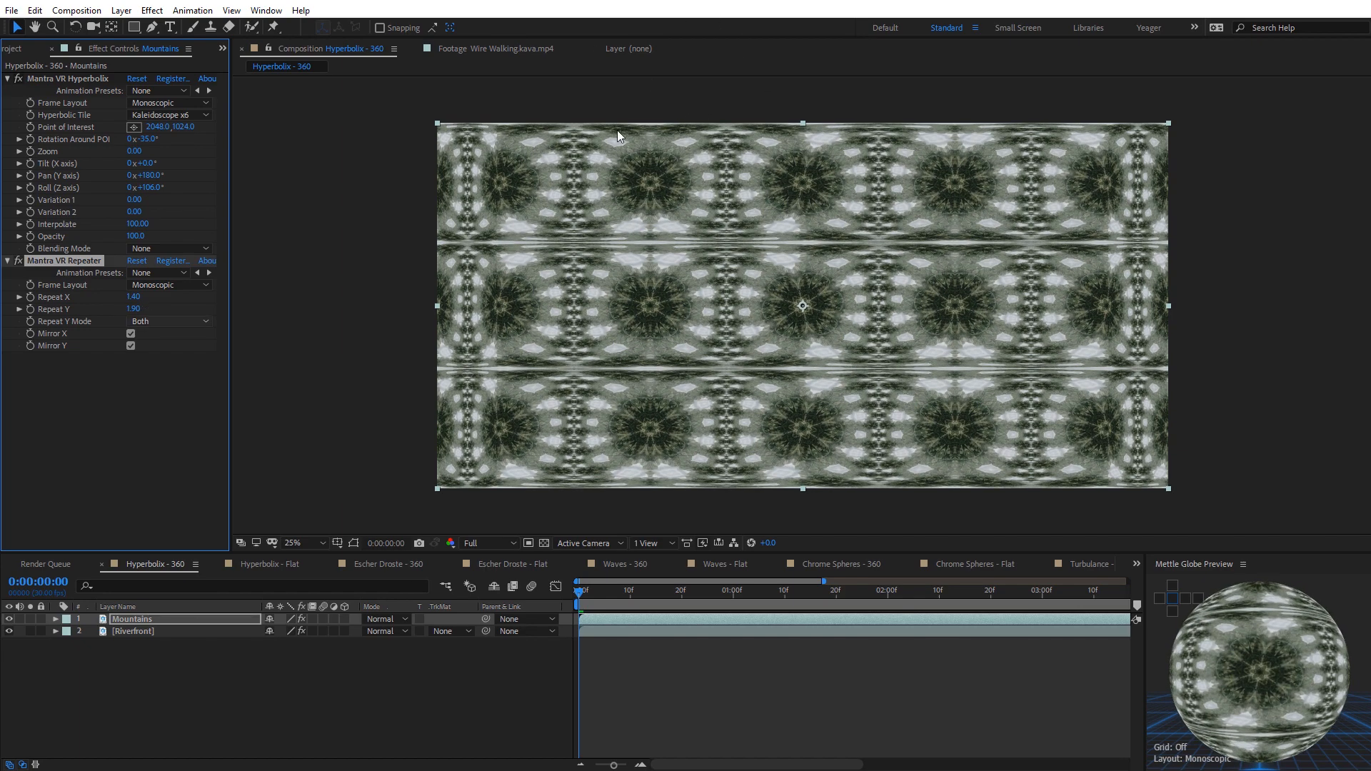
# Examine the repeated kaleidoscope pattern from inside the enlarged Mettle Globe Preview, then restore the workspace
pyautogui.click(1217, 582)
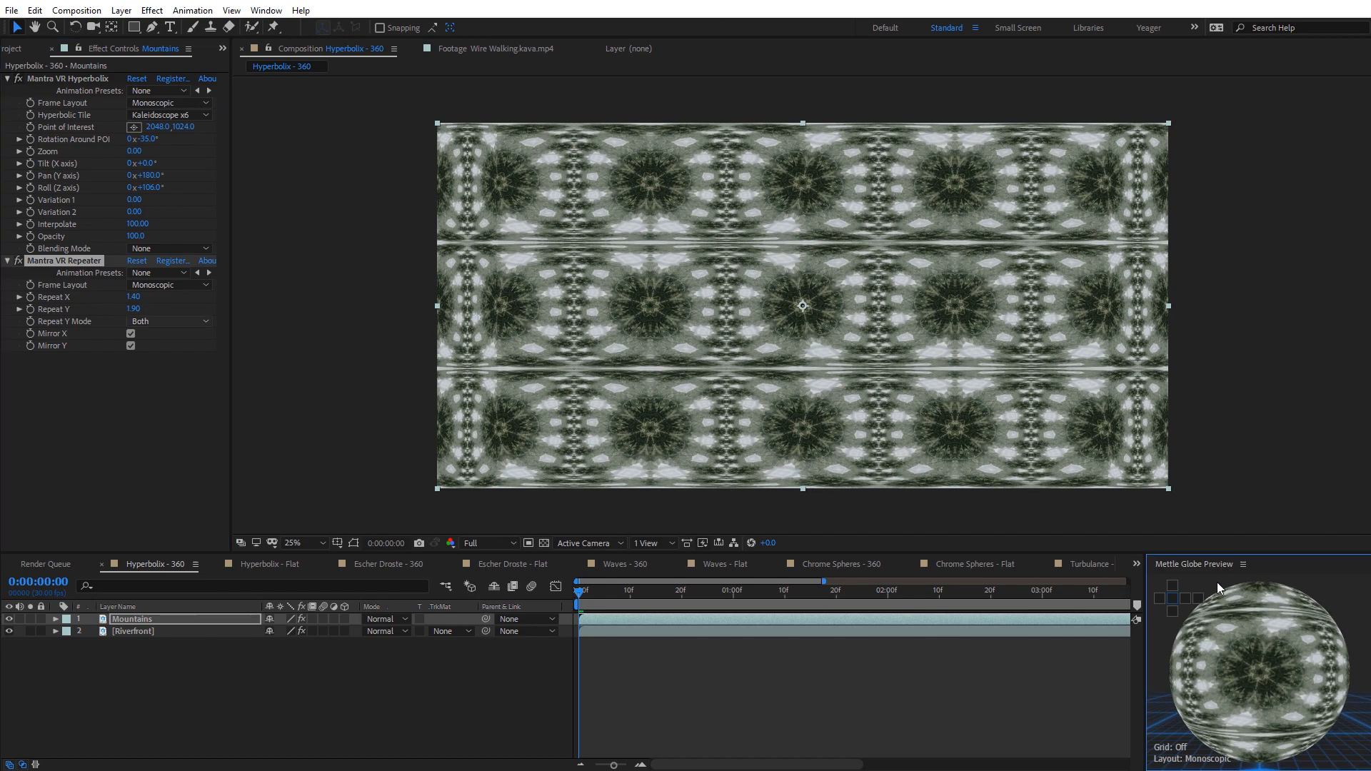
pyautogui.press('`')
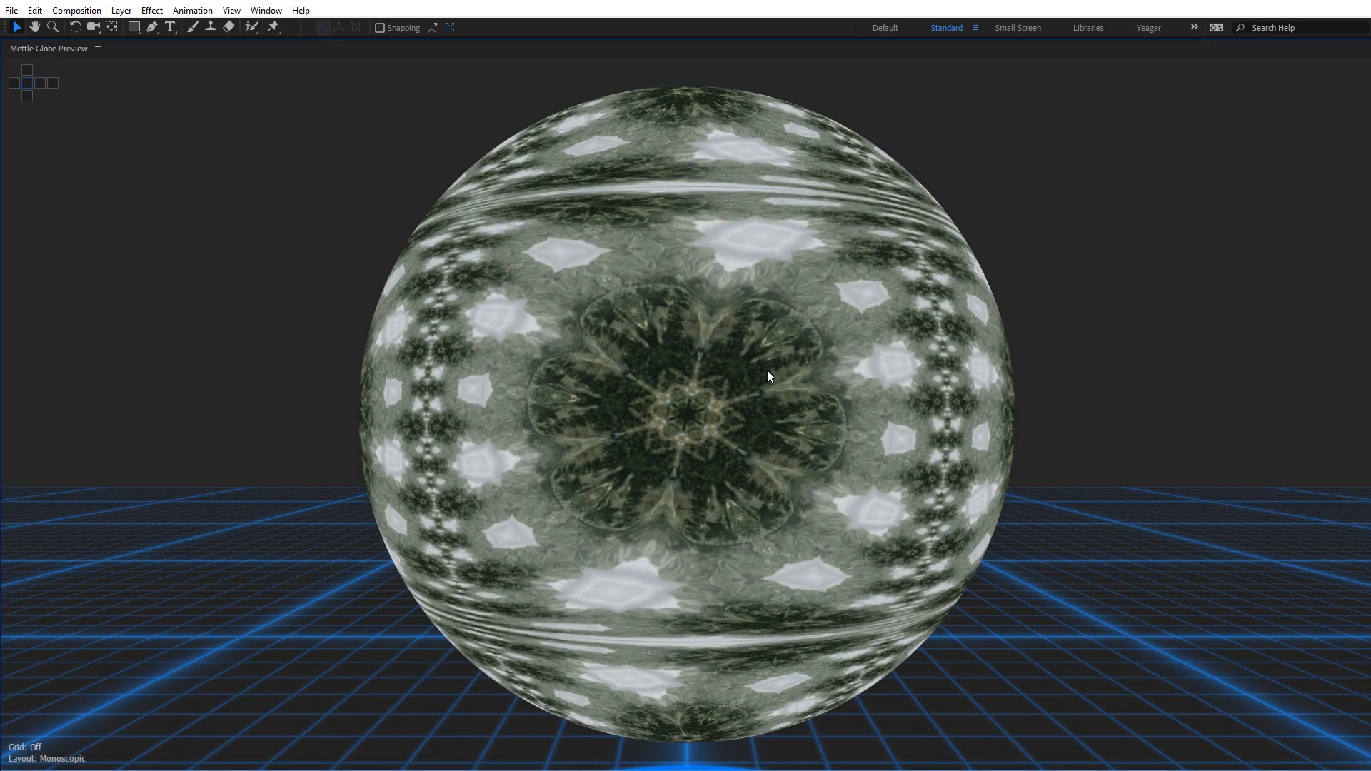
pyautogui.scroll(10, 766, 370)
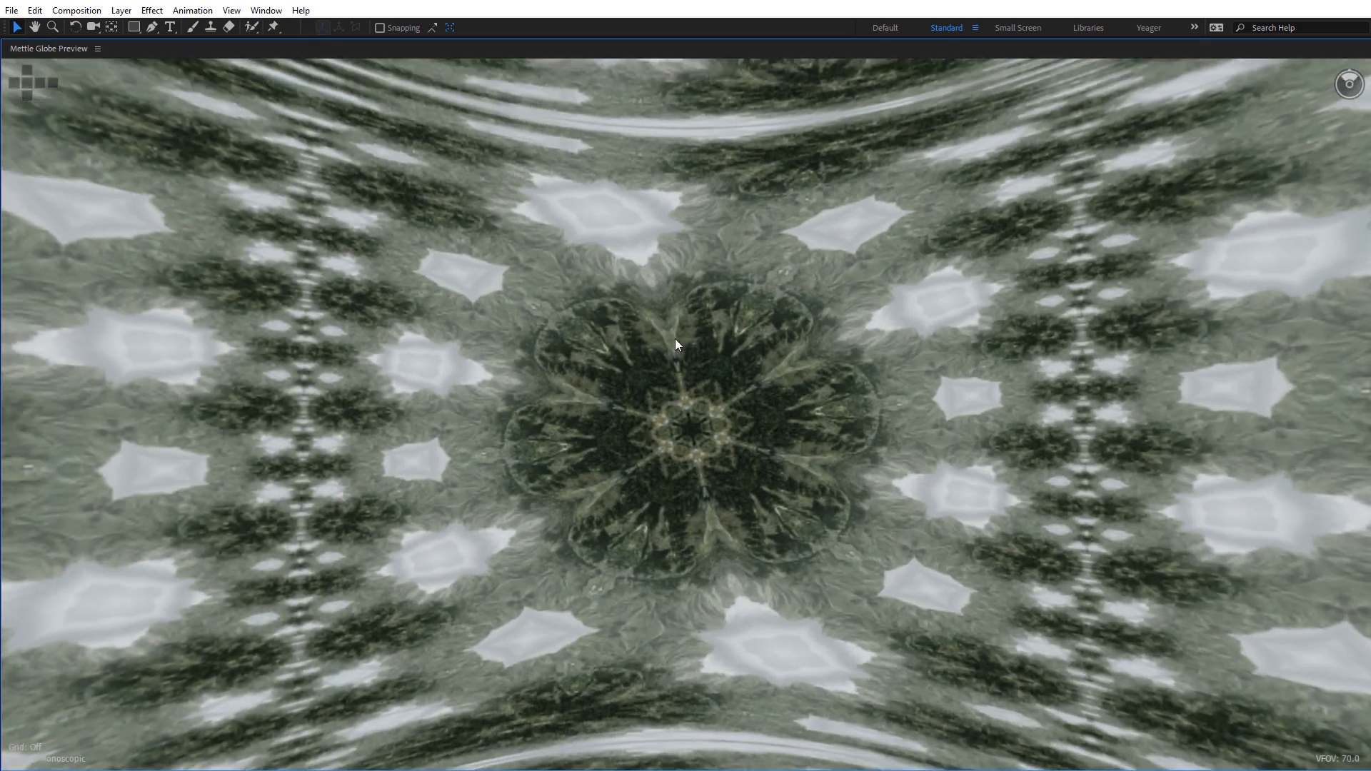
pyautogui.moveTo(675, 338); pyautogui.dragTo(524, 629)
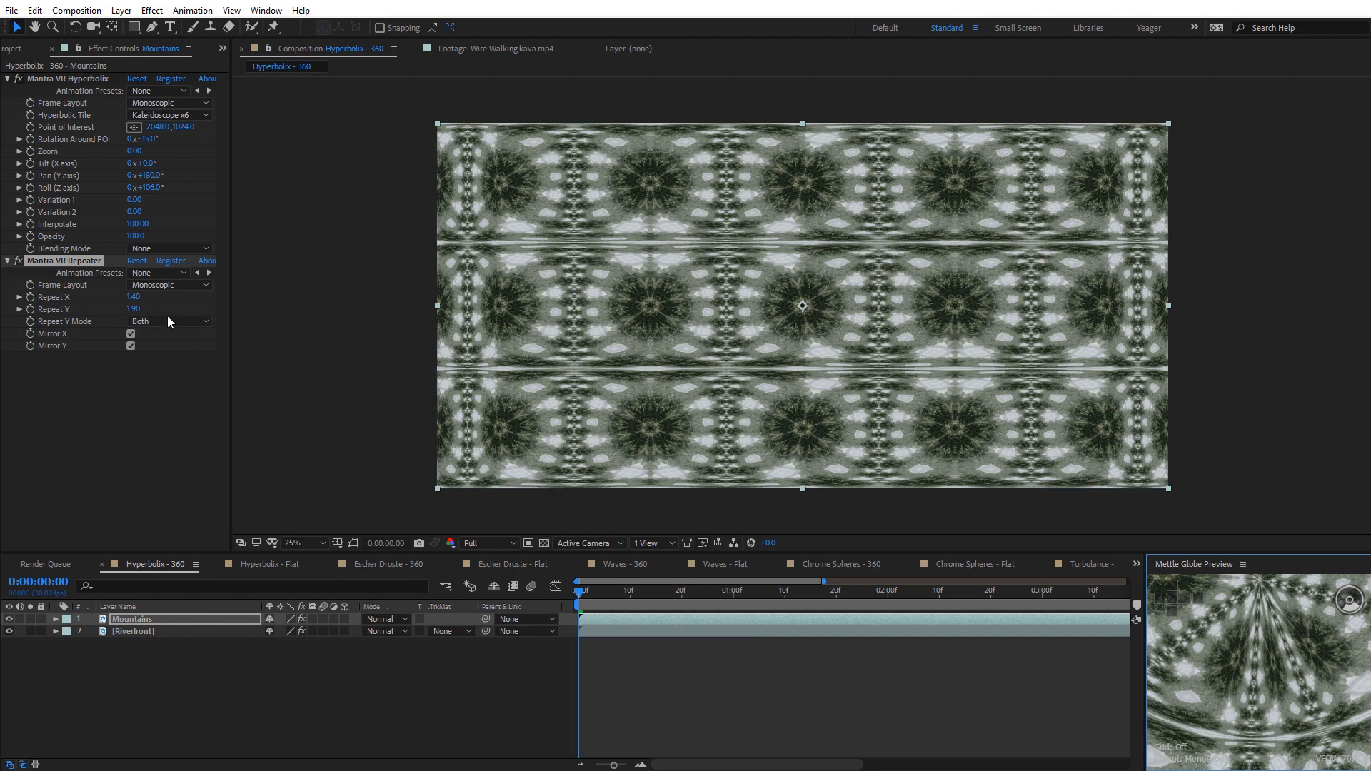
# Set the Repeater's Repeat X to 2.80, disable Mirror X and Mirror Y, and choose Top as the Repeat Y Mode
pyautogui.moveTo(131, 296); pyautogui.dragTo(141, 299)
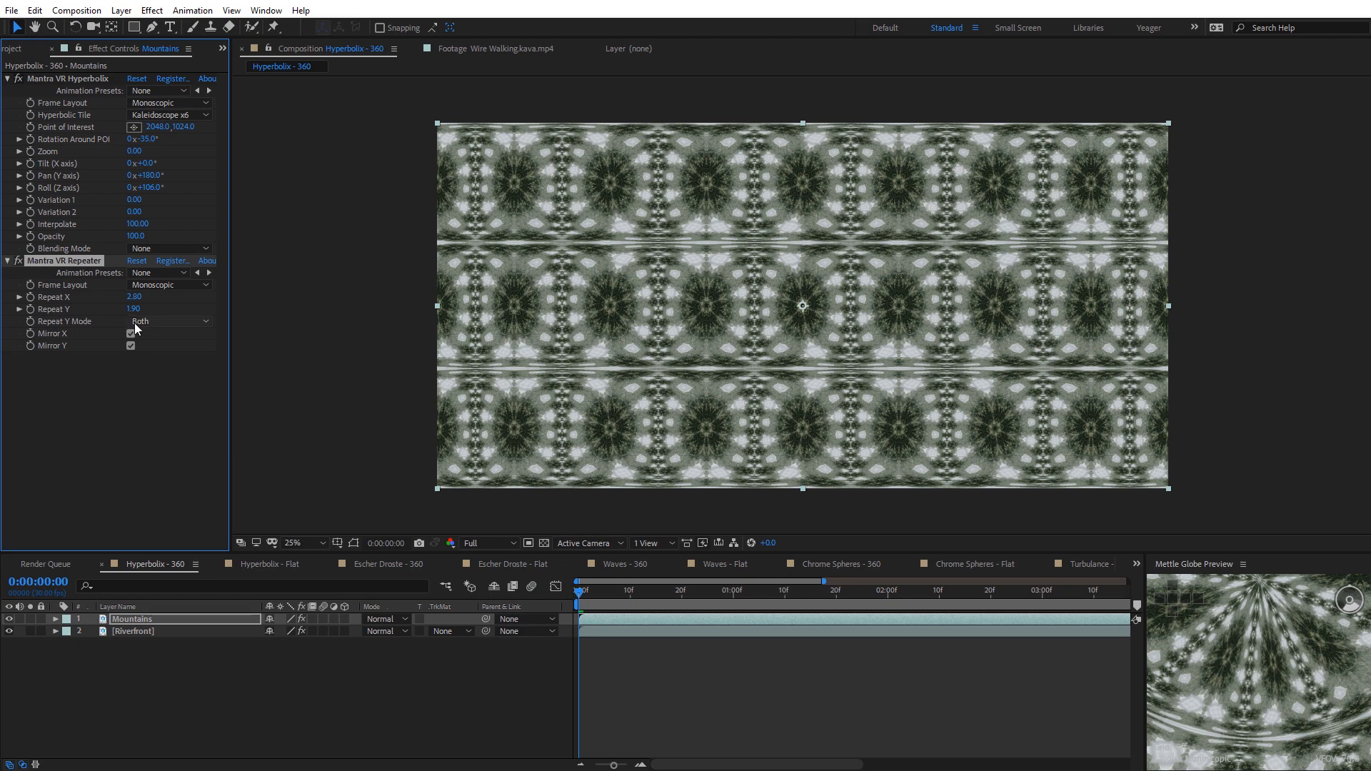
pyautogui.click(132, 335)
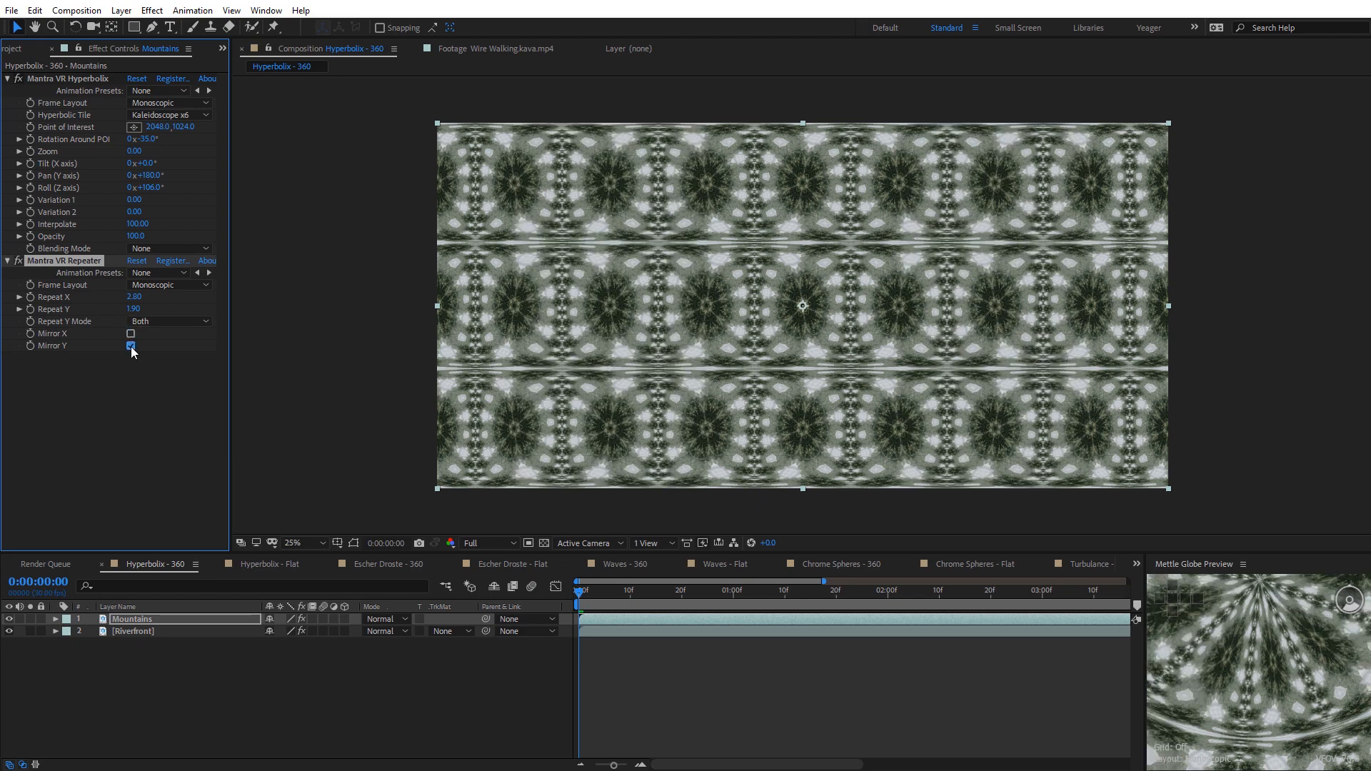
pyautogui.click(131, 348)
pyautogui.click(161, 322)
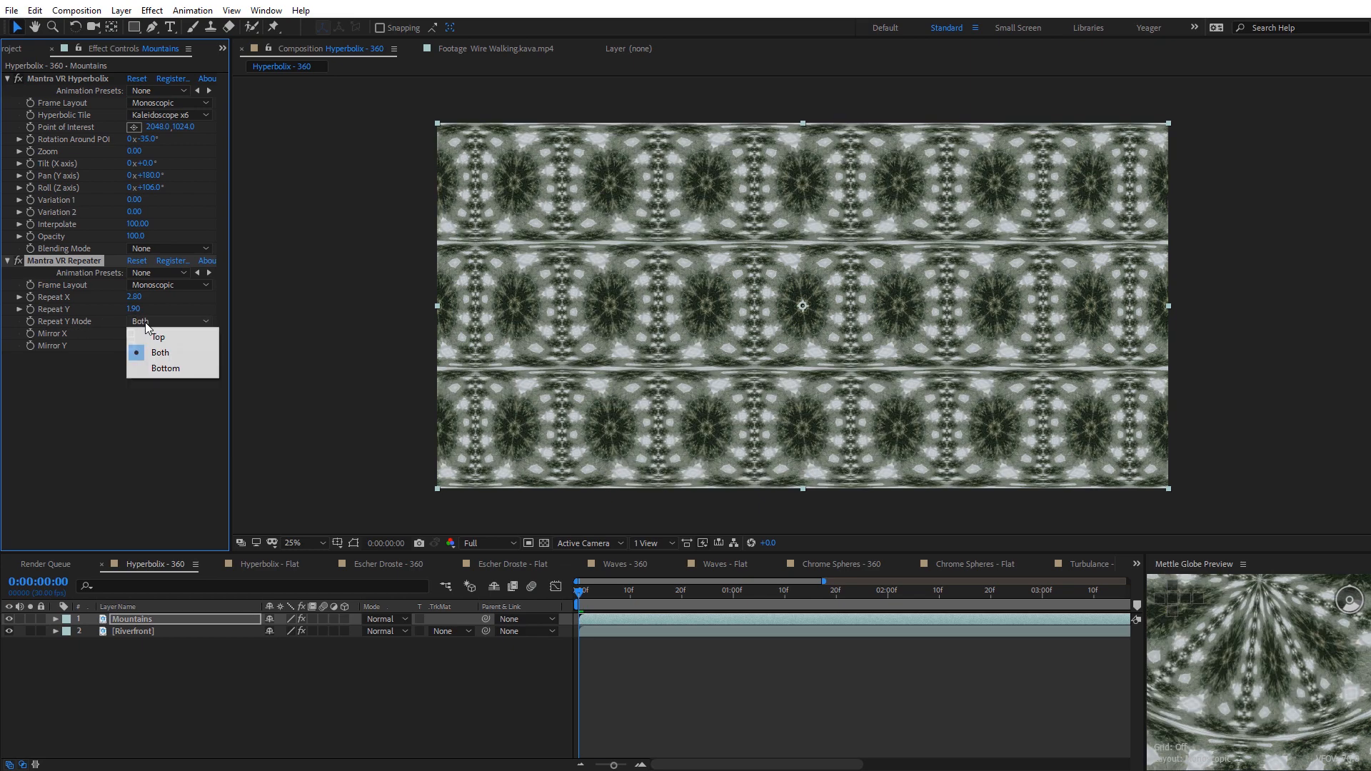
pyautogui.click(158, 333)
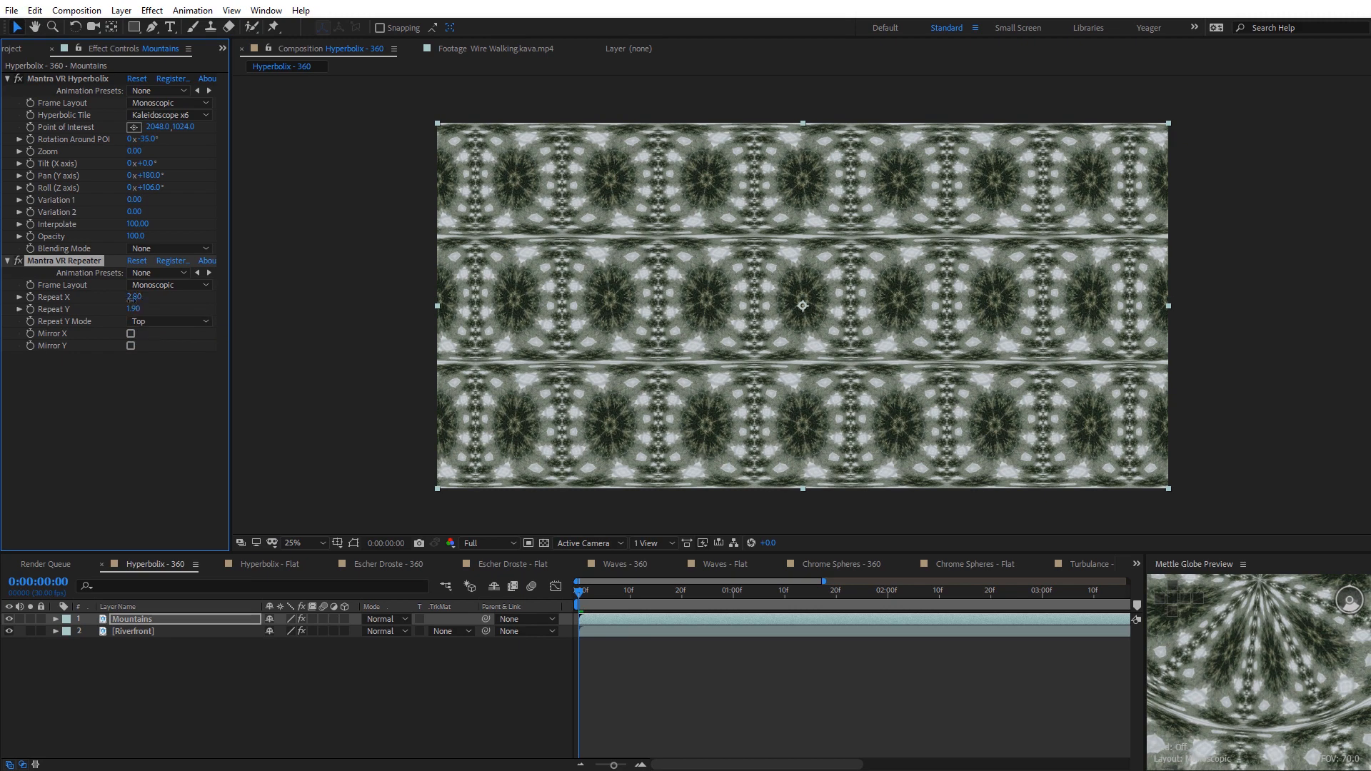
# Set the Repeater's Repeat X to 1.70 and Repeat Y to 1.30, with Repeat Y Mode set to Both
pyautogui.moveTo(133, 297); pyautogui.dragTo(114, 309)
pyautogui.click(135, 321)
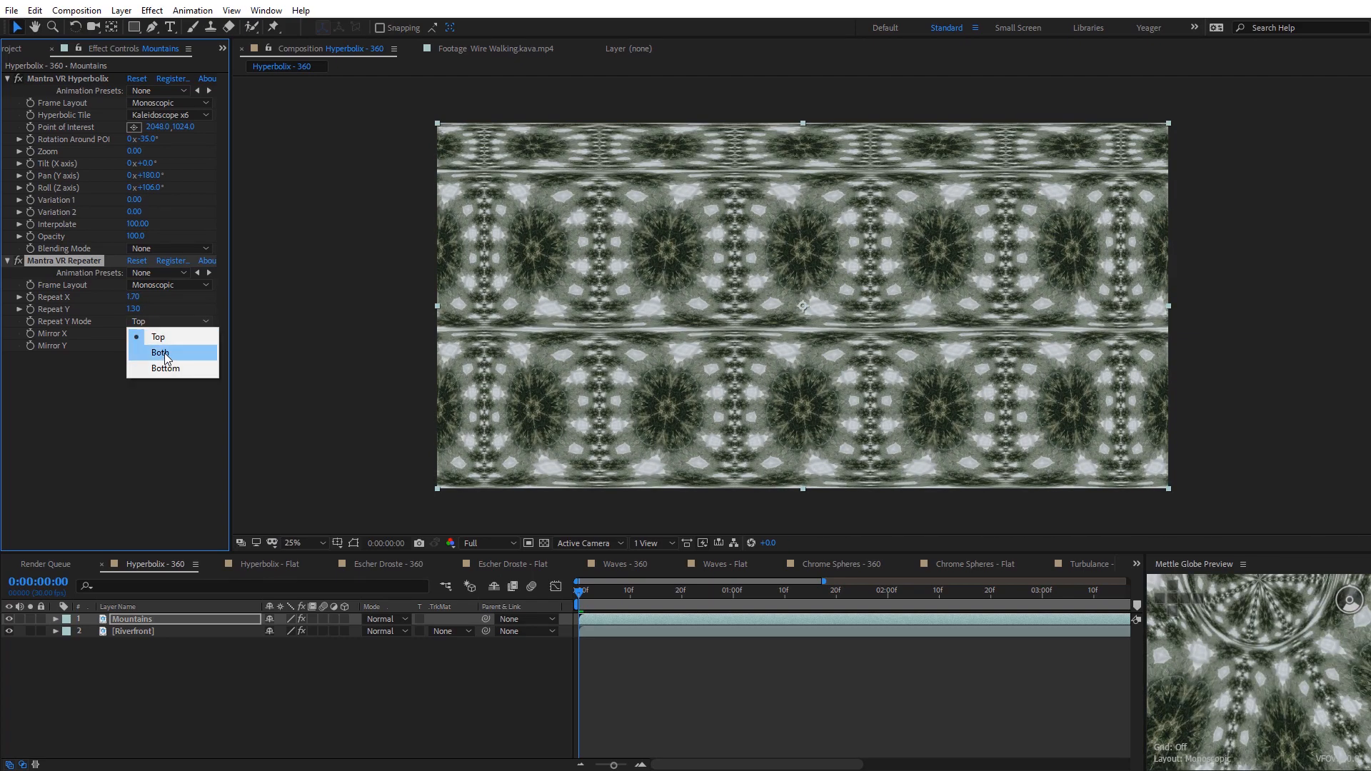
pyautogui.click(163, 353)
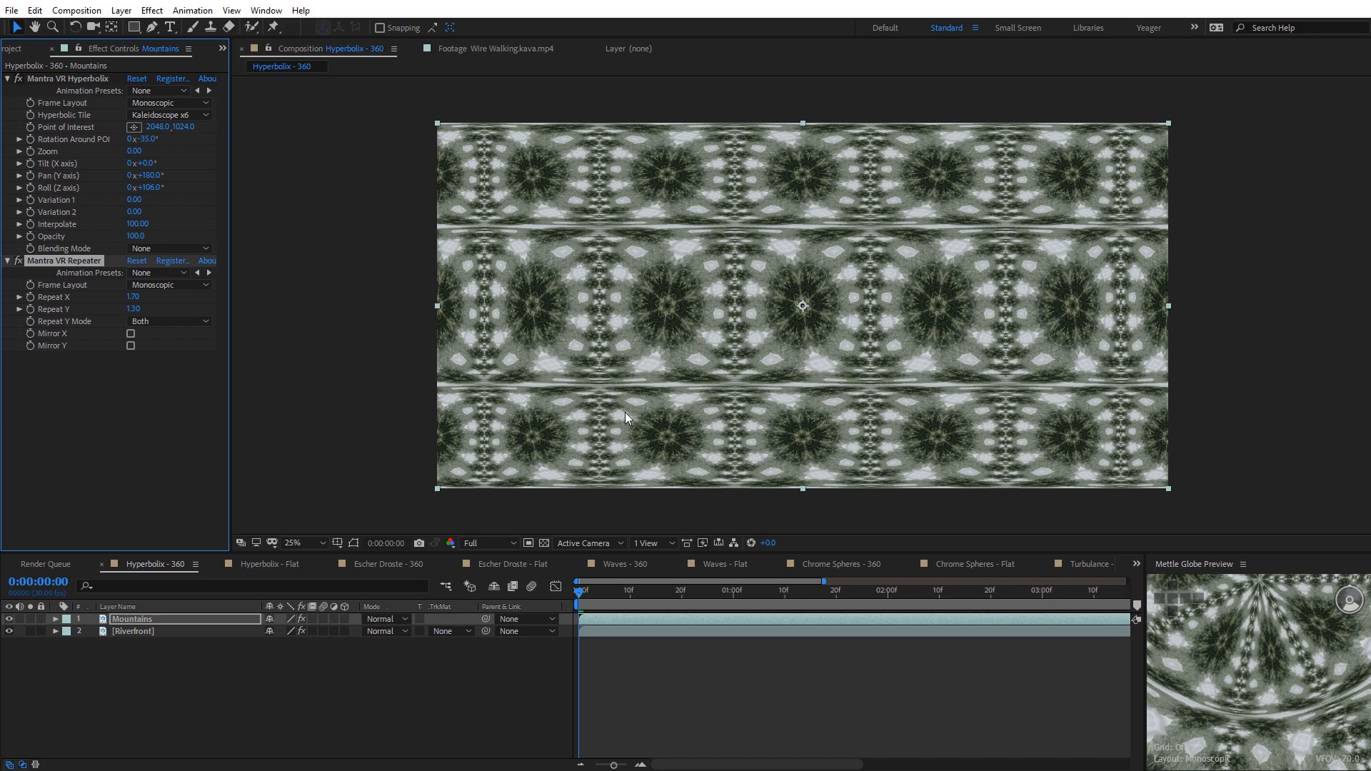
# Apply Mantra VR Repeater to the autumn tree footage in the Hyperbolix - Flat composition
pyautogui.click(269, 564)
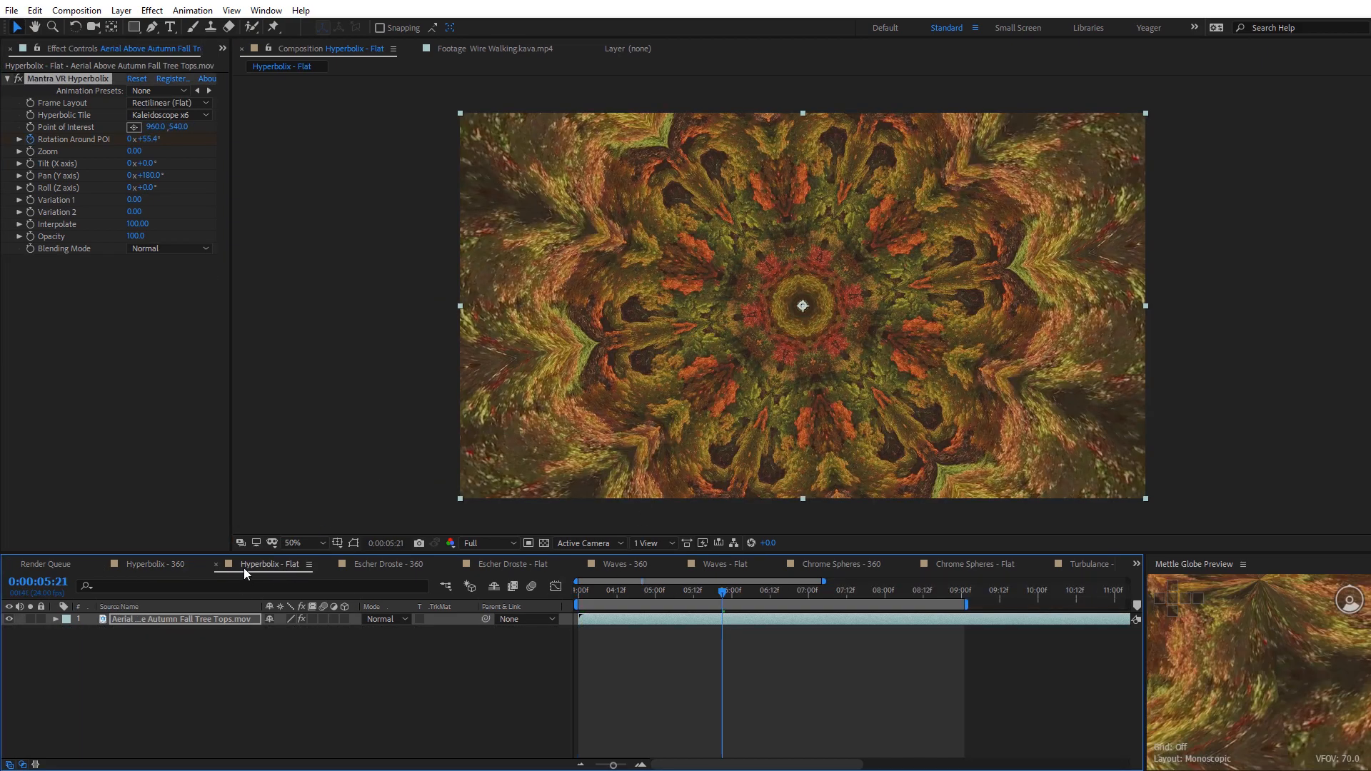
pyautogui.click(152, 10)
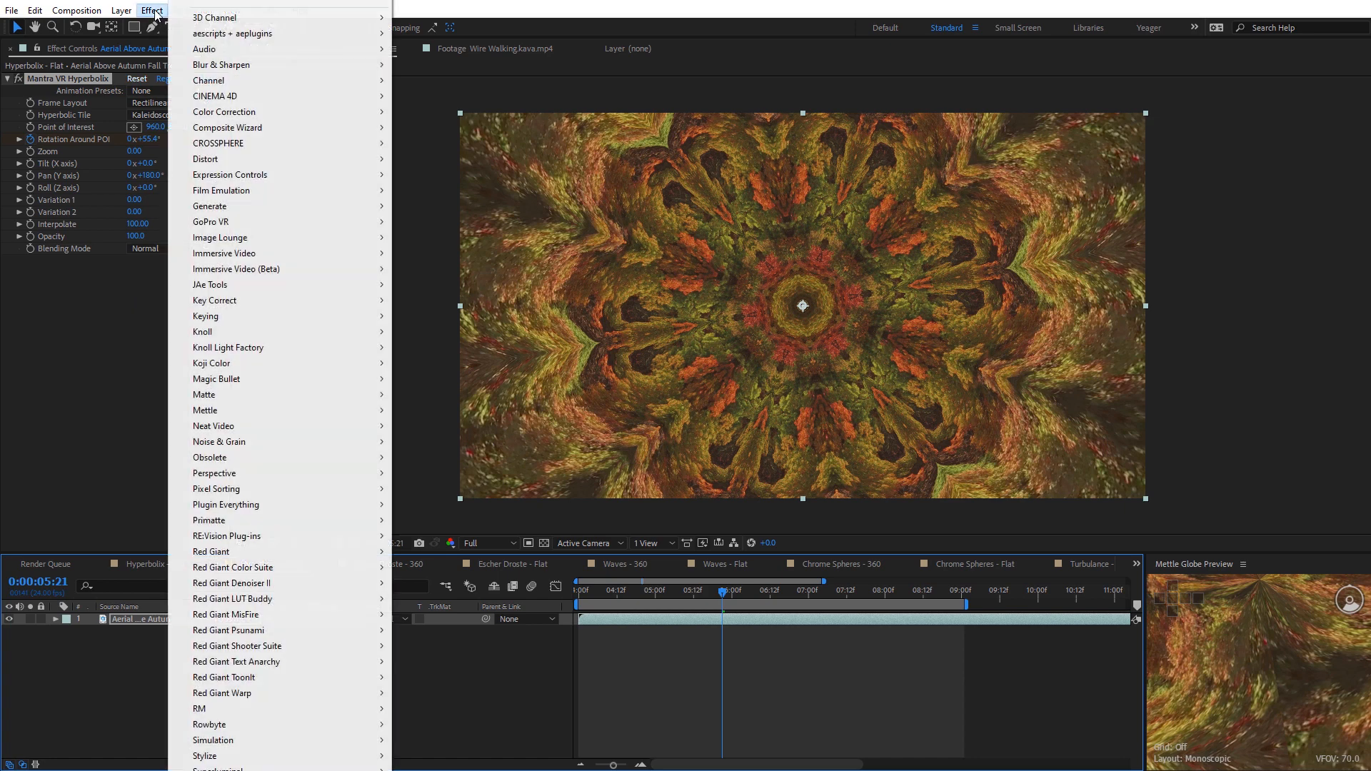
pyautogui.moveTo(227, 414)
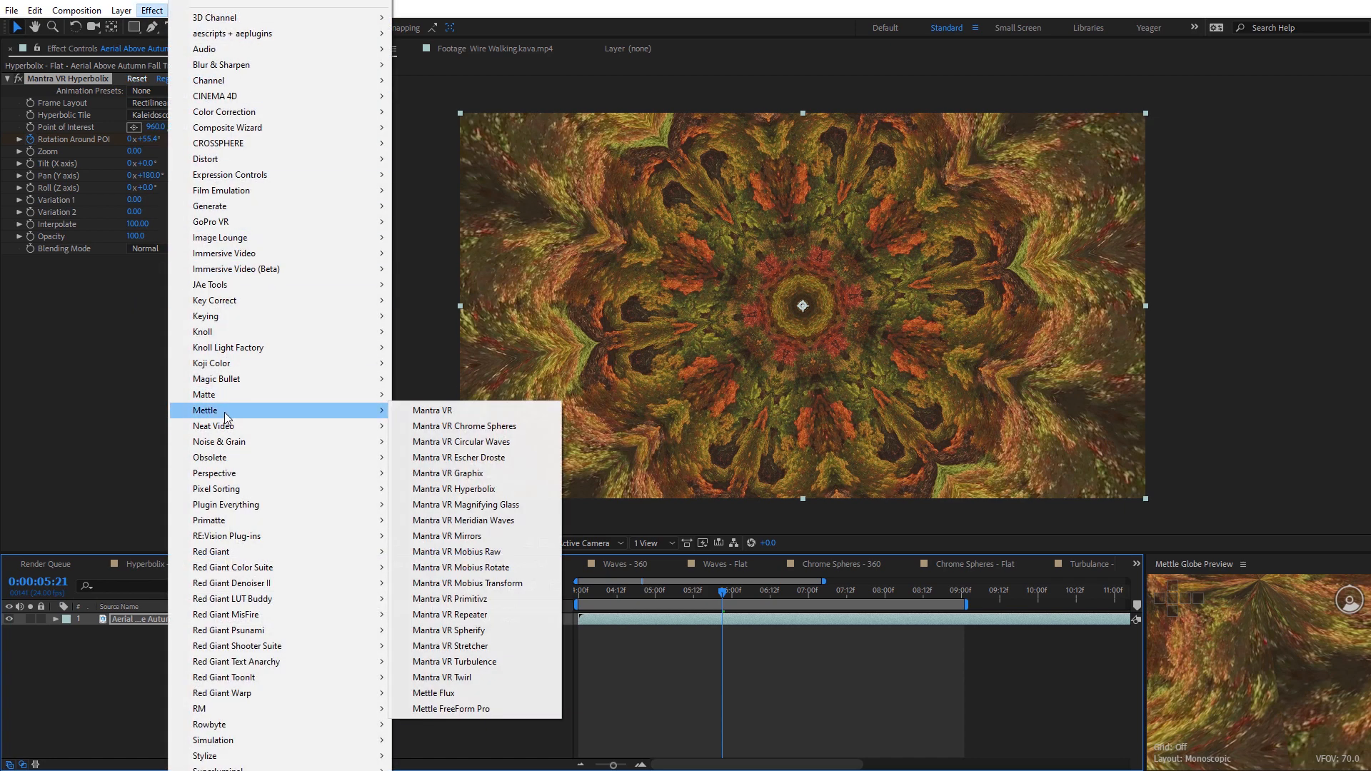
pyautogui.click(450, 614)
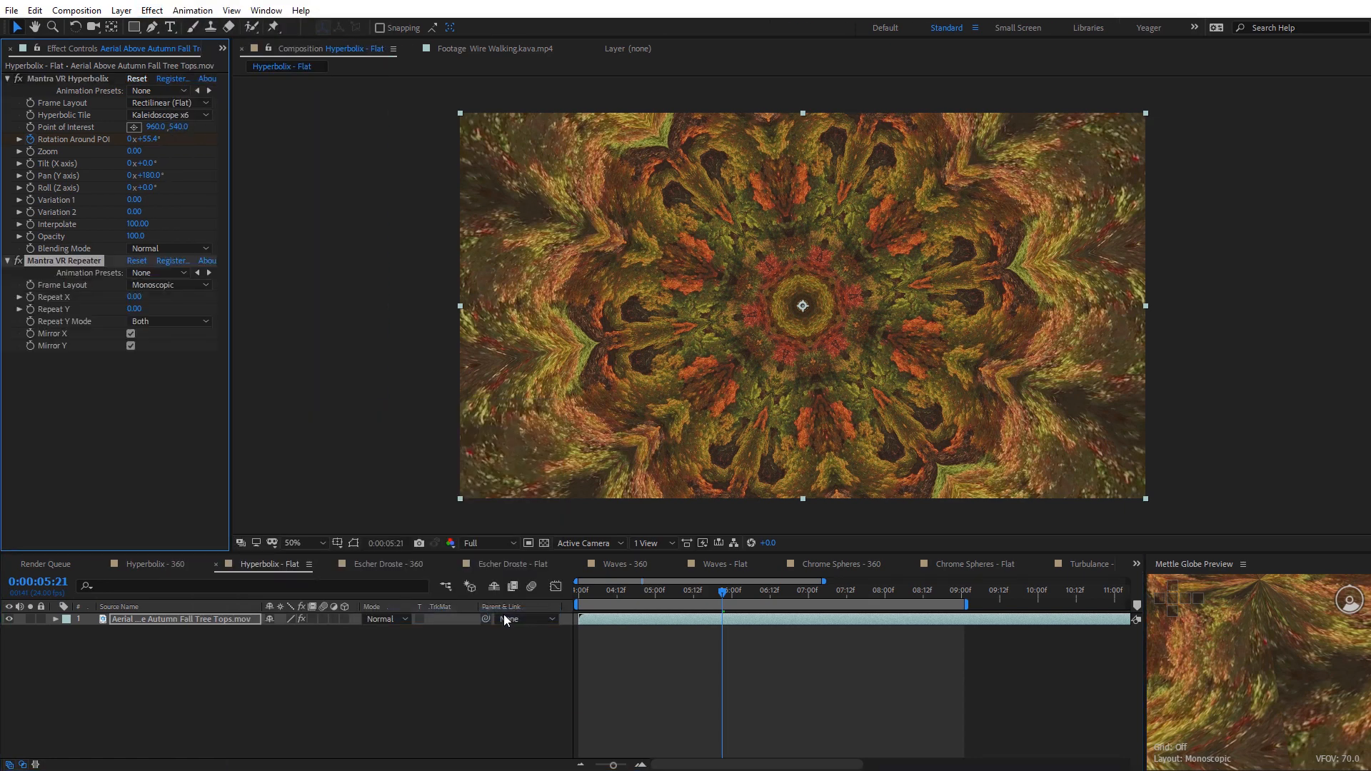
# Set the Repeater to Rectilinear (Flat) with Repeat X 1.70 and Repeat Y 2.00, and play the result
pyautogui.click(154, 290)
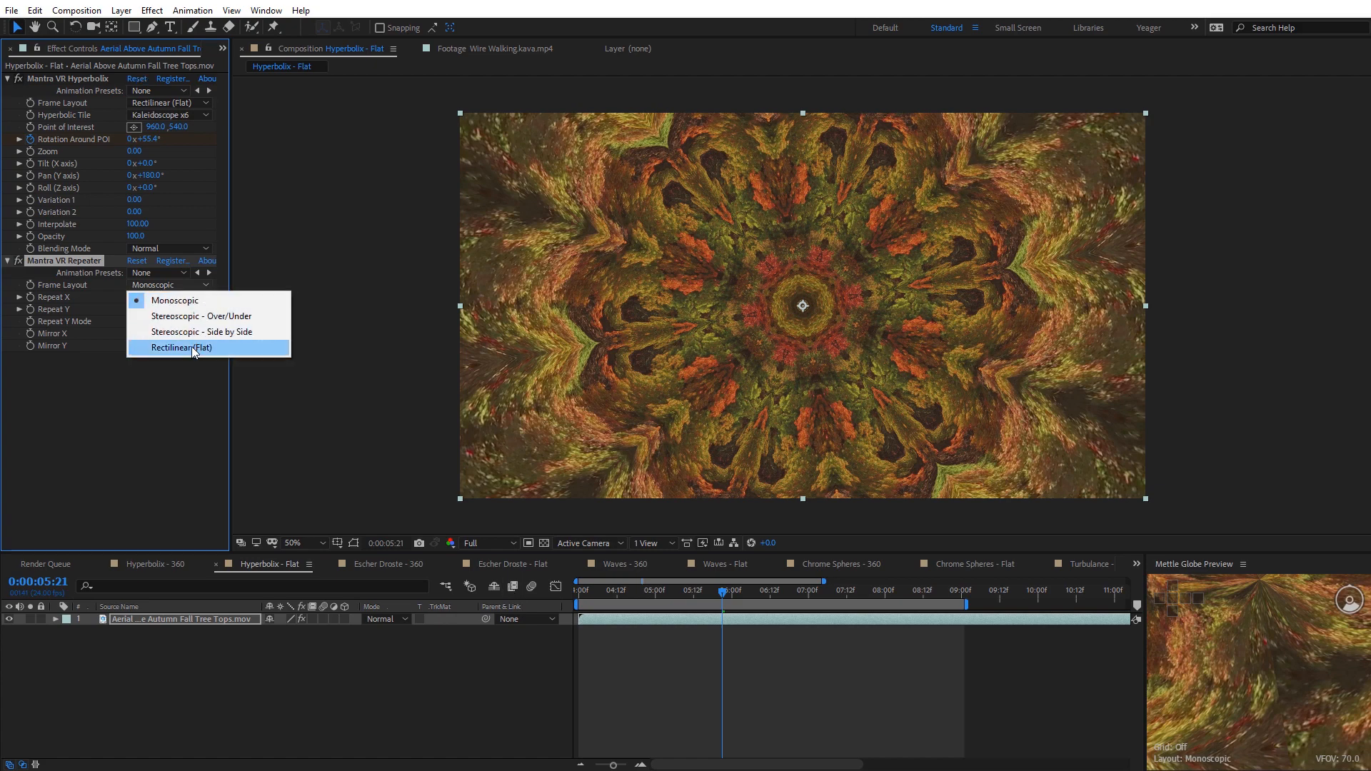
pyautogui.click(191, 346)
pyautogui.moveTo(134, 297); pyautogui.dragTo(136, 310)
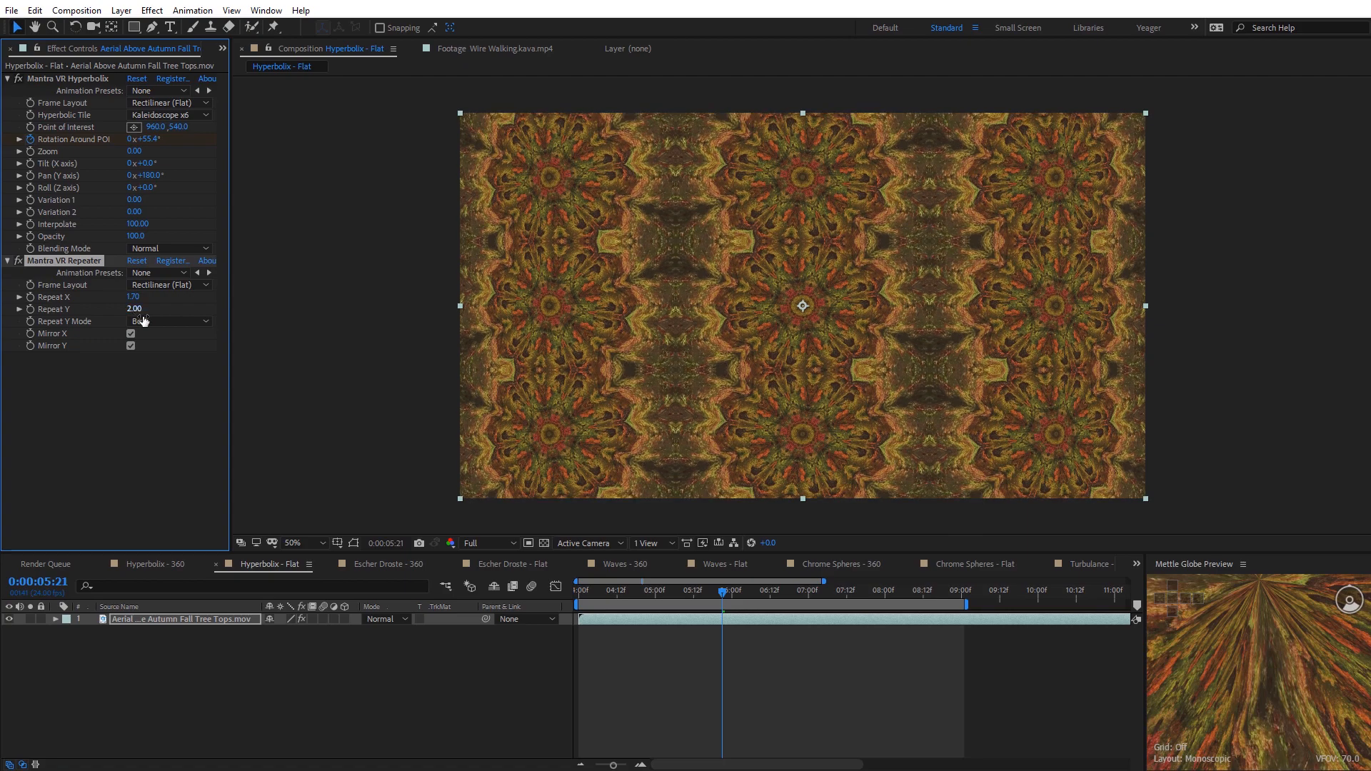
pyautogui.press('space')
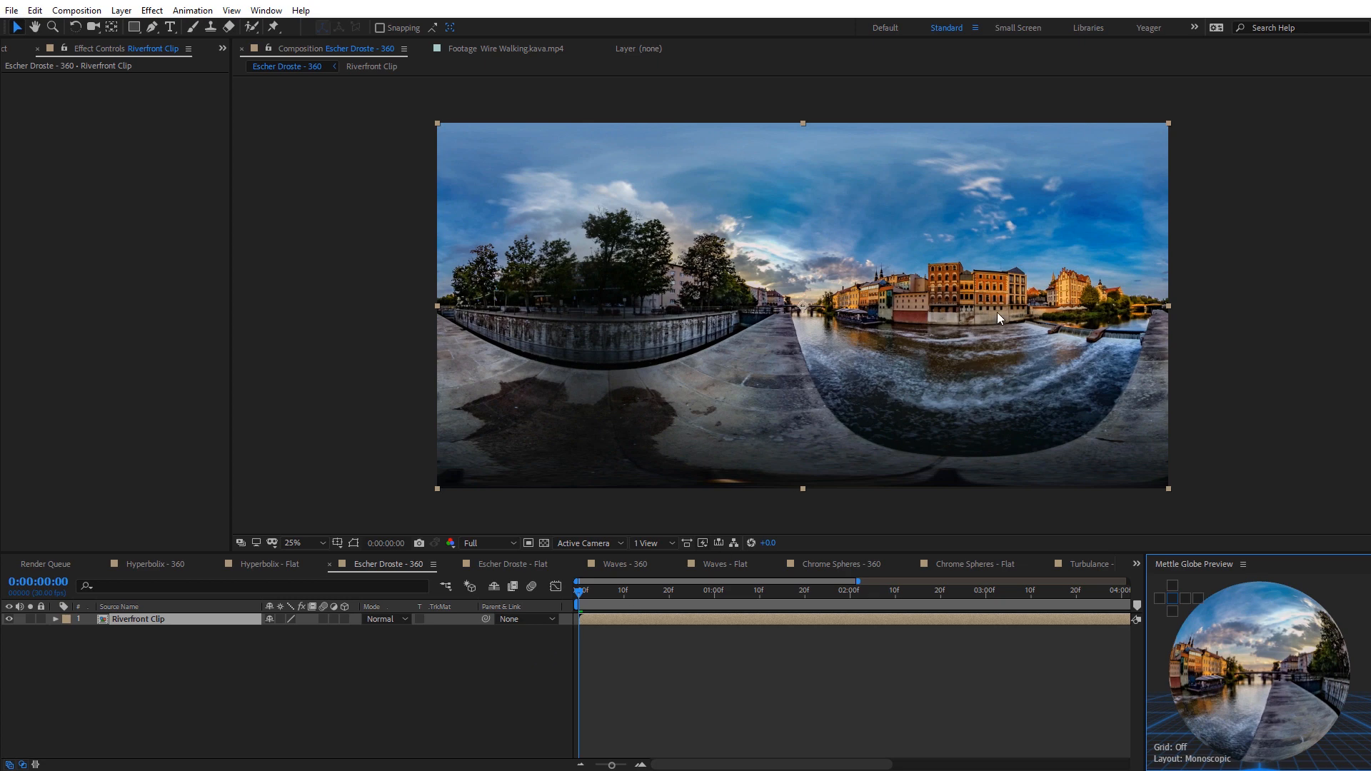
# Inspect the riverfront footage in Escher Droste - 360 and apply Mantra VR Escher Droste to the Riverfront Clip layer
pyautogui.scroll(2, 810, 310)
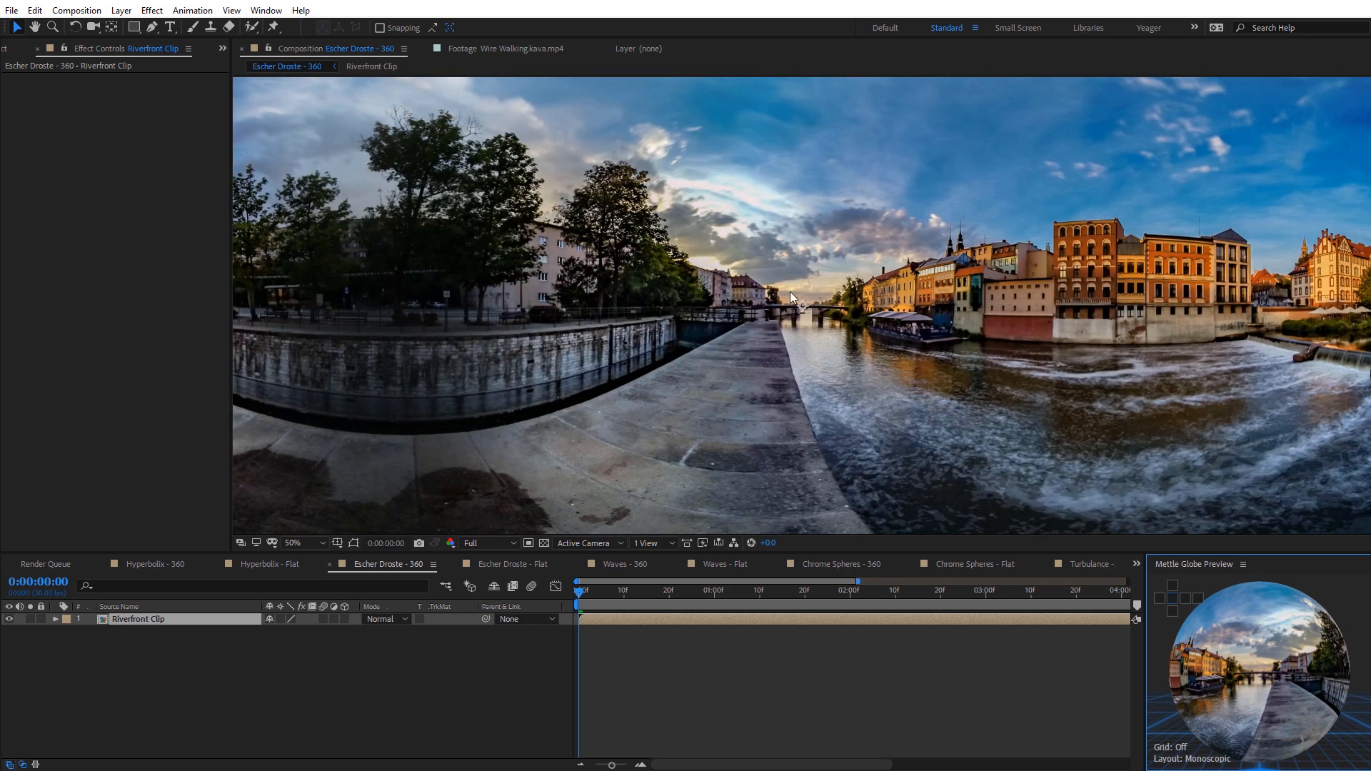
pyautogui.scroll(-2, 754, 307)
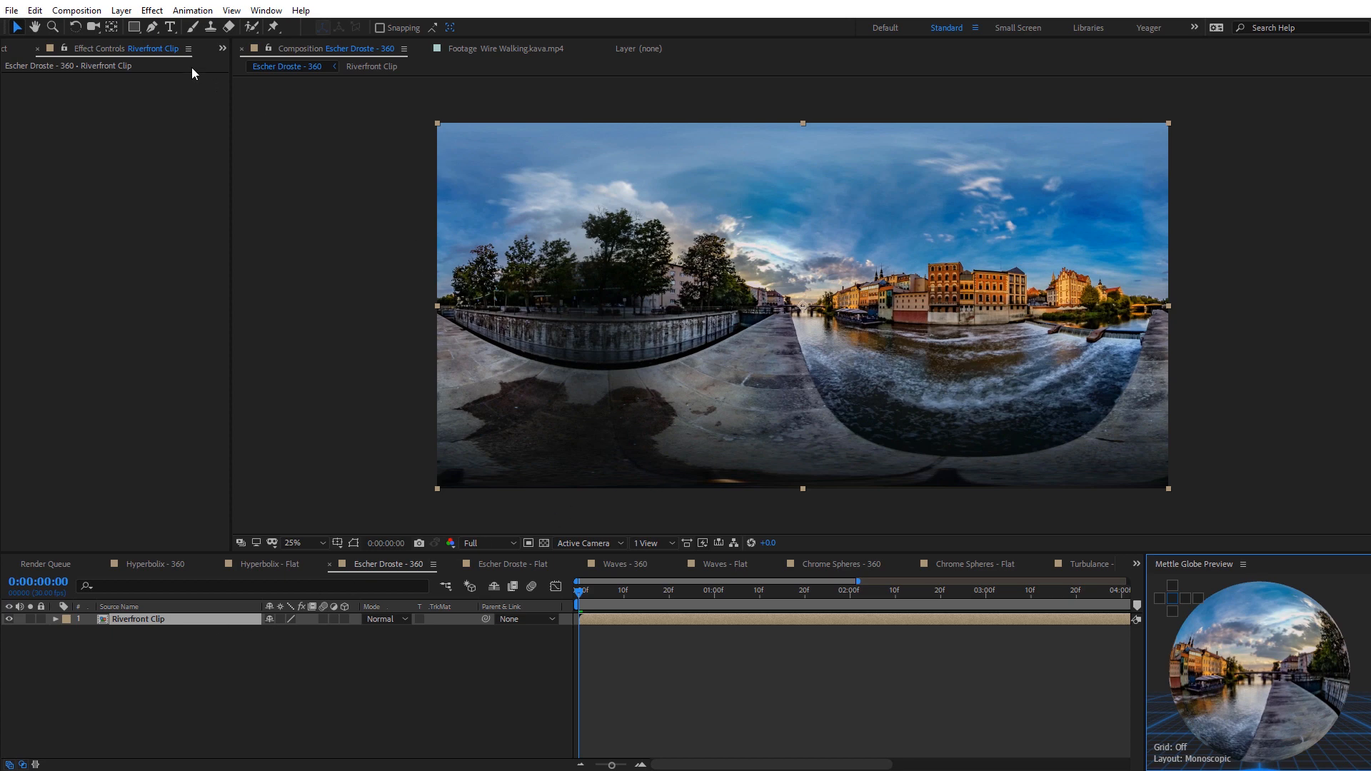
pyautogui.click(152, 10)
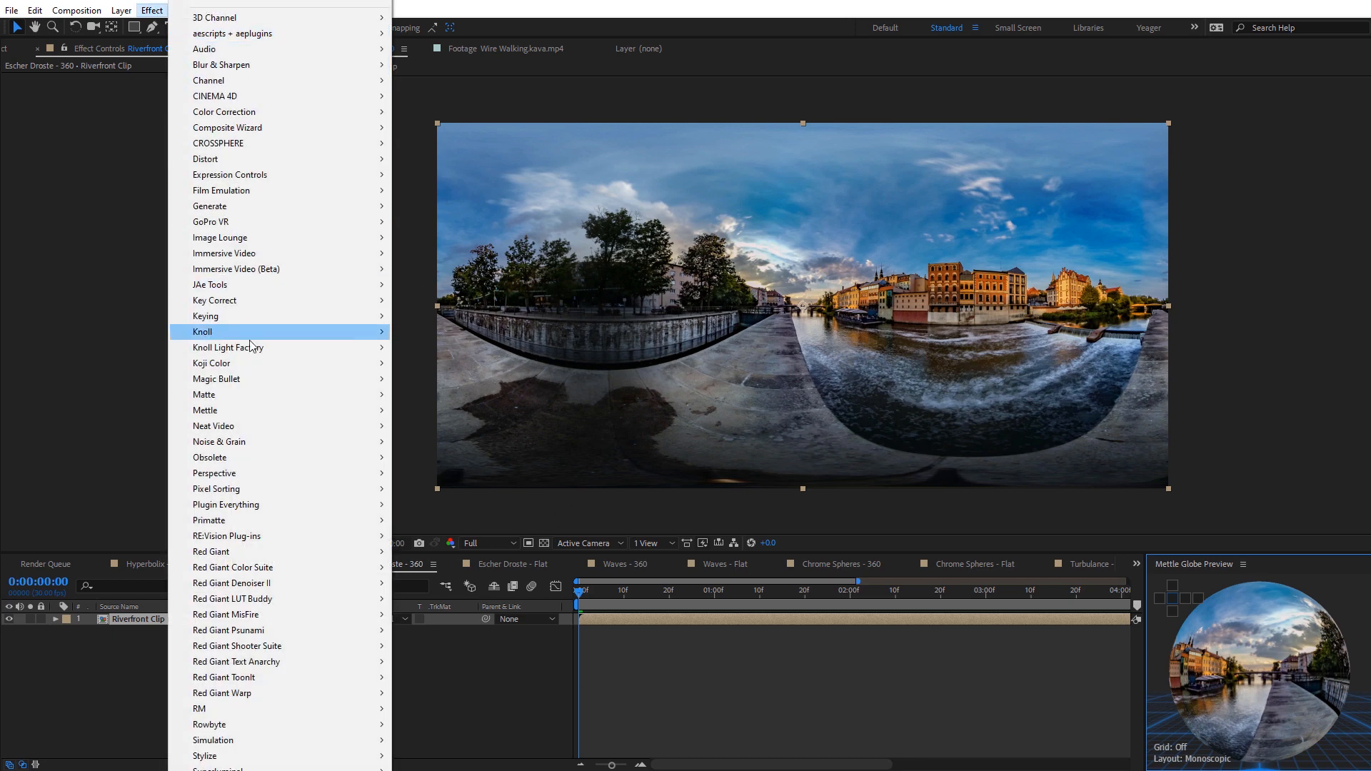
pyautogui.moveTo(255, 411)
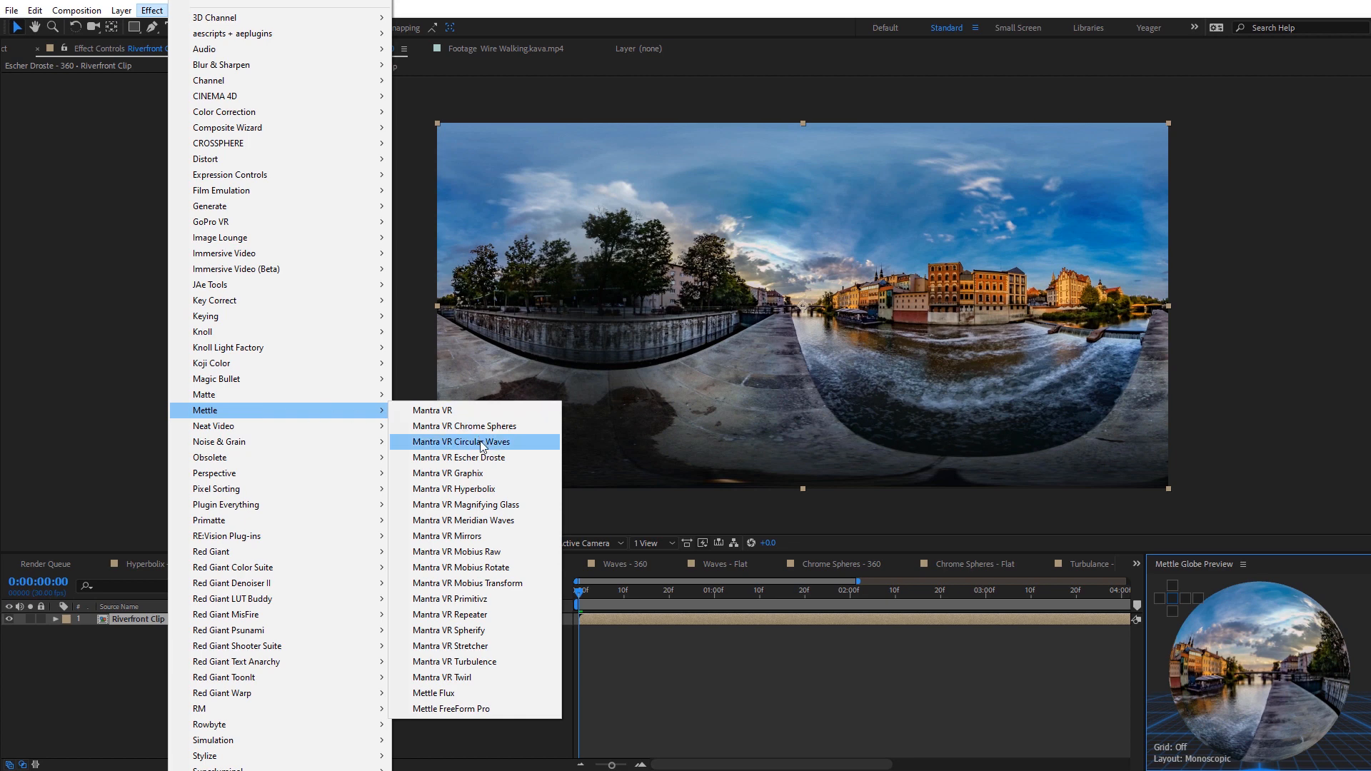
pyautogui.click(490, 461)
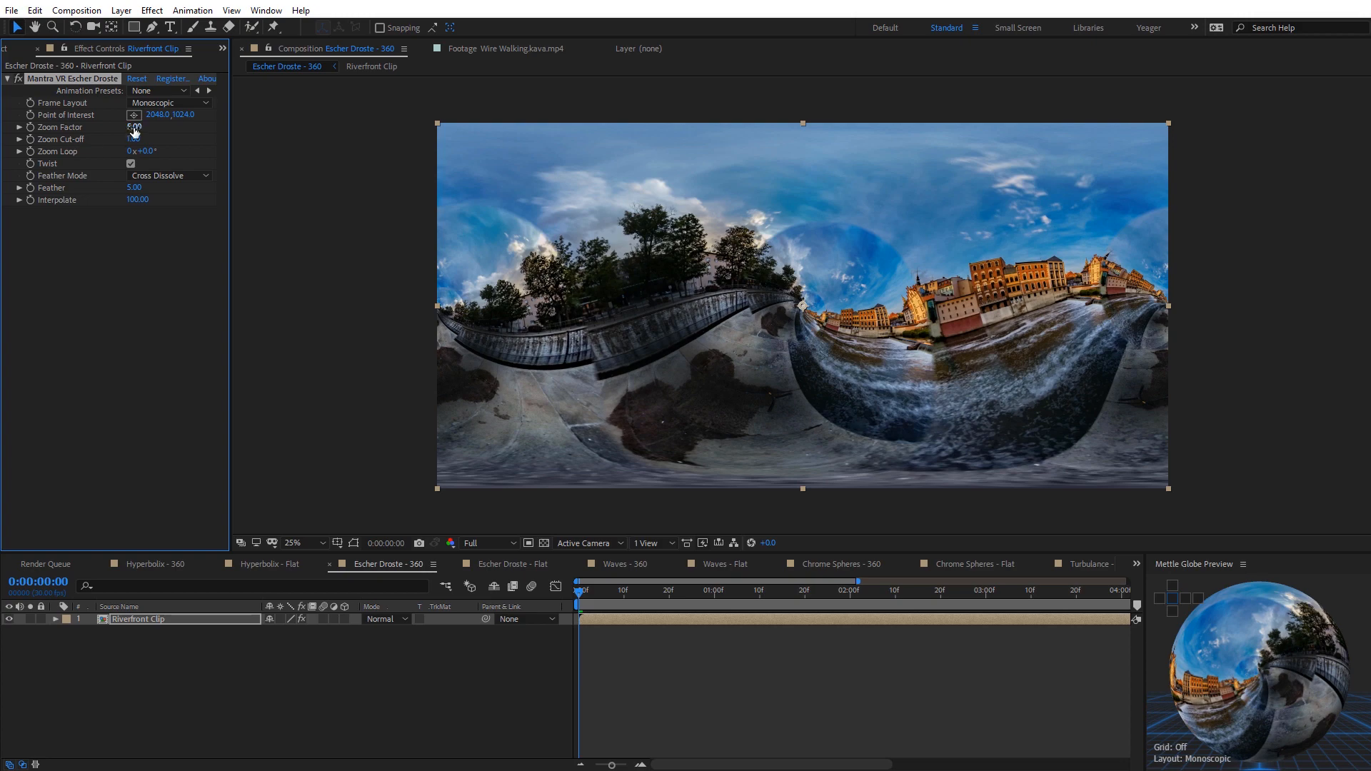
# Set the Escher Droste Zoom Factor to 1.00, Zoom Cut-off to 1.30 and Zoom Loop to 195°
pyautogui.moveTo(134, 128); pyautogui.dragTo(129, 127)
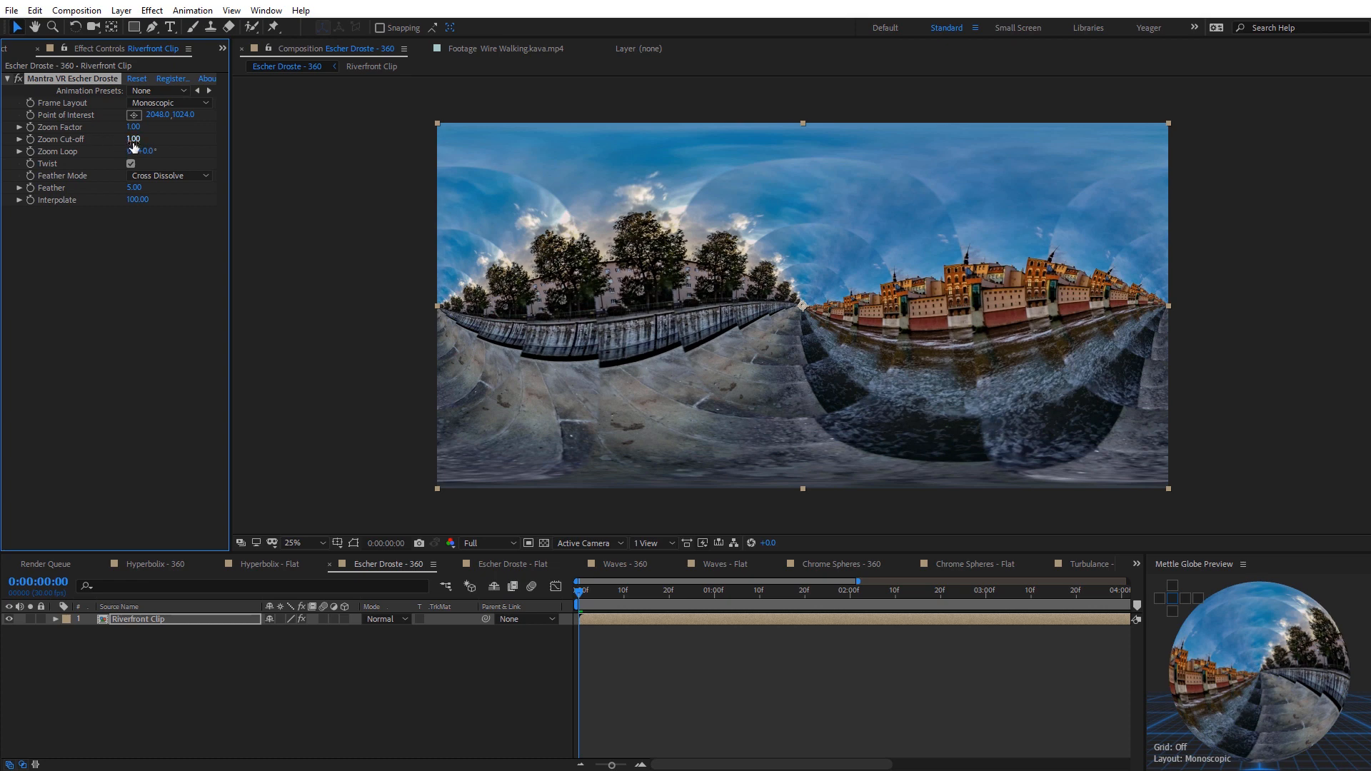
pyautogui.moveTo(133, 141); pyautogui.dragTo(135, 139)
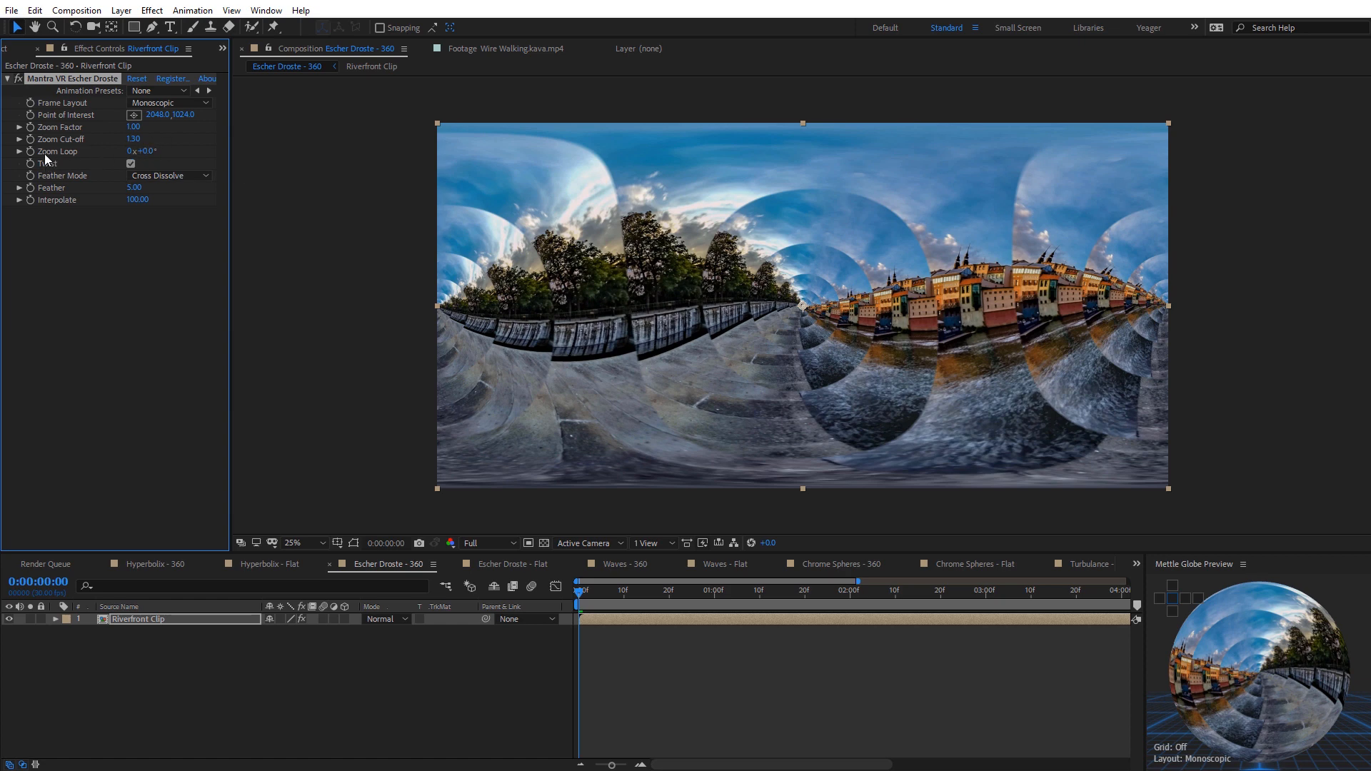
pyautogui.moveTo(147, 150); pyautogui.dragTo(383, 238)
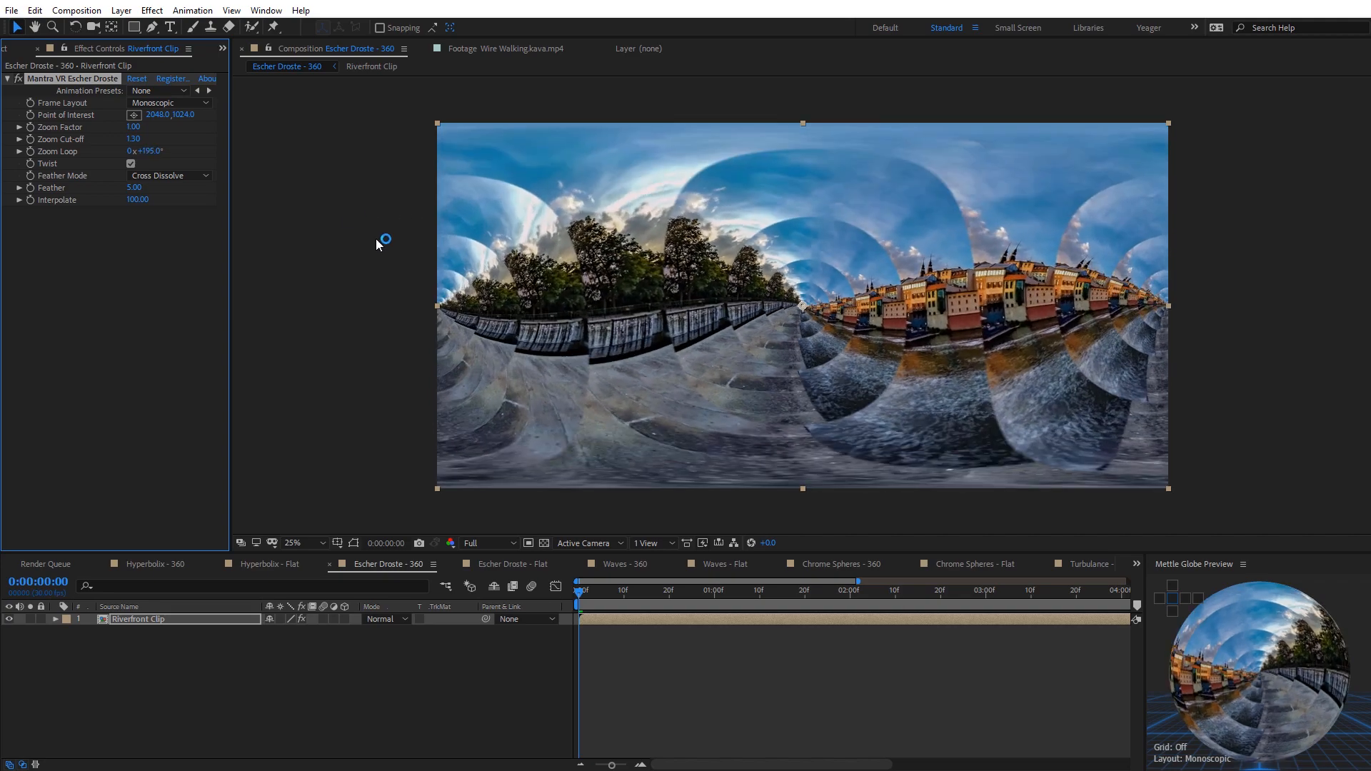
# Look around the Escher Droste riverfront scene from inside the enlarged Mettle Globe Preview
pyautogui.click(1218, 675)
pyautogui.press('`')
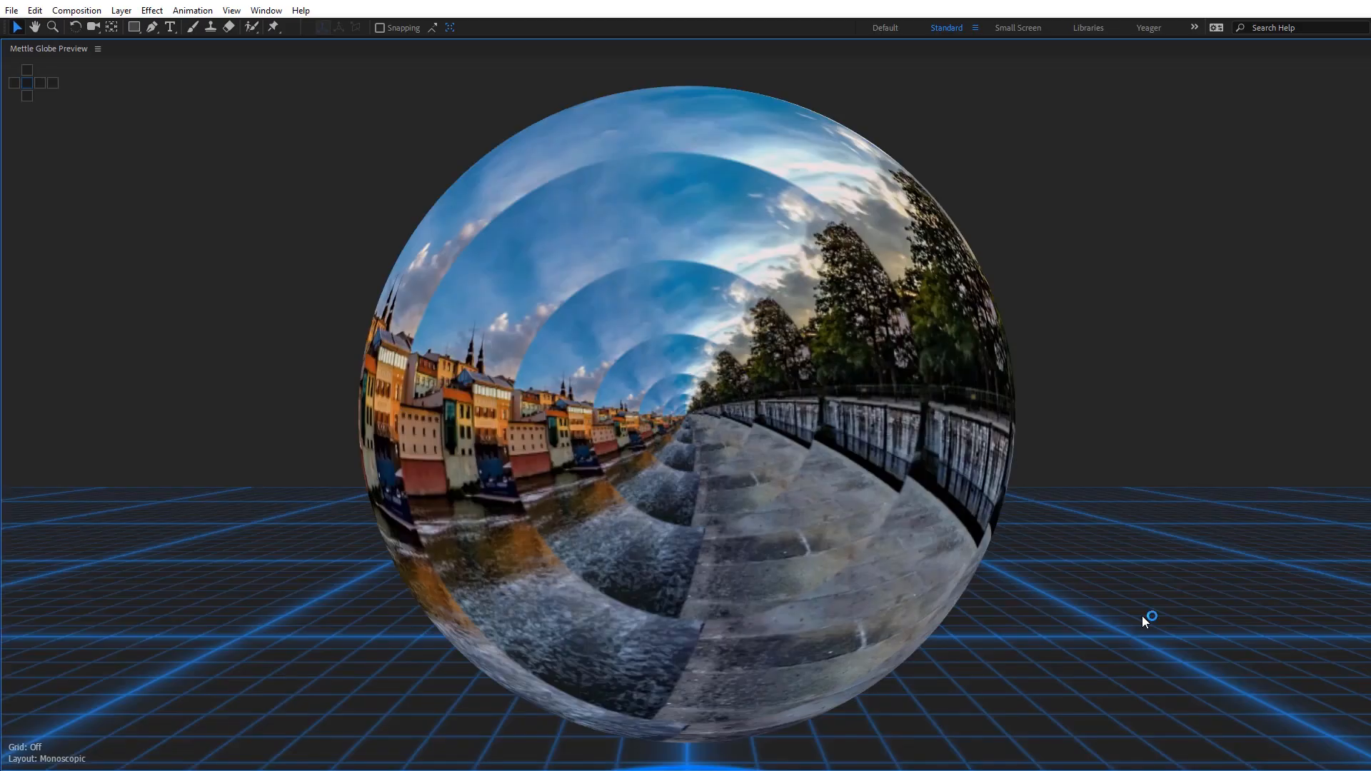
pyautogui.doubleClick(766, 406)
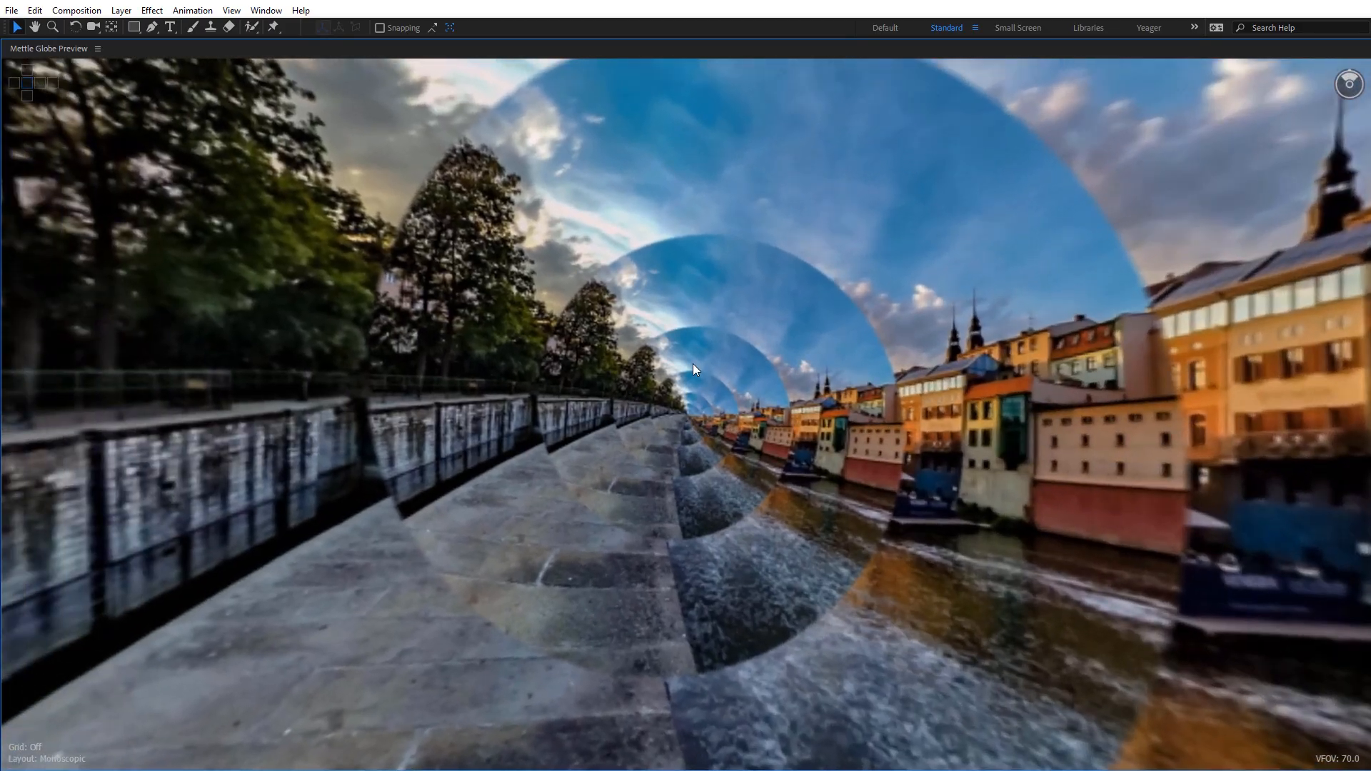
pyautogui.moveTo(692, 363); pyautogui.dragTo(84, 387)
pyautogui.moveTo(1193, 431); pyautogui.dragTo(1036, 336)
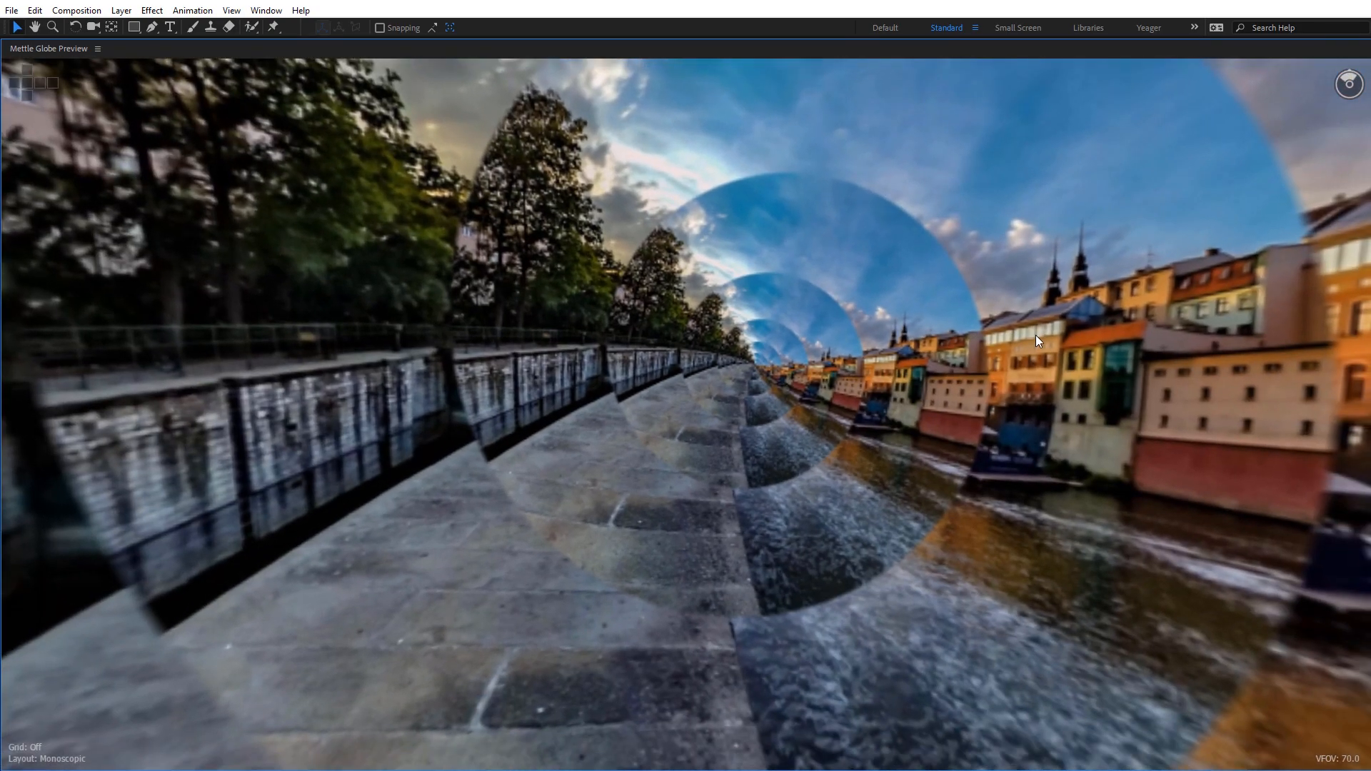
# Leave the enlarged globe preview, then turn off Twist in Escher Droste and set Zoom Loop to 1x+284°
pyautogui.press('`')
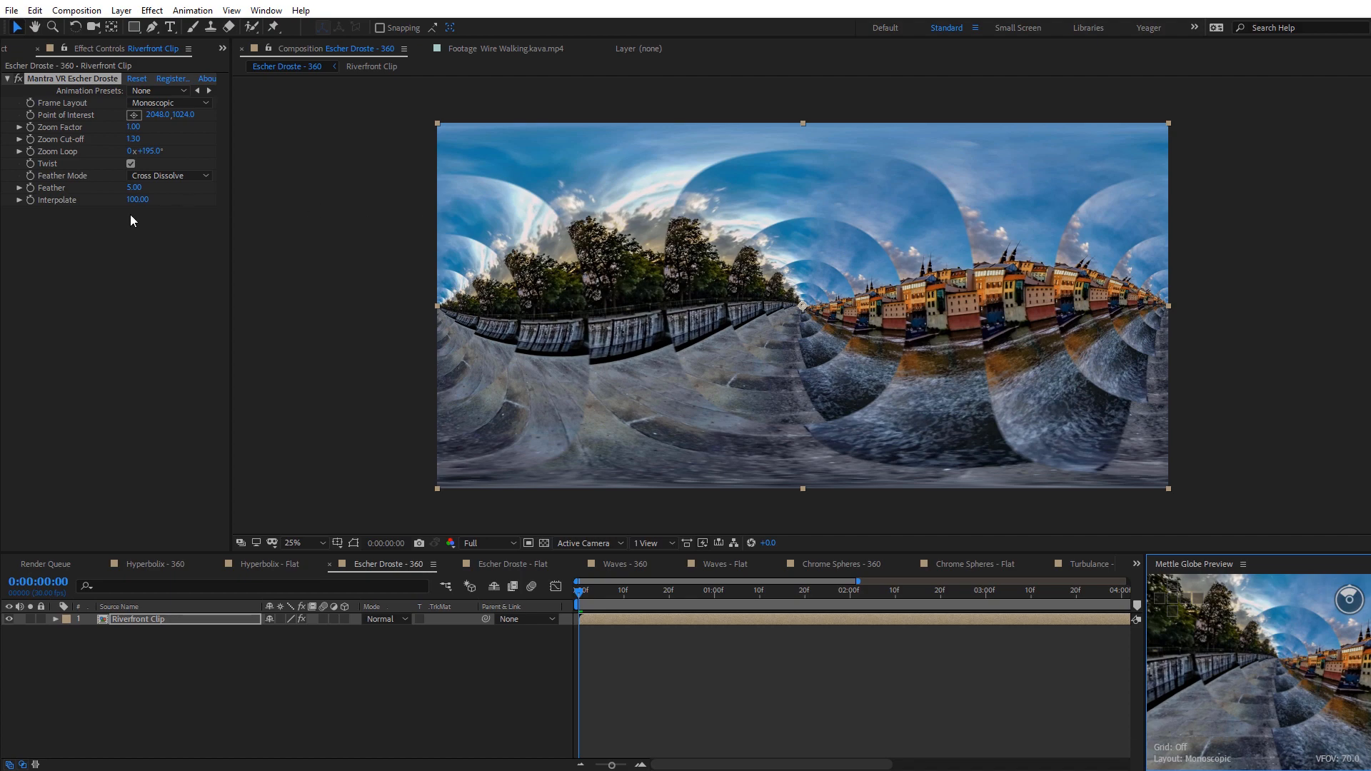
pyautogui.moveTo(138, 208); pyautogui.dragTo(285, 208)
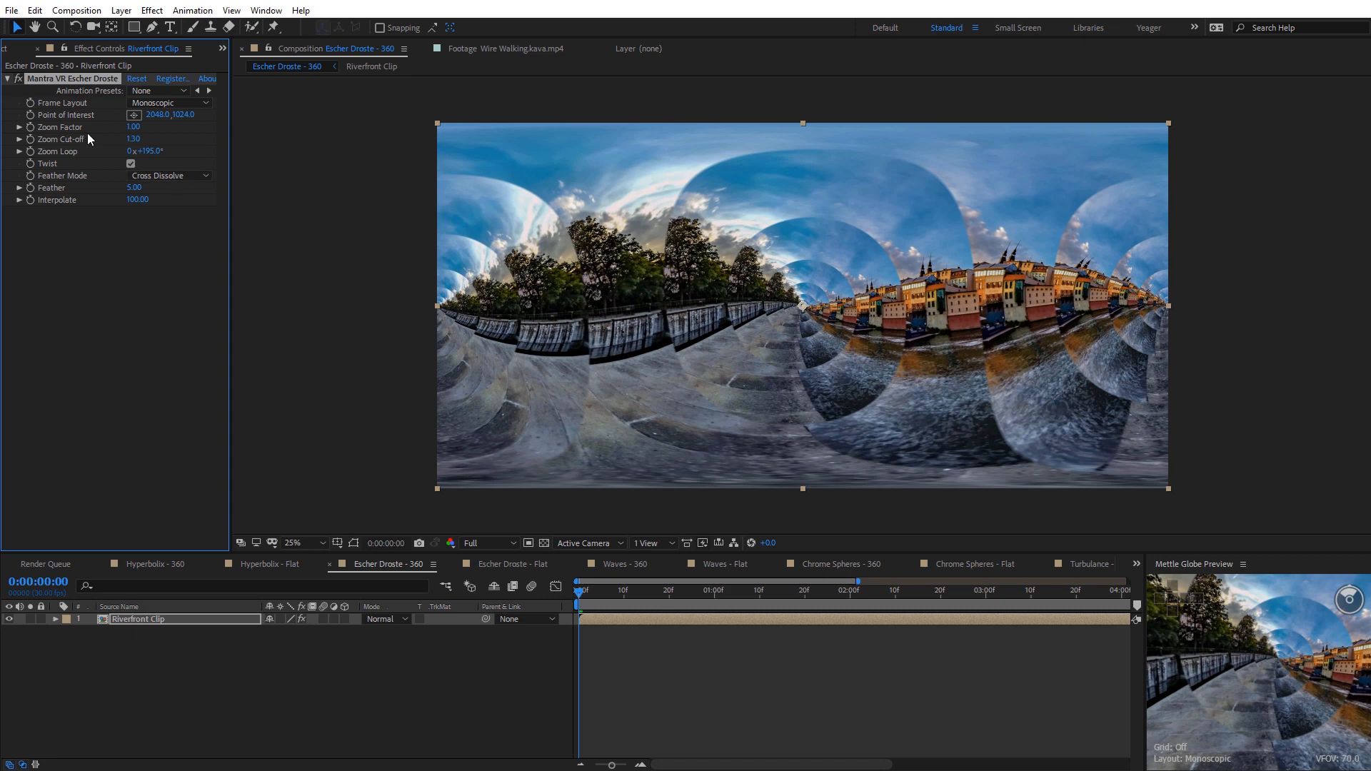
pyautogui.click(131, 164)
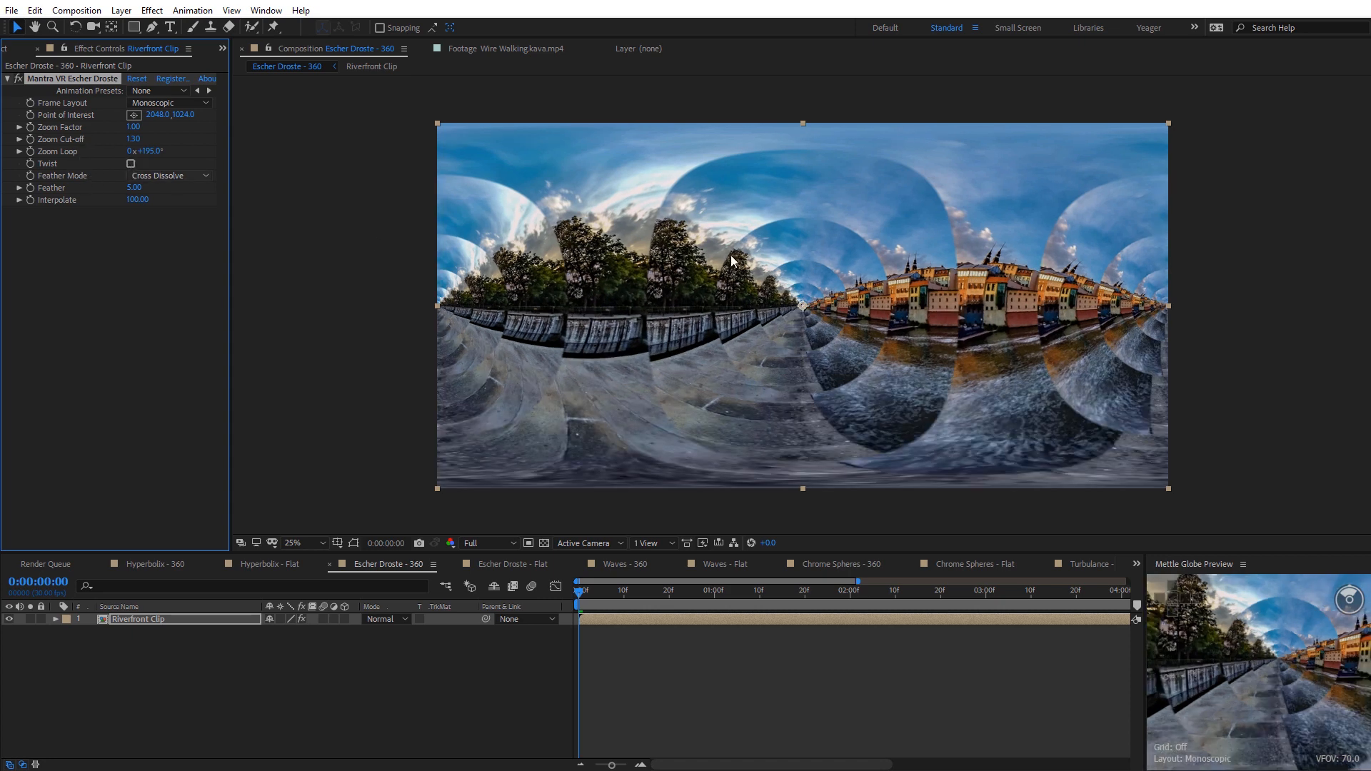
pyautogui.moveTo(144, 151); pyautogui.dragTo(373, 245)
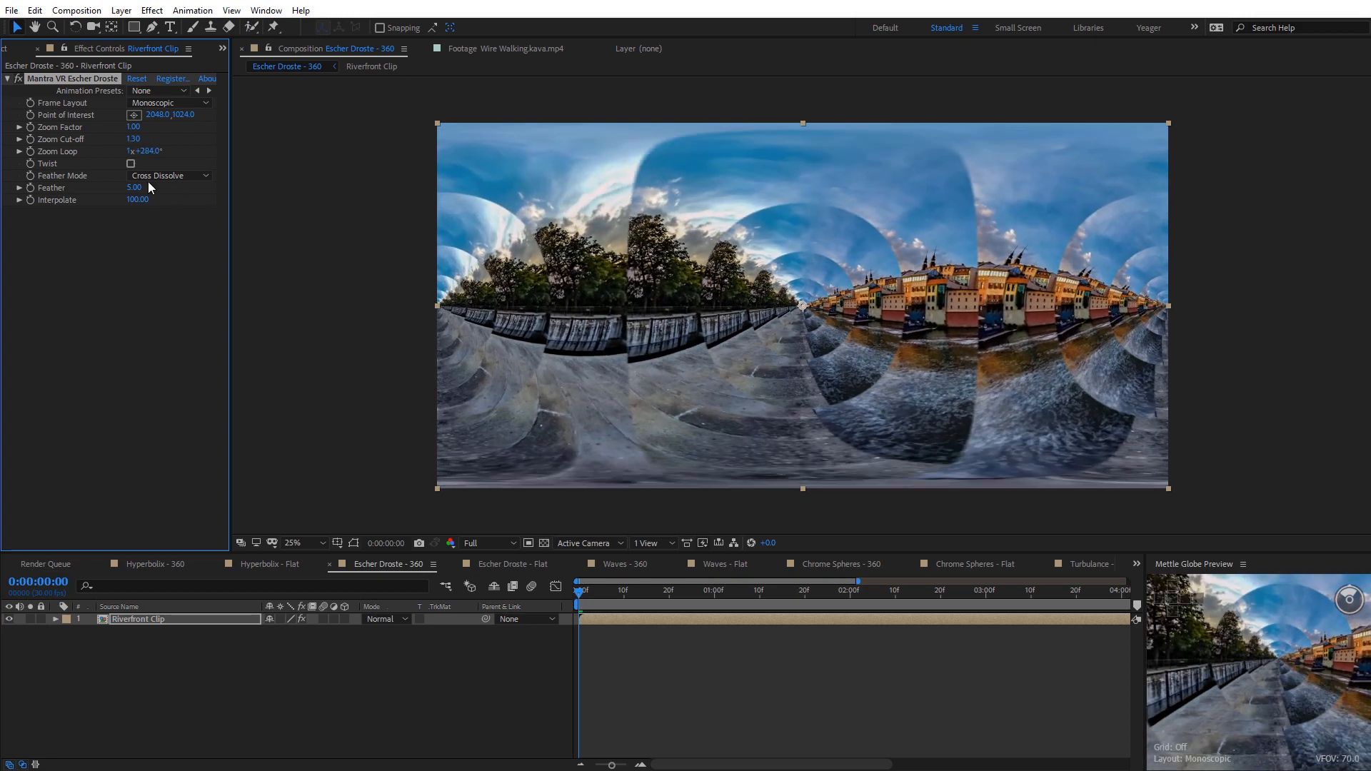
# Set the Escher Droste Feather Mode to Interpolation and Feather to 100.00 on the Riverfront Clip
pyautogui.moveTo(132, 193); pyautogui.dragTo(163, 190)
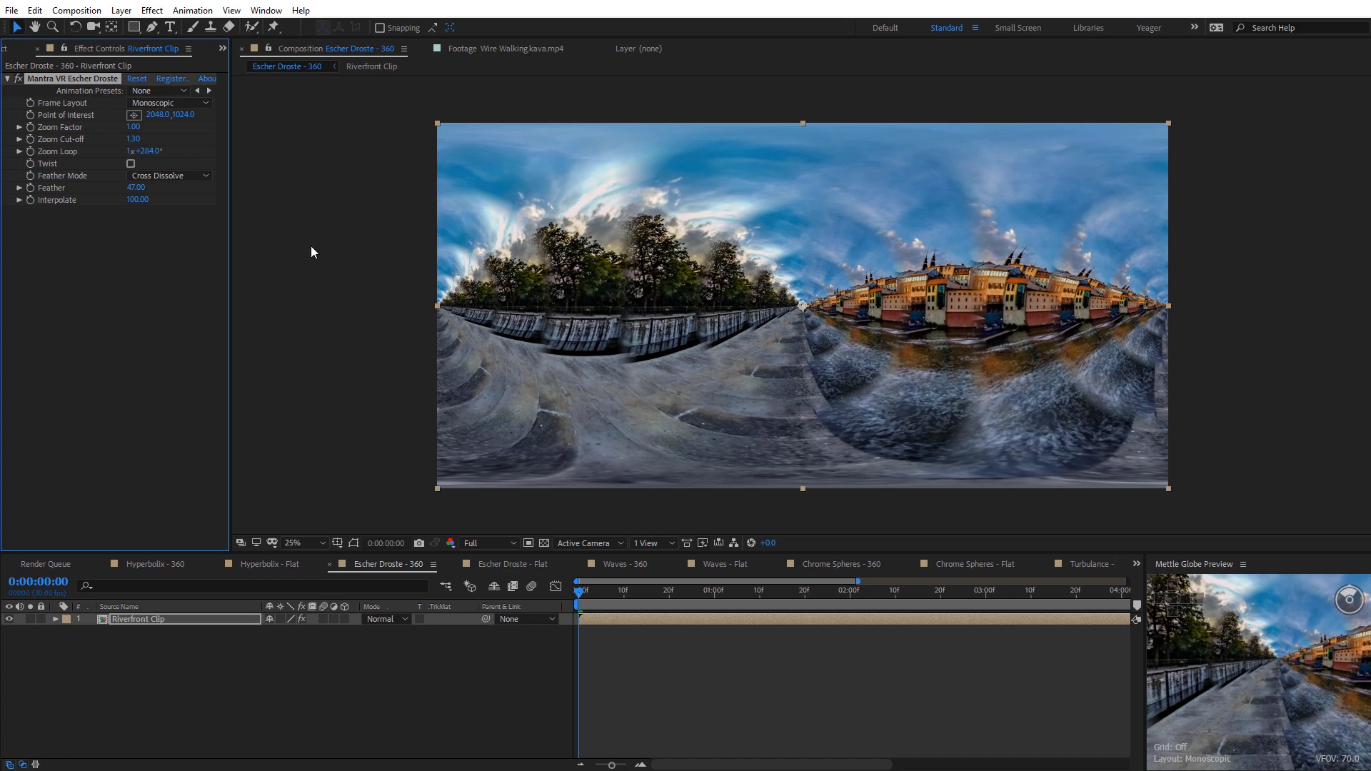
pyautogui.click(183, 177)
pyautogui.click(180, 204)
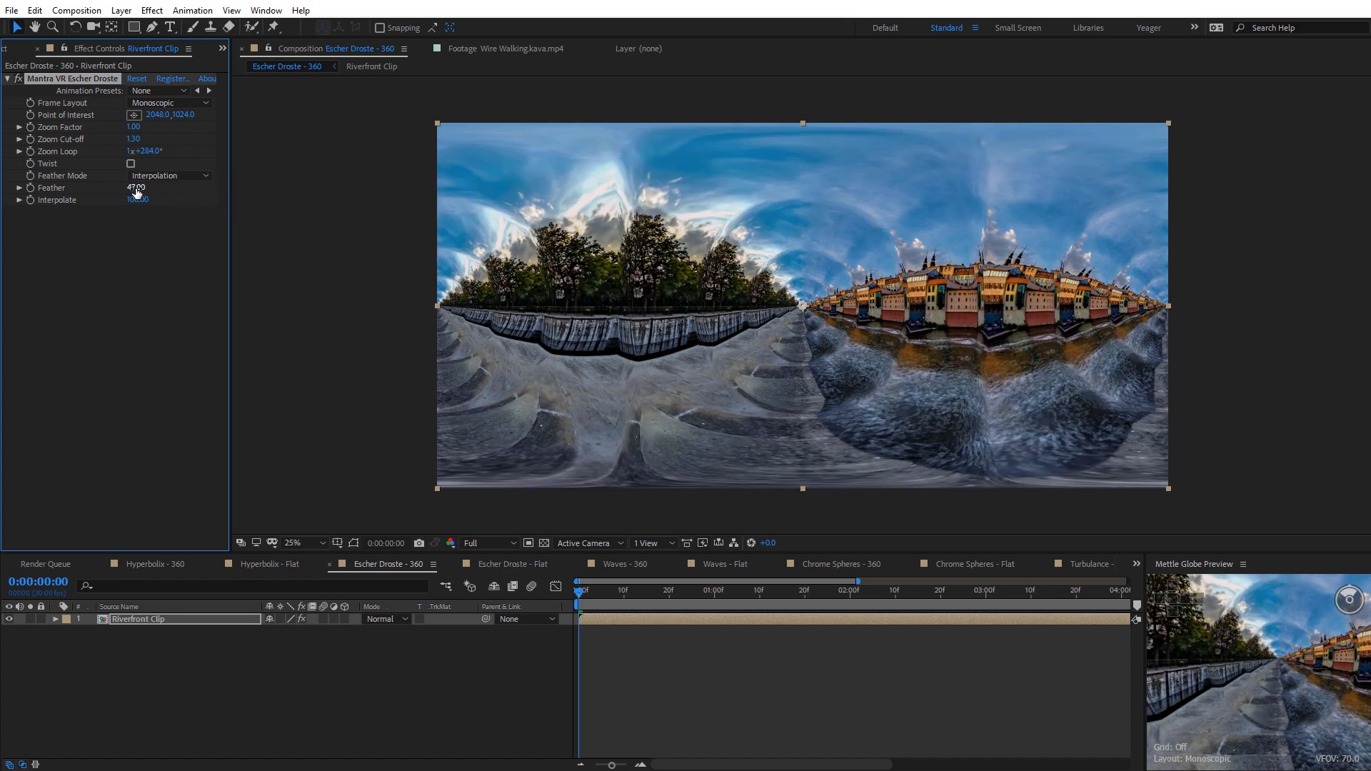
pyautogui.moveTo(135, 189); pyautogui.dragTo(197, 188)
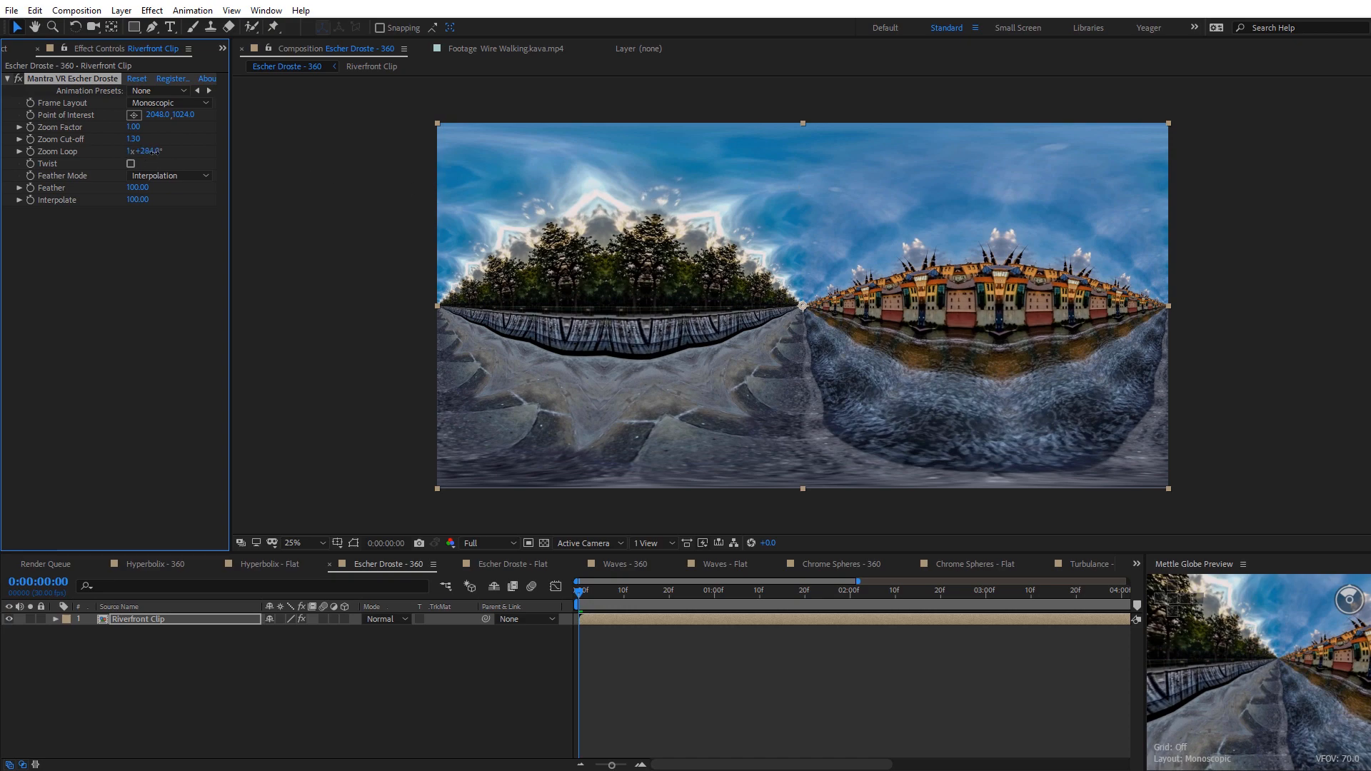
# Set the Riverfront Clip's Escher Droste Zoom Loop to 2x+275° and Interpolate to 0.00
pyautogui.moveTo(144, 151); pyautogui.dragTo(567, 277)
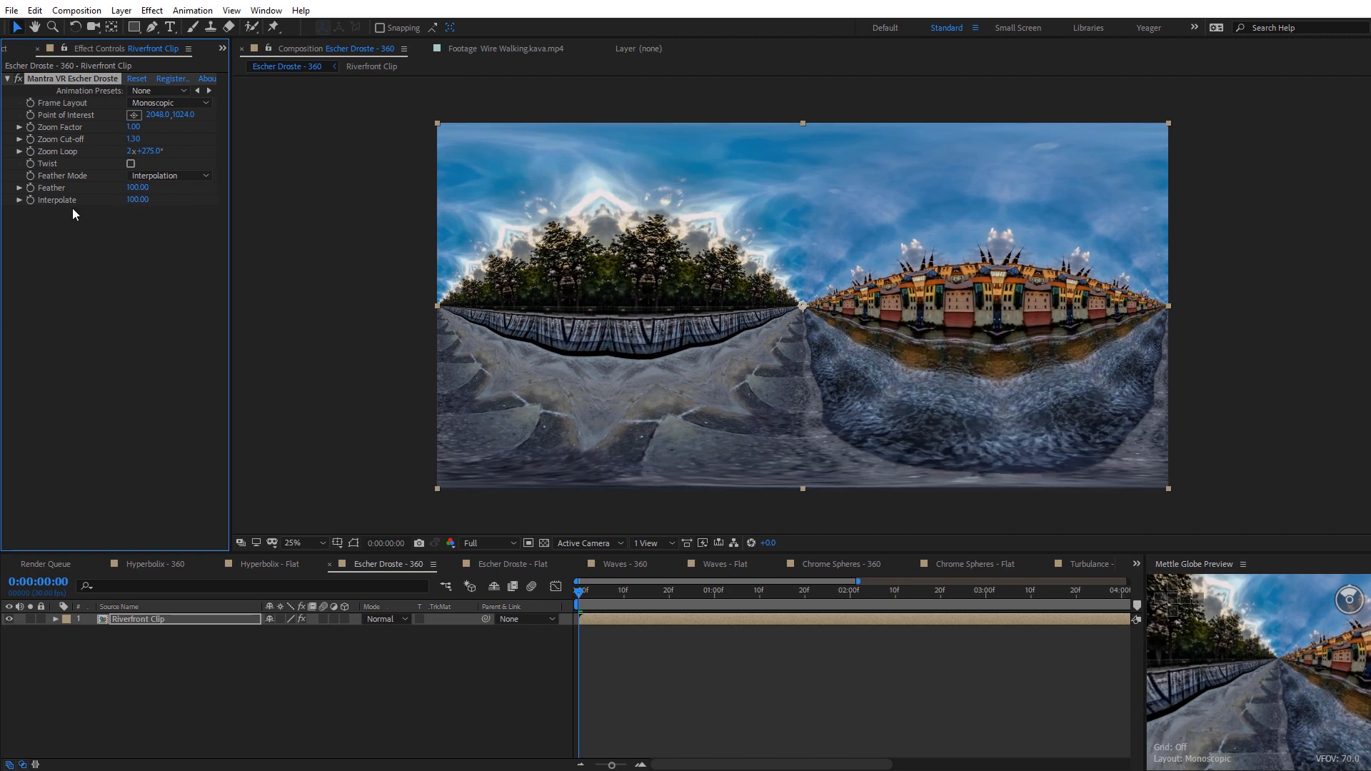
pyautogui.moveTo(137, 199); pyautogui.dragTo(76, 211)
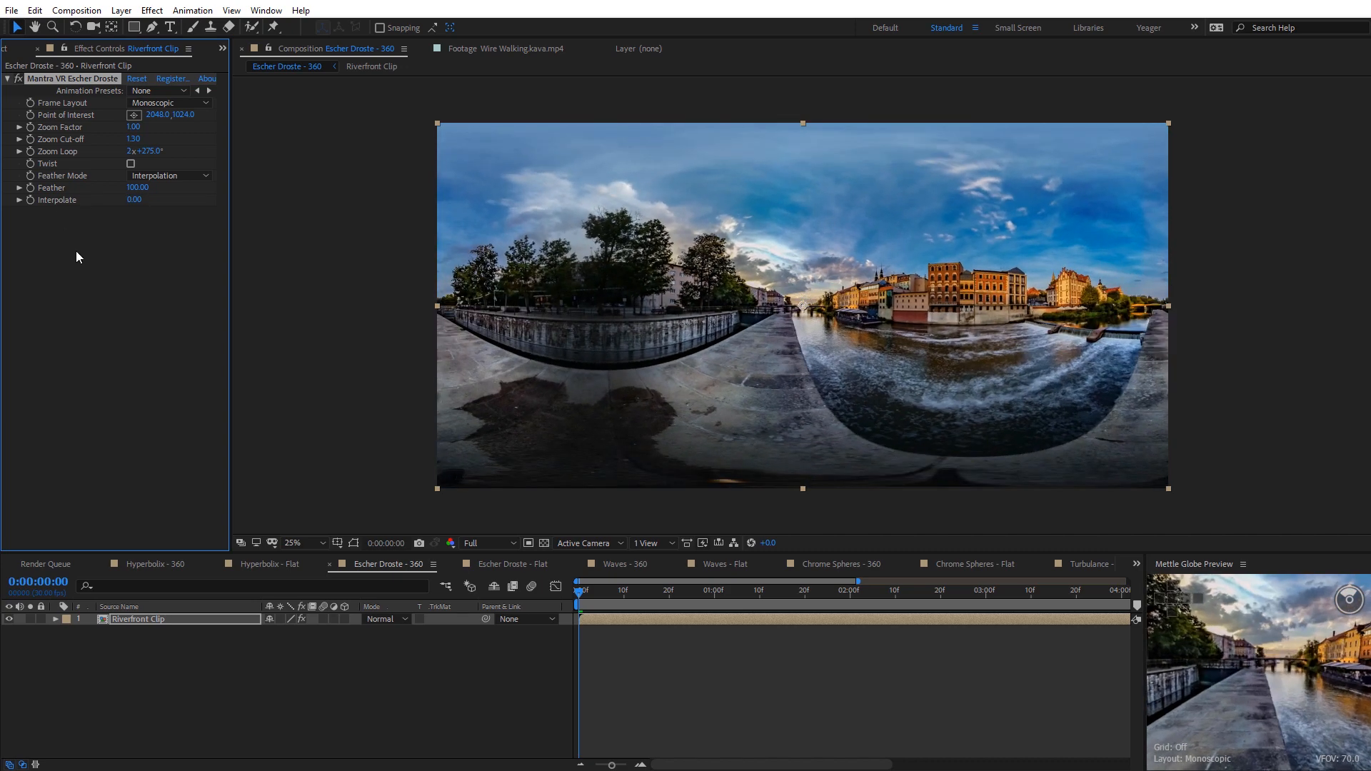
pyautogui.press('u')
# Scrub through the cloud footage in Escher Droste - Flat and apply Mantra VR Escher Droste to its layer
pyautogui.click(498, 564)
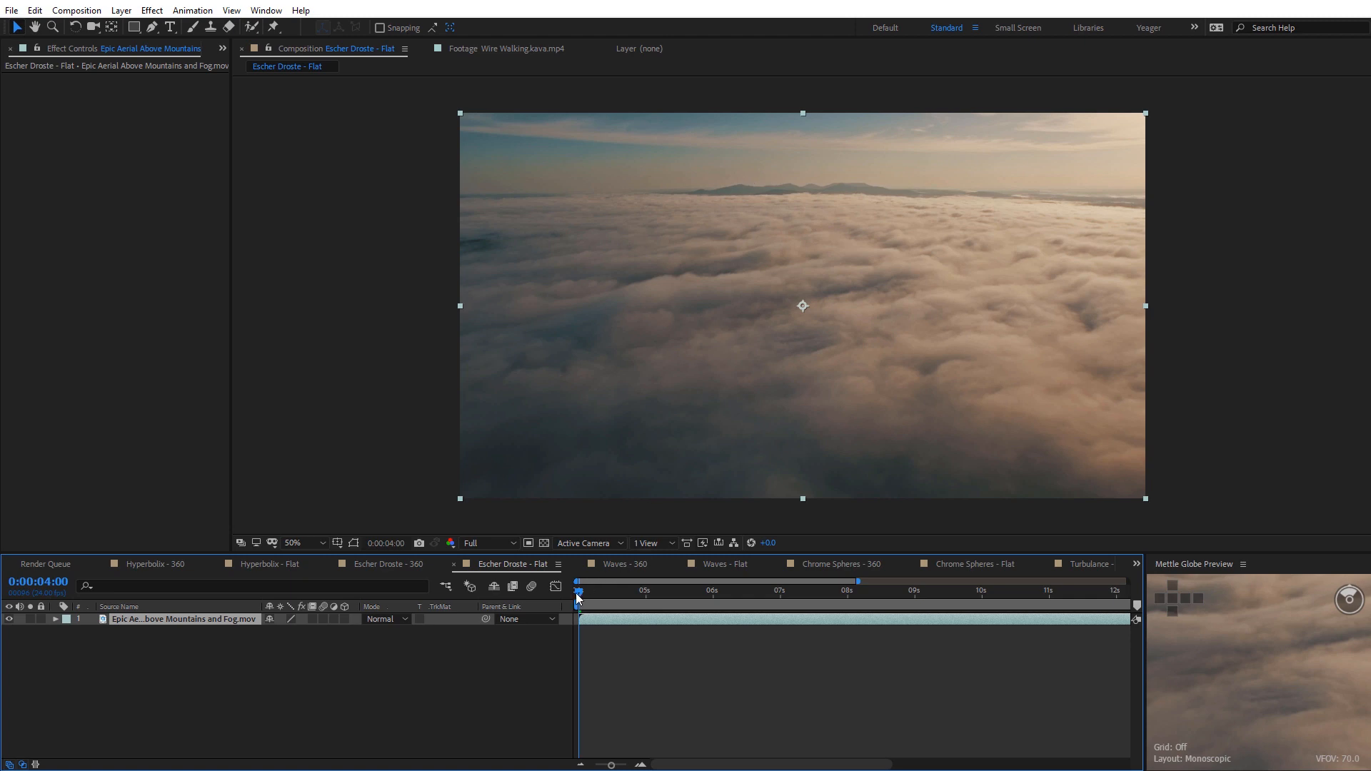
pyautogui.moveTo(576, 593); pyautogui.dragTo(631, 597)
pyautogui.moveTo(648, 595); pyautogui.dragTo(575, 596)
pyautogui.click(152, 10)
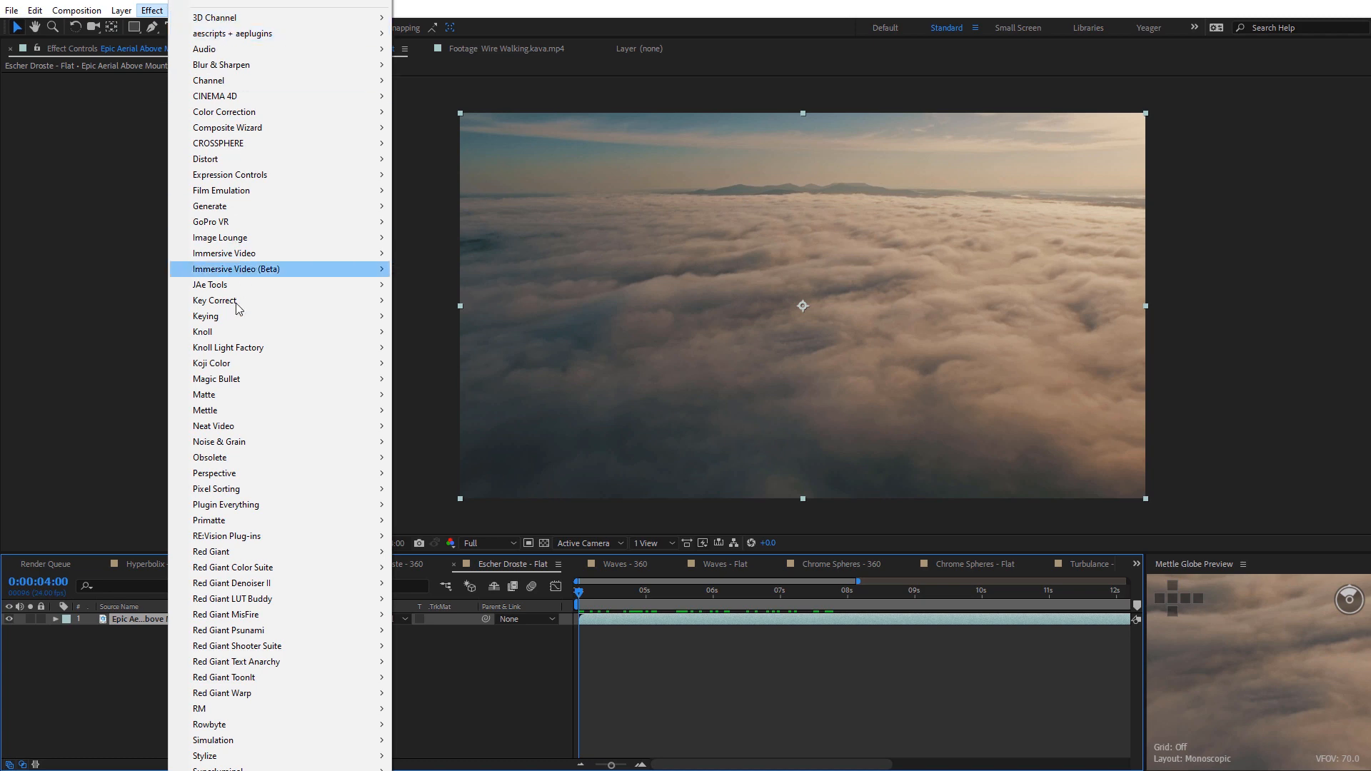
pyautogui.moveTo(243, 411)
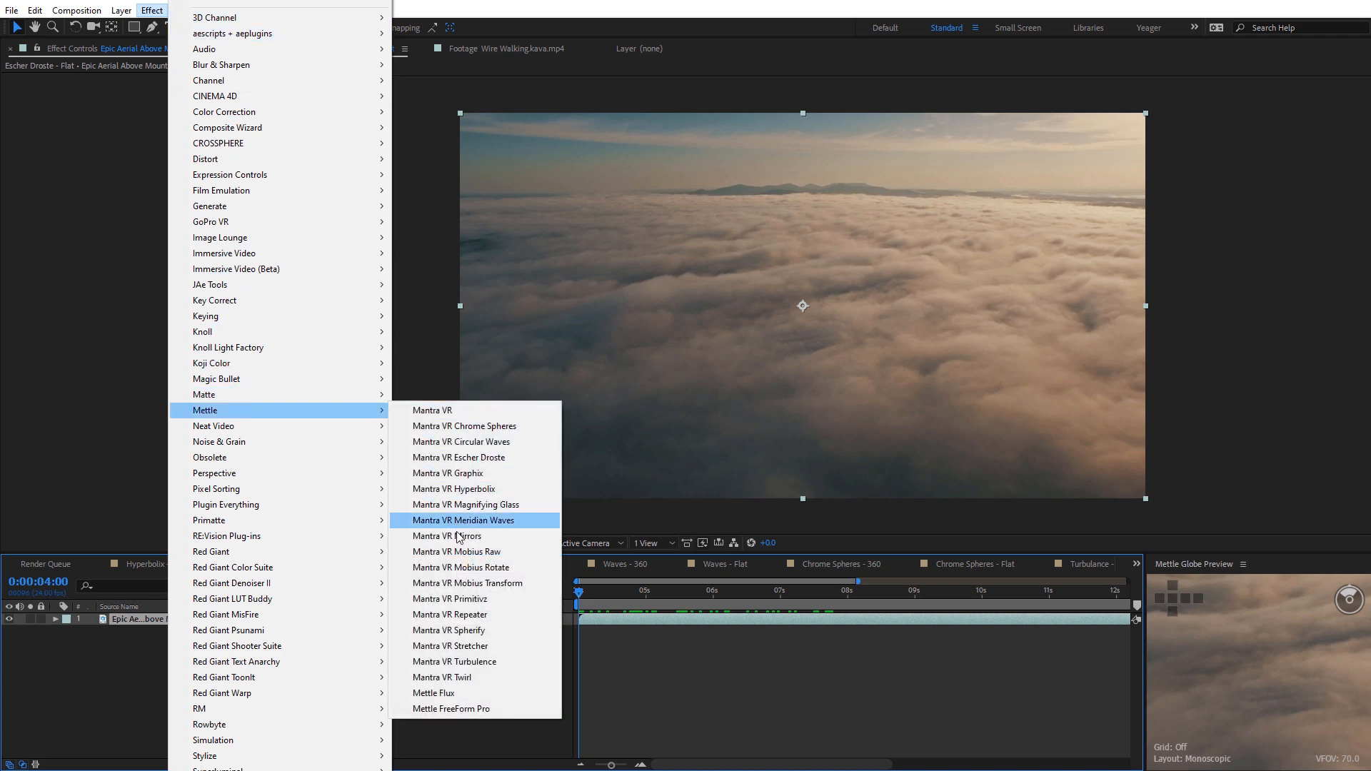
pyautogui.click(479, 457)
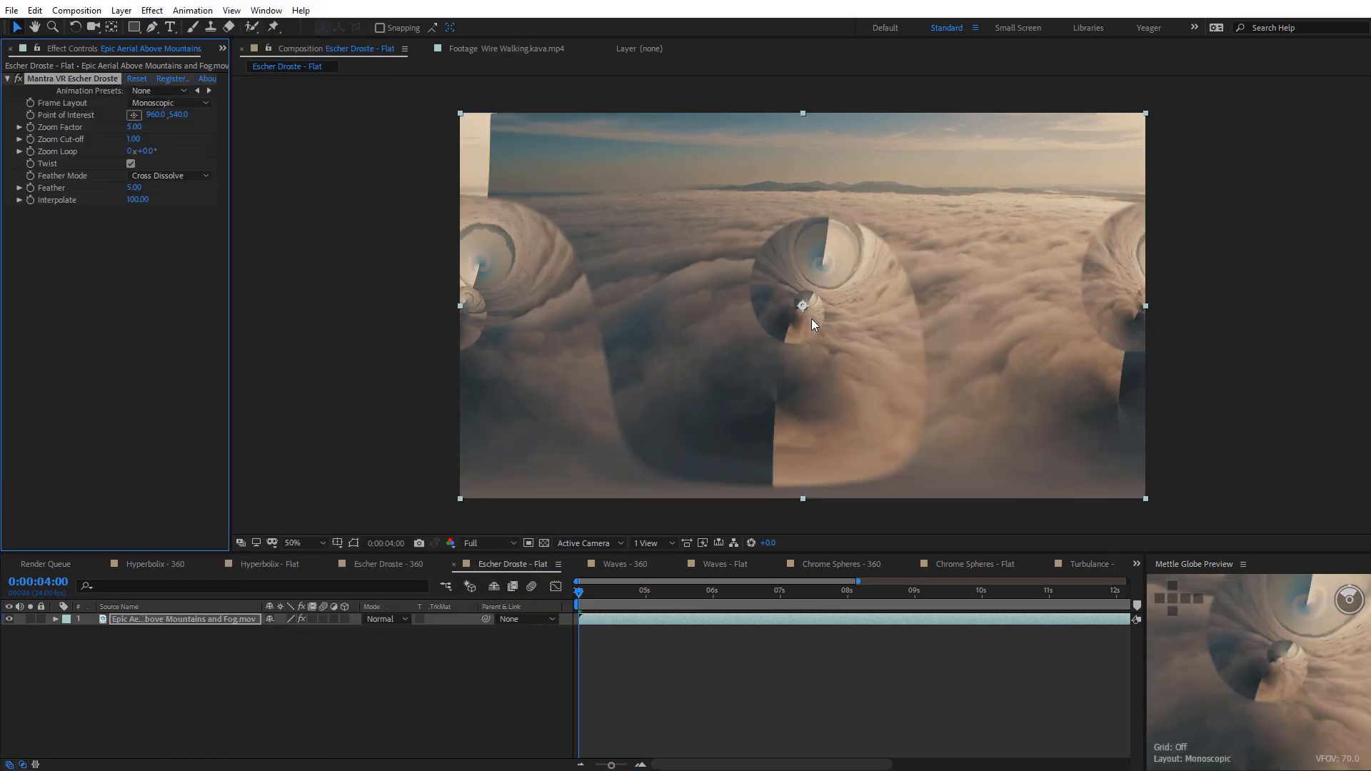
# Set Escher Droste to Rectilinear (Flat) with Twist off, Zoom Factor 4.00 and Zoom Cut-off -1.20
pyautogui.click(189, 103)
pyautogui.click(194, 166)
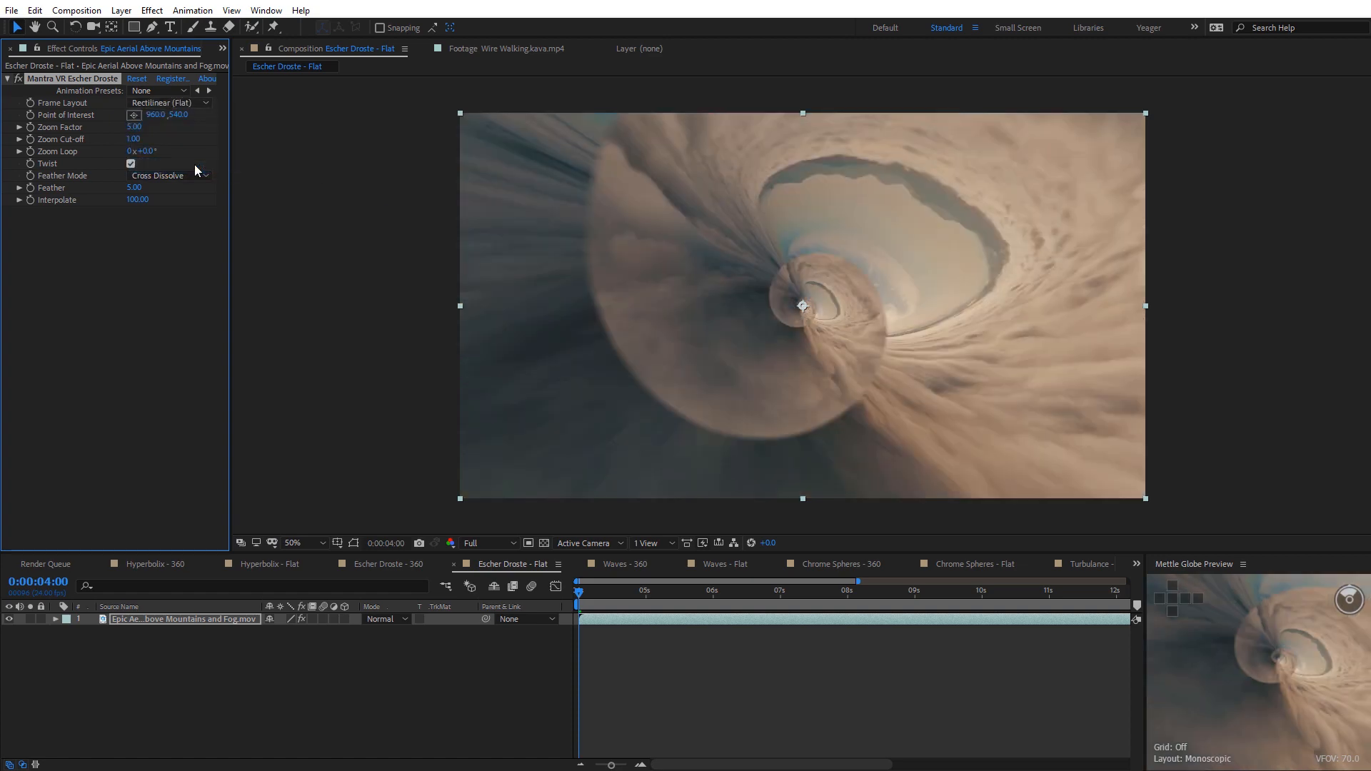
pyautogui.click(130, 165)
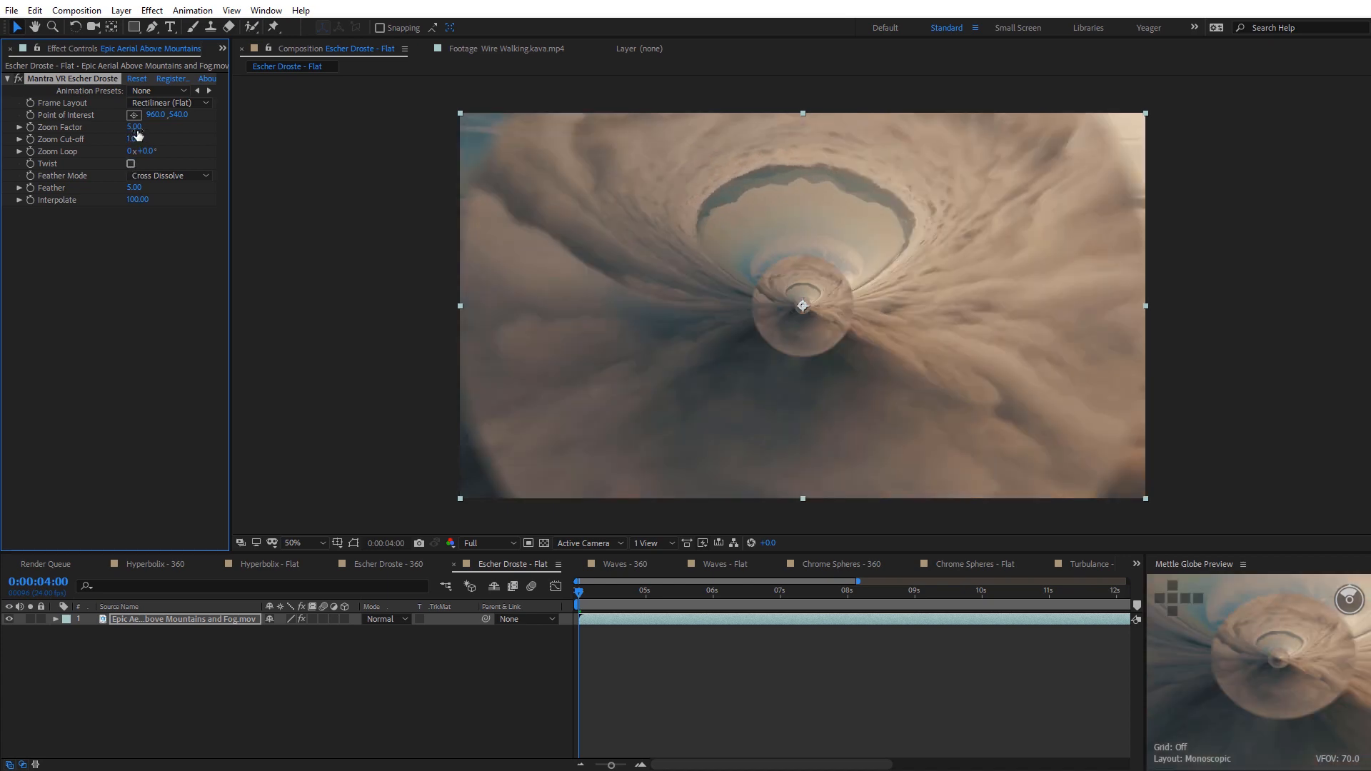
pyautogui.moveTo(133, 127); pyautogui.dragTo(126, 148)
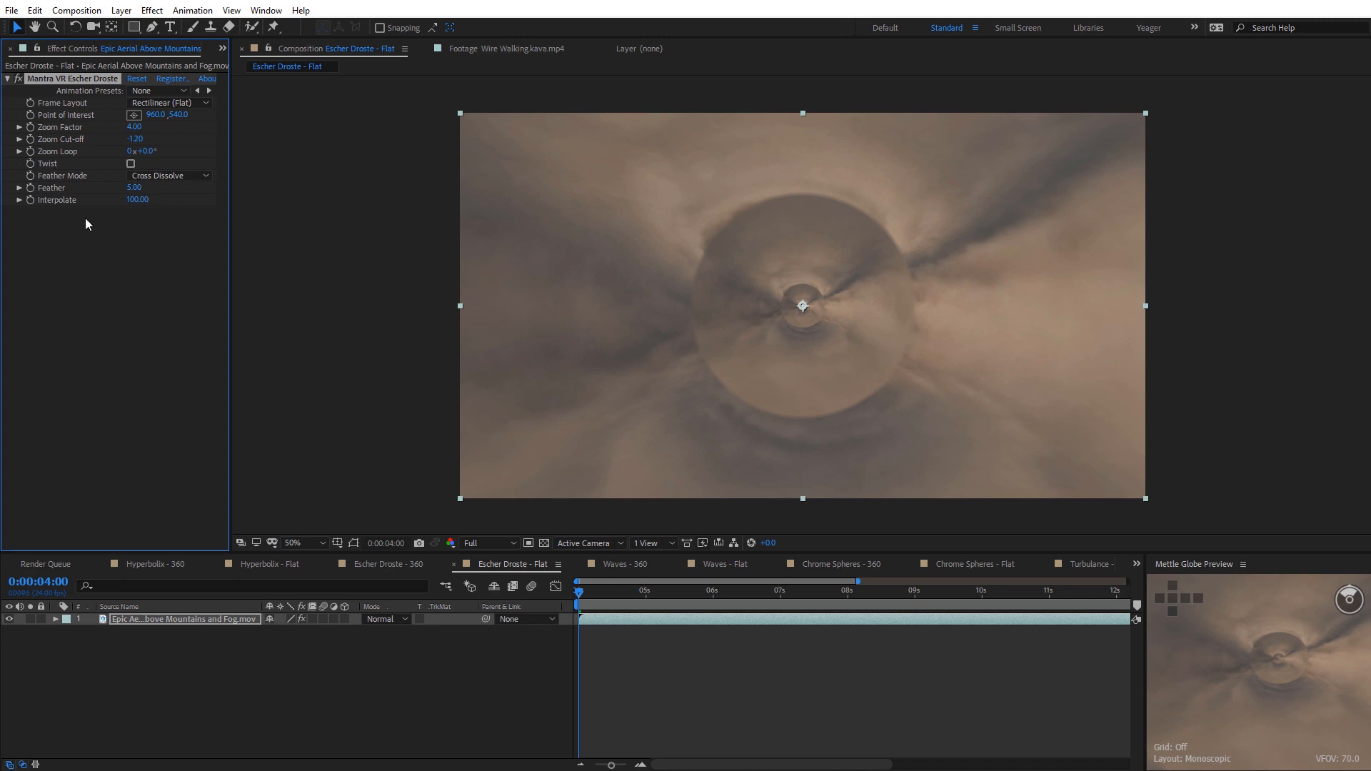
# Set Feather to 100.00, Zoom Loop to 2x+122° and Interpolate to 0.00 on the cloud footage's Escher Droste effect
pyautogui.moveTo(133, 193); pyautogui.dragTo(322, 202)
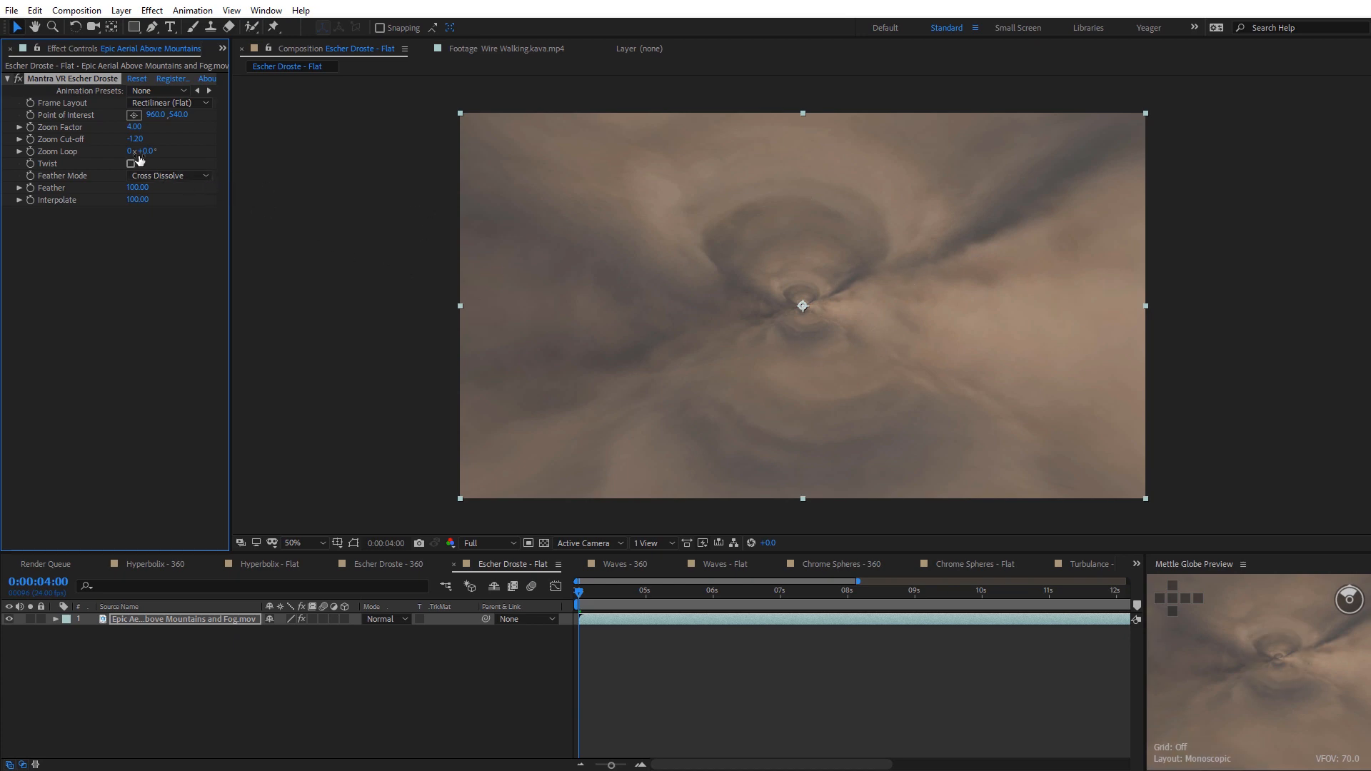
pyautogui.moveTo(143, 151); pyautogui.dragTo(697, 219)
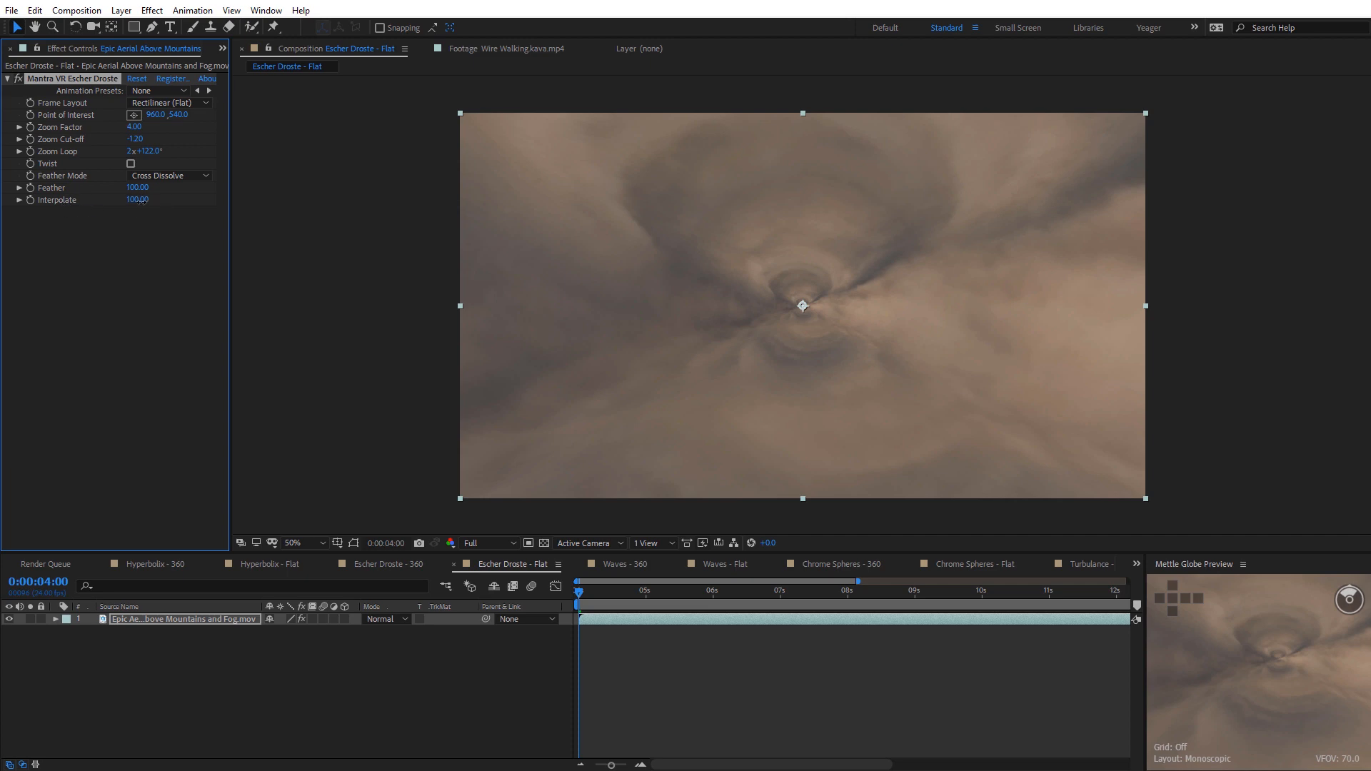
pyautogui.moveTo(142, 201); pyautogui.dragTo(69, 219)
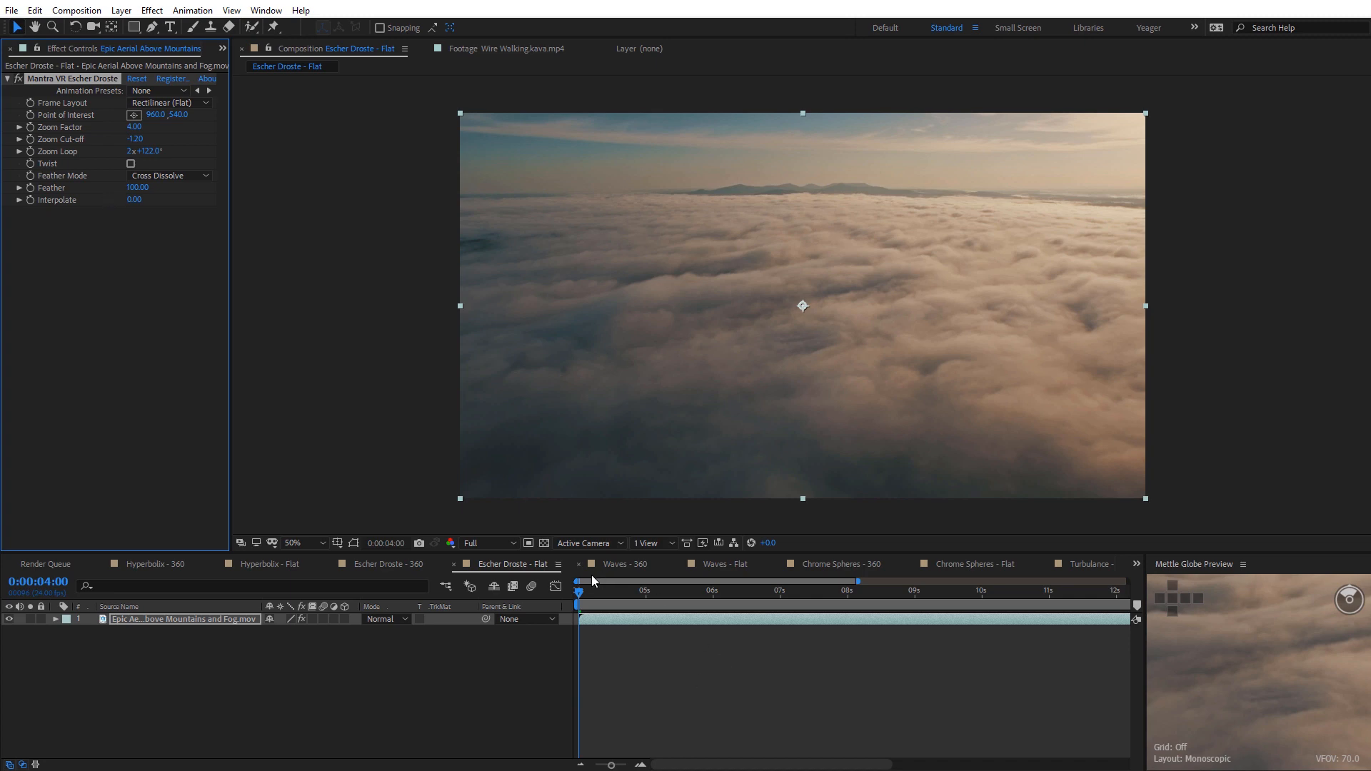
pyautogui.moveTo(581, 591); pyautogui.dragTo(589, 564)
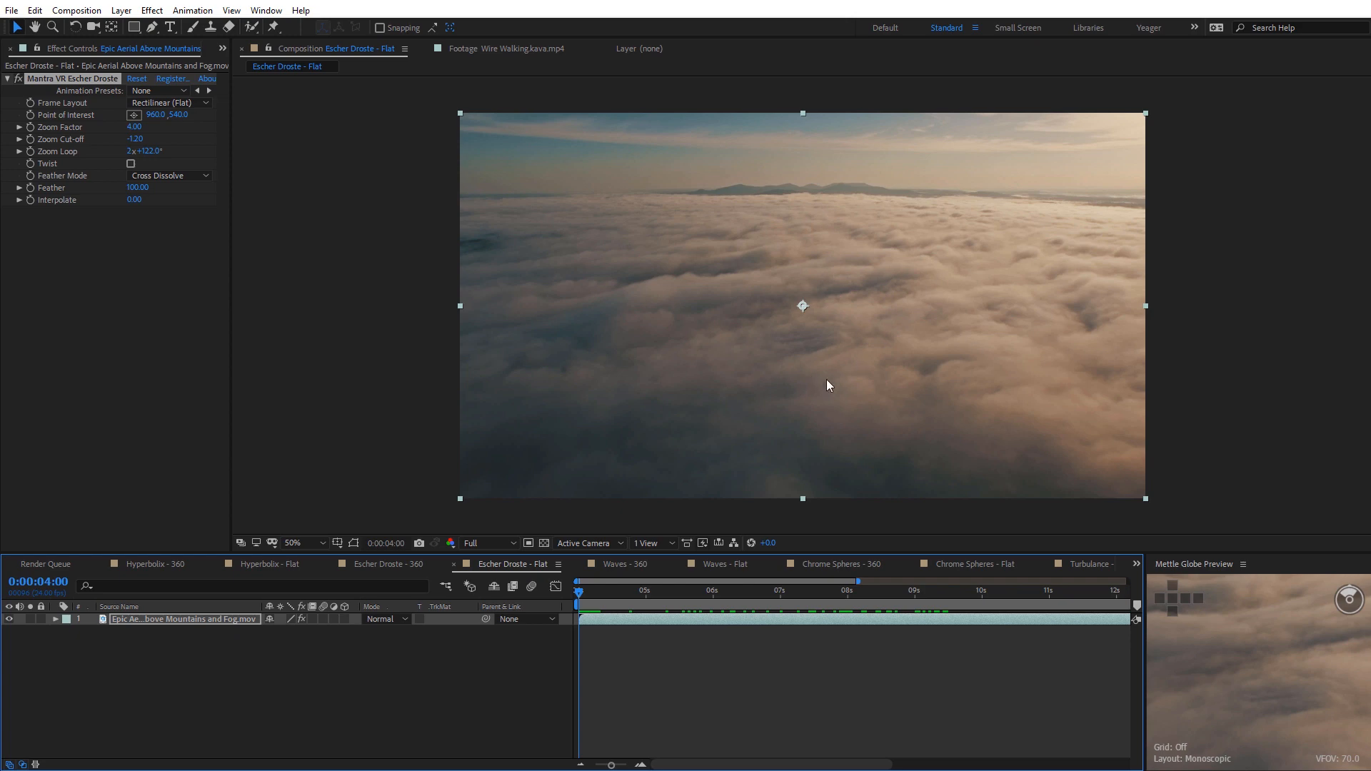
# Open the Waves - 360 composition and look around its space scene in the enlarged Mettle Globe Preview
pyautogui.click(625, 564)
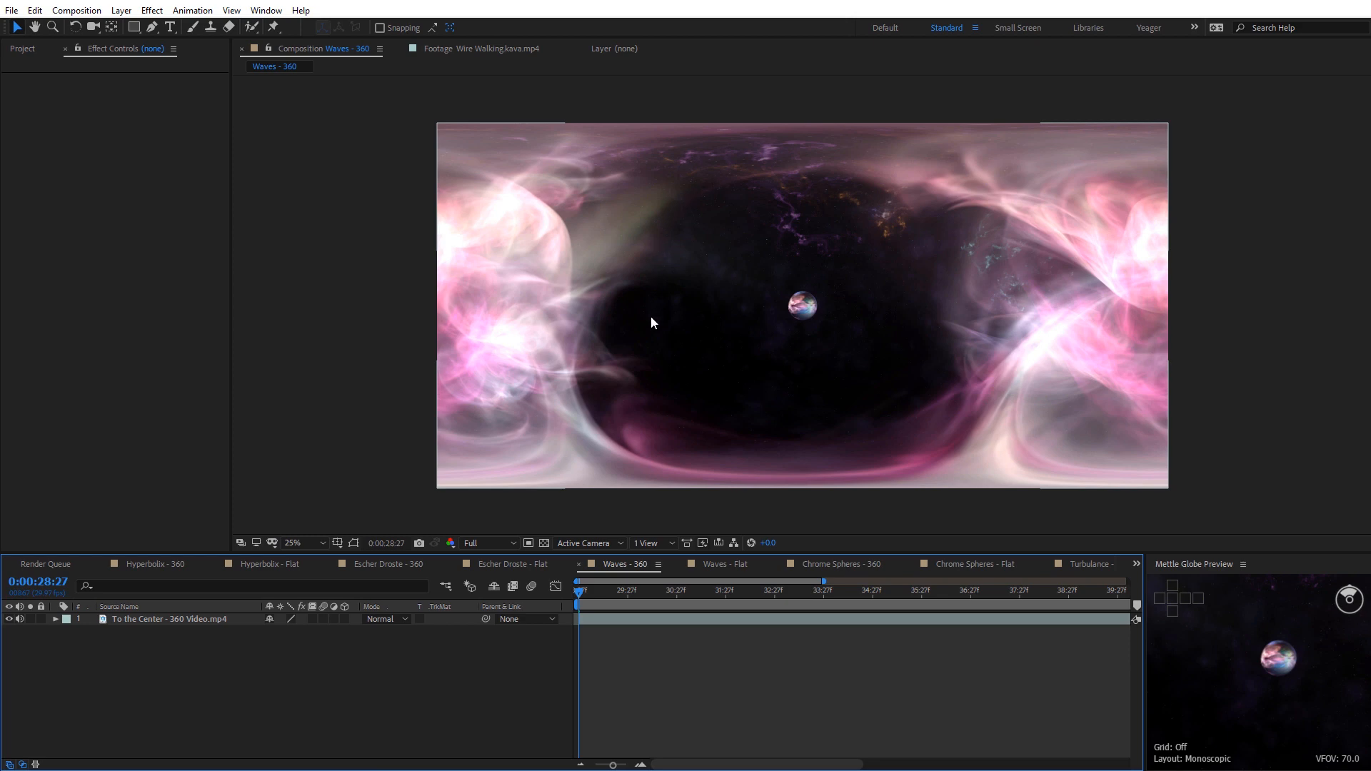
pyautogui.click(1236, 632)
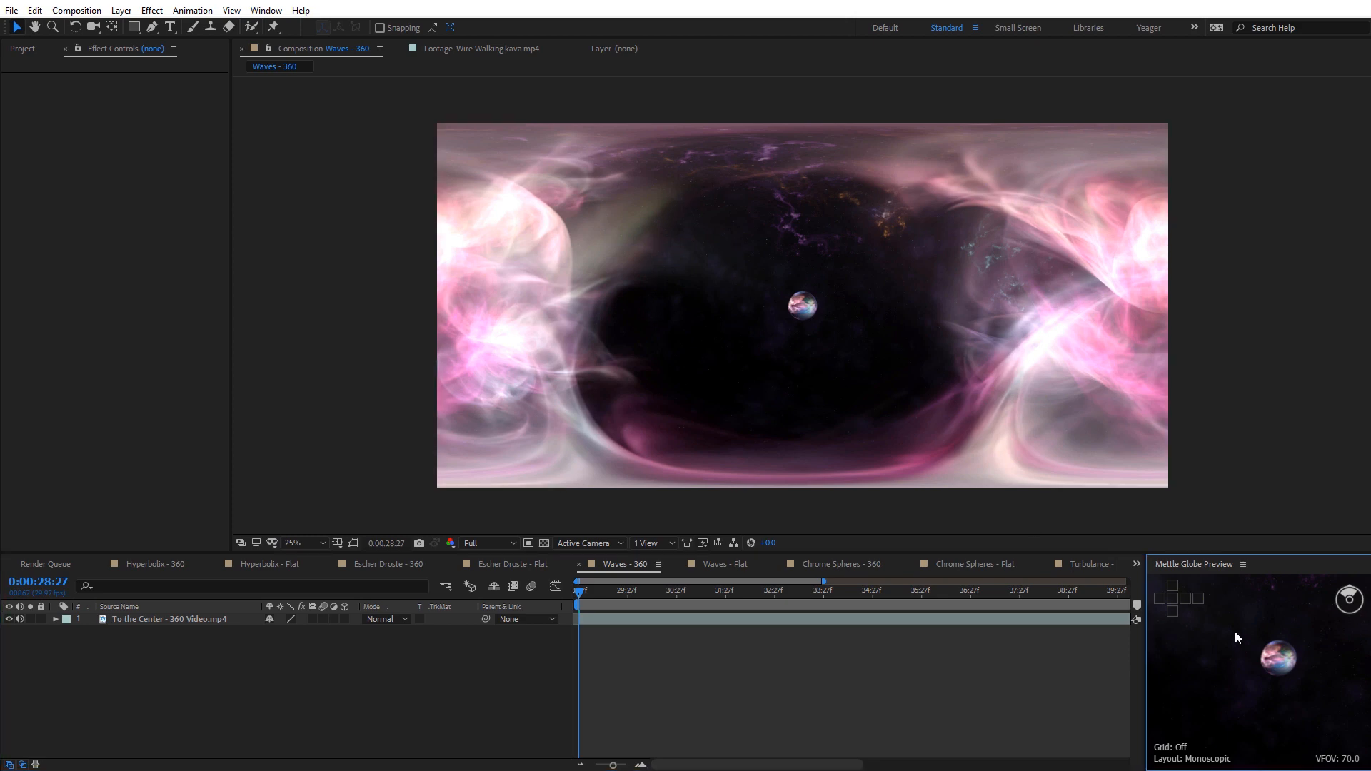
pyautogui.press('`')
pyautogui.moveTo(877, 318); pyautogui.dragTo(499, 392)
pyautogui.moveTo(722, 315); pyautogui.dragTo(228, 314)
pyautogui.moveTo(986, 303); pyautogui.dragTo(571, 336)
pyautogui.moveTo(1188, 360); pyautogui.dragTo(1331, 407)
pyautogui.press('`')
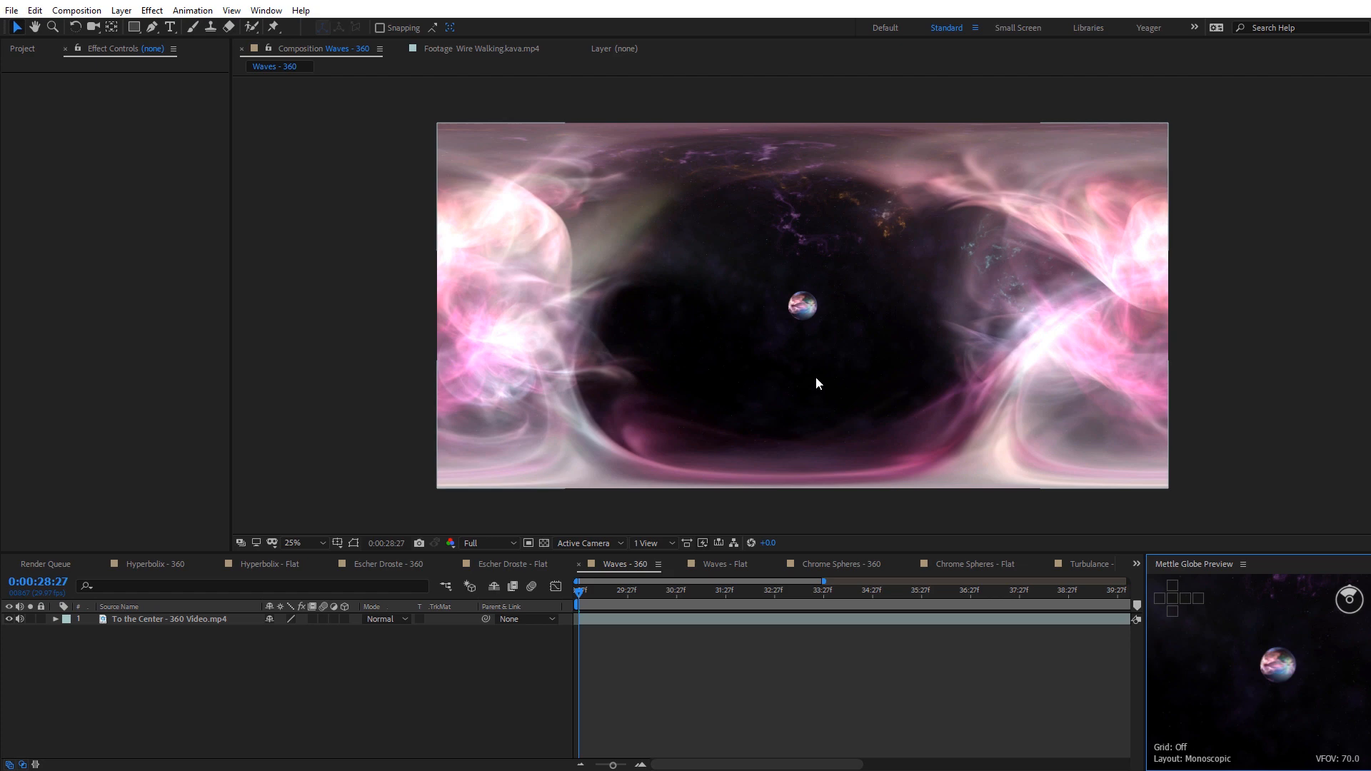
# Apply Mantra VR Meridian Waves to the To the Center - 360 Video.mp4 layer
pyautogui.click(212, 620)
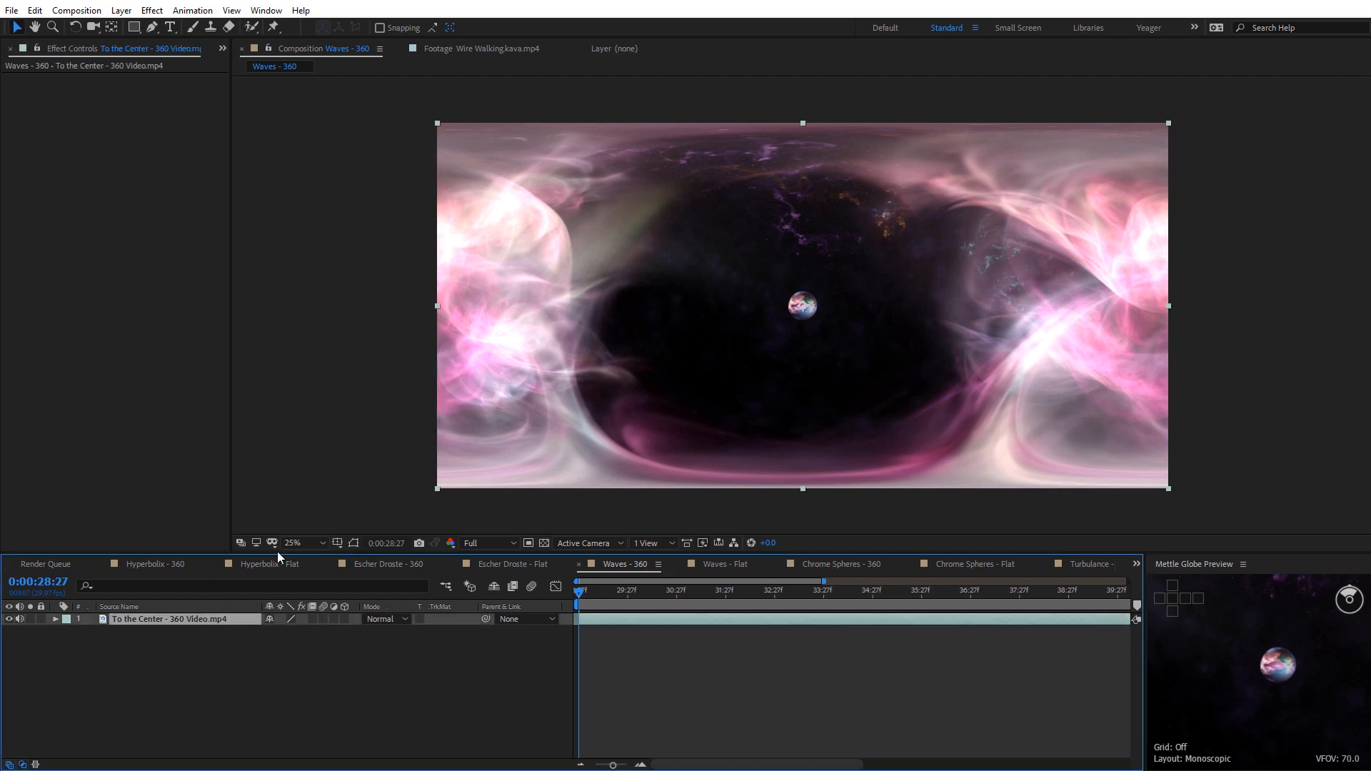
pyautogui.click(152, 10)
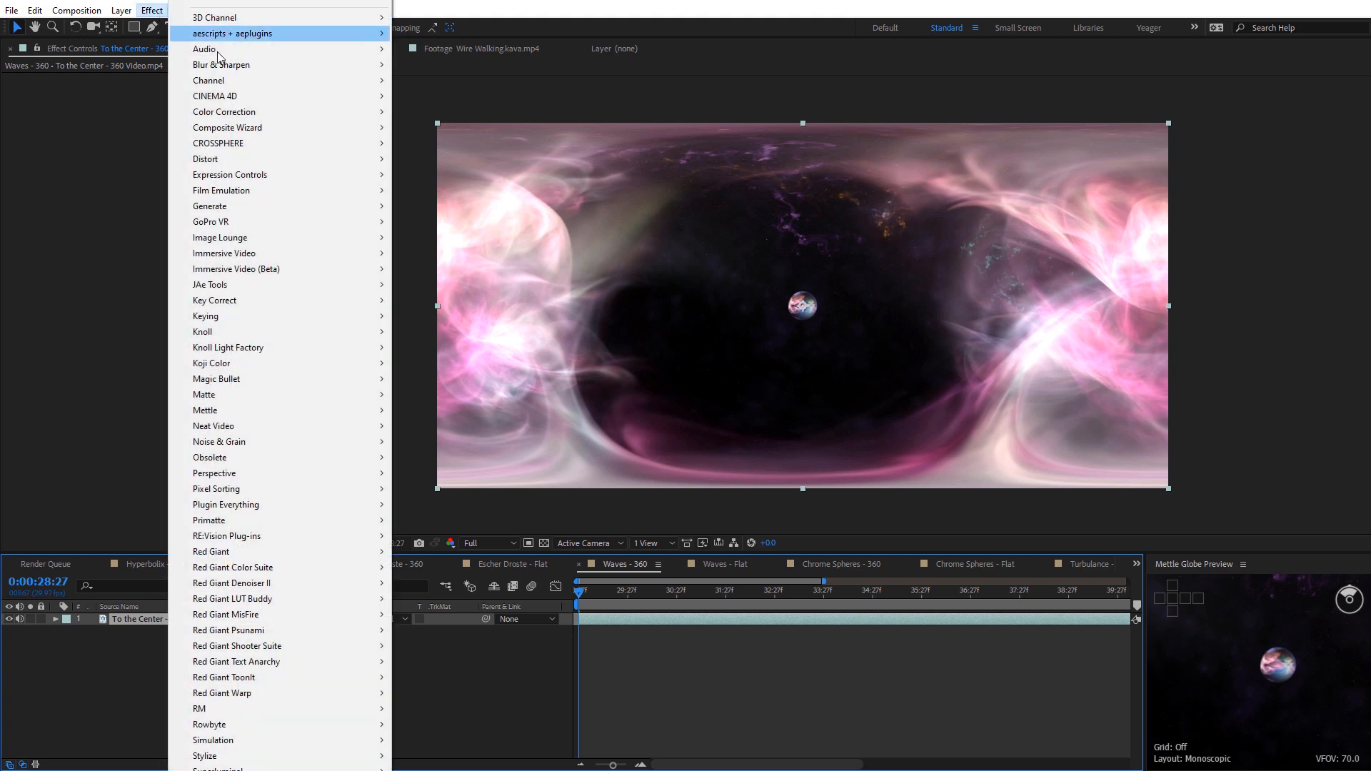
pyautogui.moveTo(244, 411)
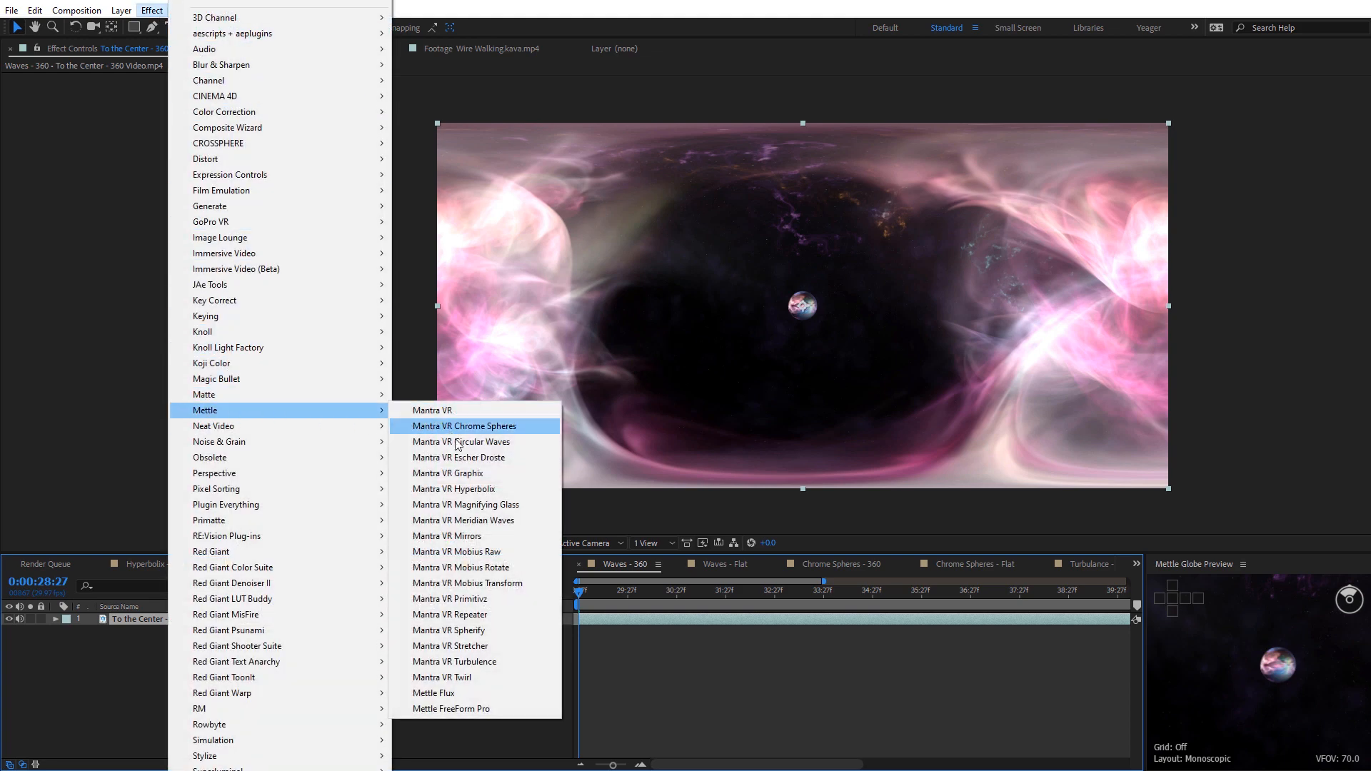
pyautogui.click(486, 520)
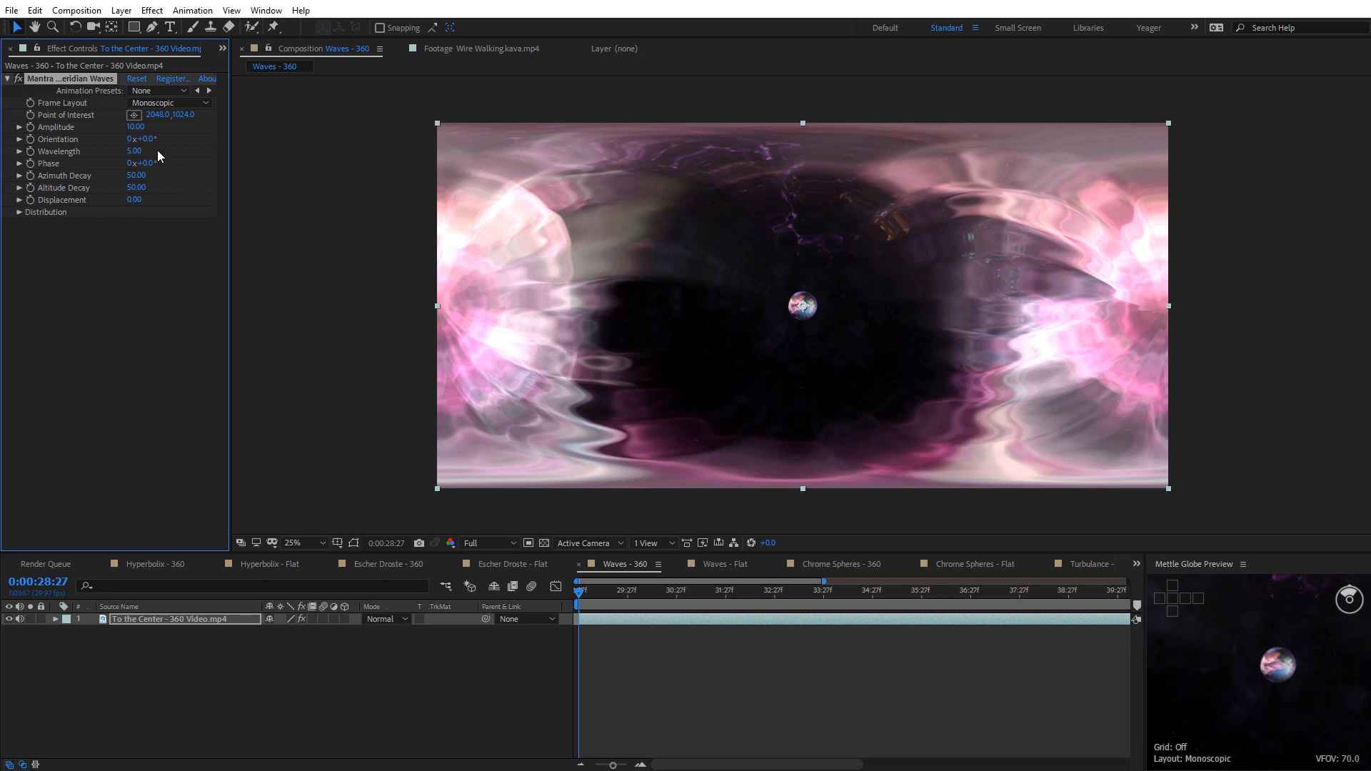
# Set the Meridian Waves Orientation to 55°, Wavelength to 8.20, Phase to 117° and Amplitude to 26.00
pyautogui.moveTo(149, 145); pyautogui.dragTo(189, 141)
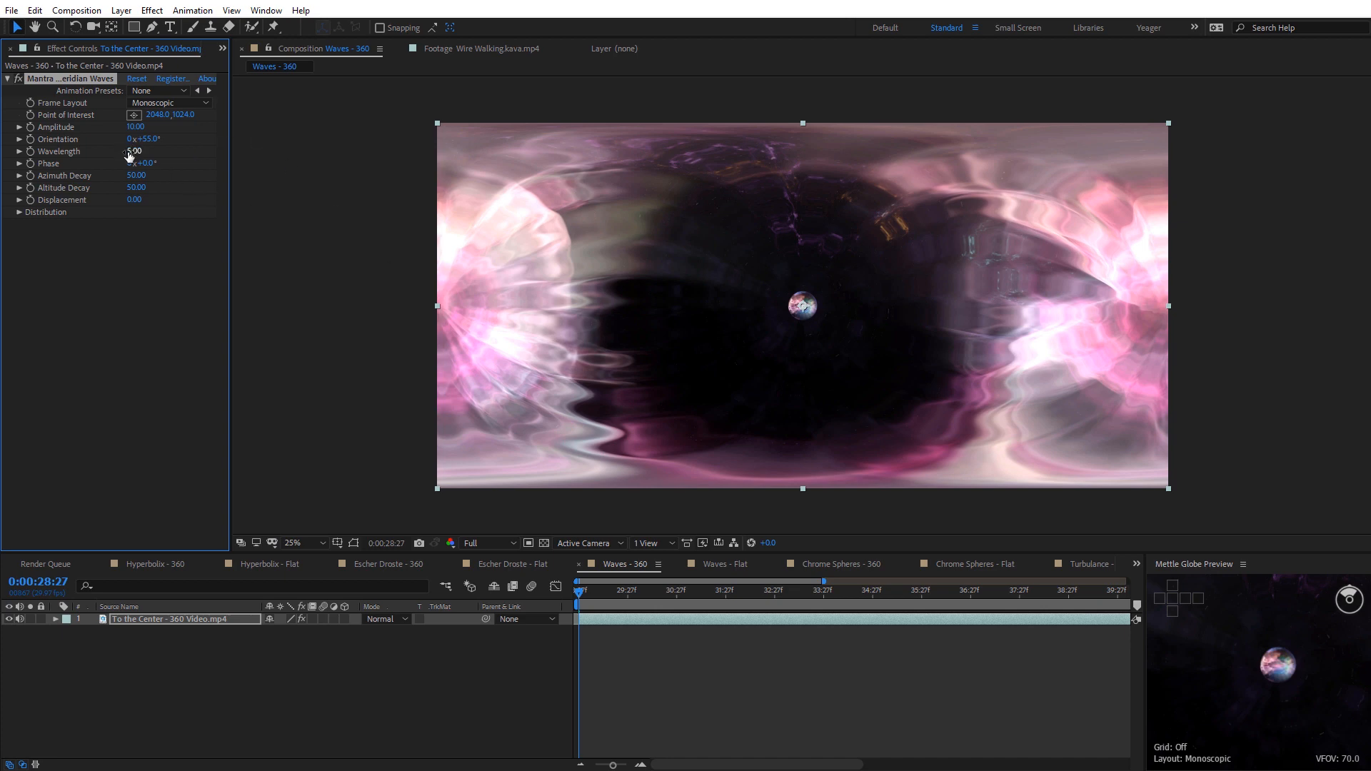
pyautogui.moveTo(129, 154); pyautogui.dragTo(320, 247)
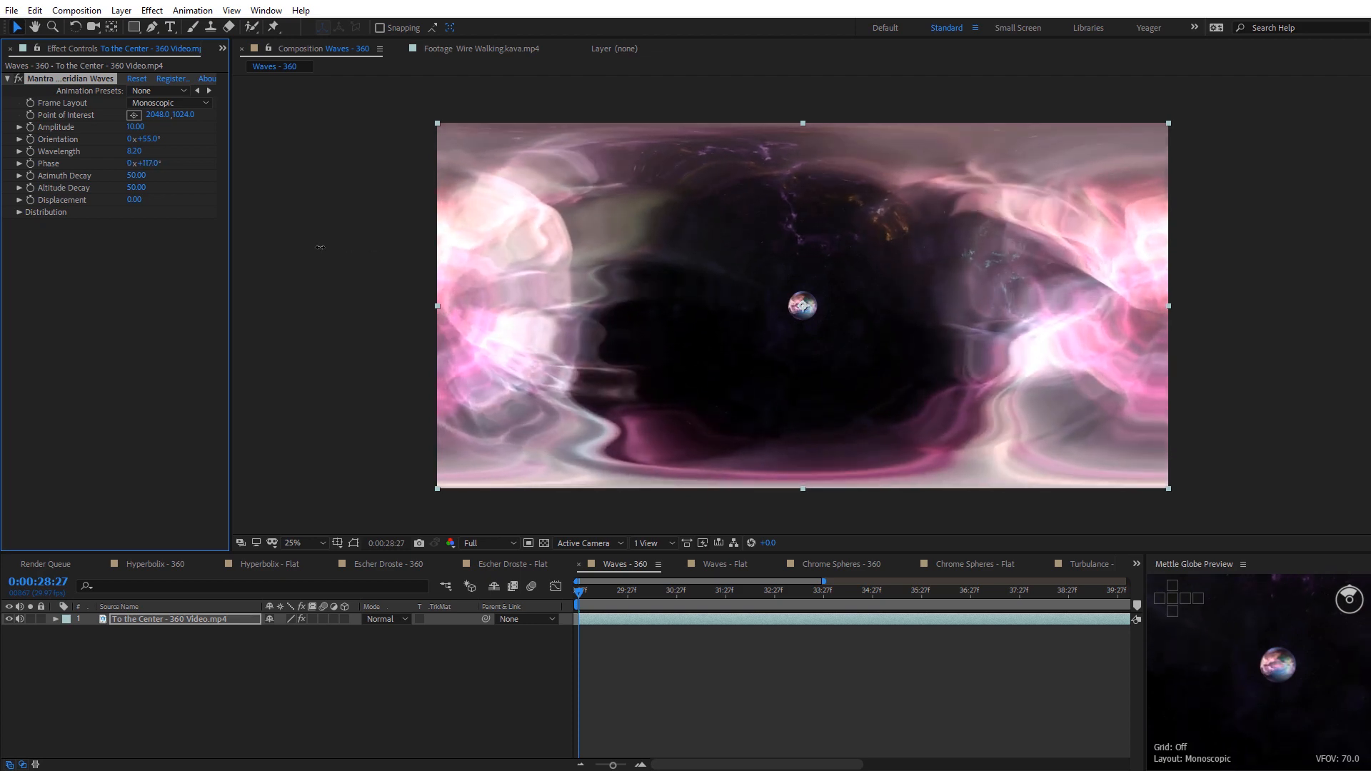
pyautogui.moveTo(133, 131); pyautogui.dragTo(468, 250)
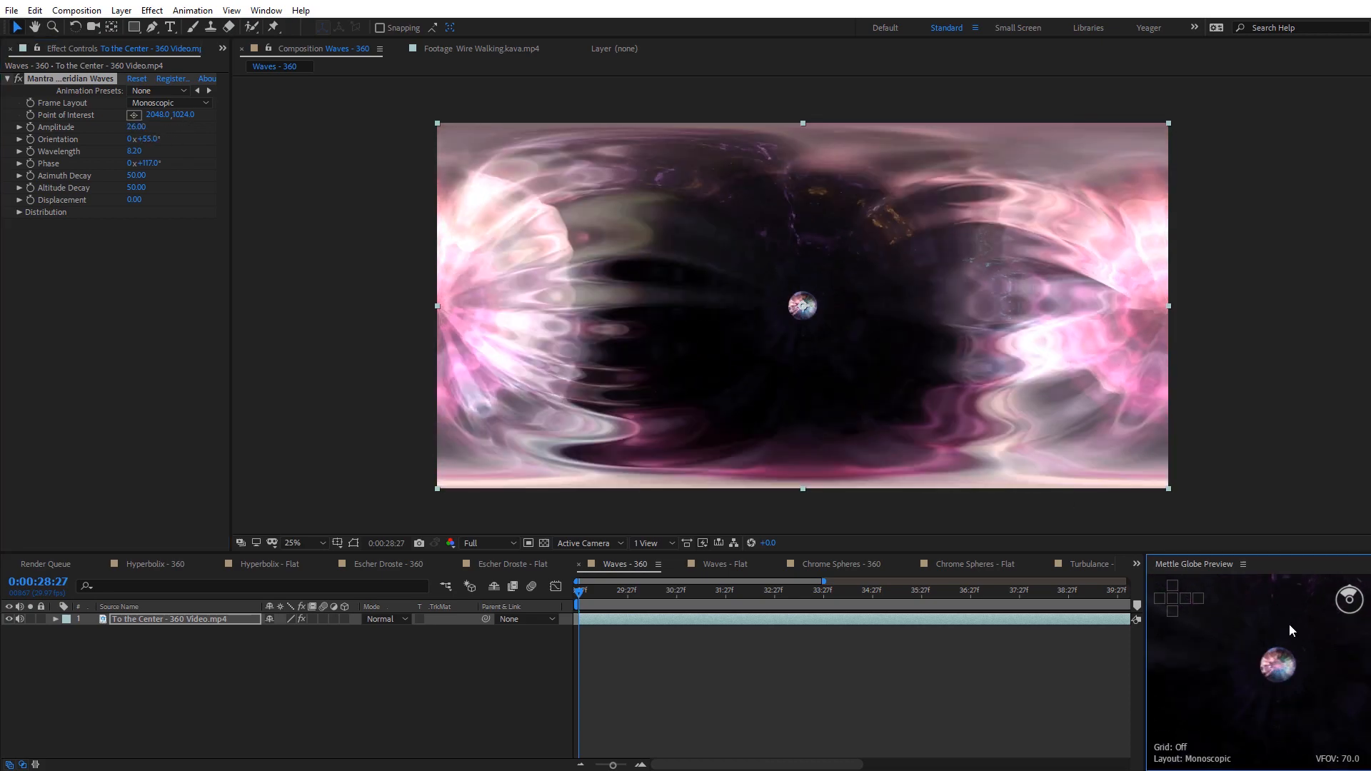
# Look around the Meridian Waves result in the enlarged Mettle Globe Preview
pyautogui.press('`')
pyautogui.moveTo(1004, 446); pyautogui.dragTo(878, 325)
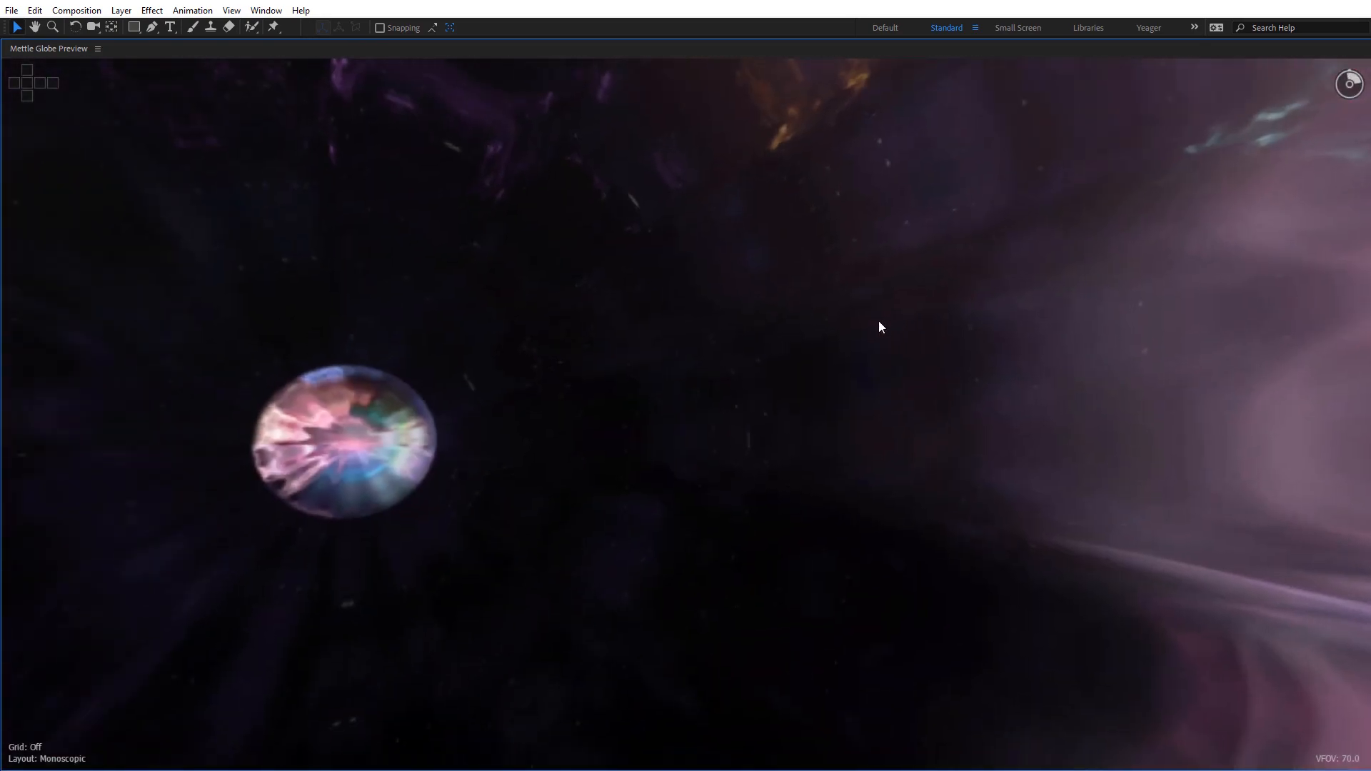
pyautogui.press('`')
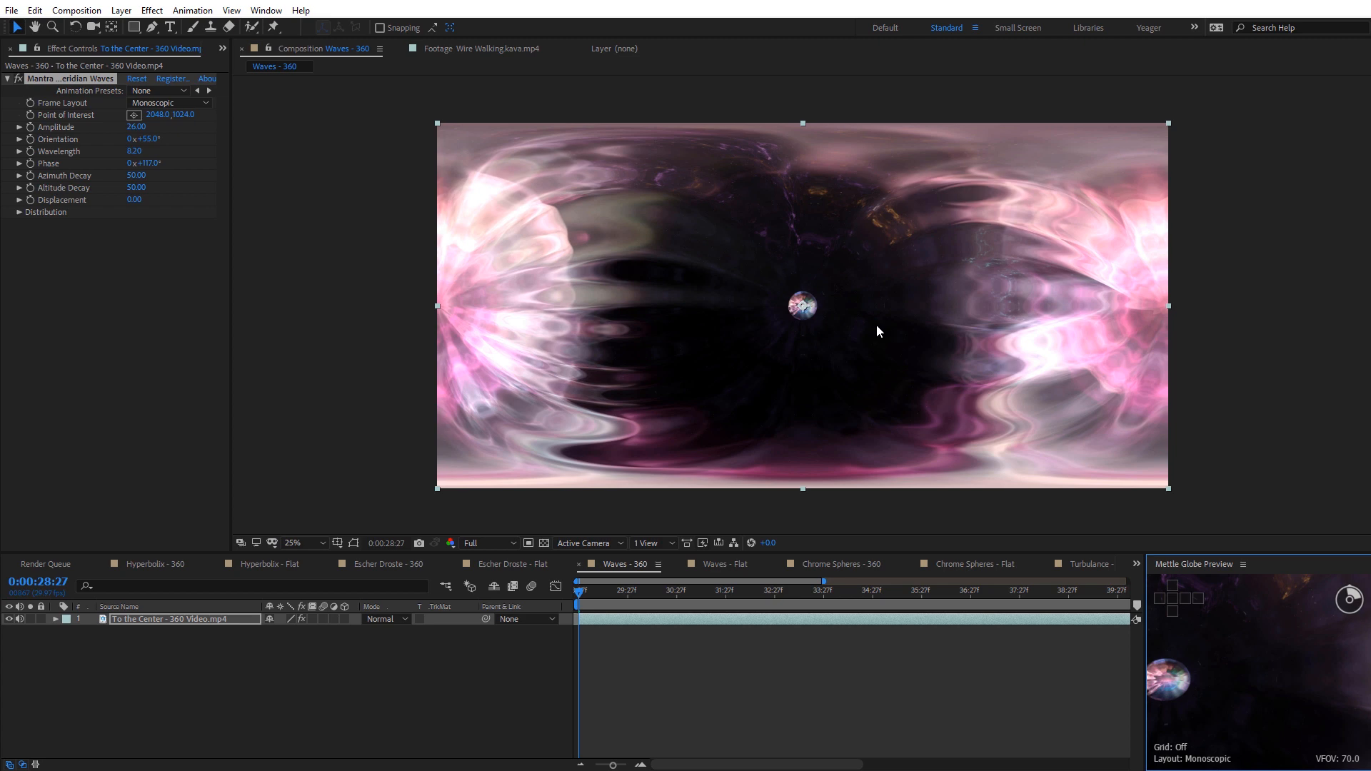
# In the Meridian Waves Distribution settings, set Number Of Instances to 4 and Rotation Around POI to 198°
pyautogui.click(20, 212)
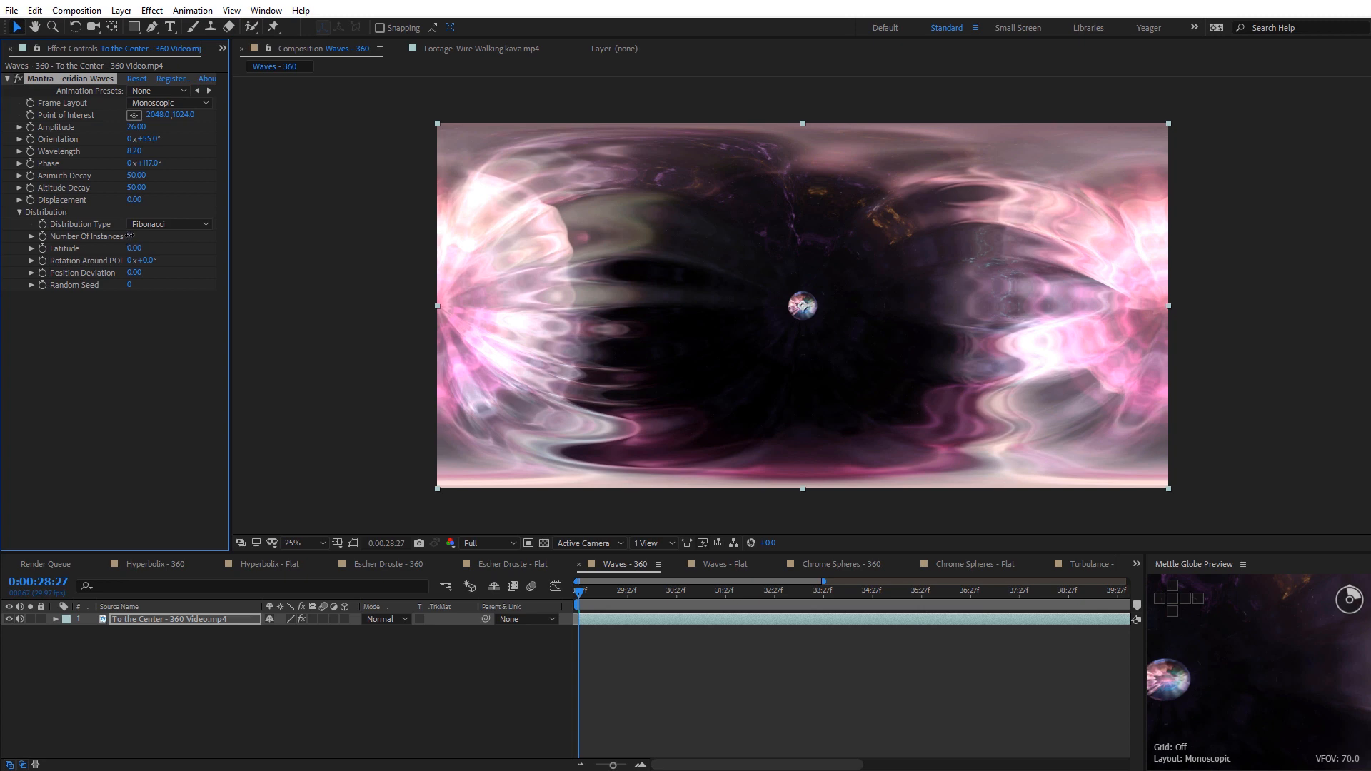
pyautogui.moveTo(132, 235)
pyautogui.mouseDown()
pyautogui.moveTo(163, 236)
pyautogui.moveTo(149, 236)
pyautogui.mouseUp()
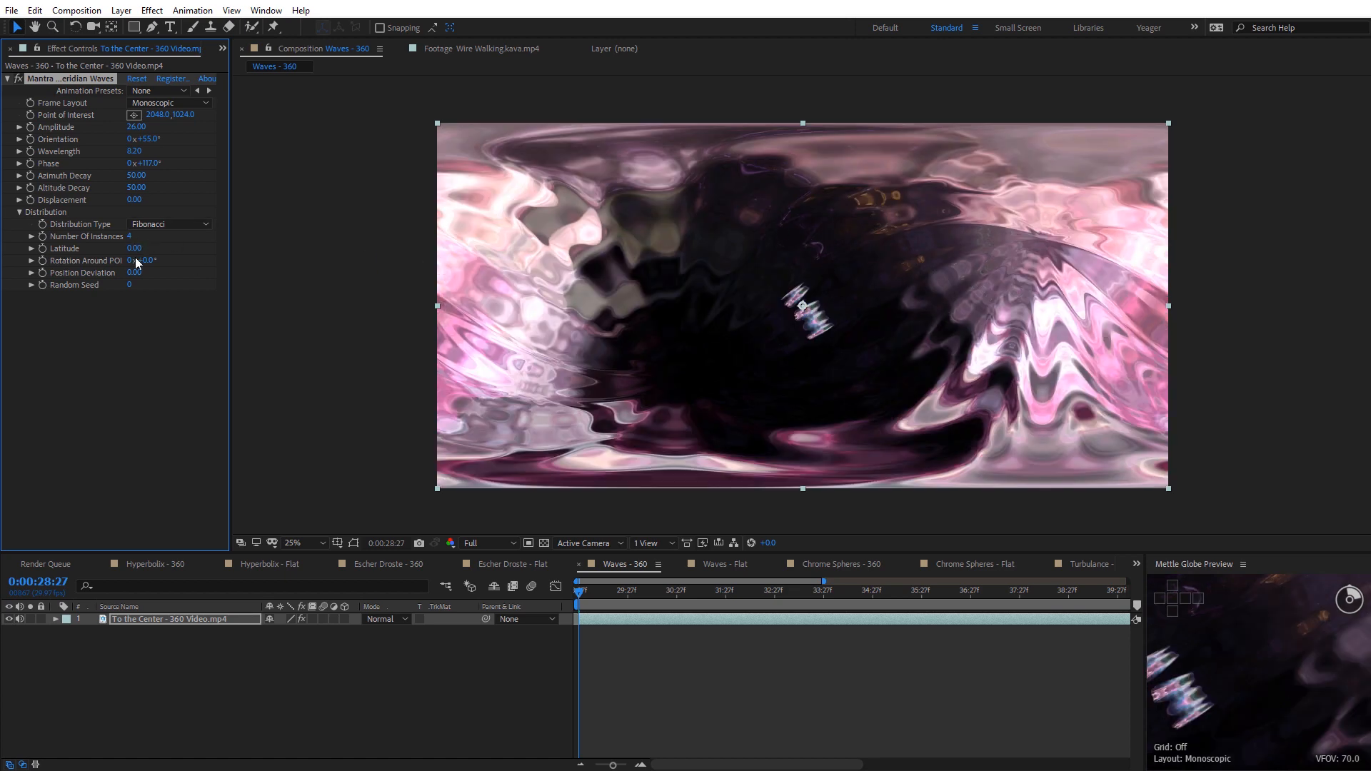
pyautogui.moveTo(147, 267); pyautogui.dragTo(270, 253)
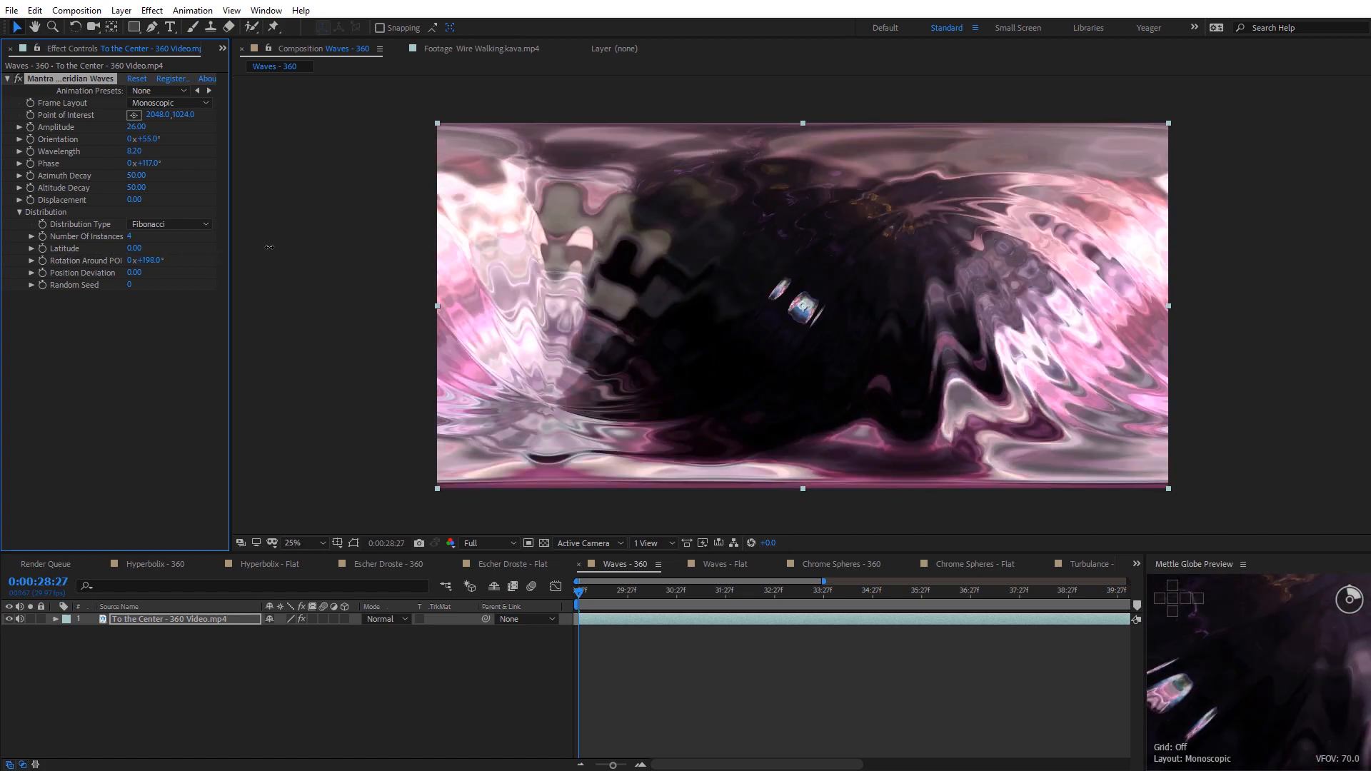
# Apply Mantra VR Meridian Waves to the Solid layer in the Waves - Flat composition
pyautogui.click(719, 566)
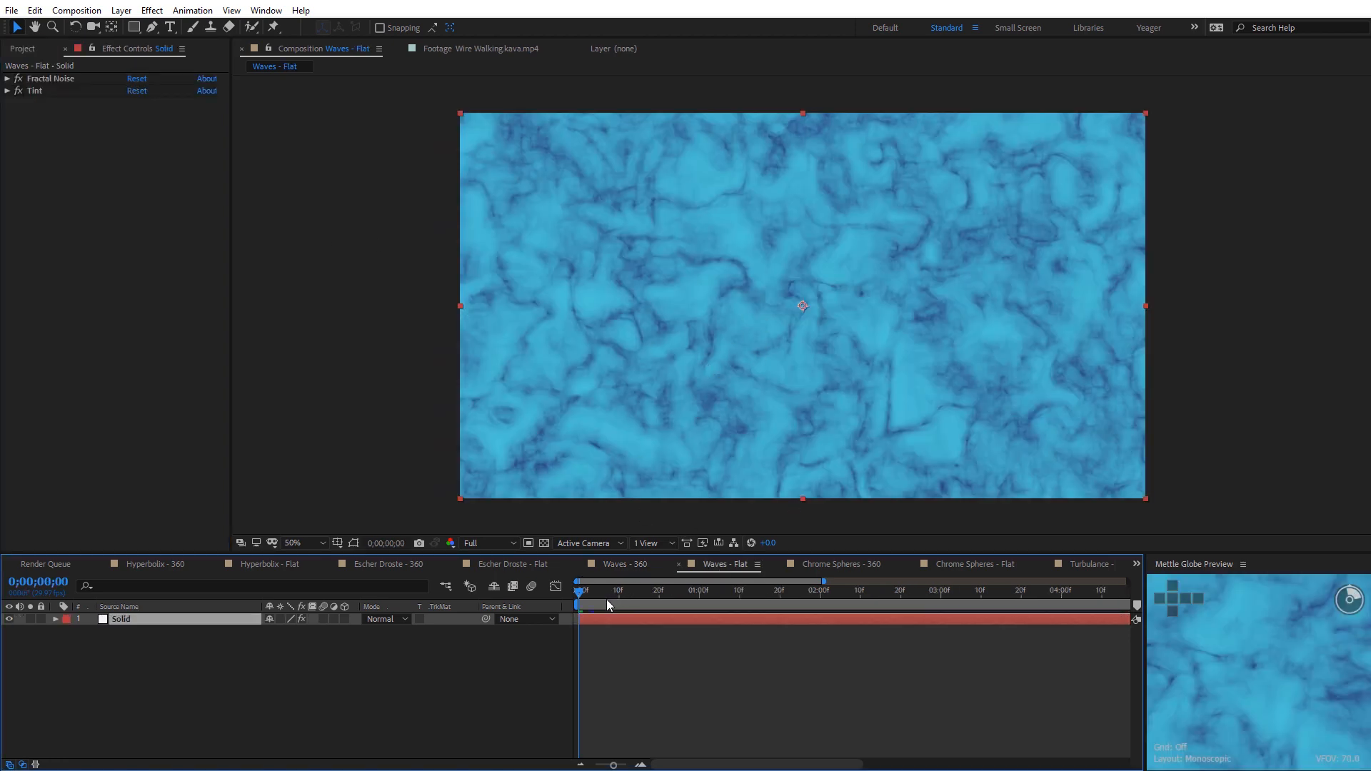
pyautogui.moveTo(579, 593); pyautogui.dragTo(539, 600)
pyautogui.click(152, 10)
pyautogui.moveTo(241, 409)
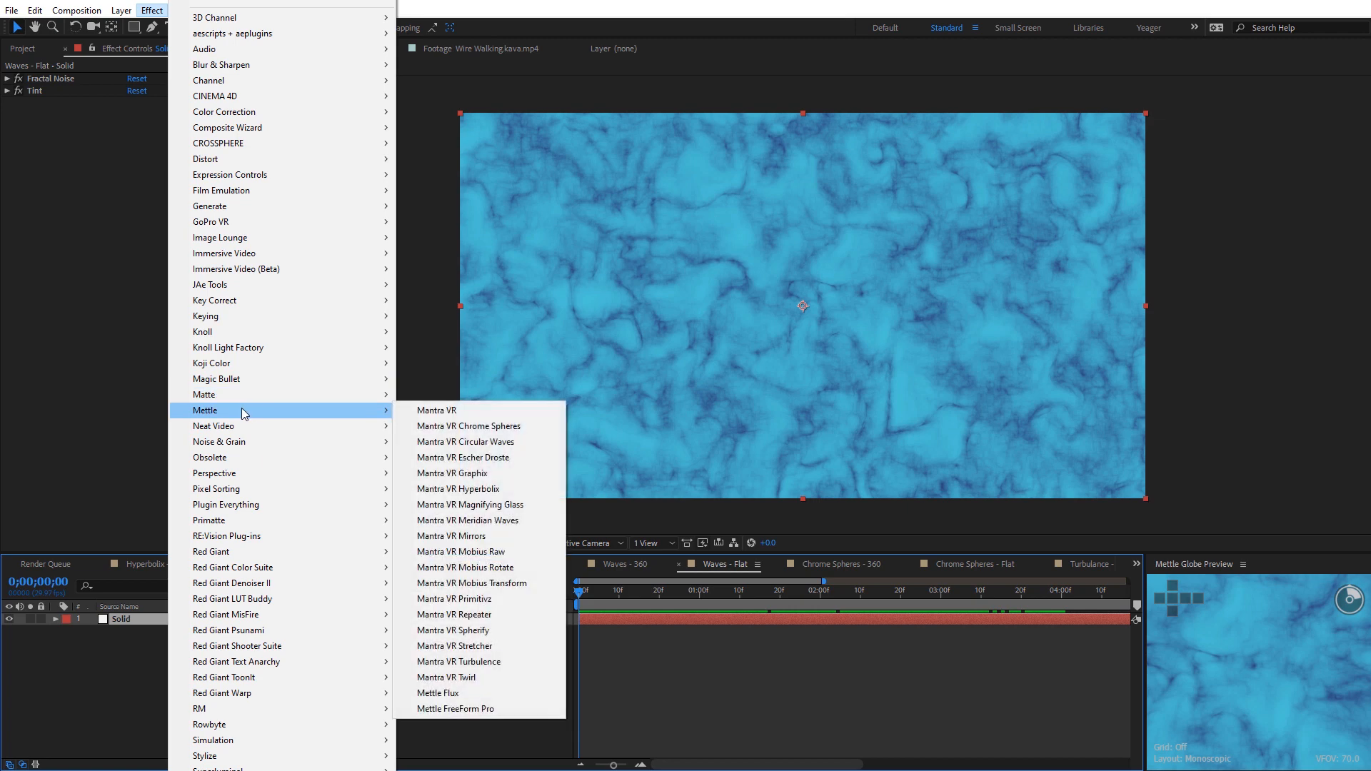
pyautogui.click(506, 527)
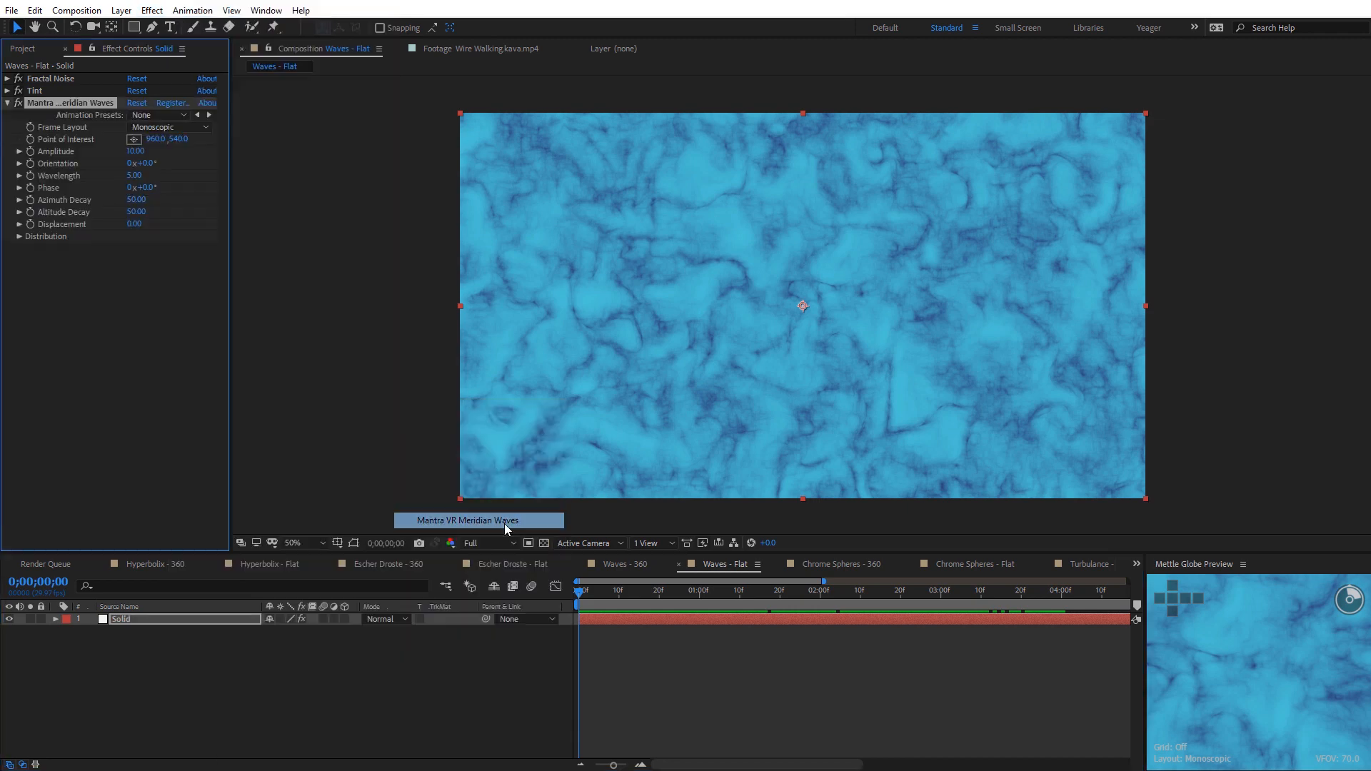
# Set the Meridian Waves Frame Layout to Rectilinear (Flat) and move its Point of Interest to 498, 854
pyautogui.click(173, 125)
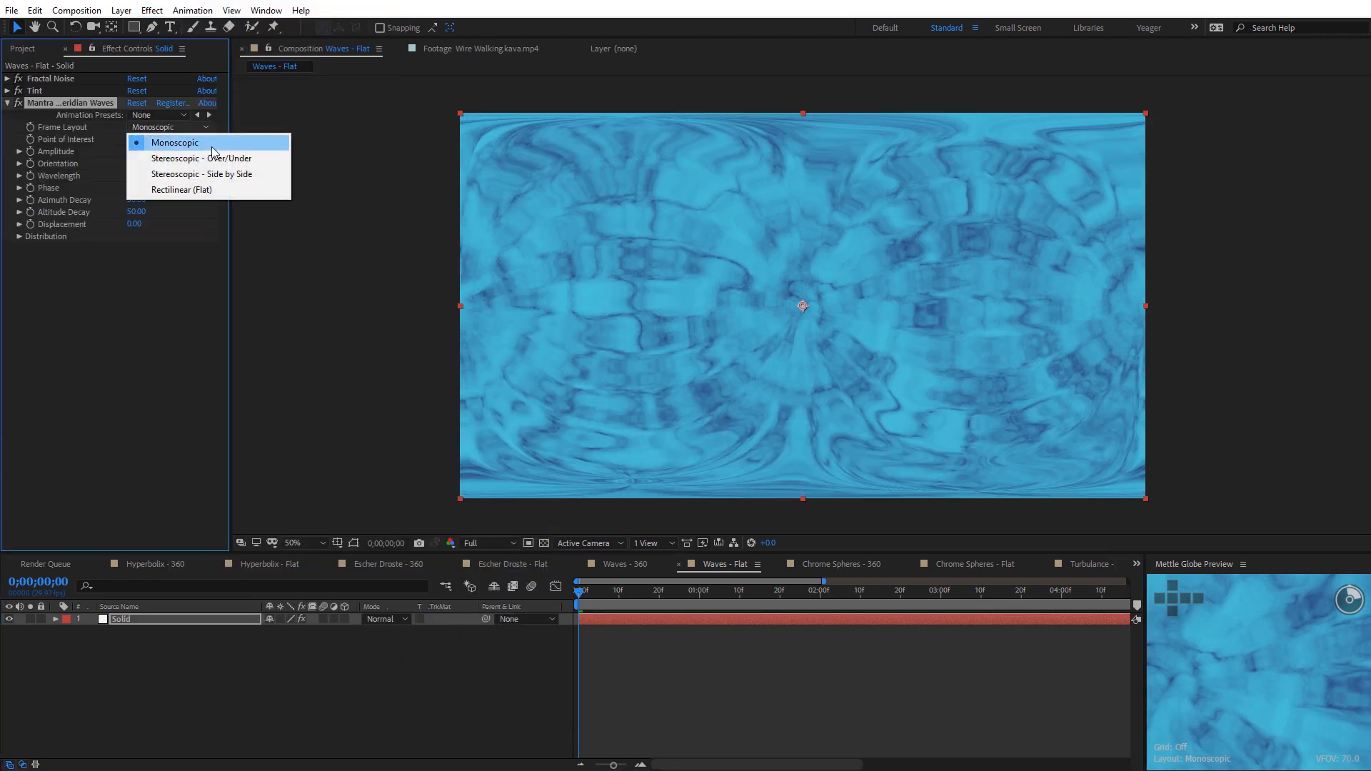
pyautogui.click(217, 189)
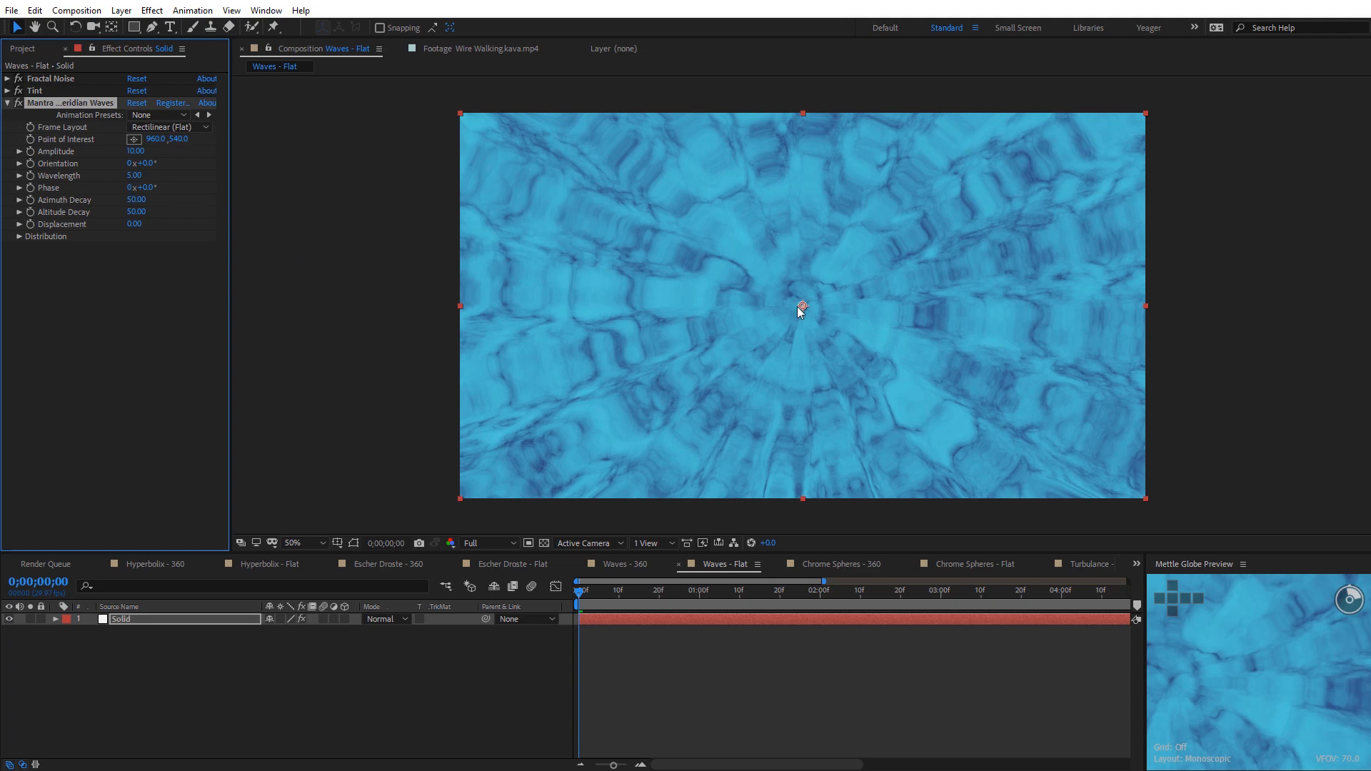
pyautogui.click(133, 139)
pyautogui.click(685, 331)
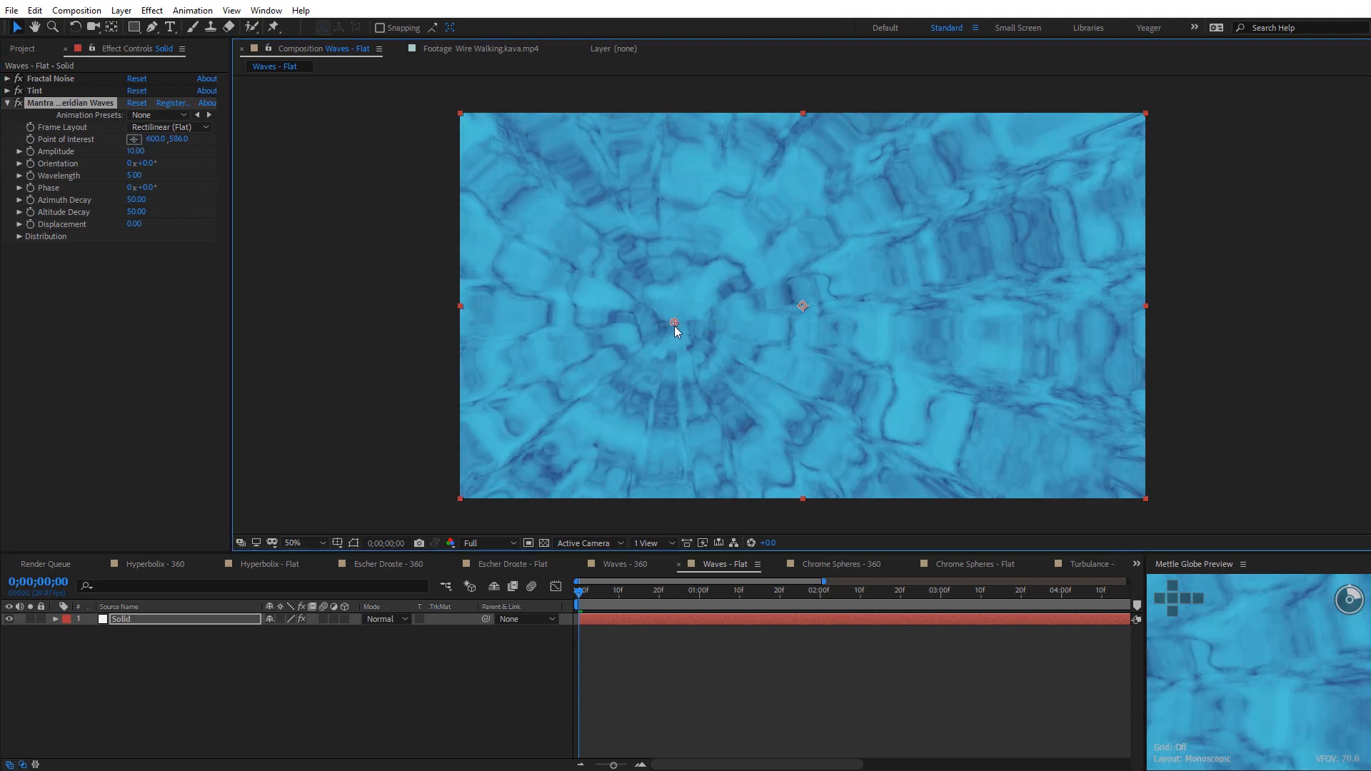
pyautogui.moveTo(738, 357); pyautogui.dragTo(637, 417)
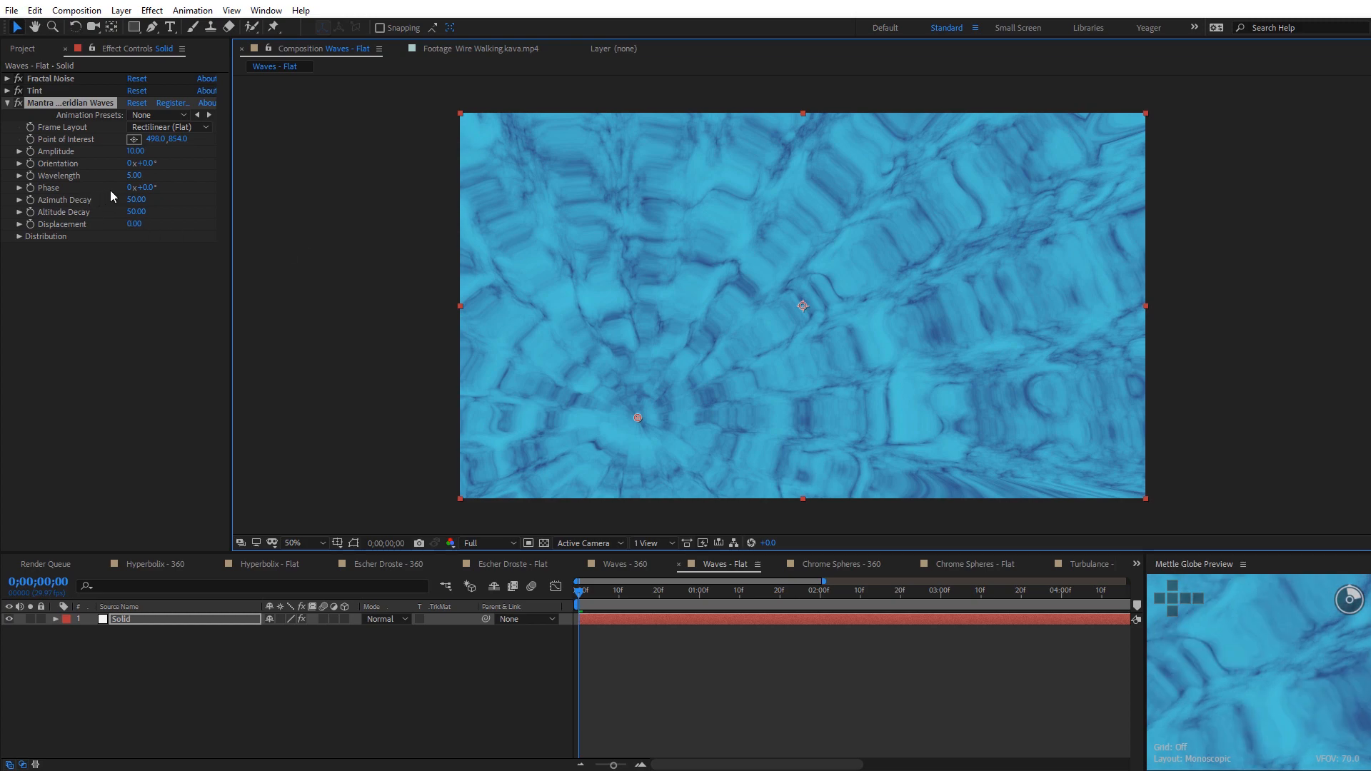
# Set the Meridian Waves Wavelength to 5.20 and add a starting Phase keyframe of 108° at the first frame
pyautogui.moveTo(134, 175); pyautogui.dragTo(155, 177)
pyautogui.moveTo(137, 183); pyautogui.dragTo(257, 221)
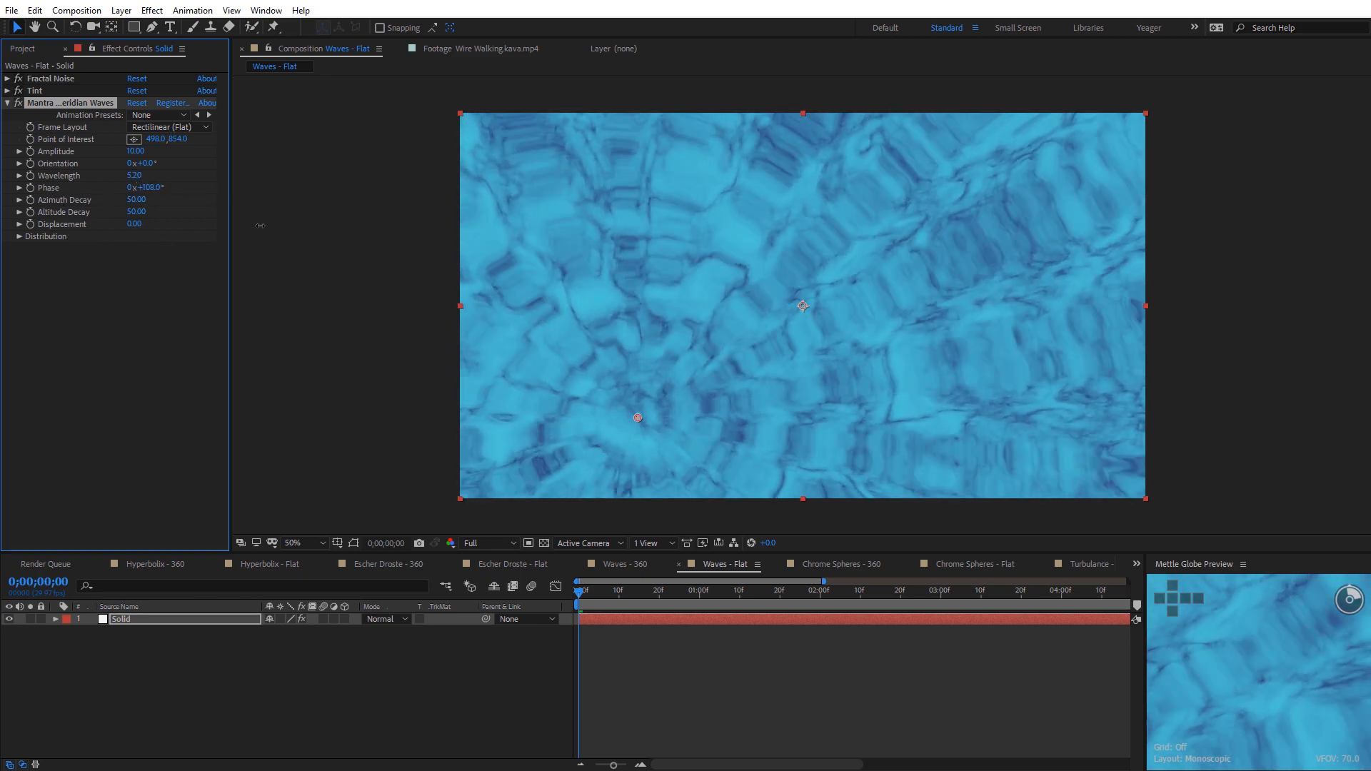
pyautogui.click(30, 188)
# Add a second Phase keyframe of 2x+108° at 0;00;09;00
pyautogui.moveTo(578, 592); pyautogui.dragTo(1125, 631)
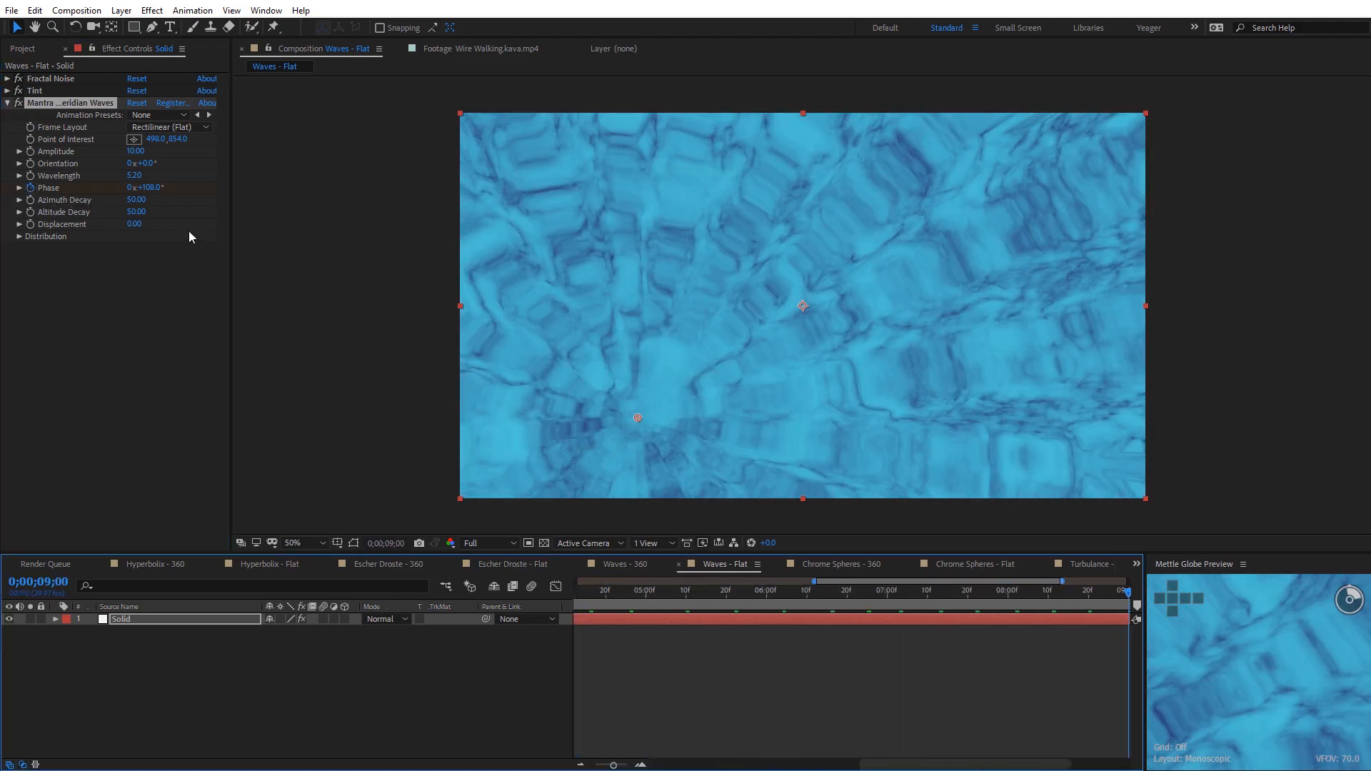
pyautogui.click(130, 188)
pyautogui.write('2')
pyautogui.press('Return')
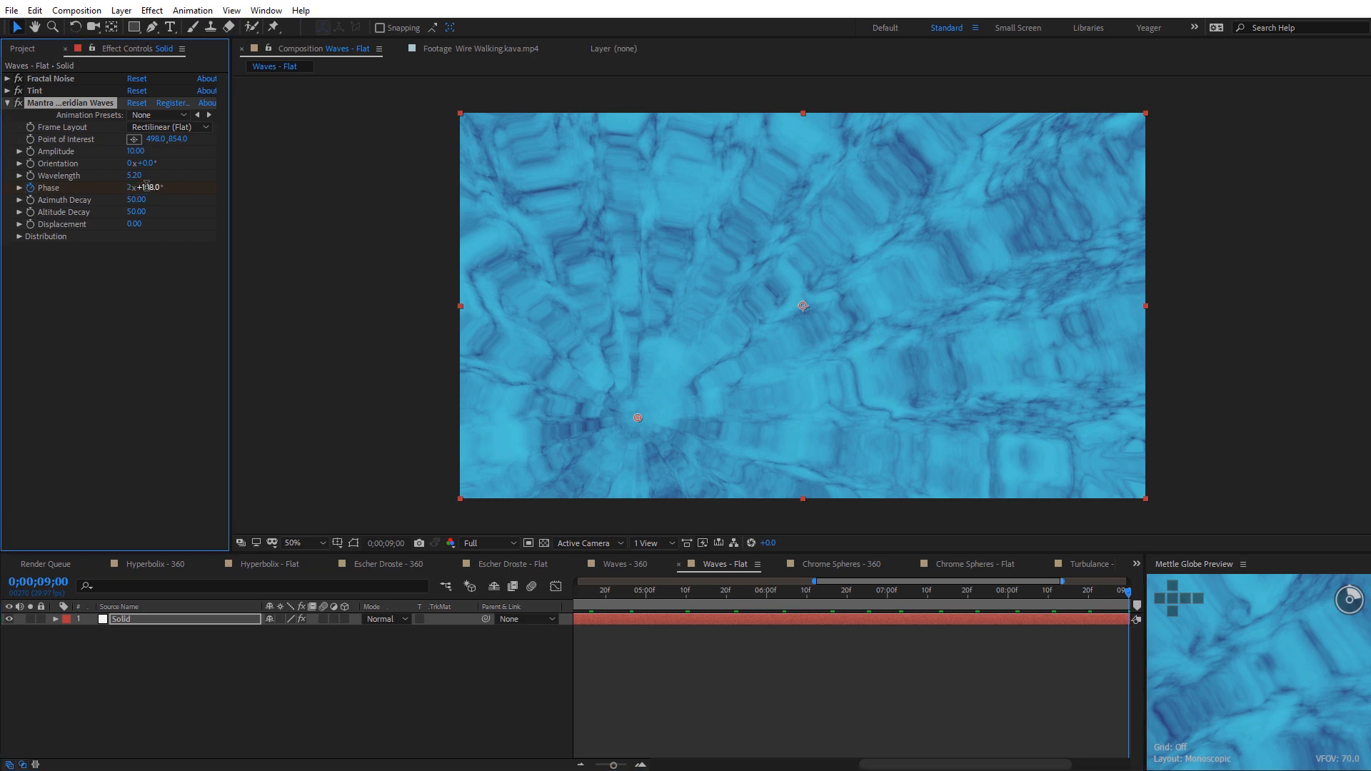
# Preview the Meridian Waves phase animation from the start of the Waves - Flat composition
pyautogui.moveTo(613, 765); pyautogui.dragTo(595, 765)
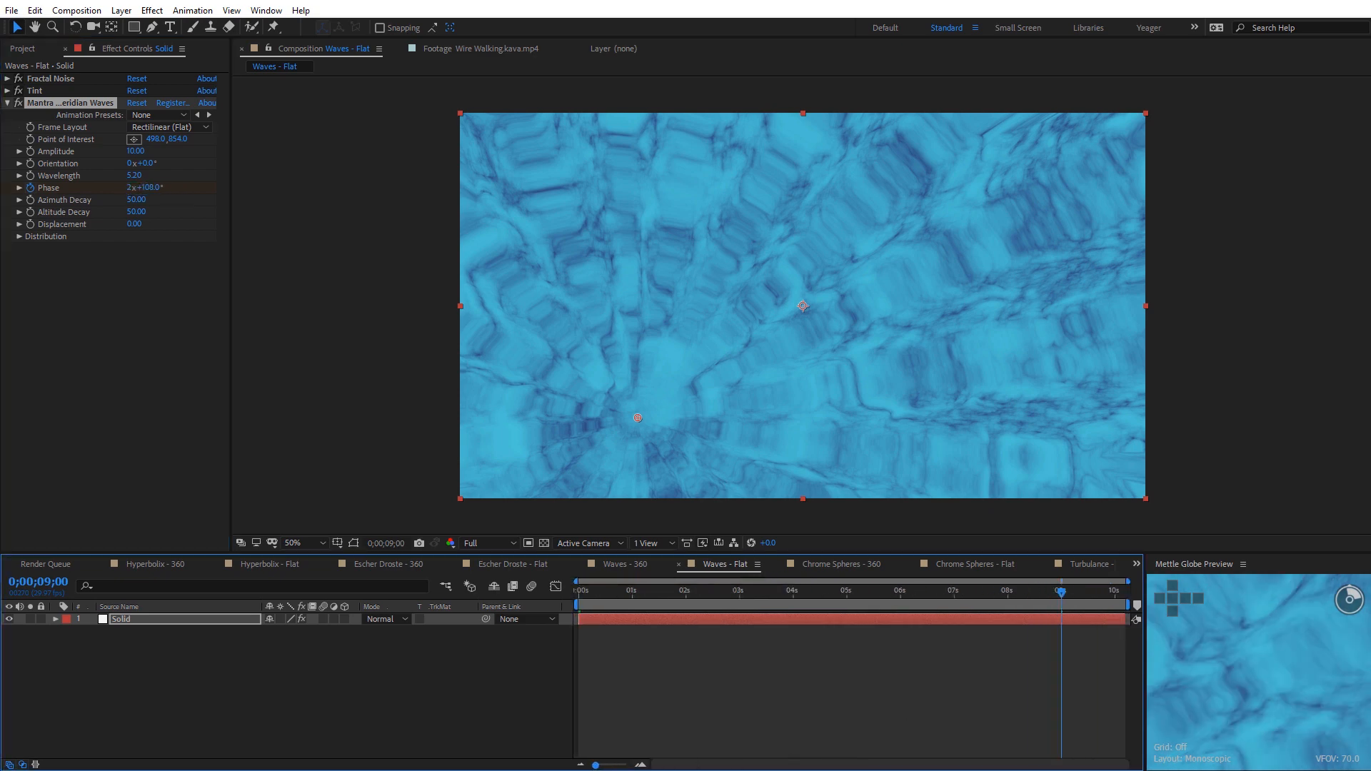
pyautogui.moveTo(584, 597); pyautogui.dragTo(569, 602)
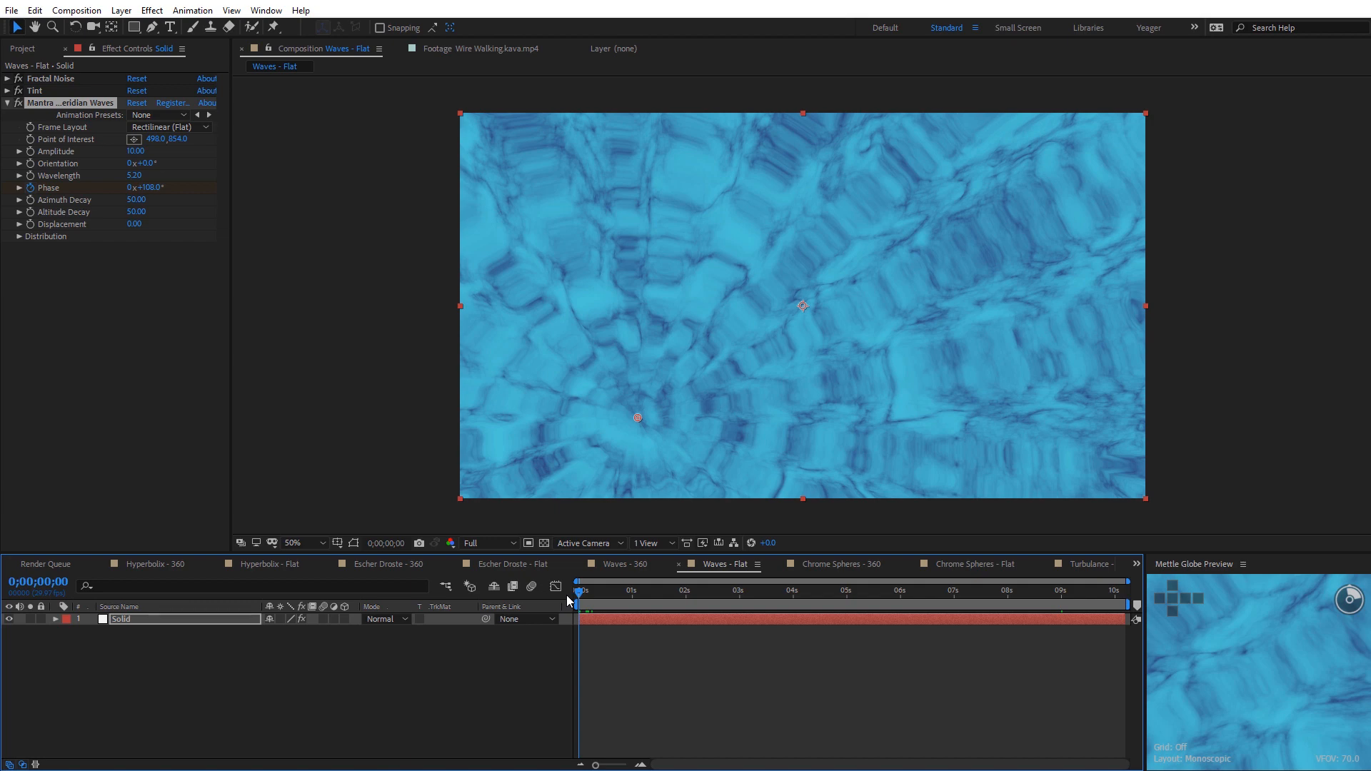
pyautogui.press('space')
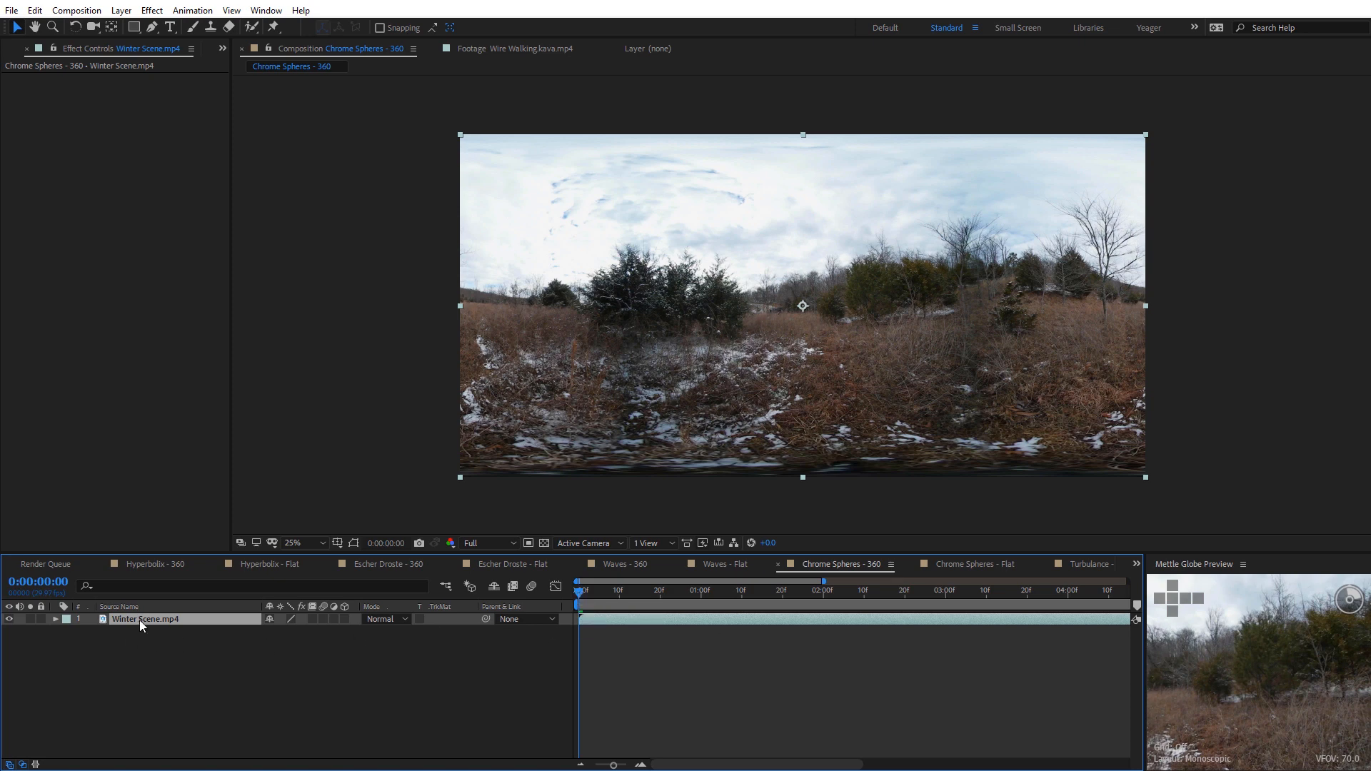
# Apply Mantra VR Chrome Spheres to the Winter Scene.mp4 layer in the Chrome Spheres - 360 composition
pyautogui.click(152, 10)
pyautogui.moveTo(259, 408)
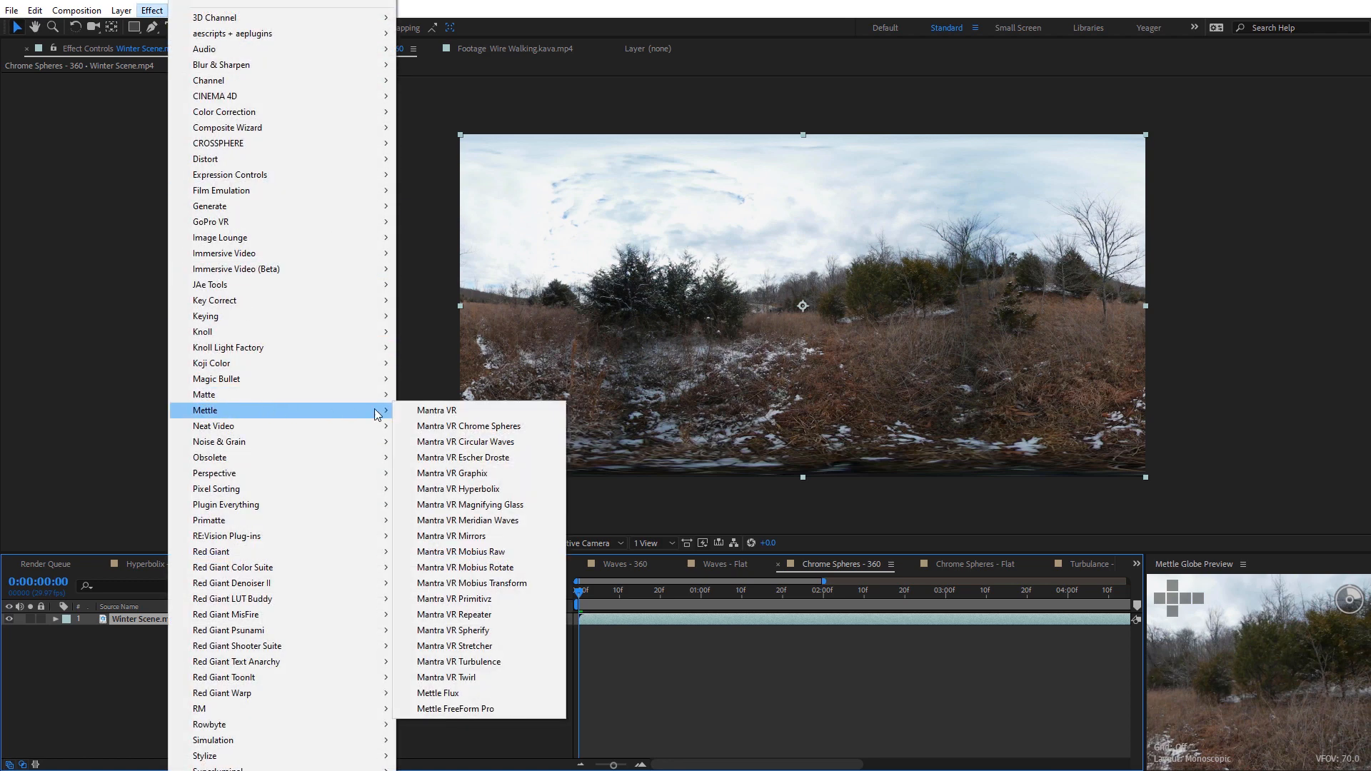
pyautogui.click(475, 427)
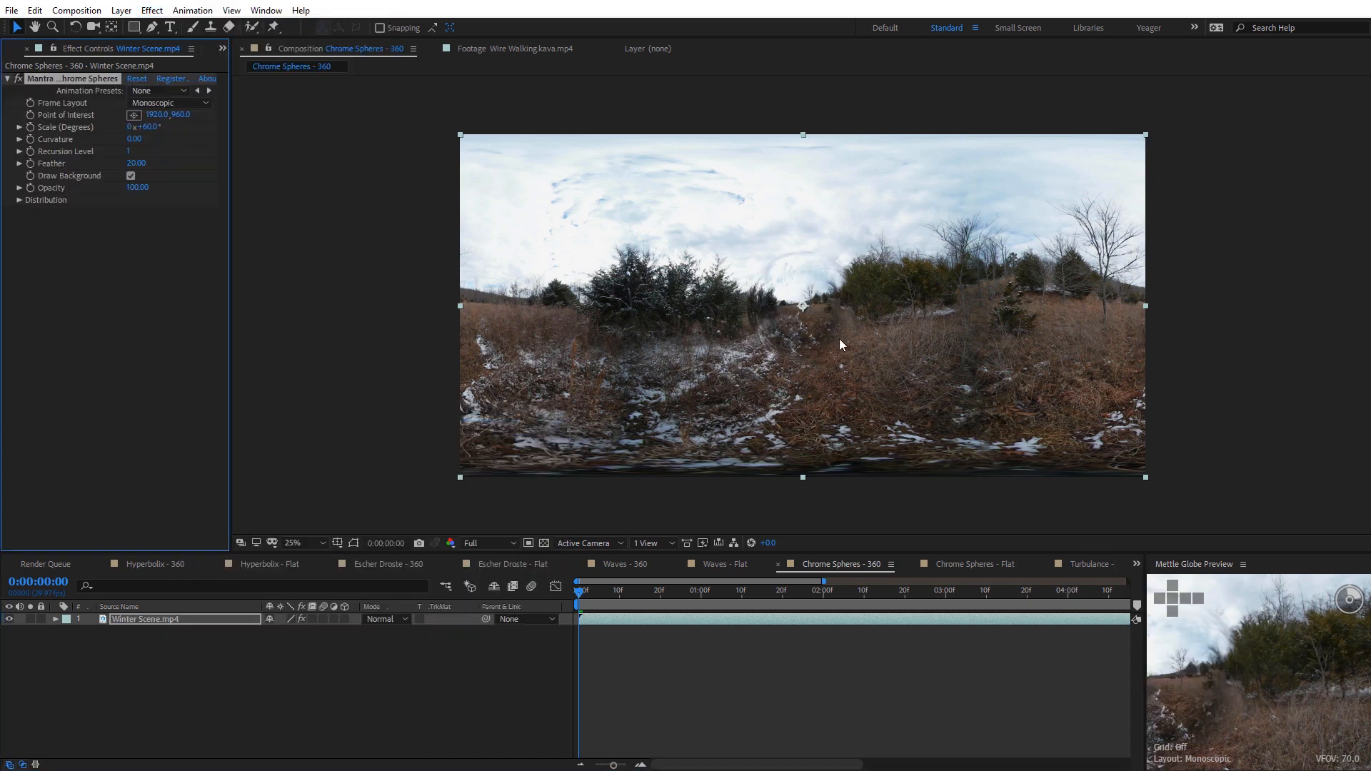
# Set the Chrome Spheres Scale to 65° and the Distribution's Number Of Instances to 9
pyautogui.press('/')
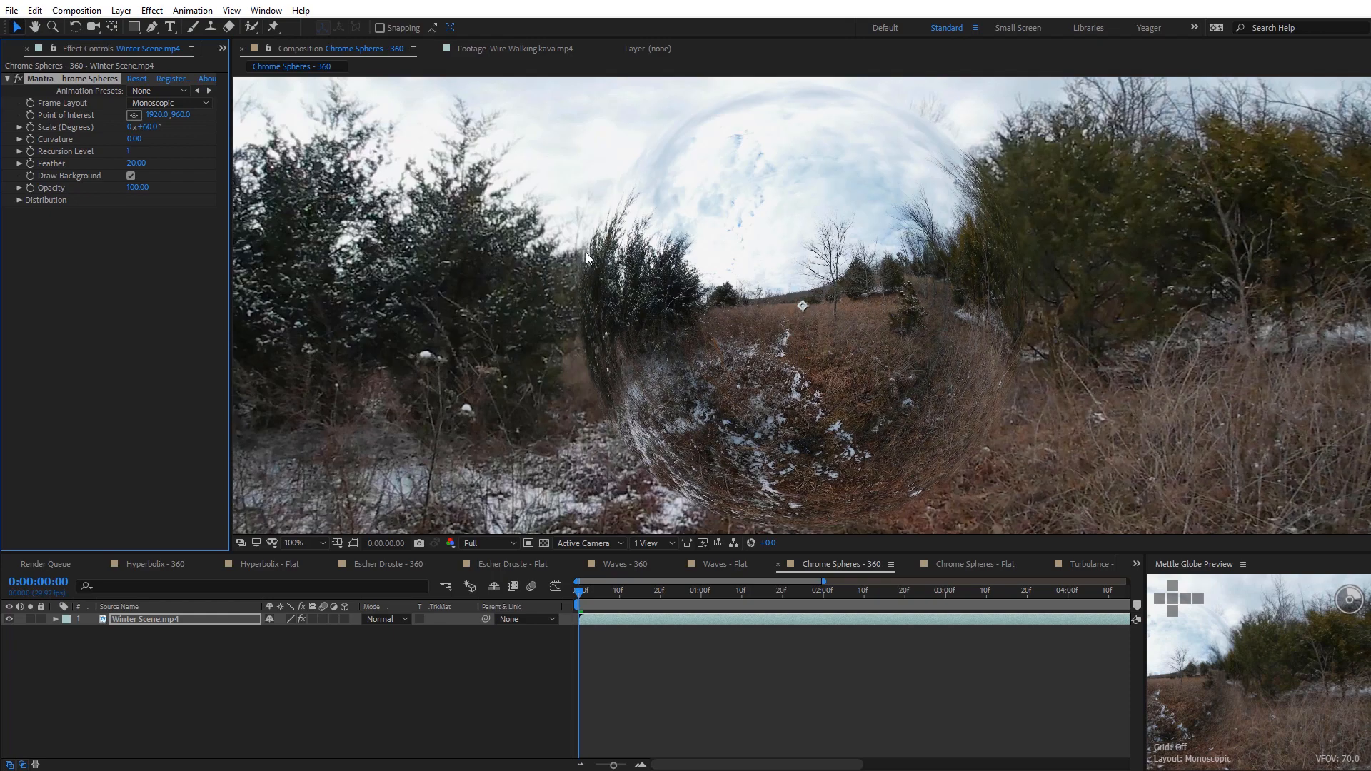
pyautogui.press(',')
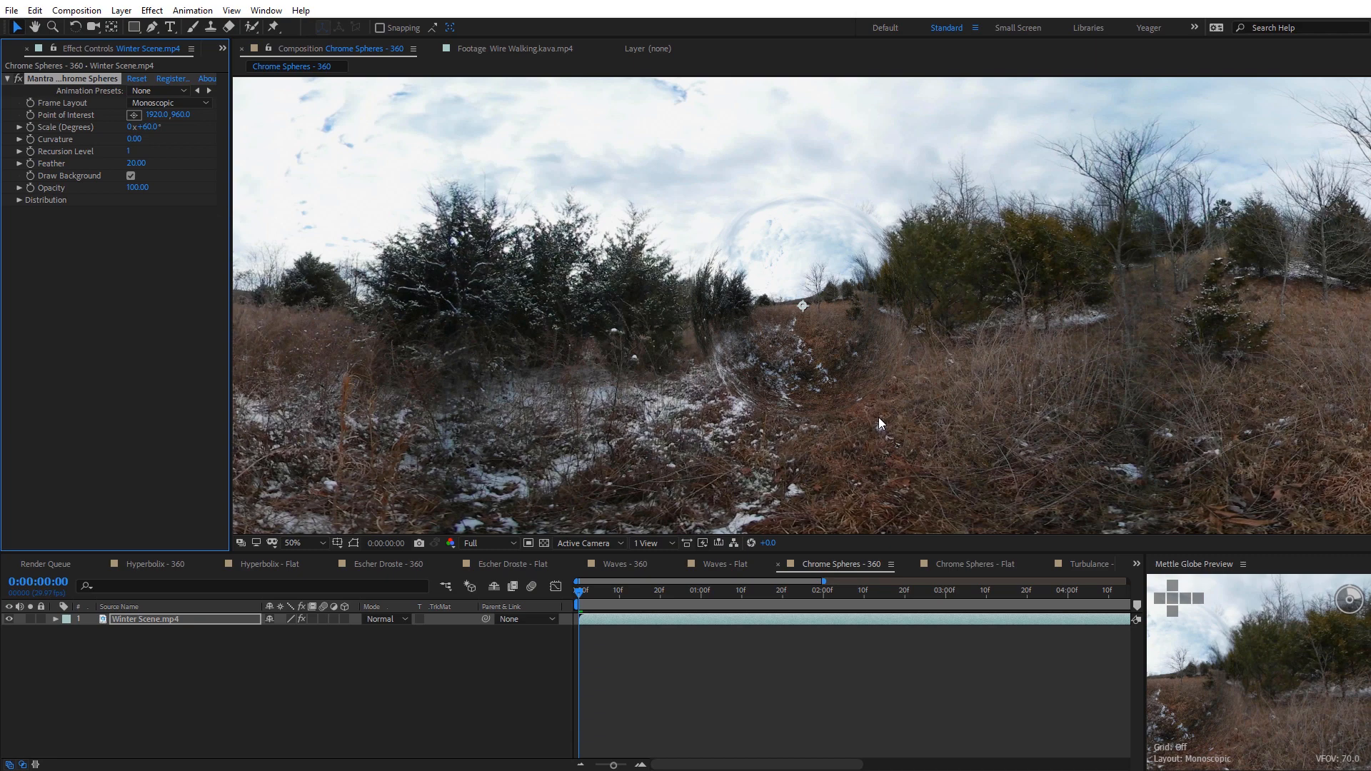
pyautogui.press(',')
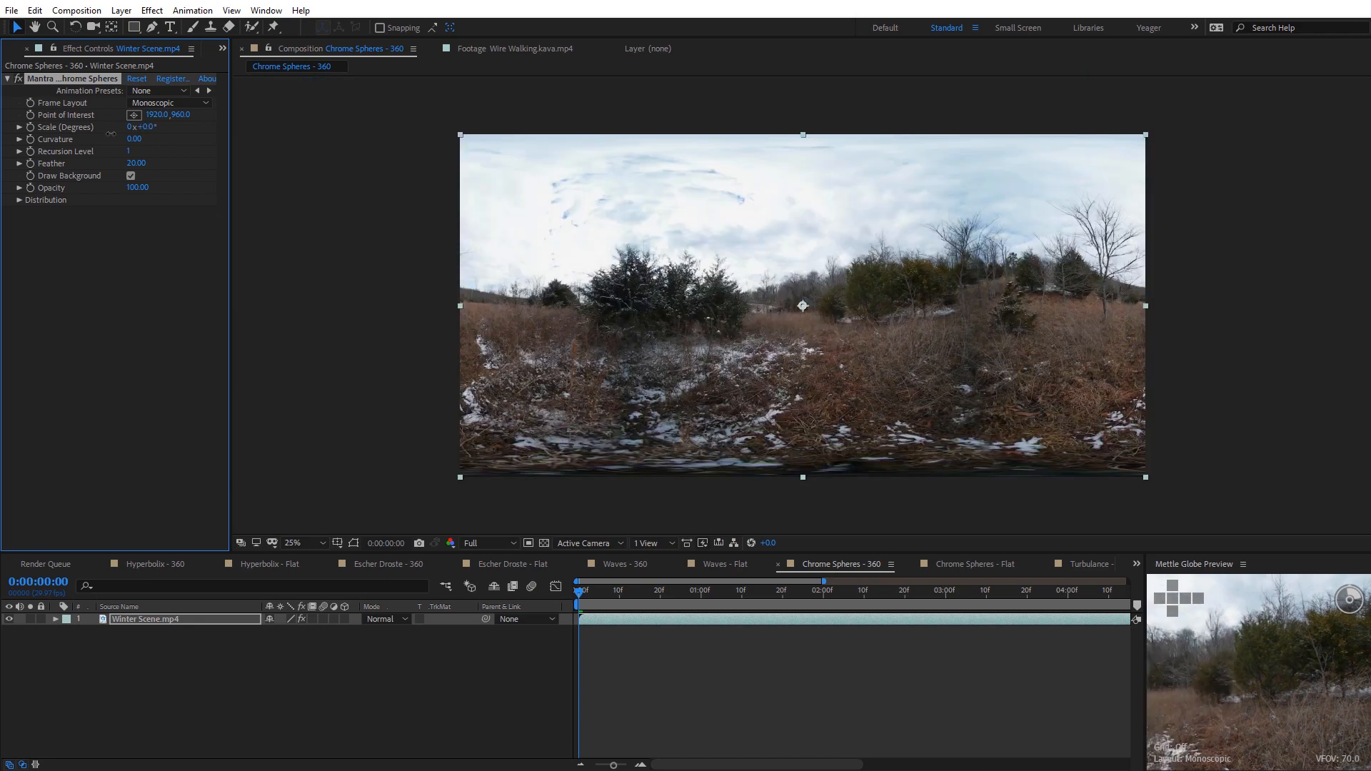
pyautogui.moveTo(151, 127); pyautogui.dragTo(178, 175)
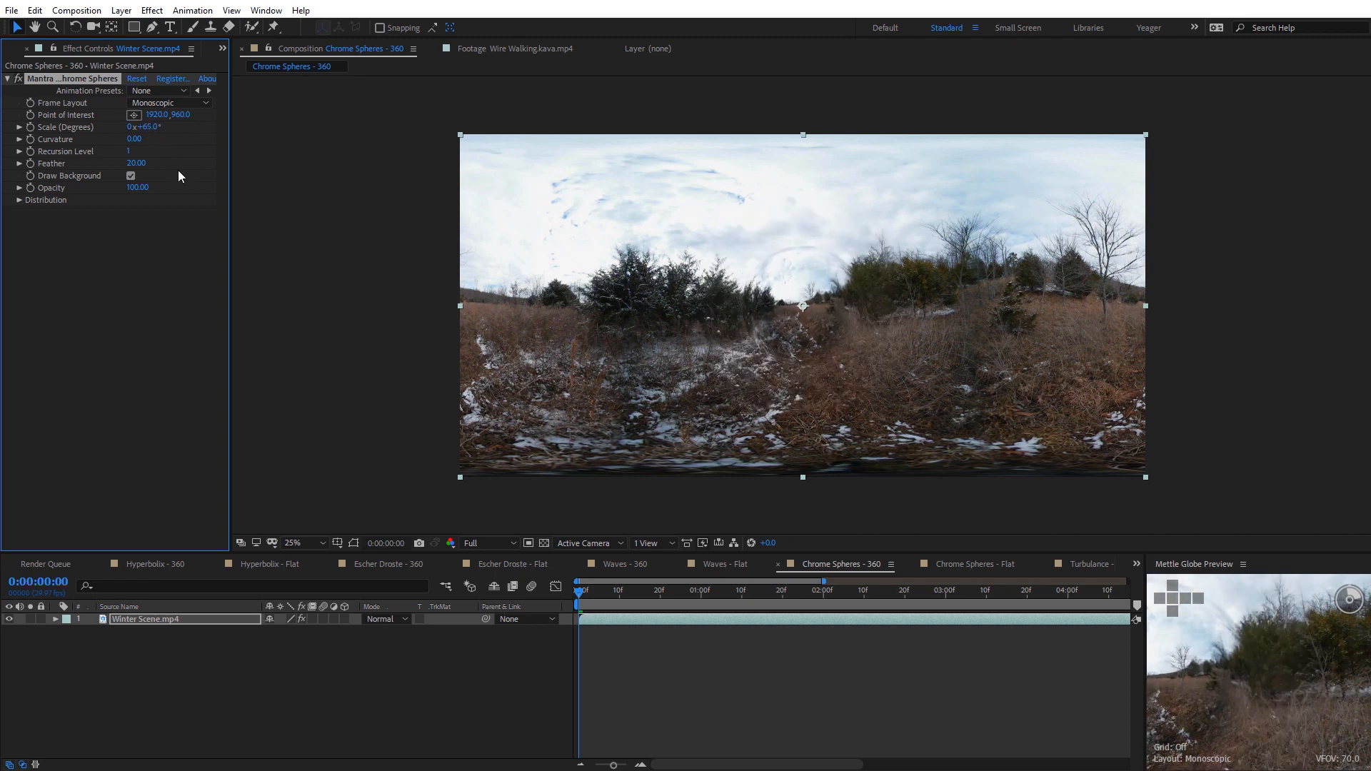
pyautogui.click(19, 202)
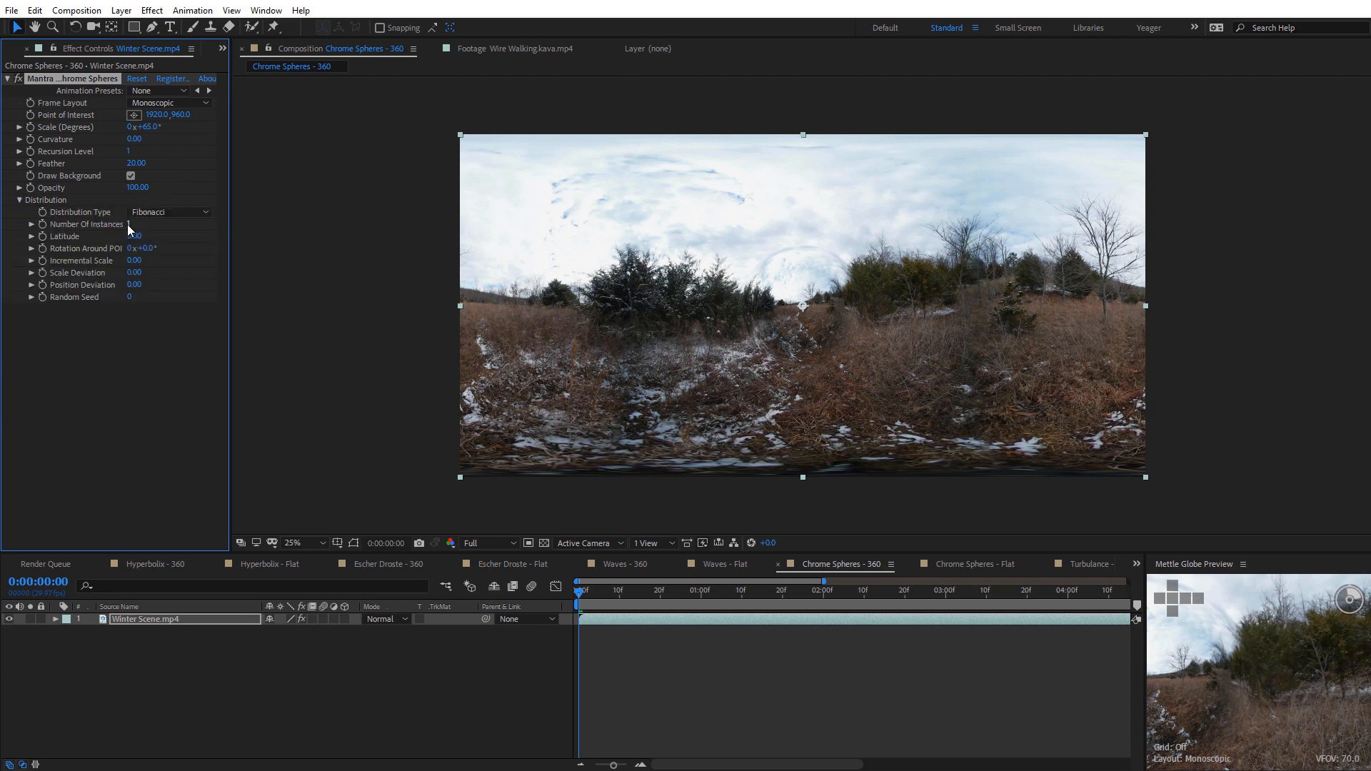
pyautogui.moveTo(127, 225); pyautogui.dragTo(185, 227)
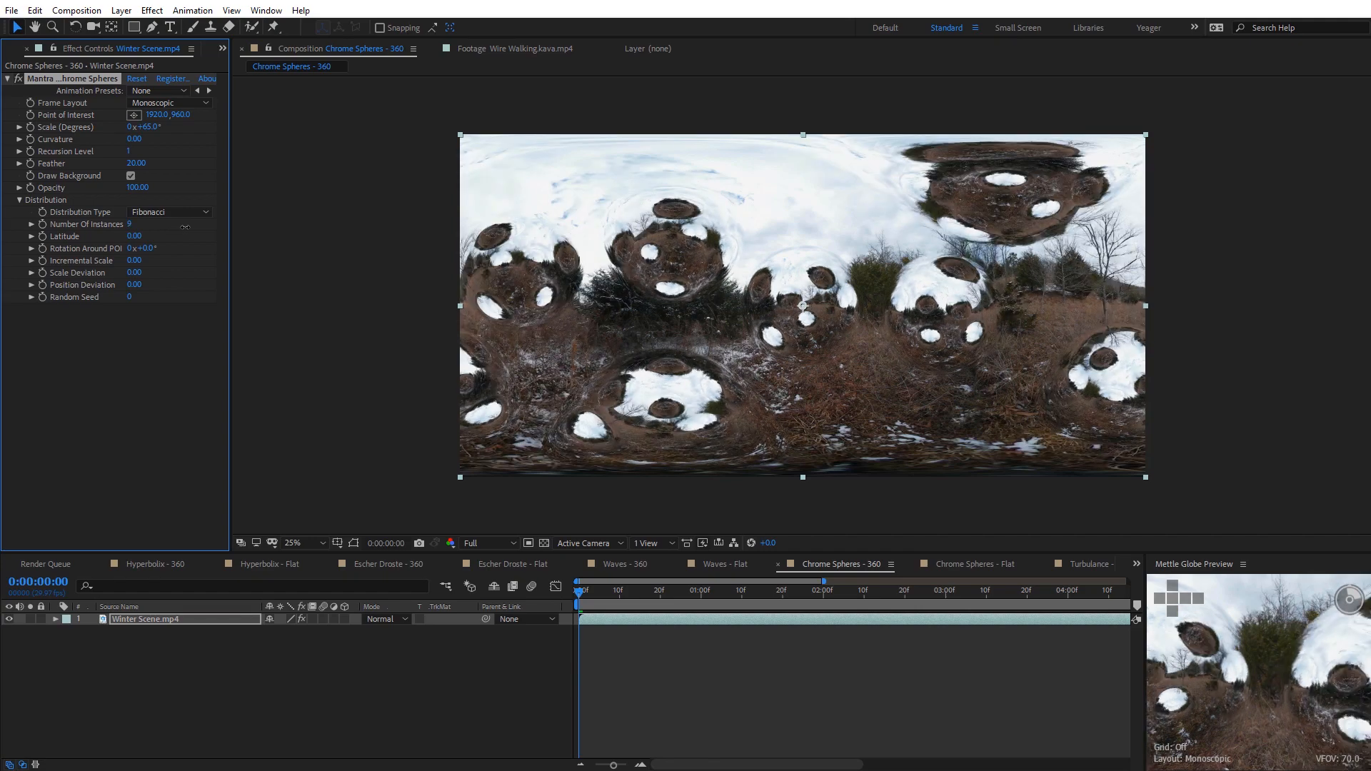
# Try Recursion Level 3 and 2 on the Chrome Spheres and set it back to 1
pyautogui.press('.')
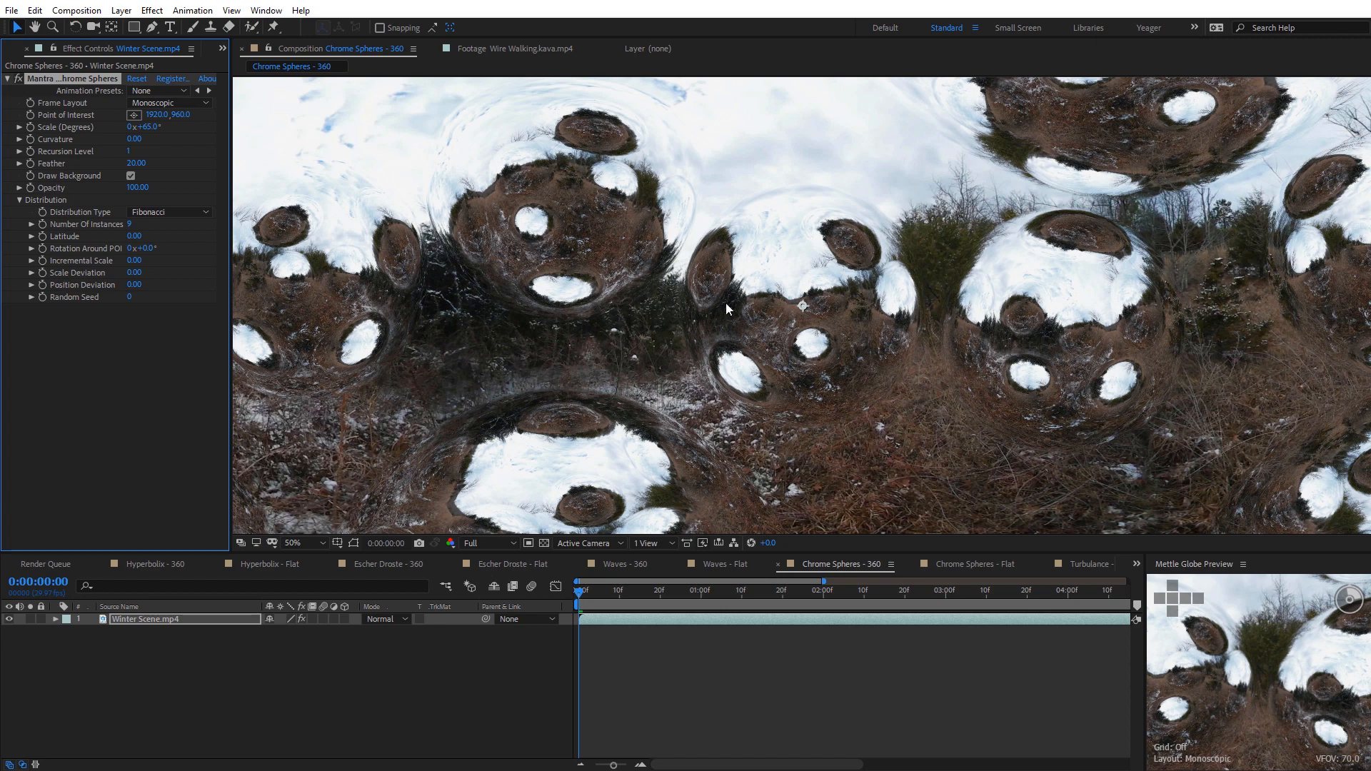
pyautogui.click(128, 152)
pyautogui.write('3')
pyautogui.press('Return')
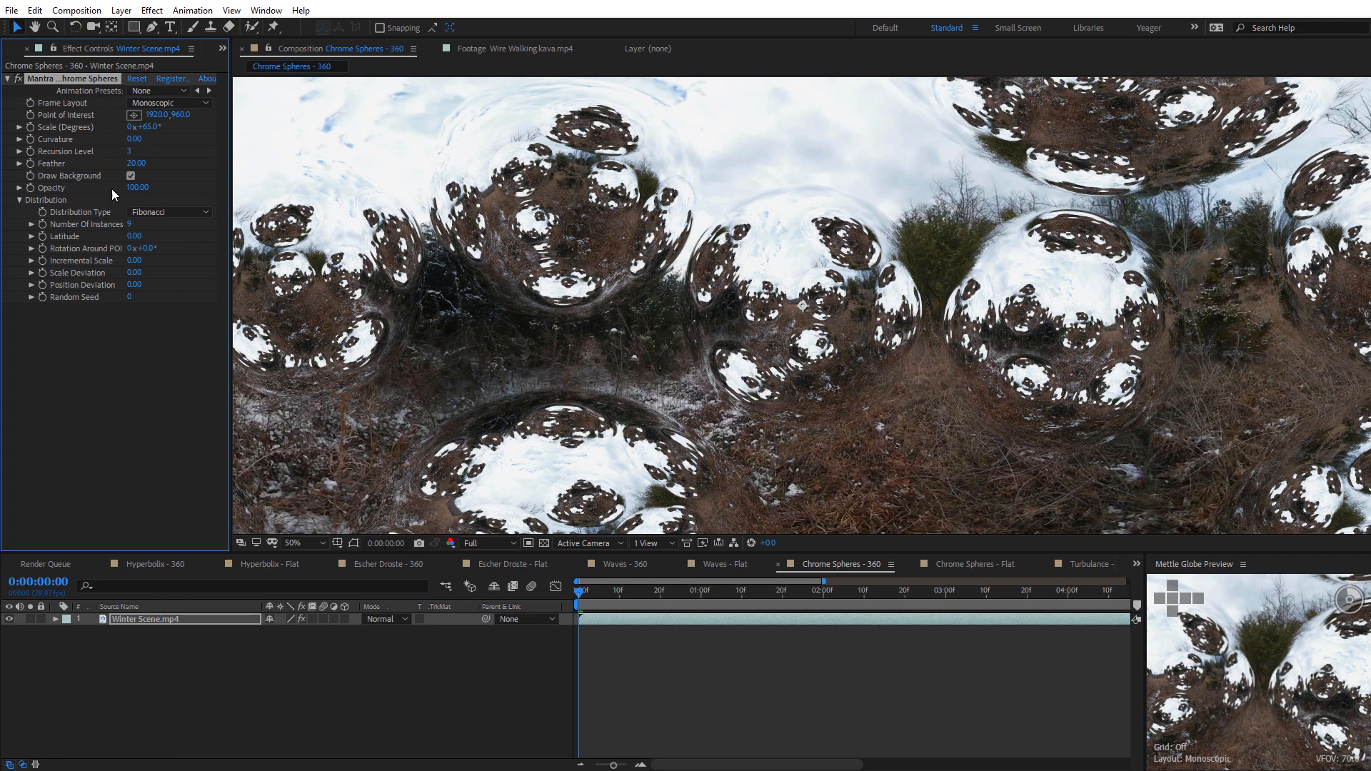
pyautogui.click(130, 151)
pyautogui.write('2')
pyautogui.press('Return')
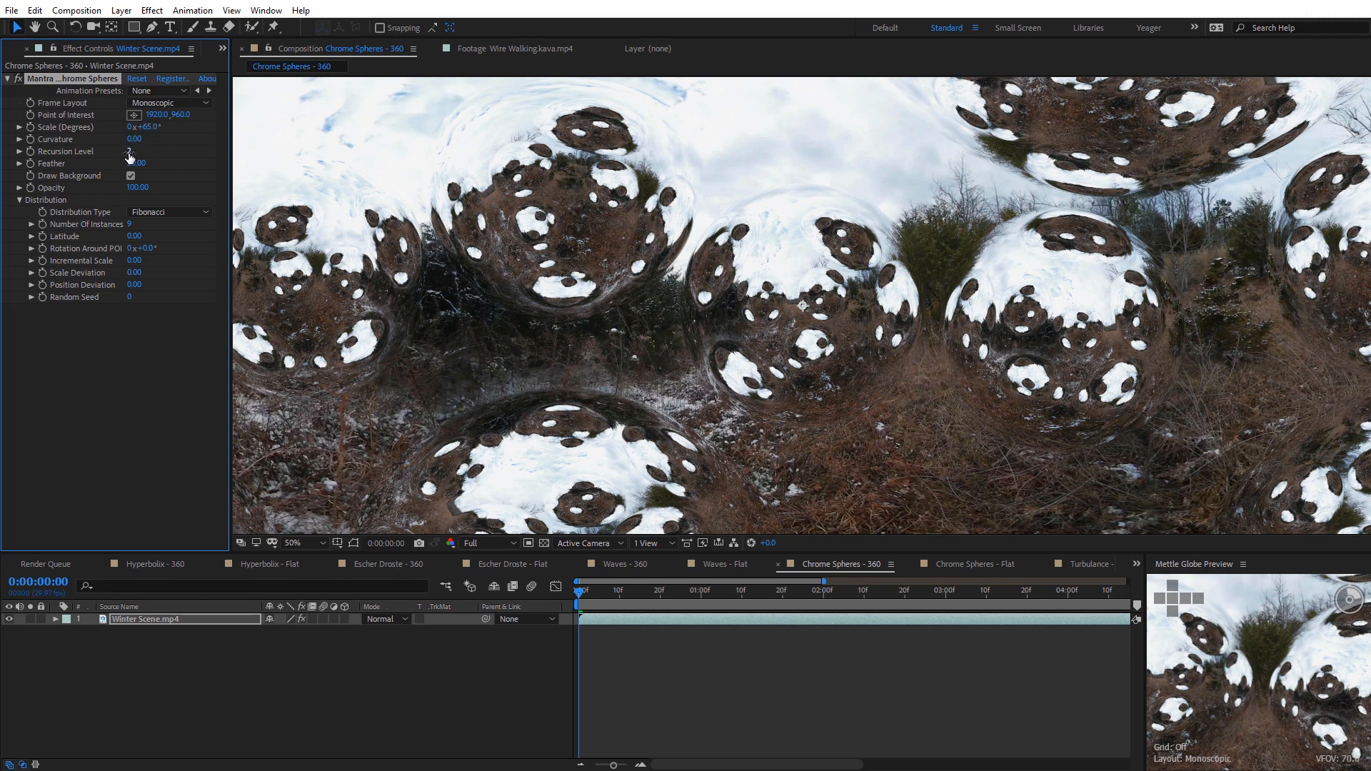
pyautogui.click(131, 151)
pyautogui.write('1')
pyautogui.press('Return')
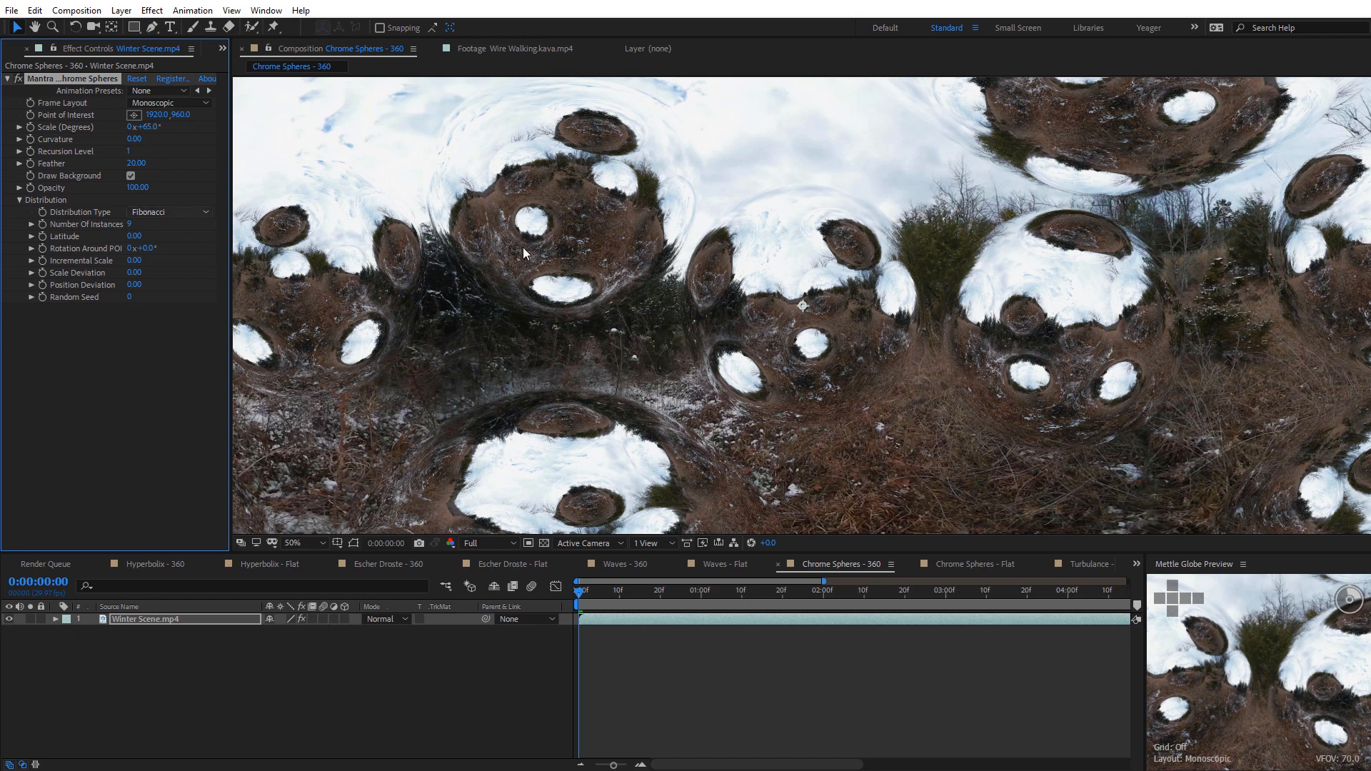
# Turn off Draw Background for the Chrome Spheres and set Rotation Around POI to 55°
pyautogui.press(',')
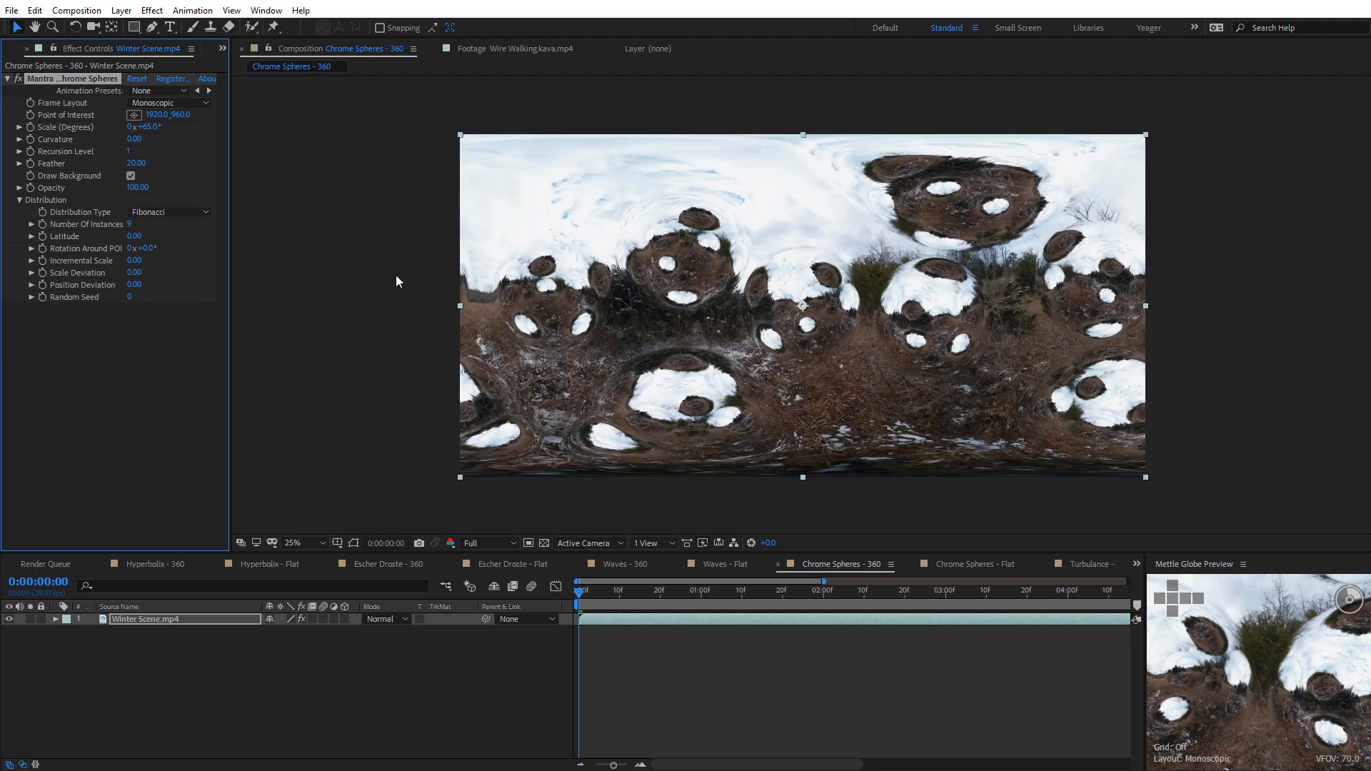
pyautogui.click(129, 175)
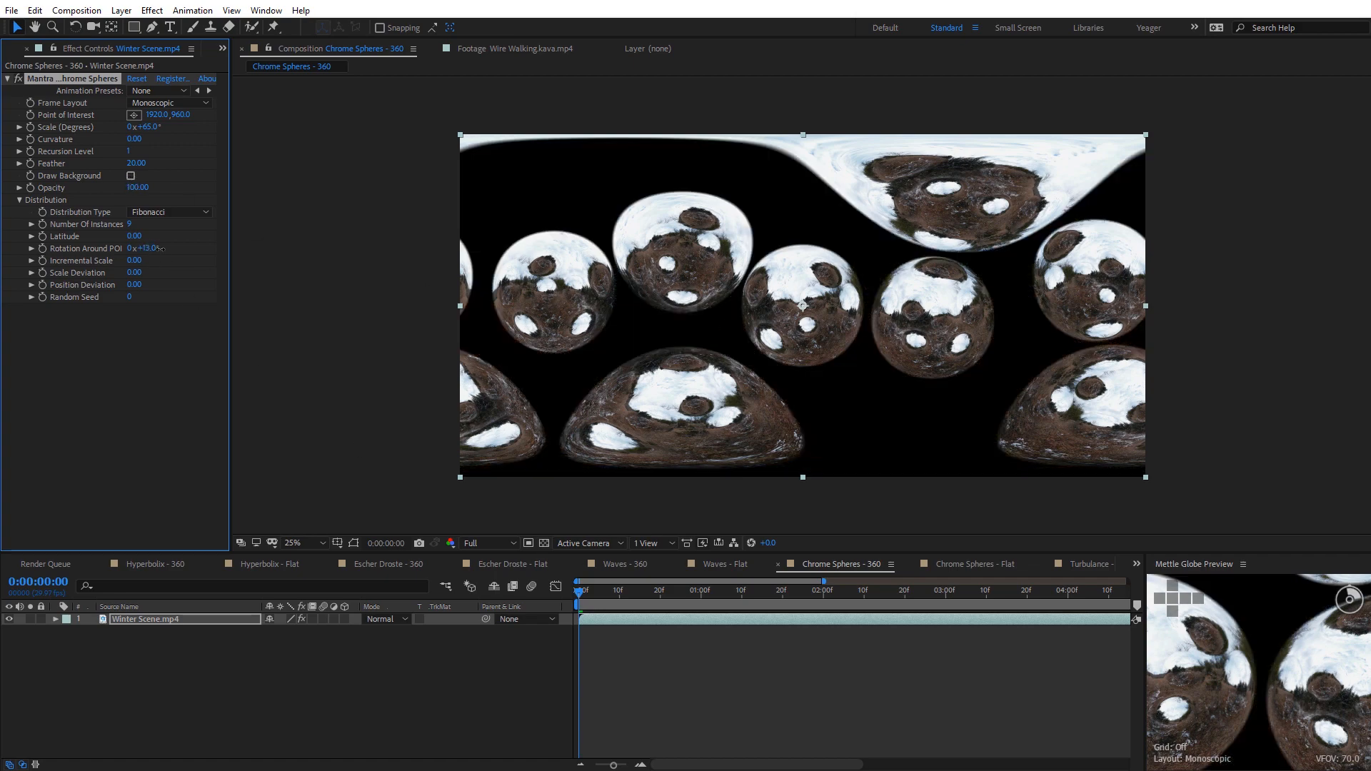
pyautogui.moveTo(143, 247); pyautogui.dragTo(181, 249)
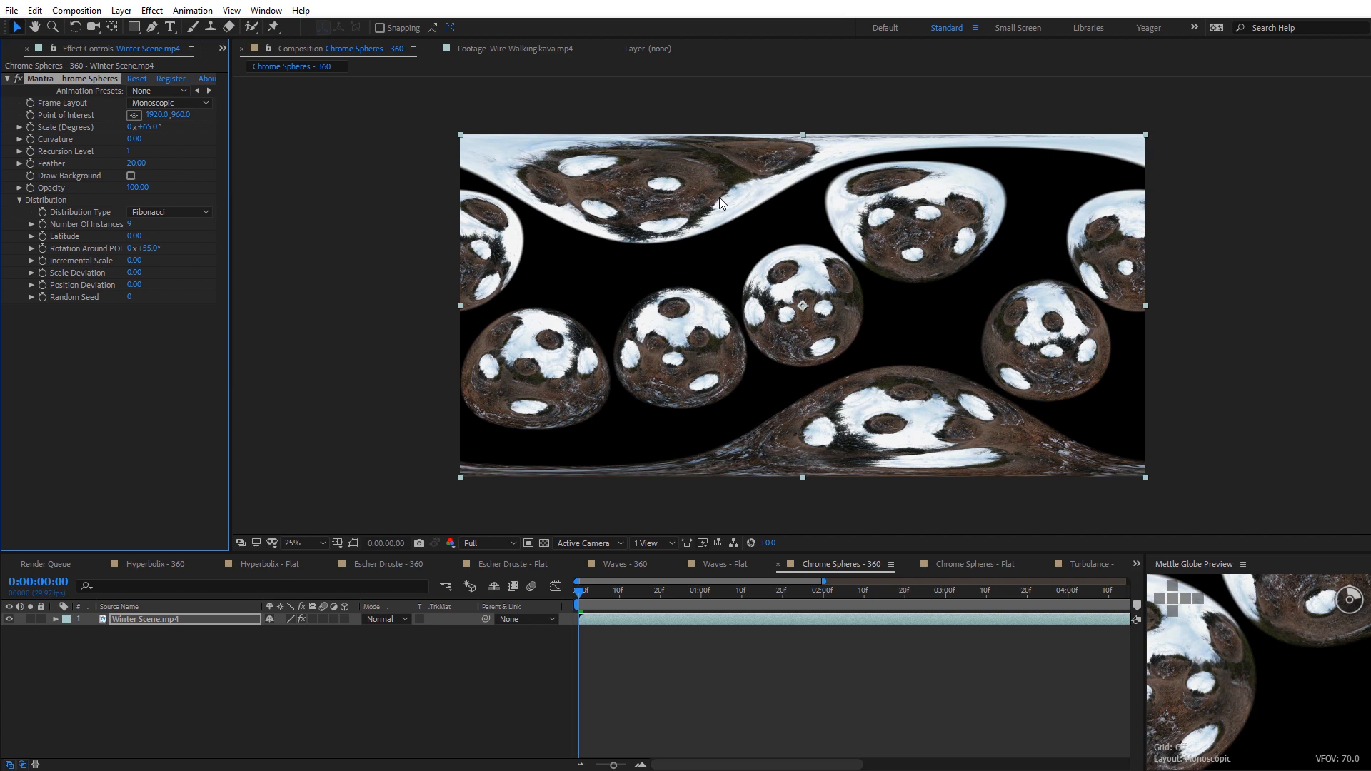
# Duplicate the Winter Scene.mp4 layer and delete the Chrome Spheres effect from the lower copy
pyautogui.click(138, 621)
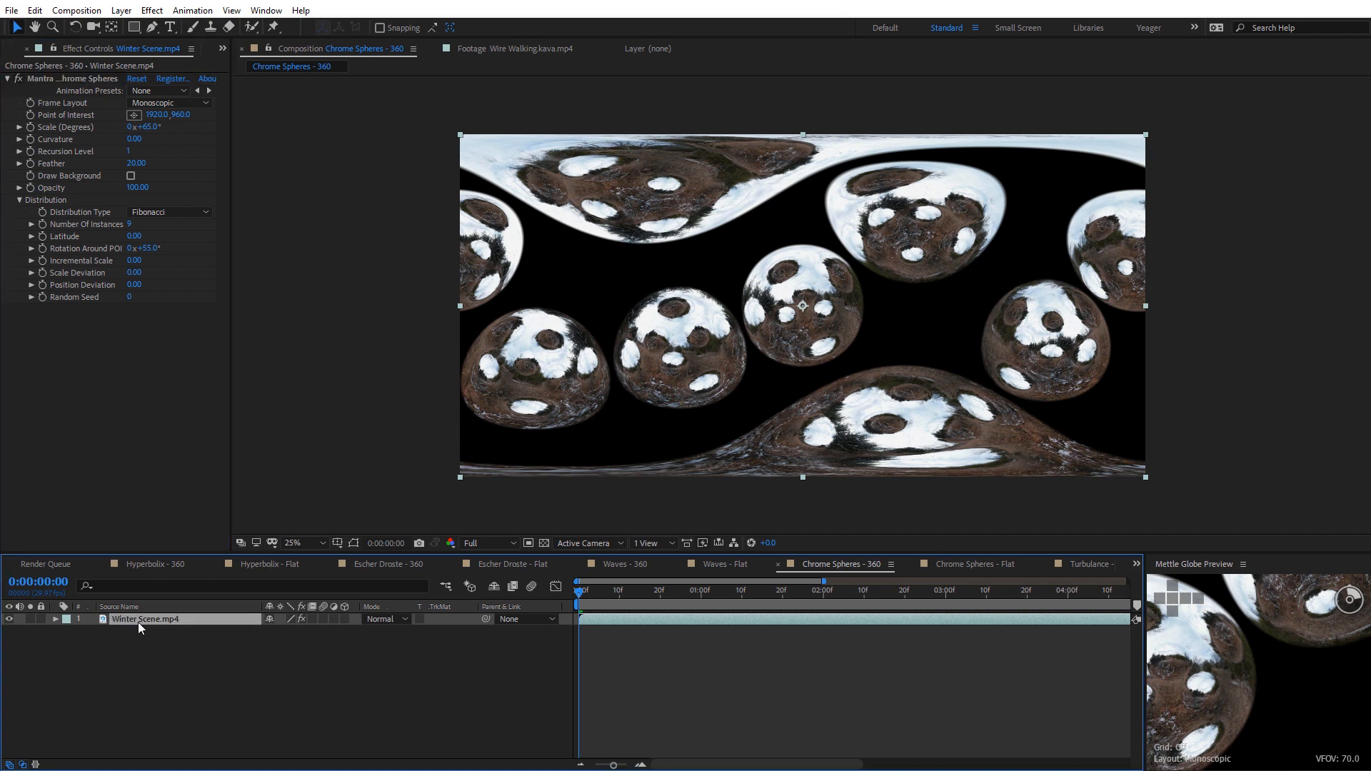
pyautogui.hotkey('ctrl', 'd')
pyautogui.click(167, 635)
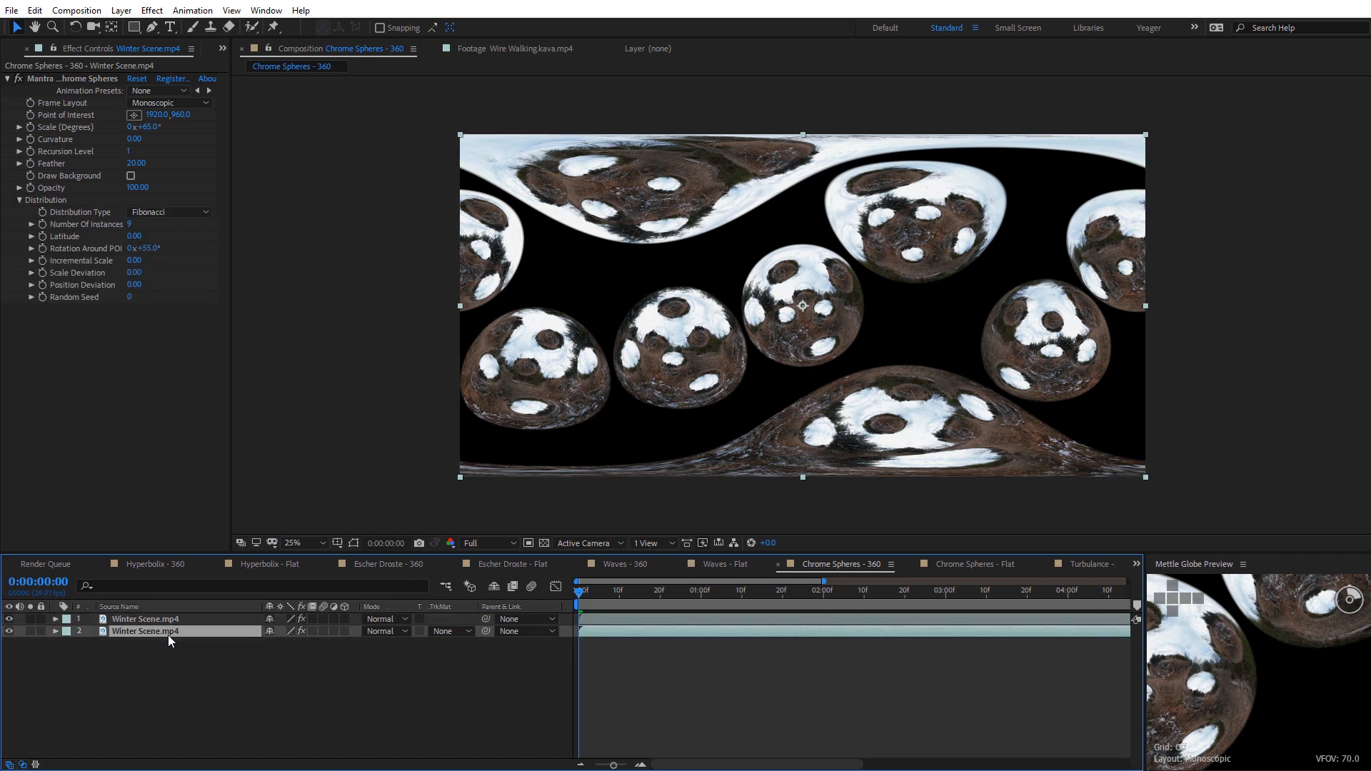
pyautogui.click(84, 78)
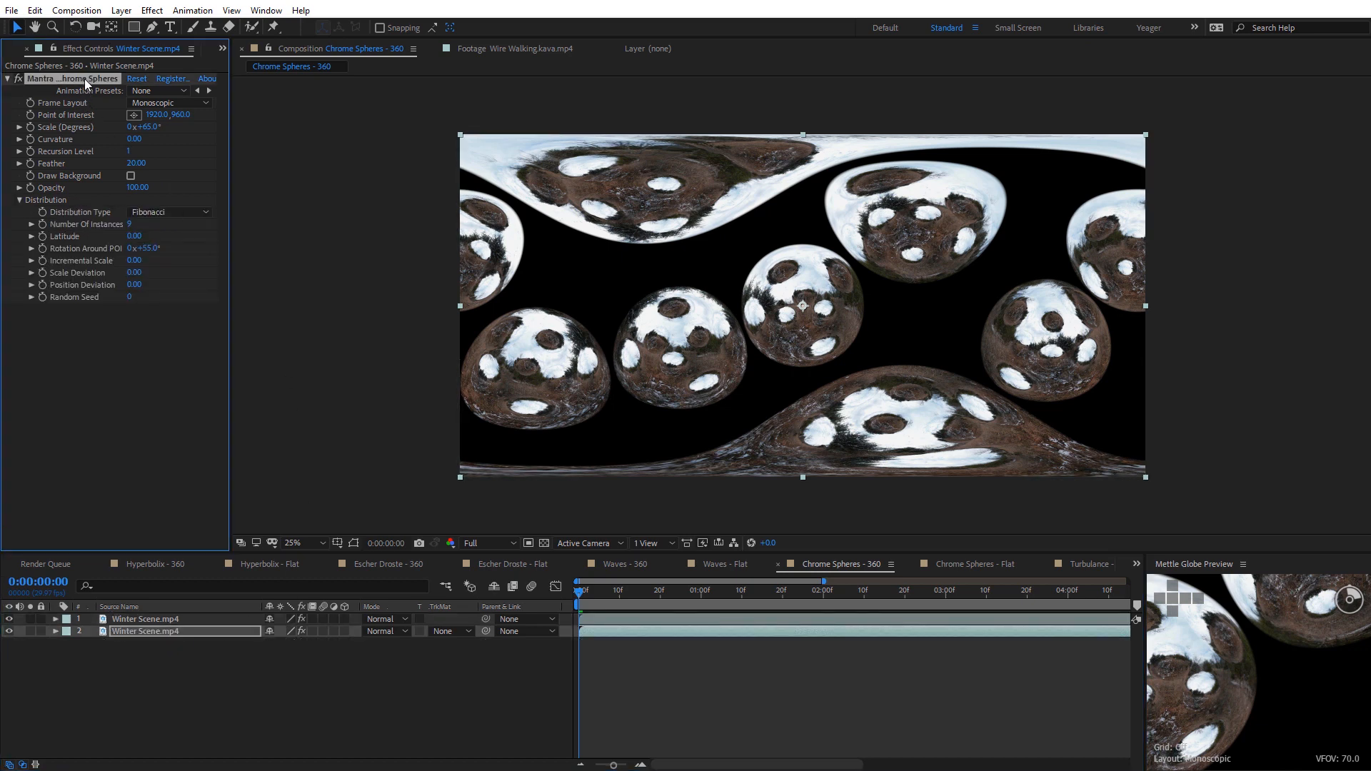
pyautogui.press('Delete')
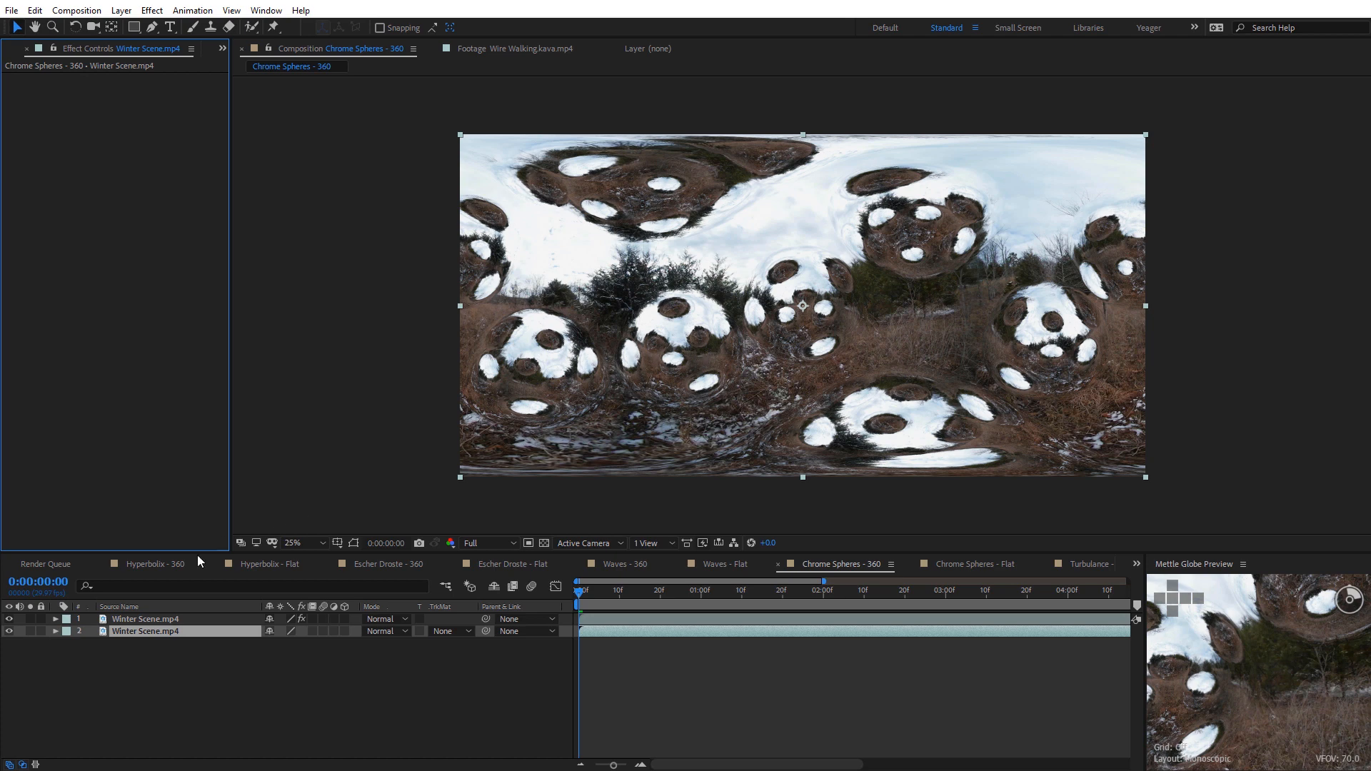
# Apply the VR Blur effect to the lower Winter Scene.mp4 layer and set its Blurriness to 26
pyautogui.click(134, 619)
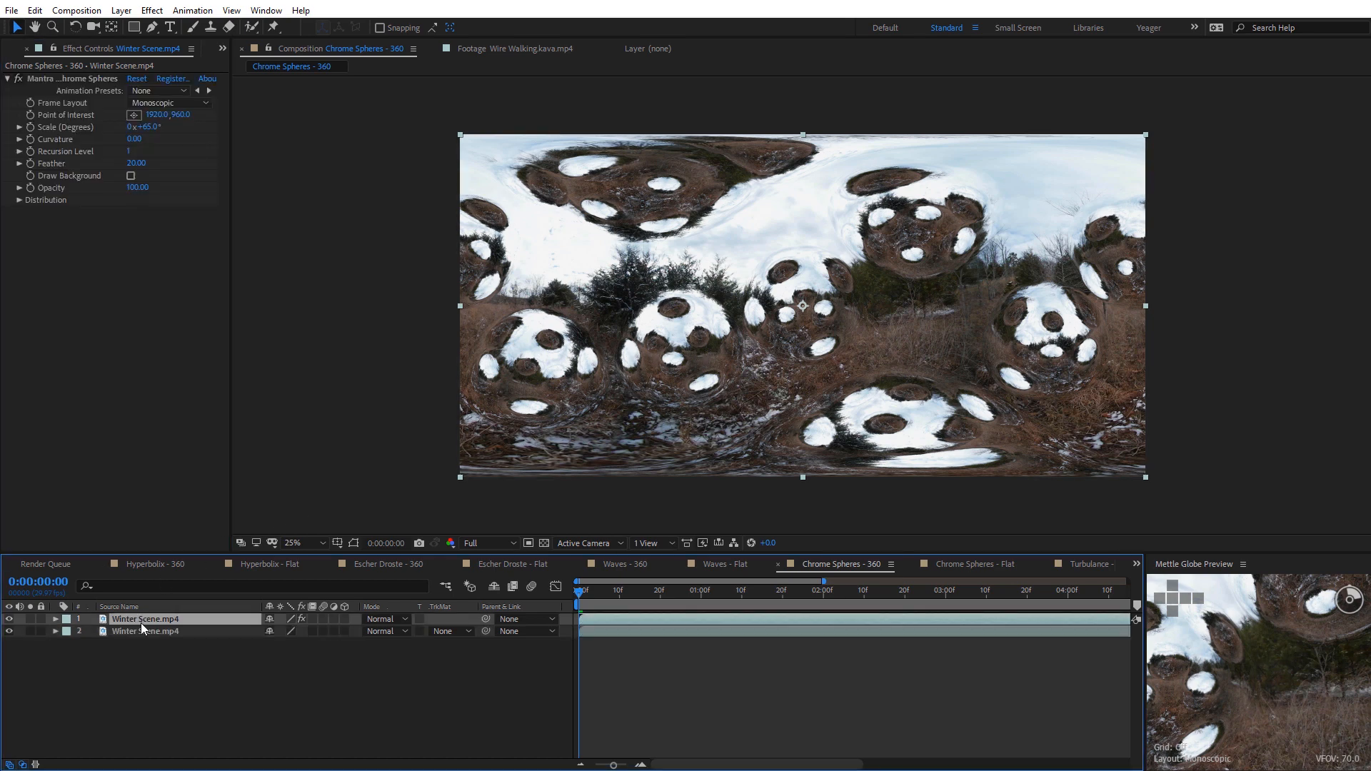
pyautogui.click(140, 631)
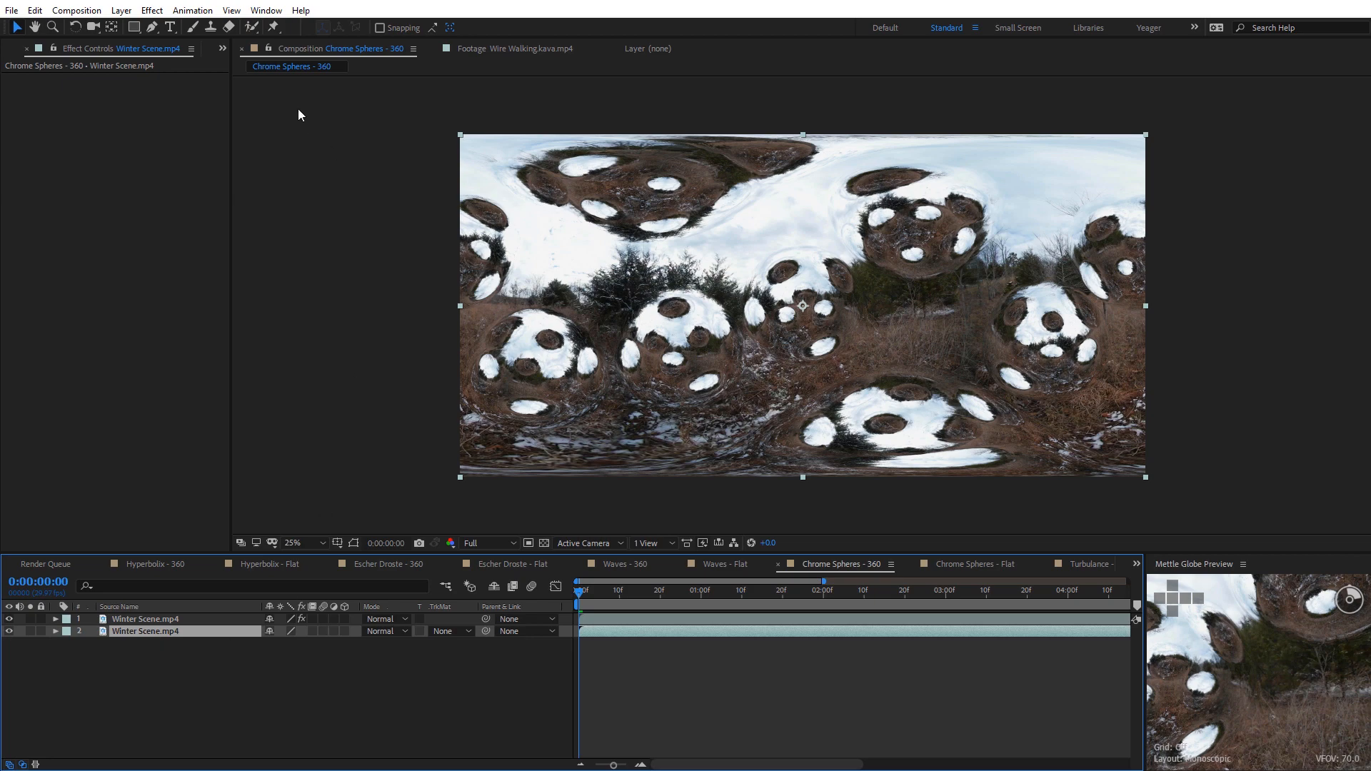
pyautogui.click(150, 11)
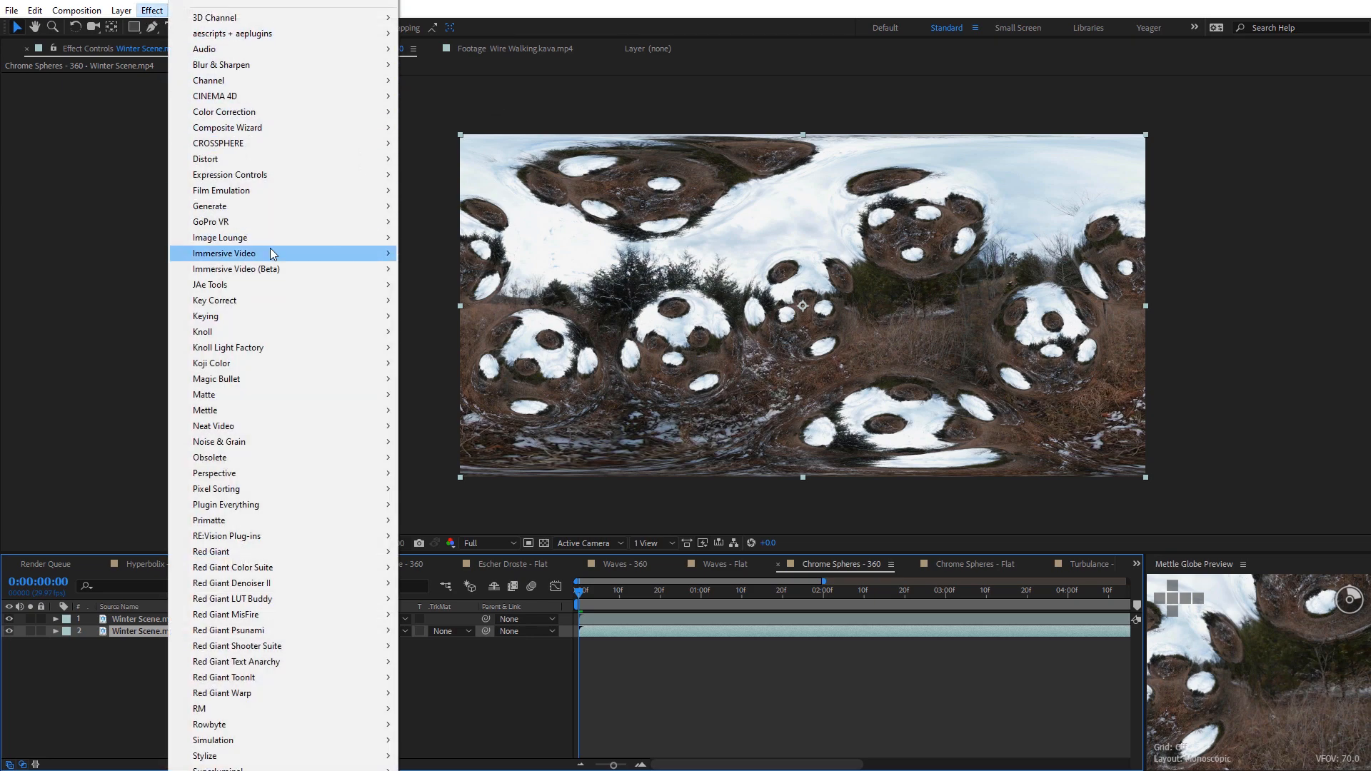
pyautogui.moveTo(272, 252)
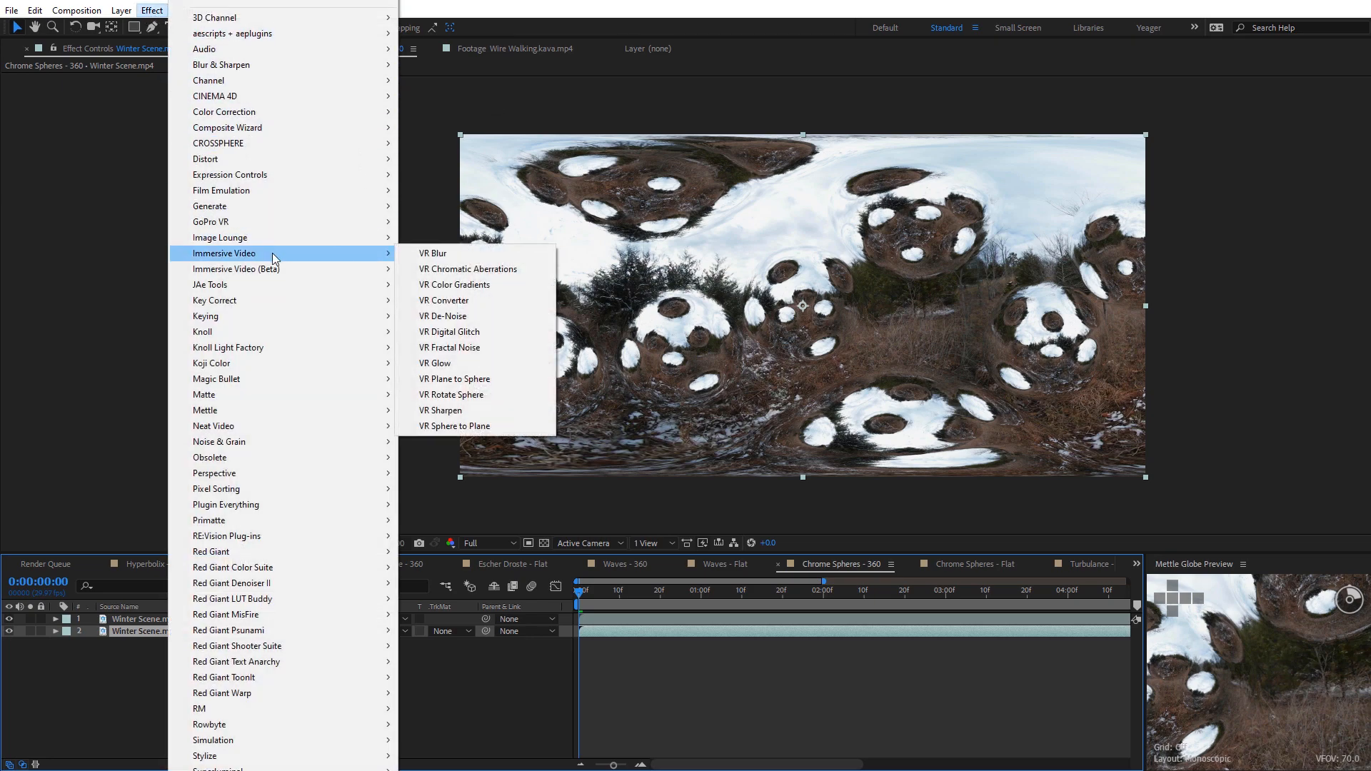
pyautogui.click(433, 254)
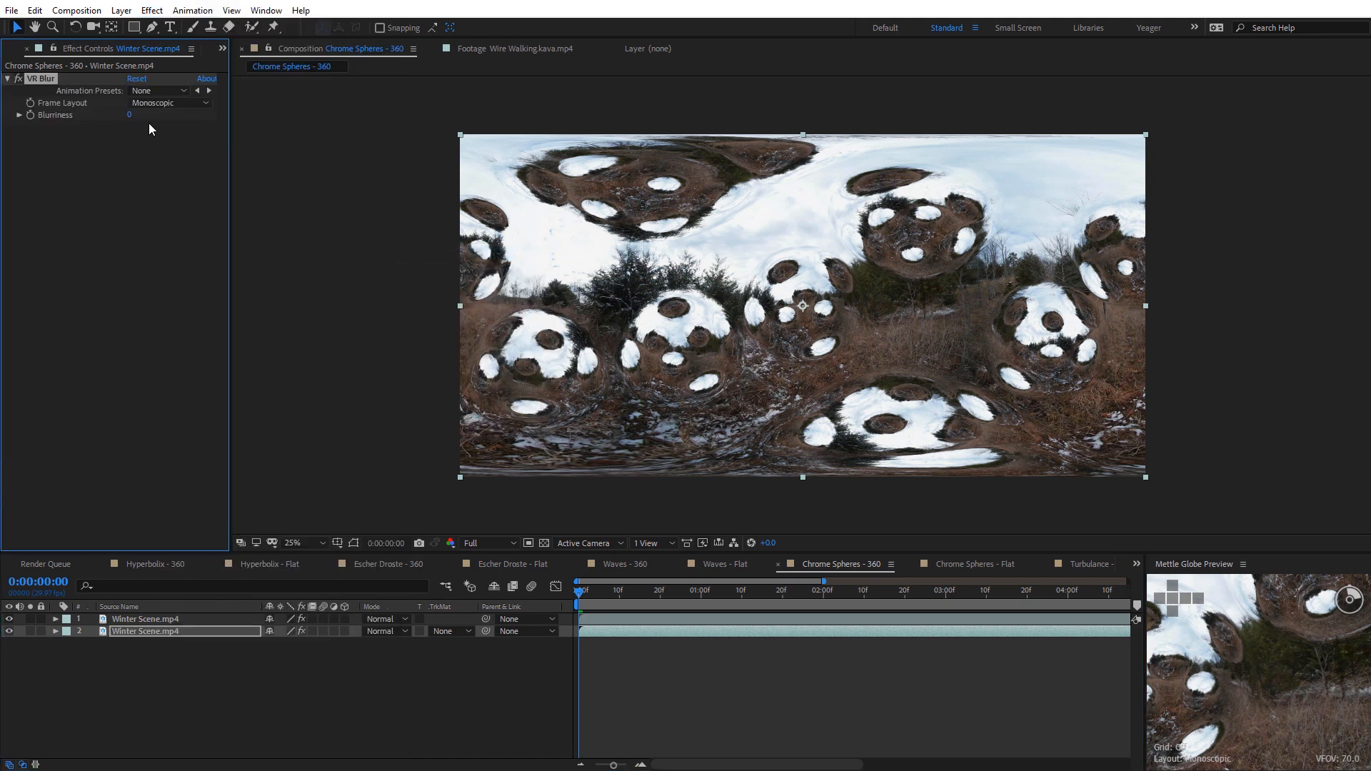
pyautogui.moveTo(129, 114); pyautogui.dragTo(171, 125)
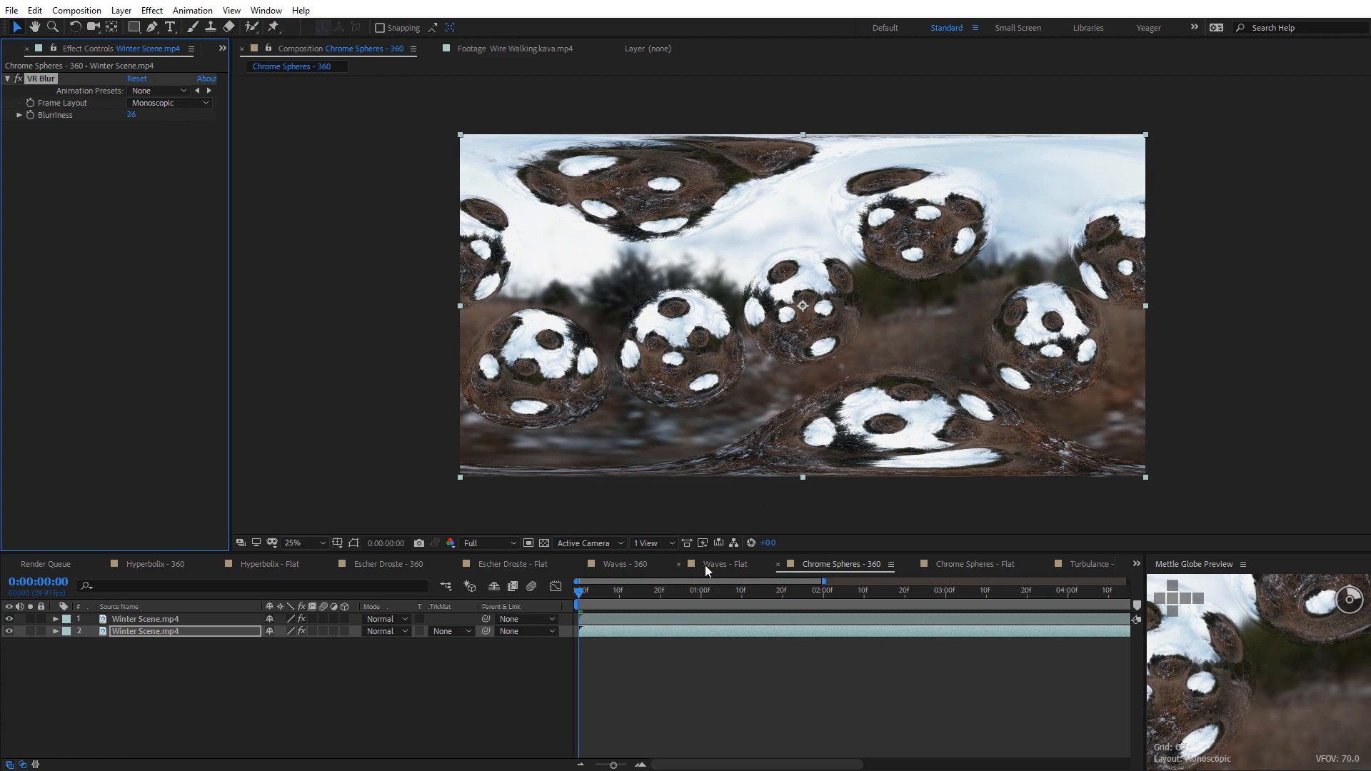
# Set the upper layer's Chrome Spheres Scale to 56° and move its Point of Interest to about 2232, 408
pyautogui.click(212, 618)
pyautogui.moveTo(150, 127); pyautogui.dragTo(182, 165)
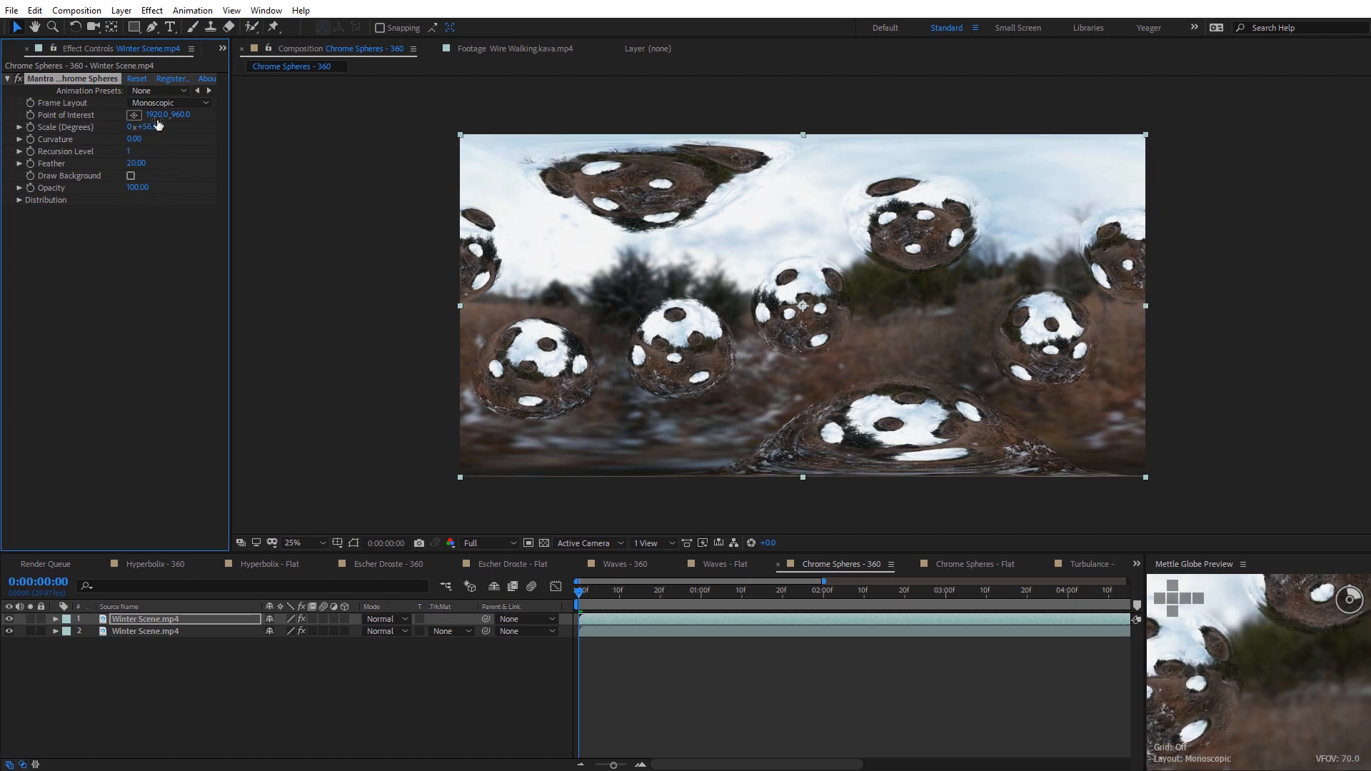
pyautogui.click(787, 287)
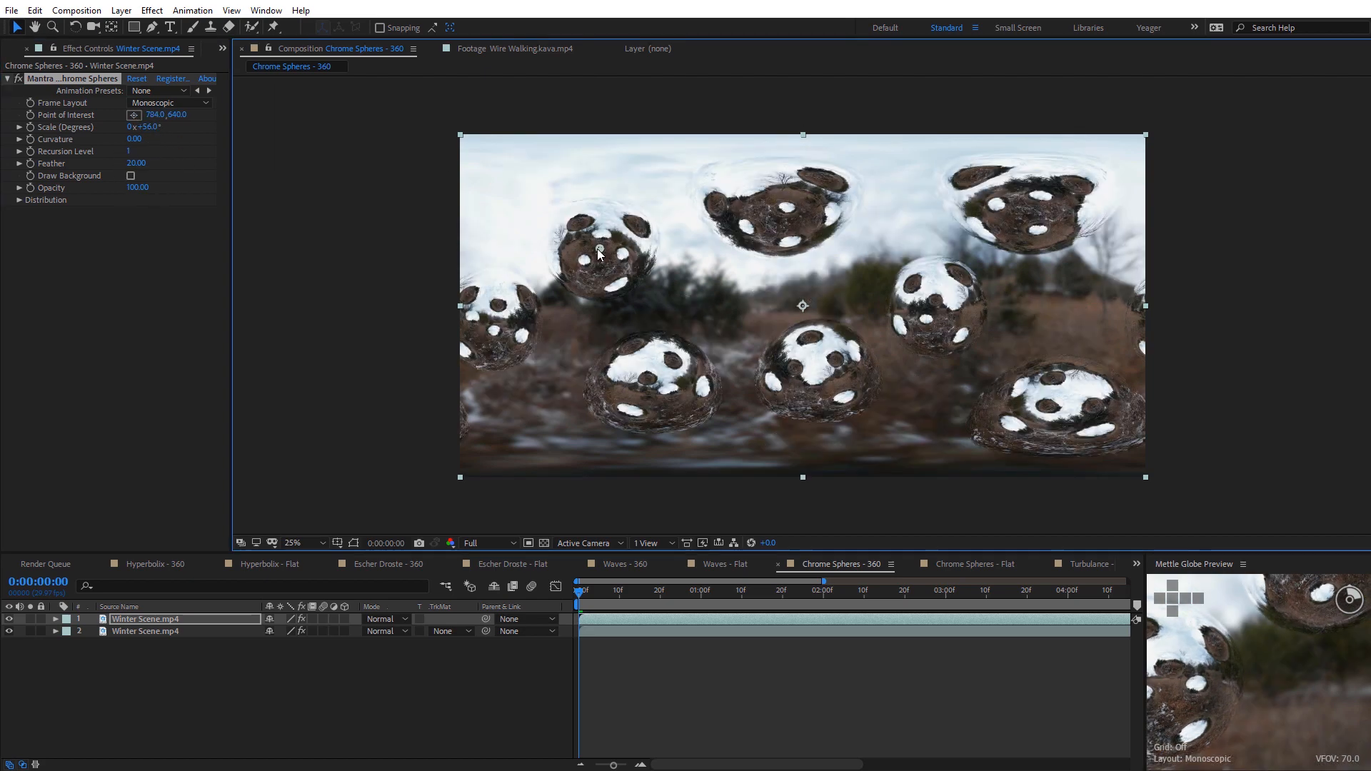
pyautogui.moveTo(787, 284); pyautogui.dragTo(858, 207)
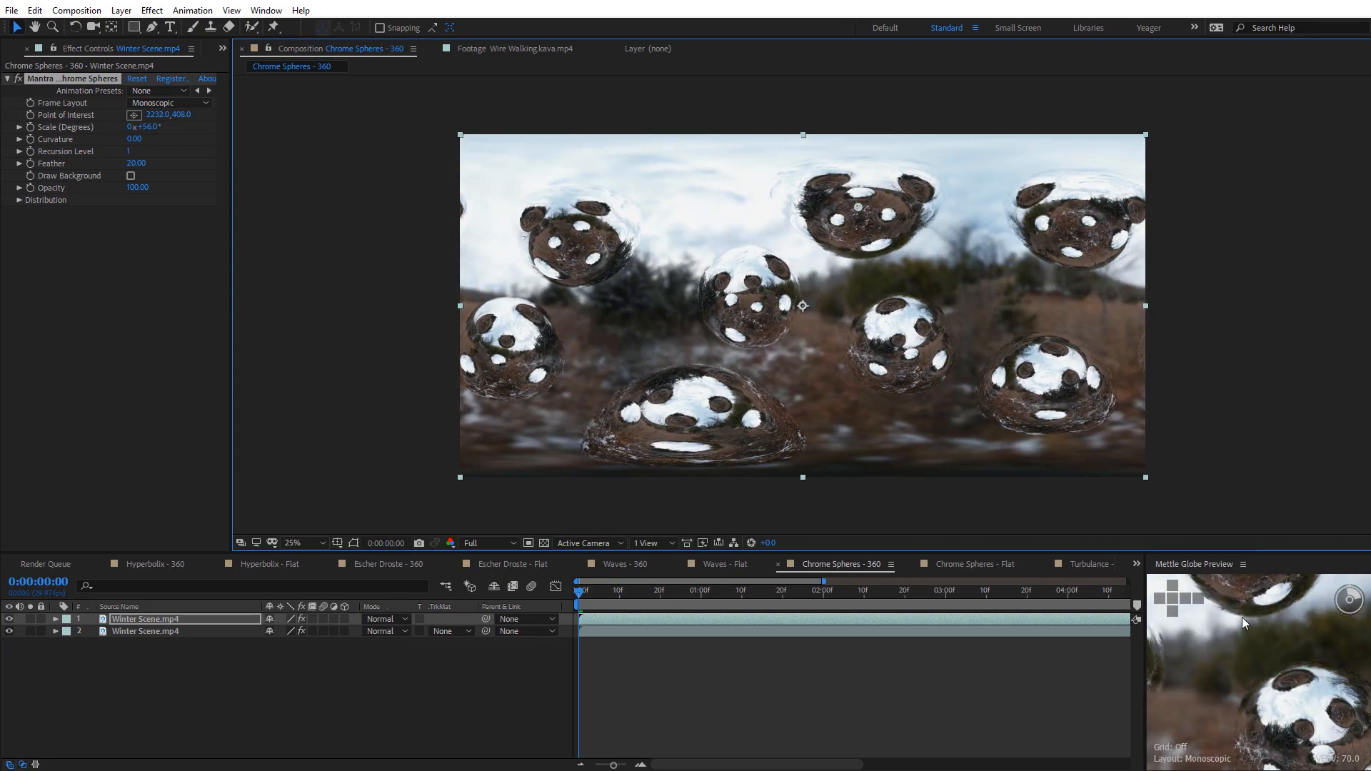
# Look around the chrome spheres over the blurred background in the maximized Mettle Globe Preview
pyautogui.moveTo(1241, 617); pyautogui.dragTo(1239, 620)
pyautogui.press('`')
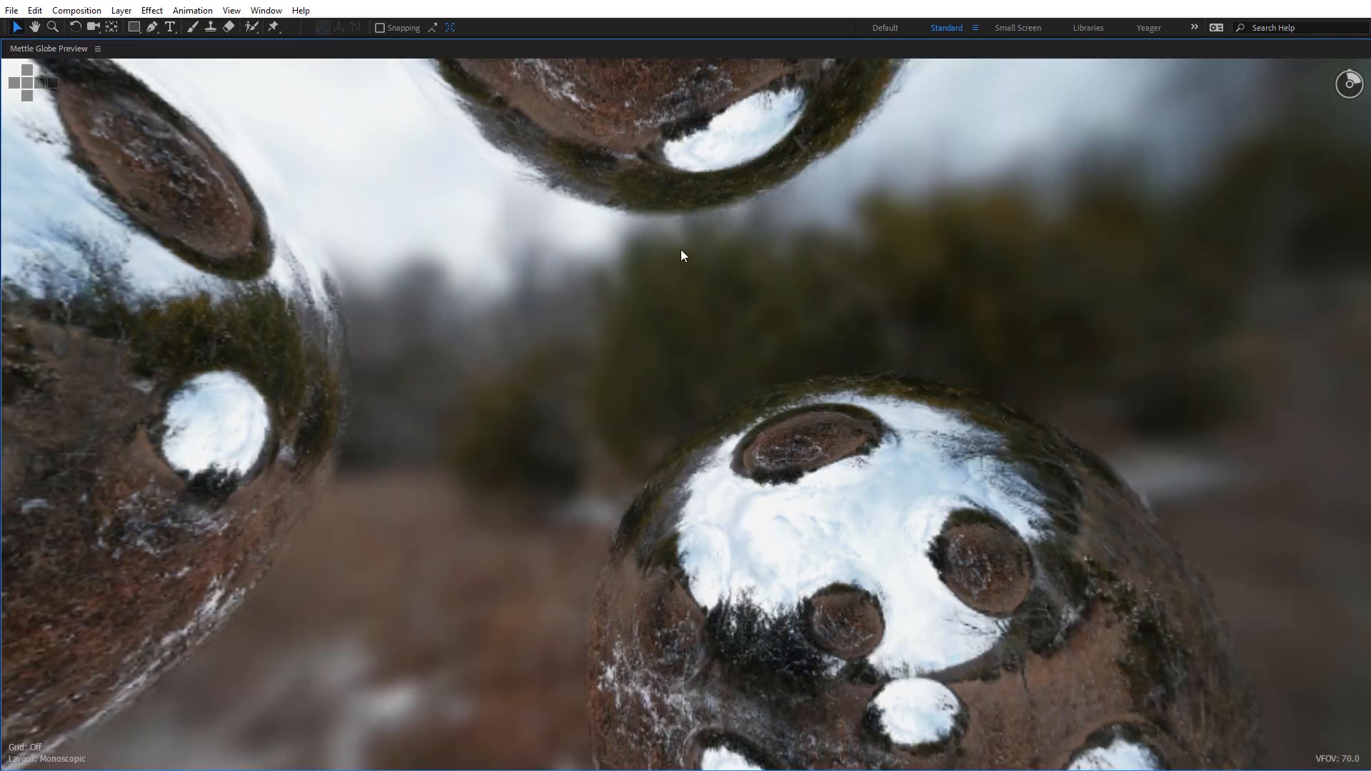
pyautogui.moveTo(682, 255); pyautogui.dragTo(961, 371)
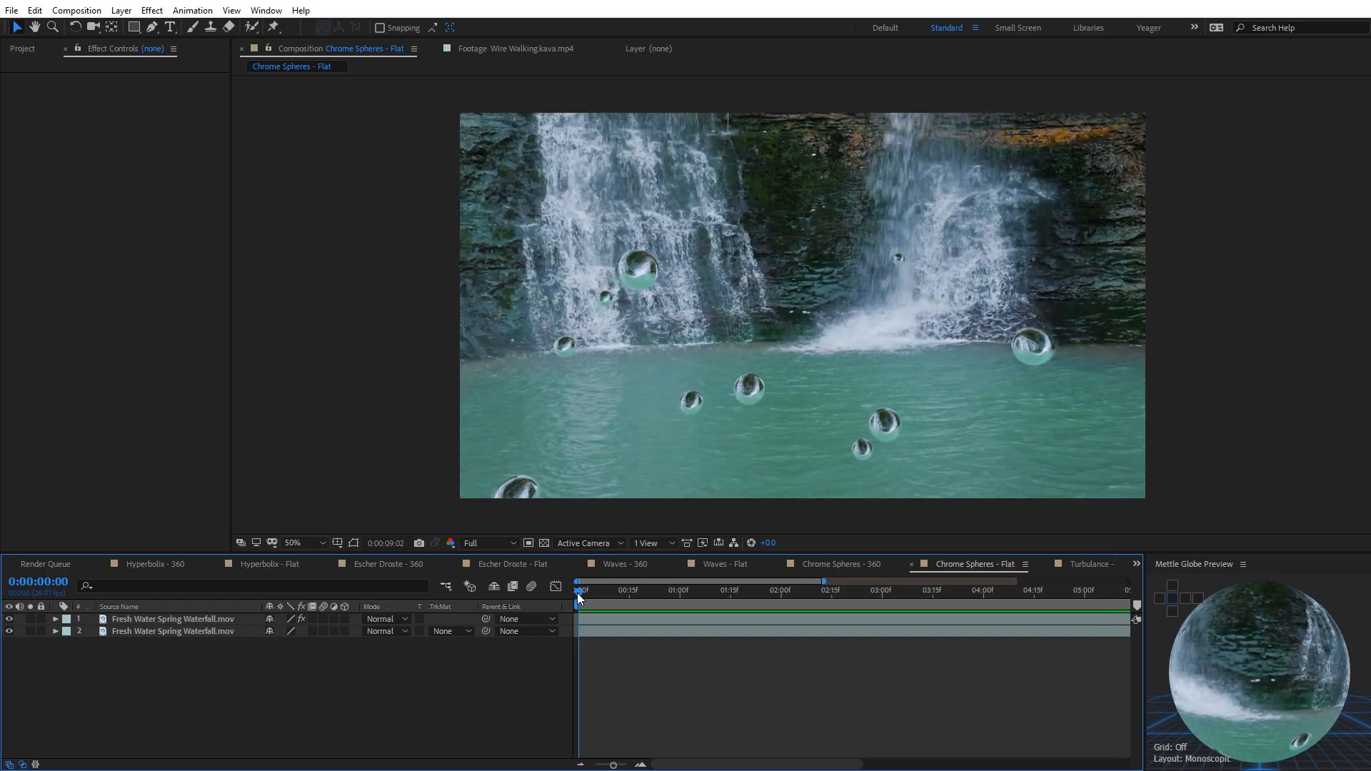
# Examine the chrome spheres over the waterfall up close in the Chrome Spheres - Flat composition
pyautogui.scroll(2, 797, 321)
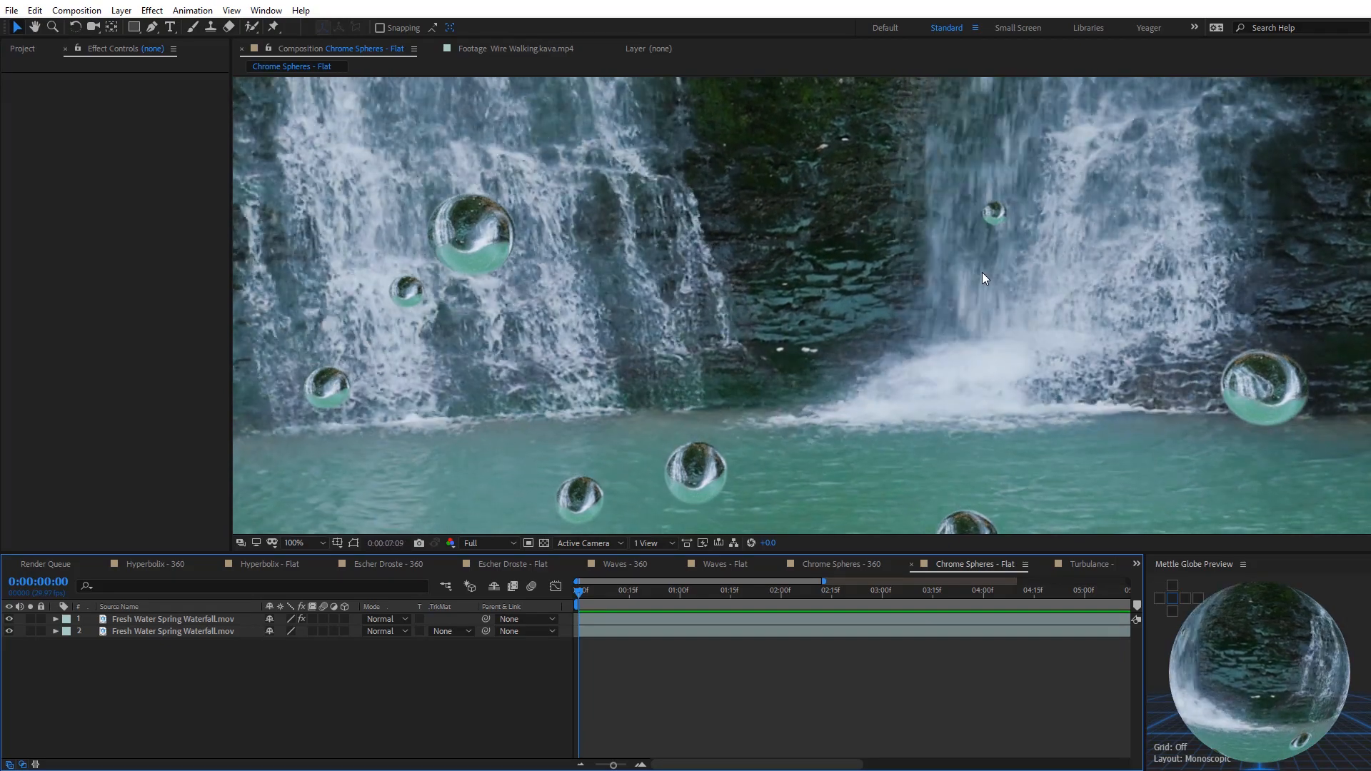
pyautogui.press(',')
pyautogui.press(',')
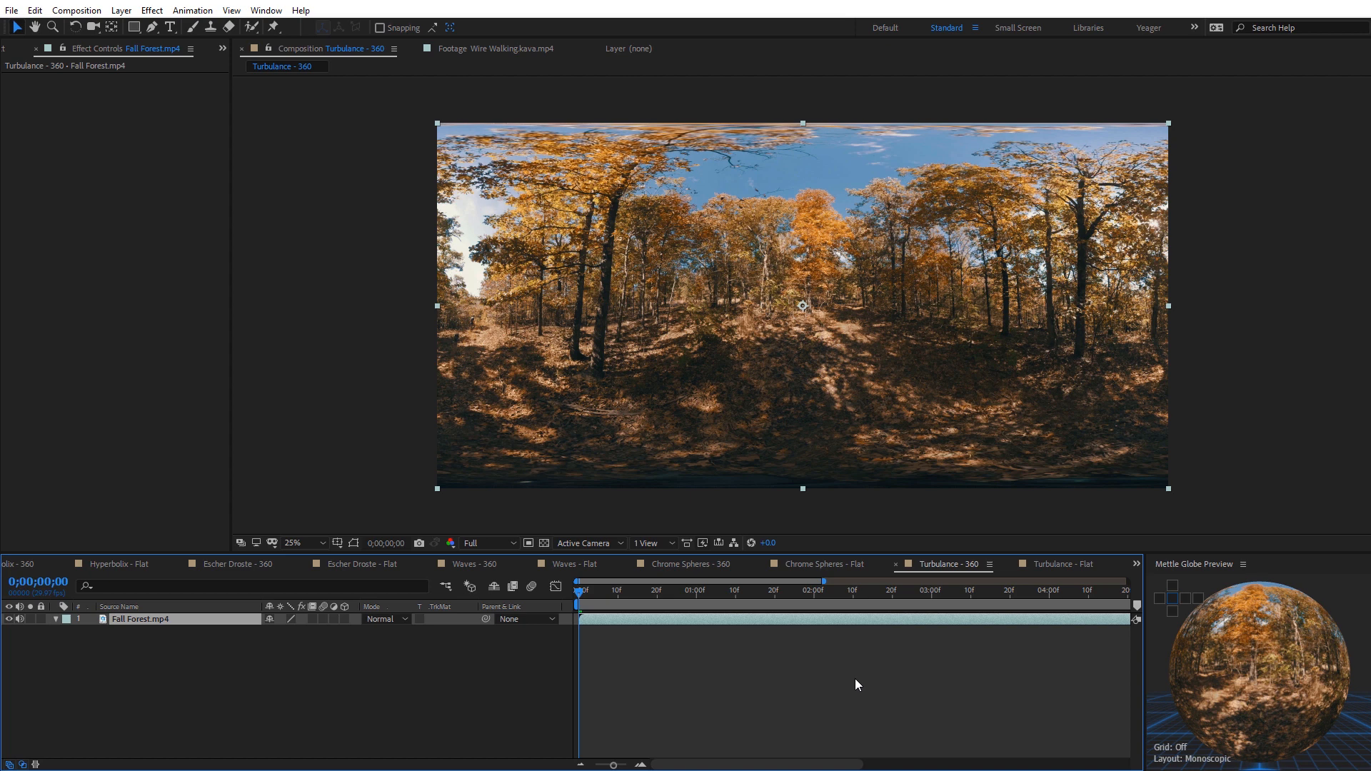
# Freeze the Fall Forest.mp4 layer on its first frame in the Turbulence - 360 composition
pyautogui.moveTo(580, 593)
pyautogui.mouseDown()
pyautogui.moveTo(675, 607)
pyautogui.moveTo(585, 616)
pyautogui.mouseUp()
pyautogui.rightClick(599, 622)
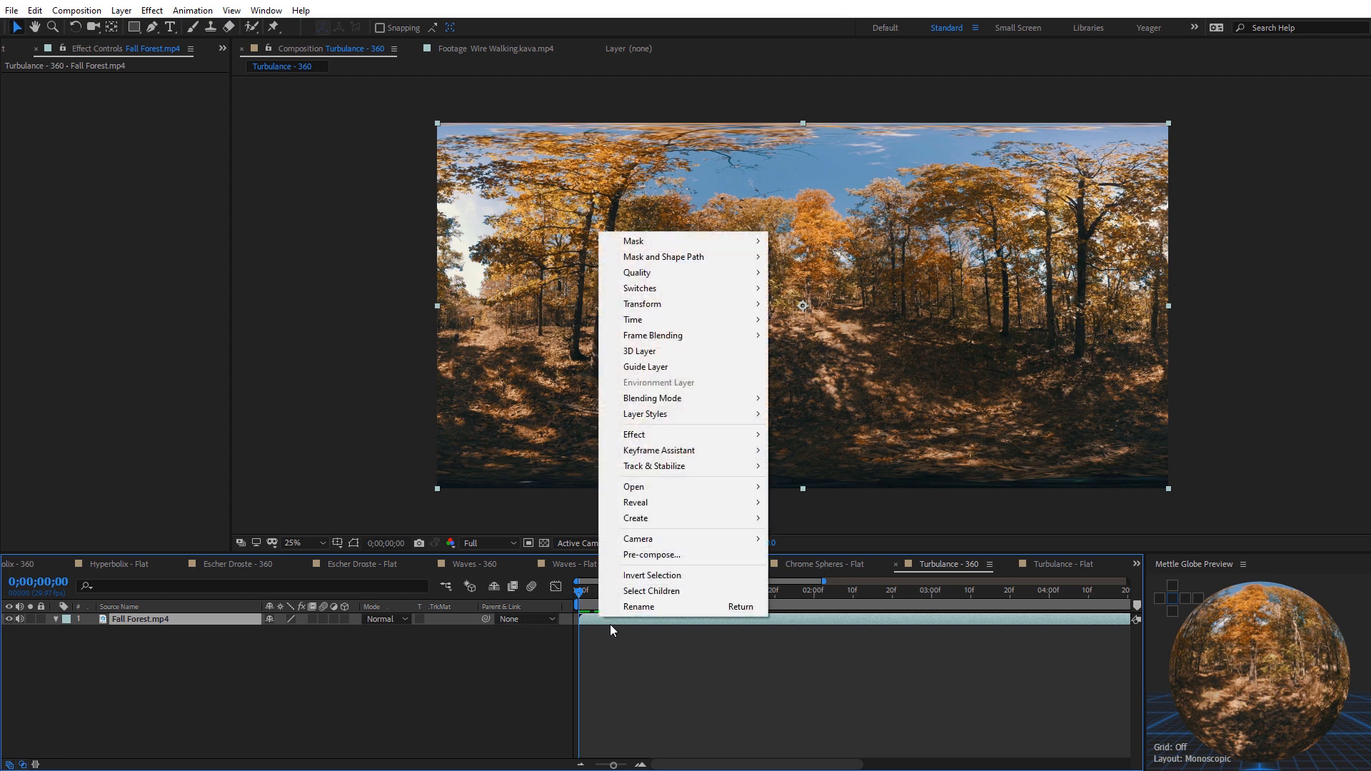
pyautogui.moveTo(684, 327)
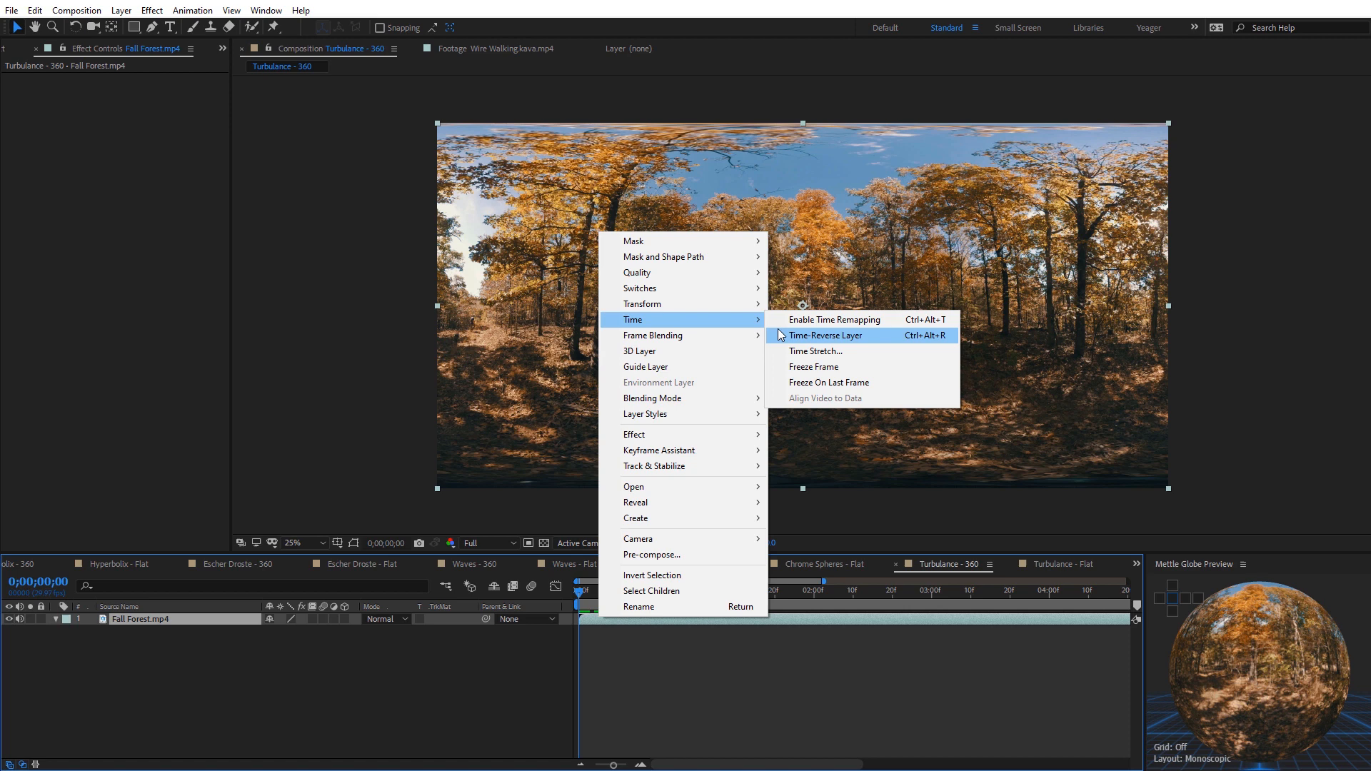
pyautogui.click(818, 369)
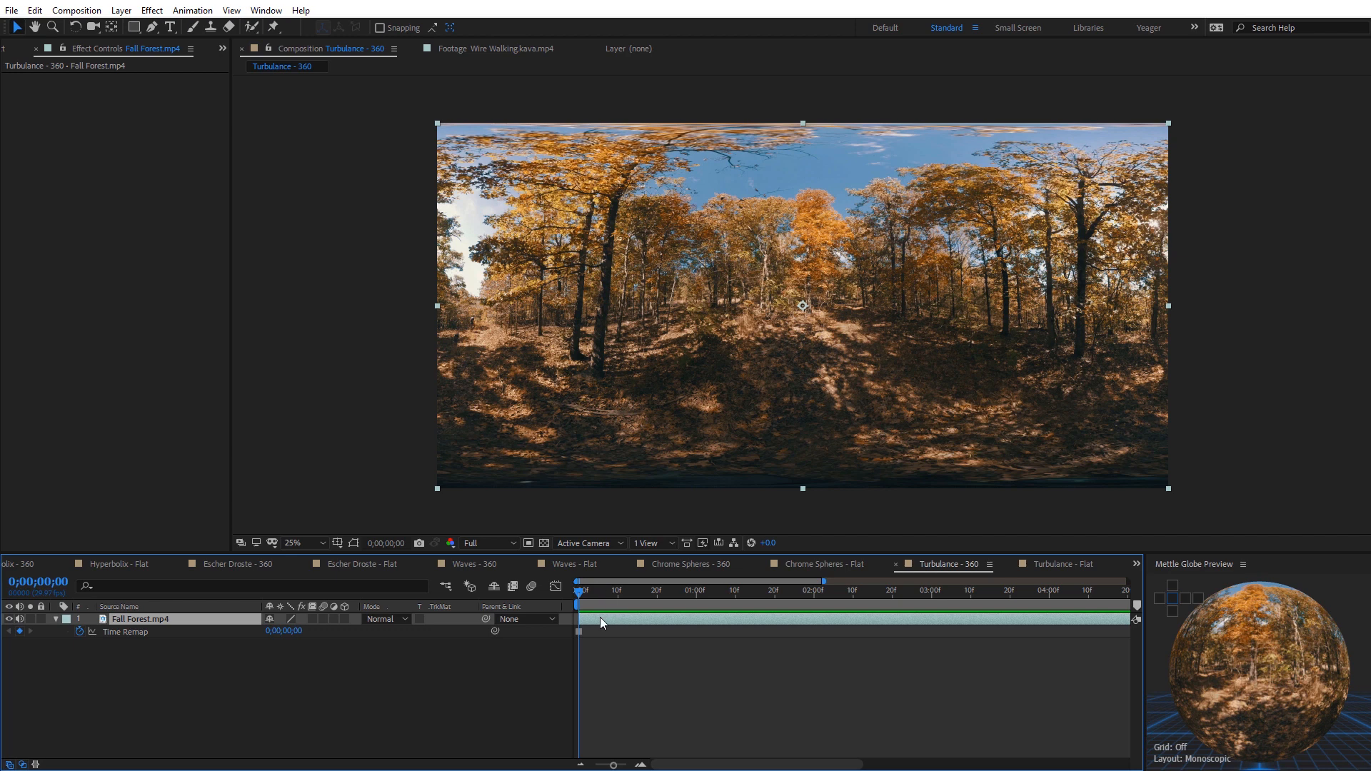
# Apply Mantra VR Turbulence to the Fall Forest.mp4 layer and set its Progress to 22
pyautogui.click(153, 10)
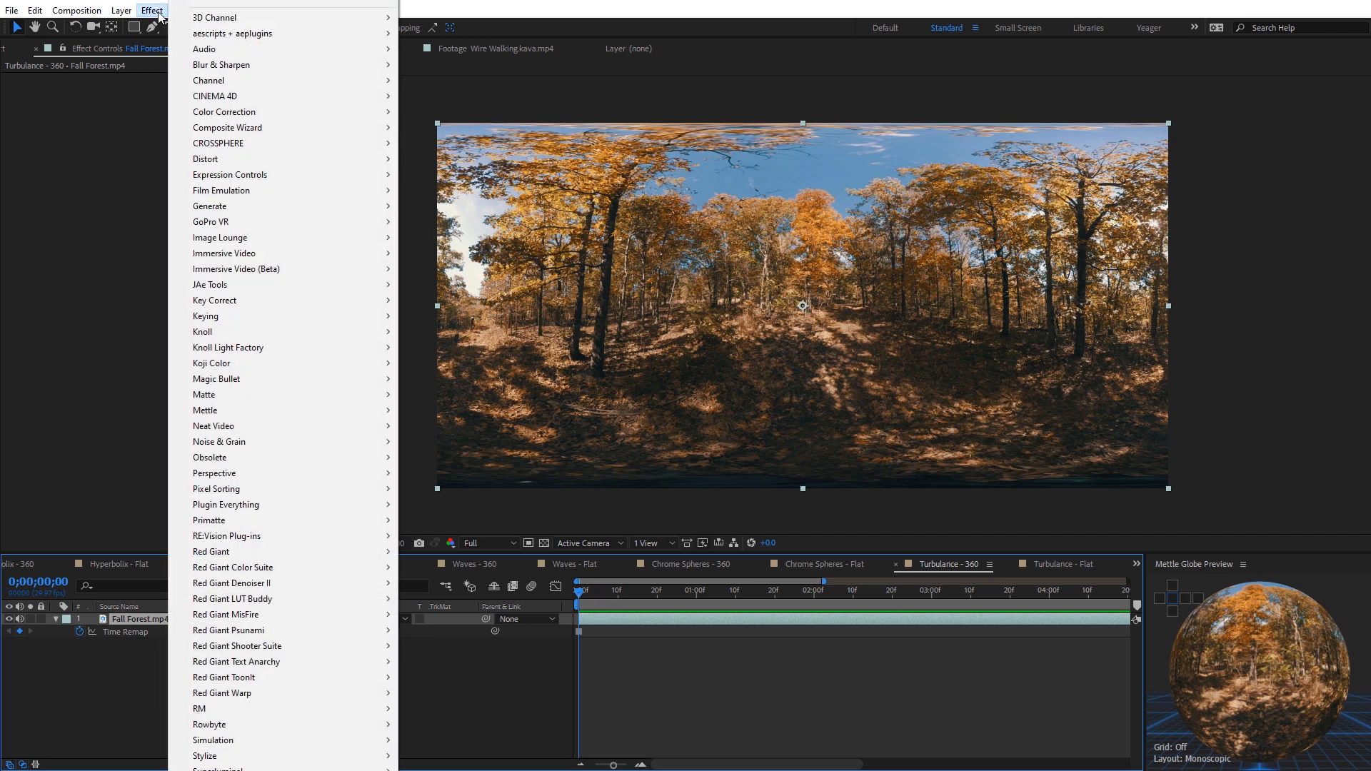
pyautogui.moveTo(293, 410)
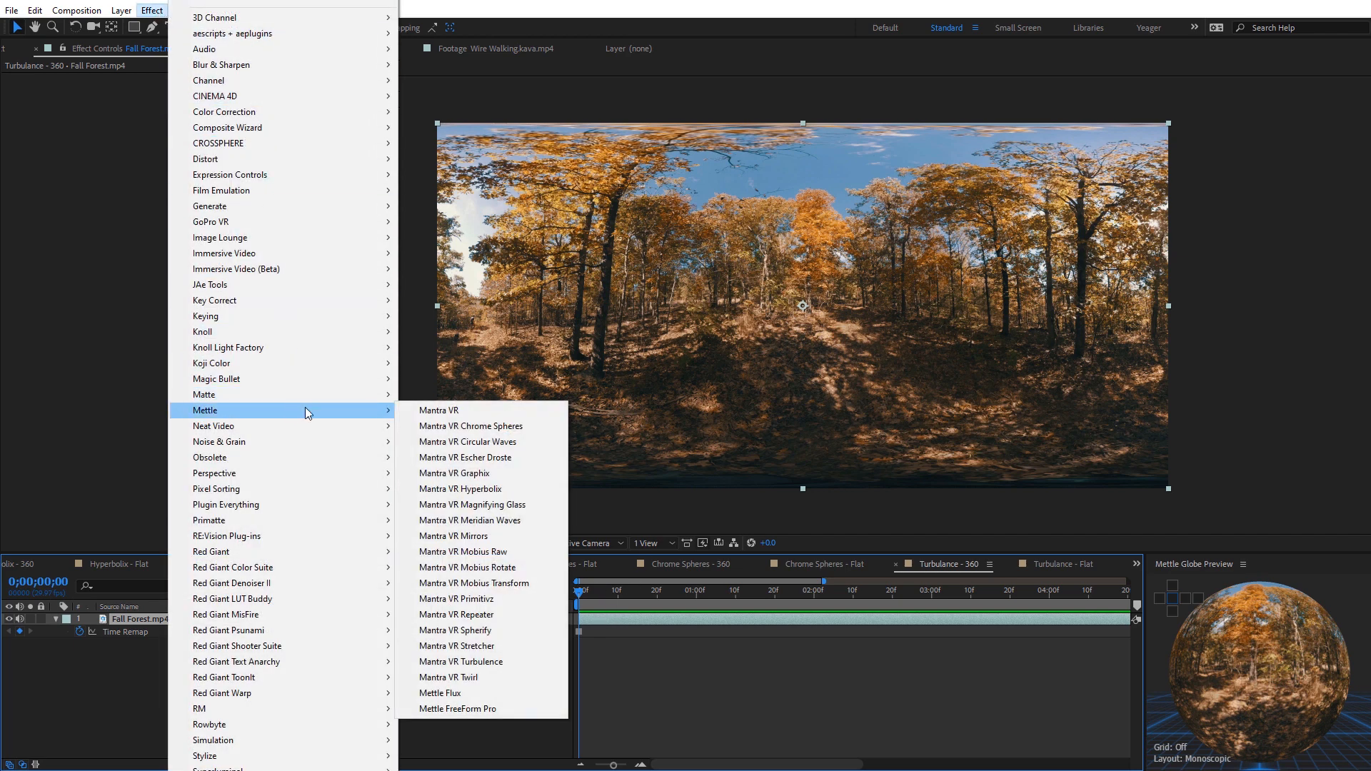
pyautogui.click(471, 662)
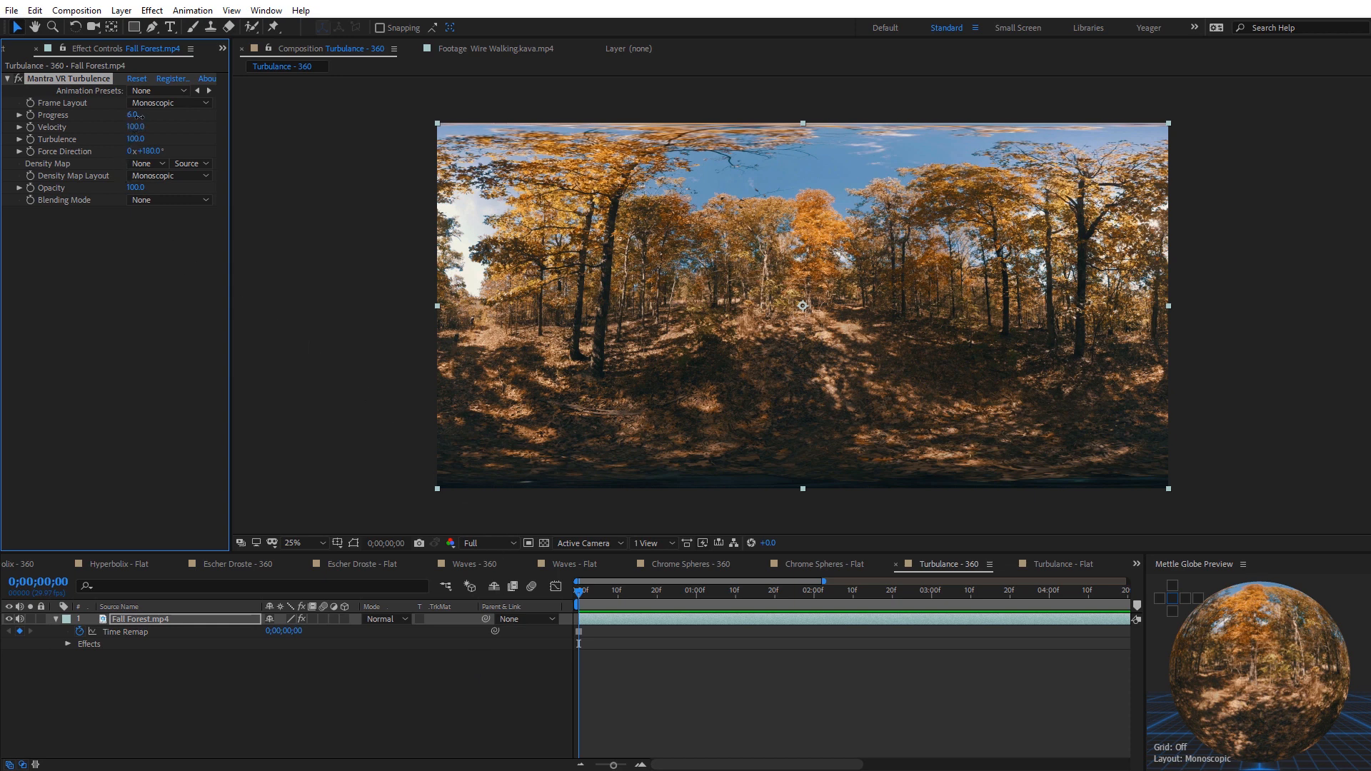
pyautogui.moveTo(141, 116); pyautogui.dragTo(151, 116)
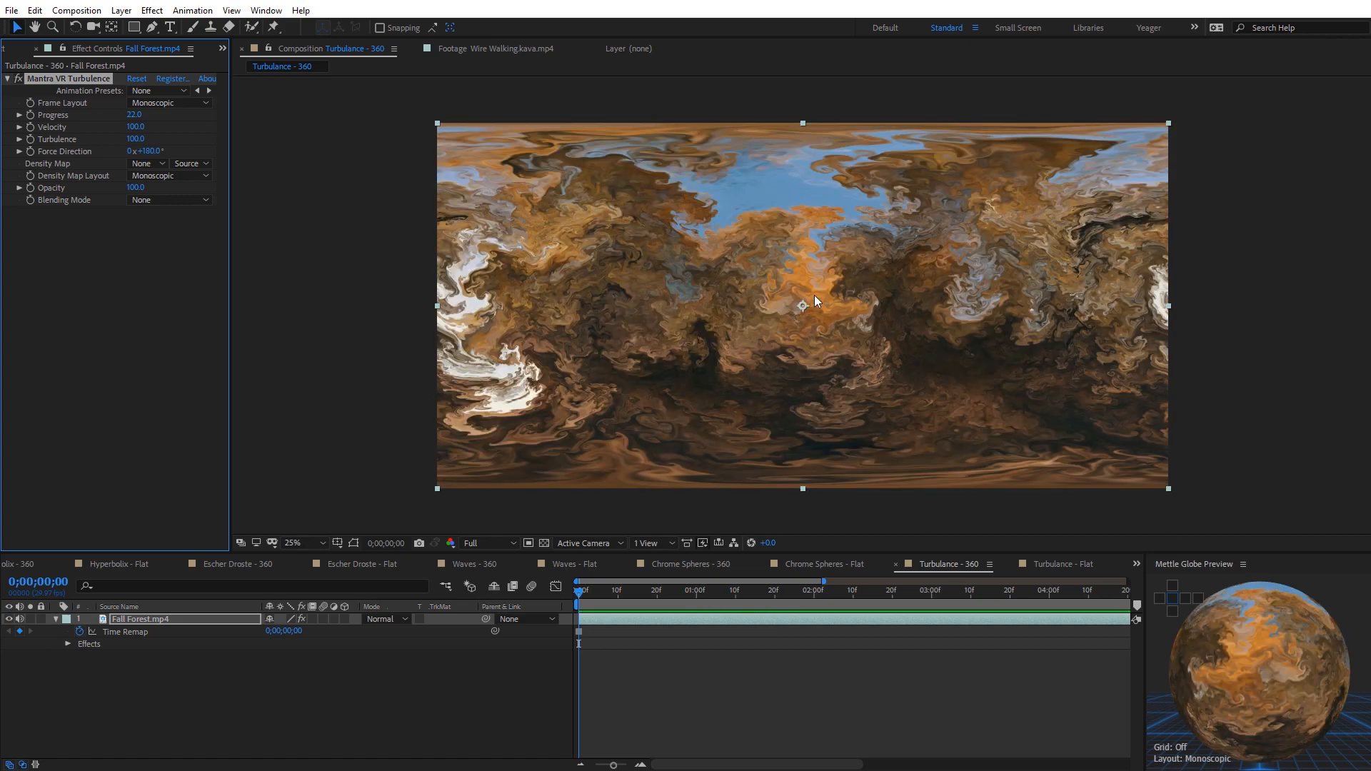
# Examine the turbulence on the forest footage up close and from inside the sphere in the maximized Mettle Globe Preview
pyautogui.scroll(2, 808, 301)
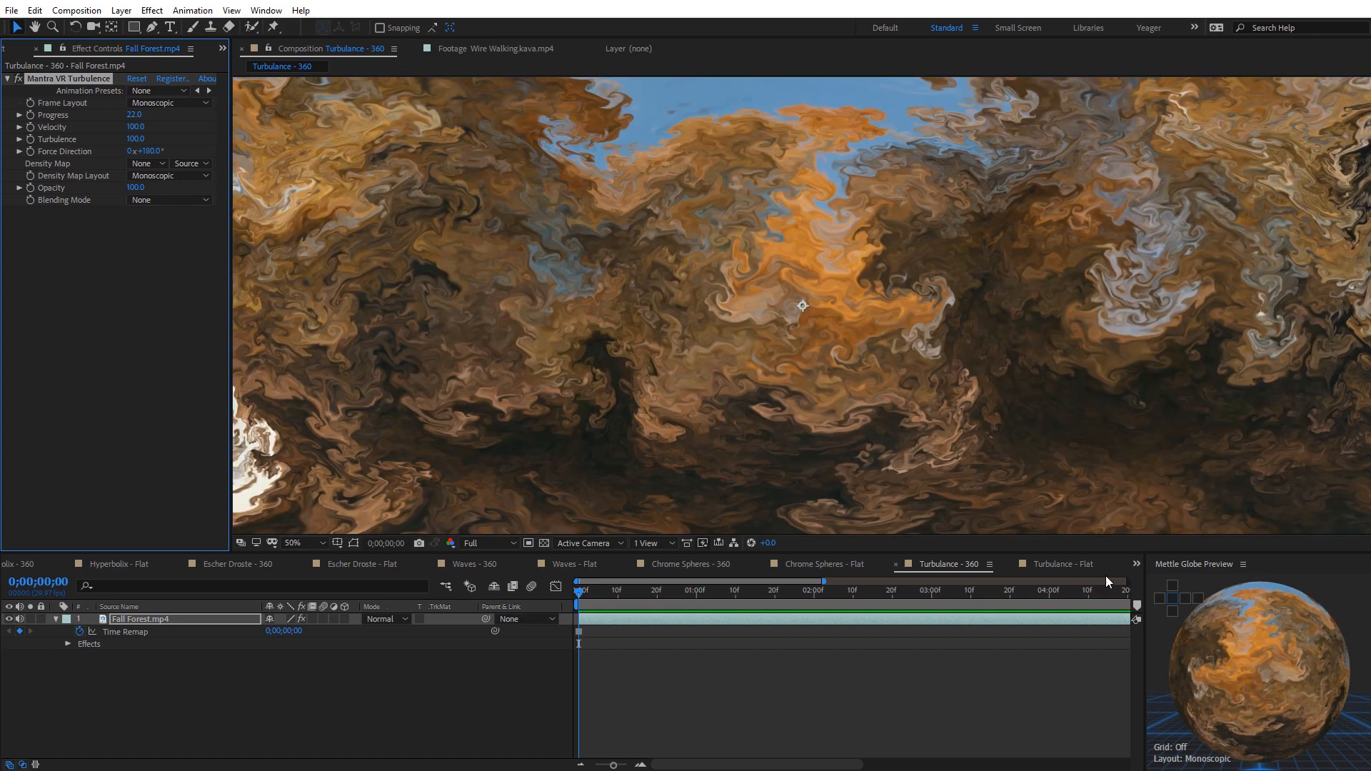
pyautogui.click(1298, 667)
pyautogui.press('`')
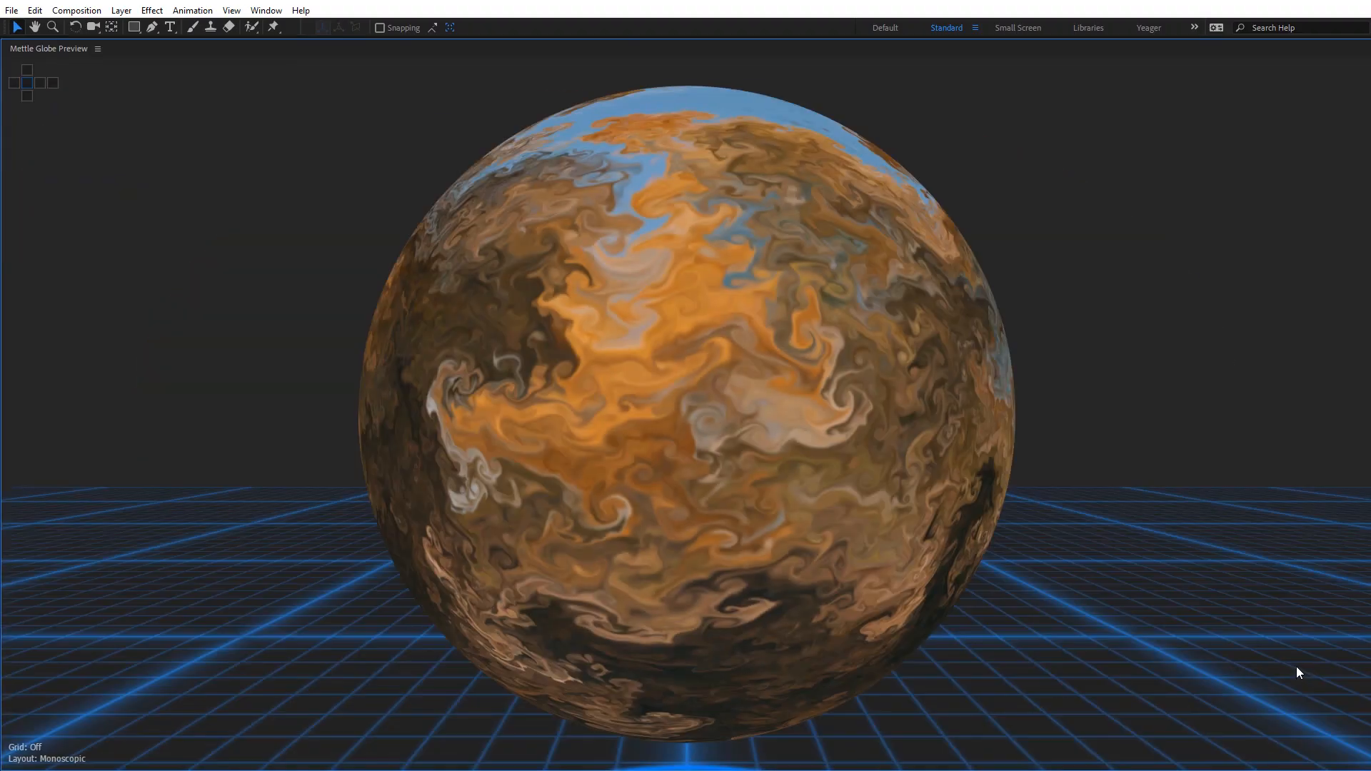
pyautogui.doubleClick(761, 336)
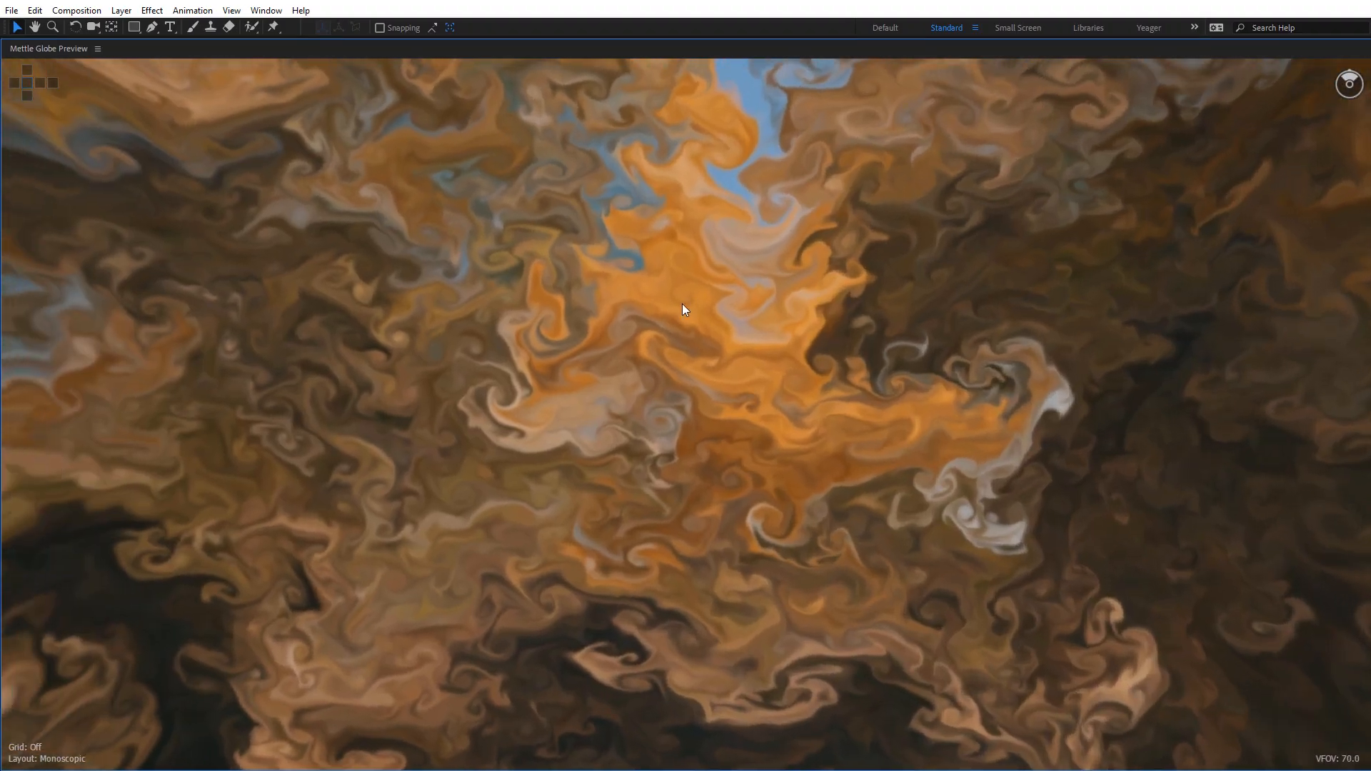
pyautogui.moveTo(682, 303); pyautogui.dragTo(705, 507)
pyautogui.press('`')
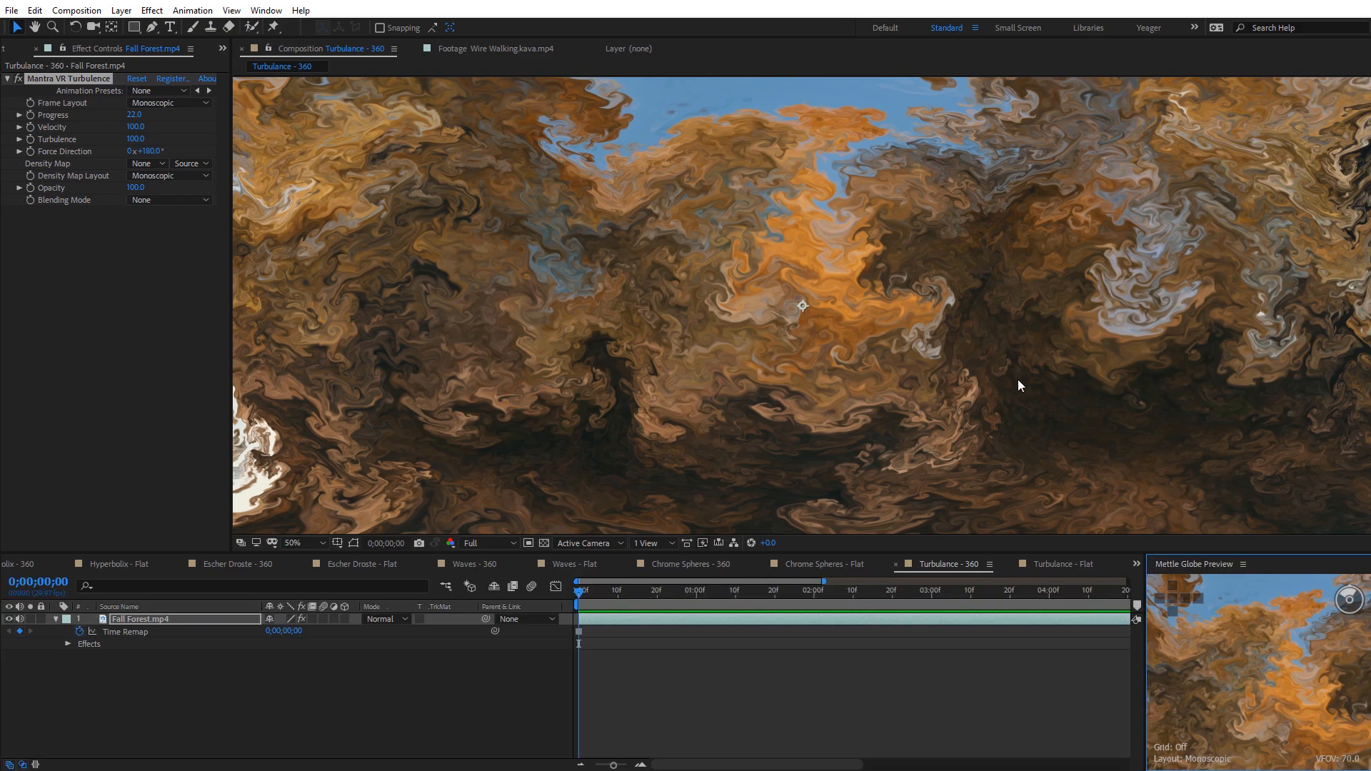
pyautogui.press(',')
pyautogui.press(',')
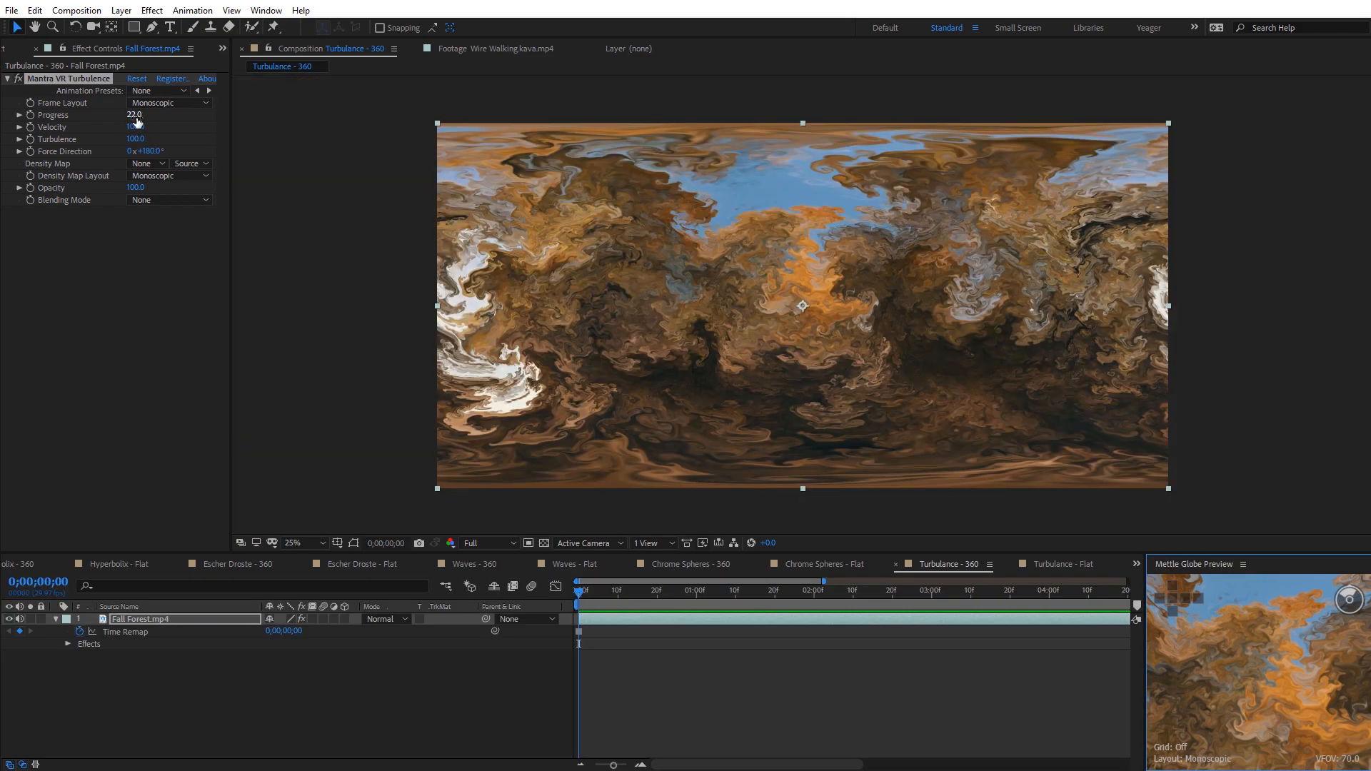
# Set the Turbulence effect's Progress to 18 and its Force Direction to 95°
pyautogui.moveTo(137, 121)
pyautogui.mouseDown()
pyautogui.moveTo(122, 120)
pyautogui.moveTo(145, 147)
pyautogui.mouseUp()
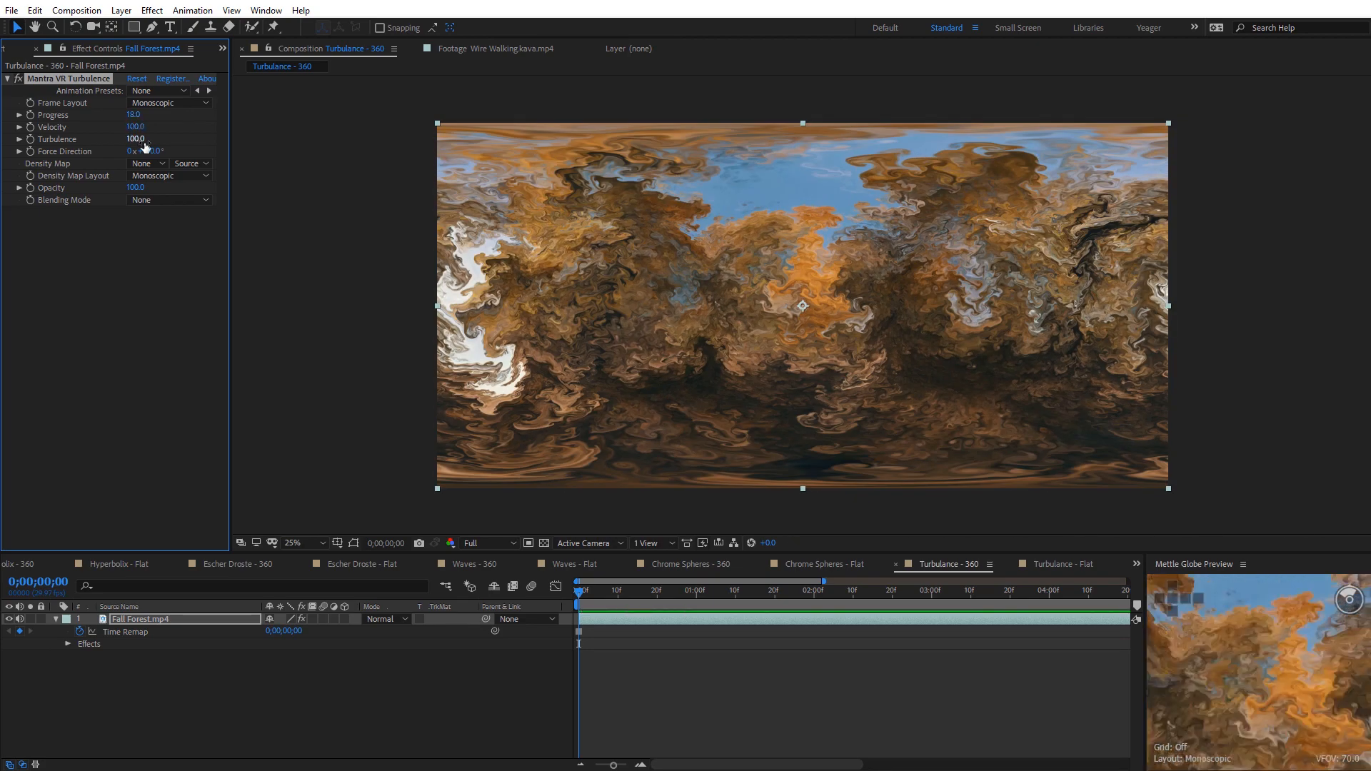
pyautogui.click(20, 152)
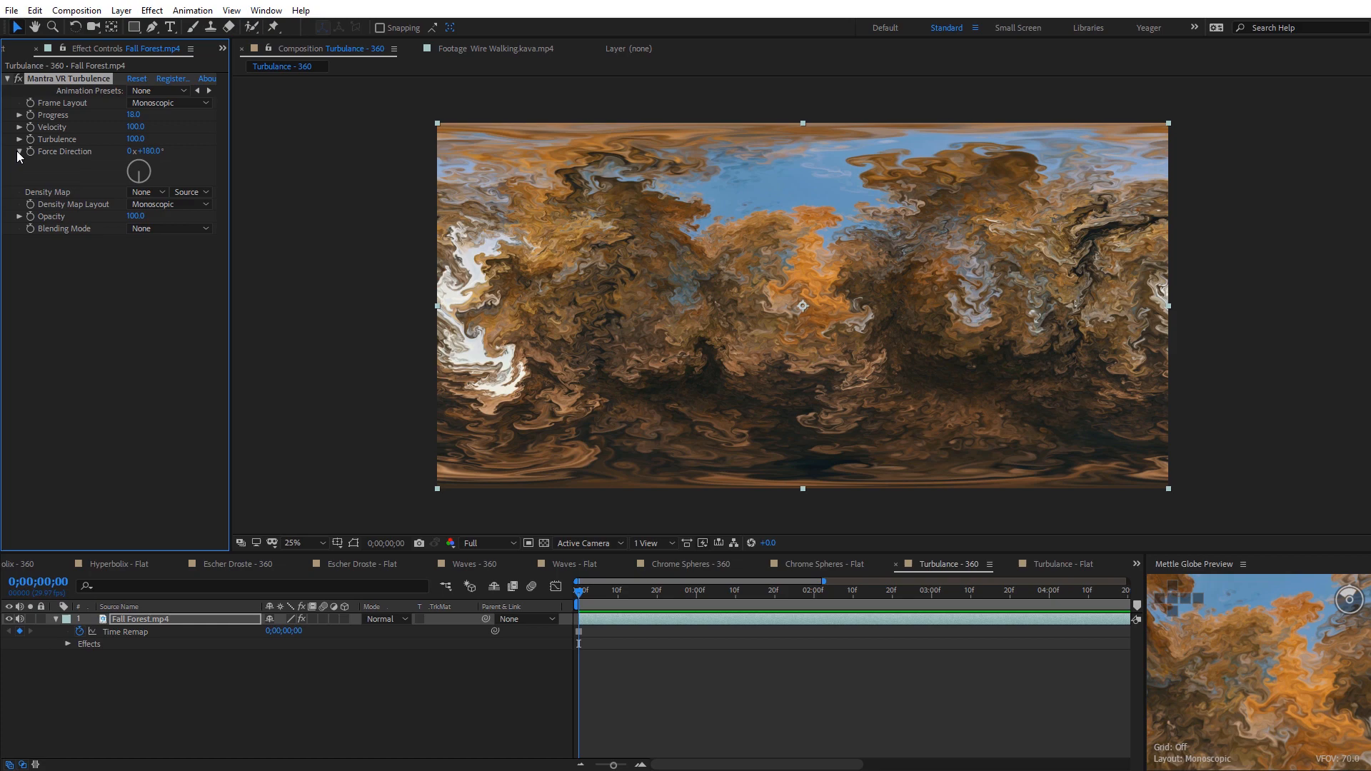
pyautogui.click(162, 168)
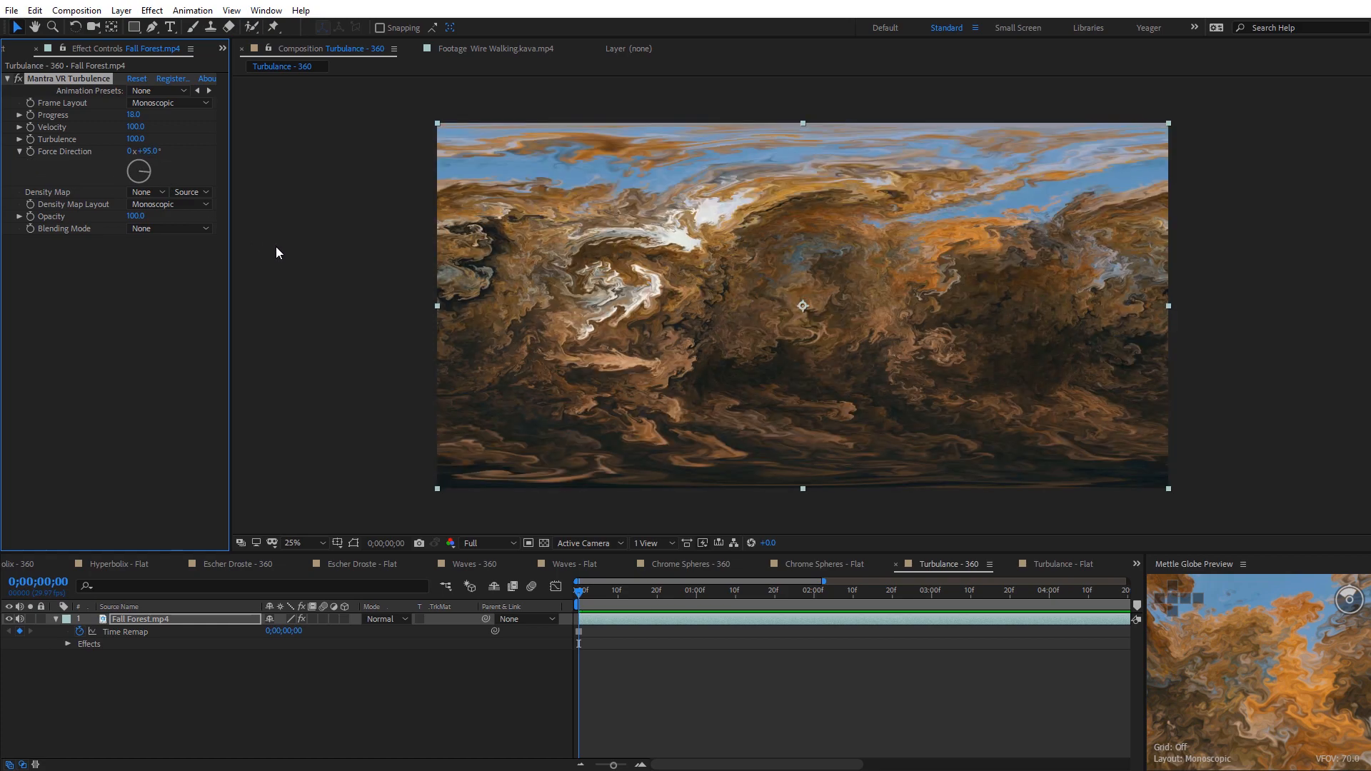
# Try a Velocity of 71 on the Turbulence effect and set it back to 100
pyautogui.press('.')
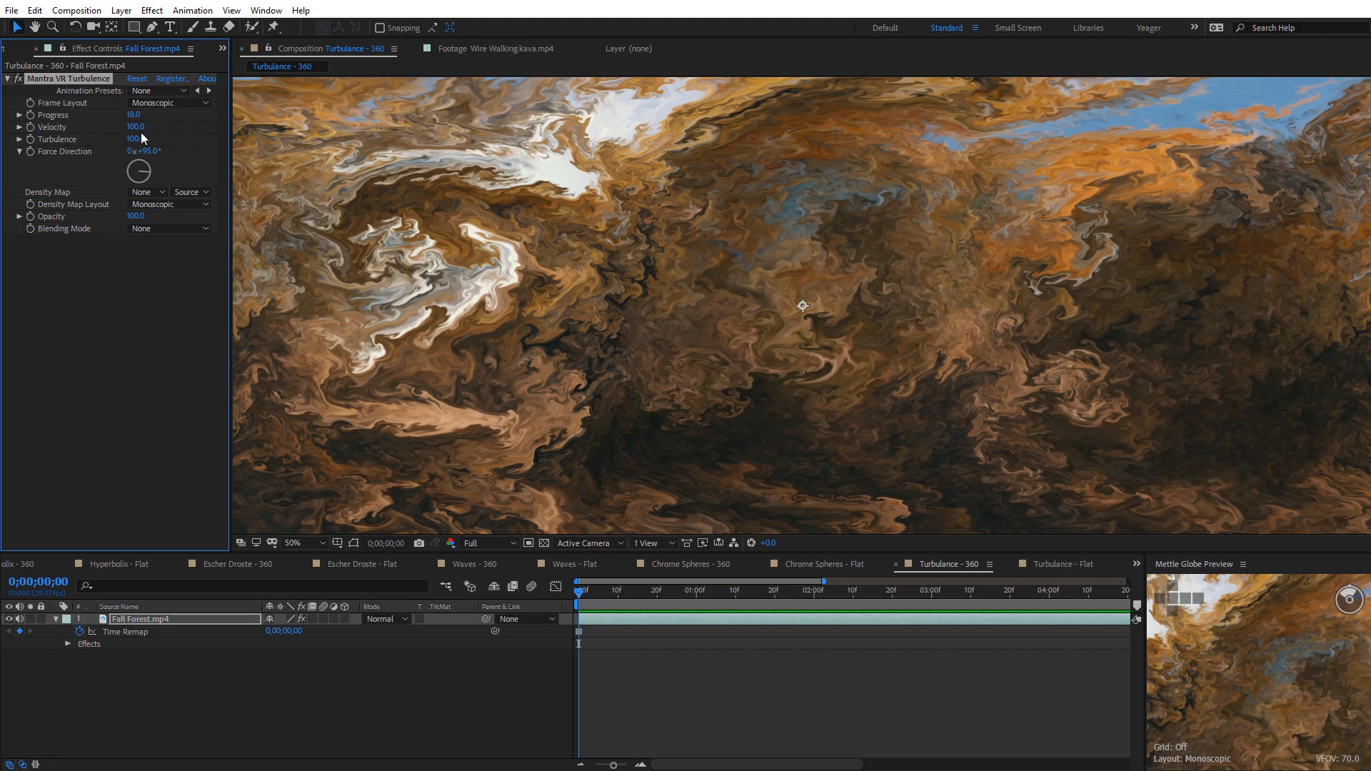
pyautogui.moveTo(117, 127); pyautogui.dragTo(115, 127)
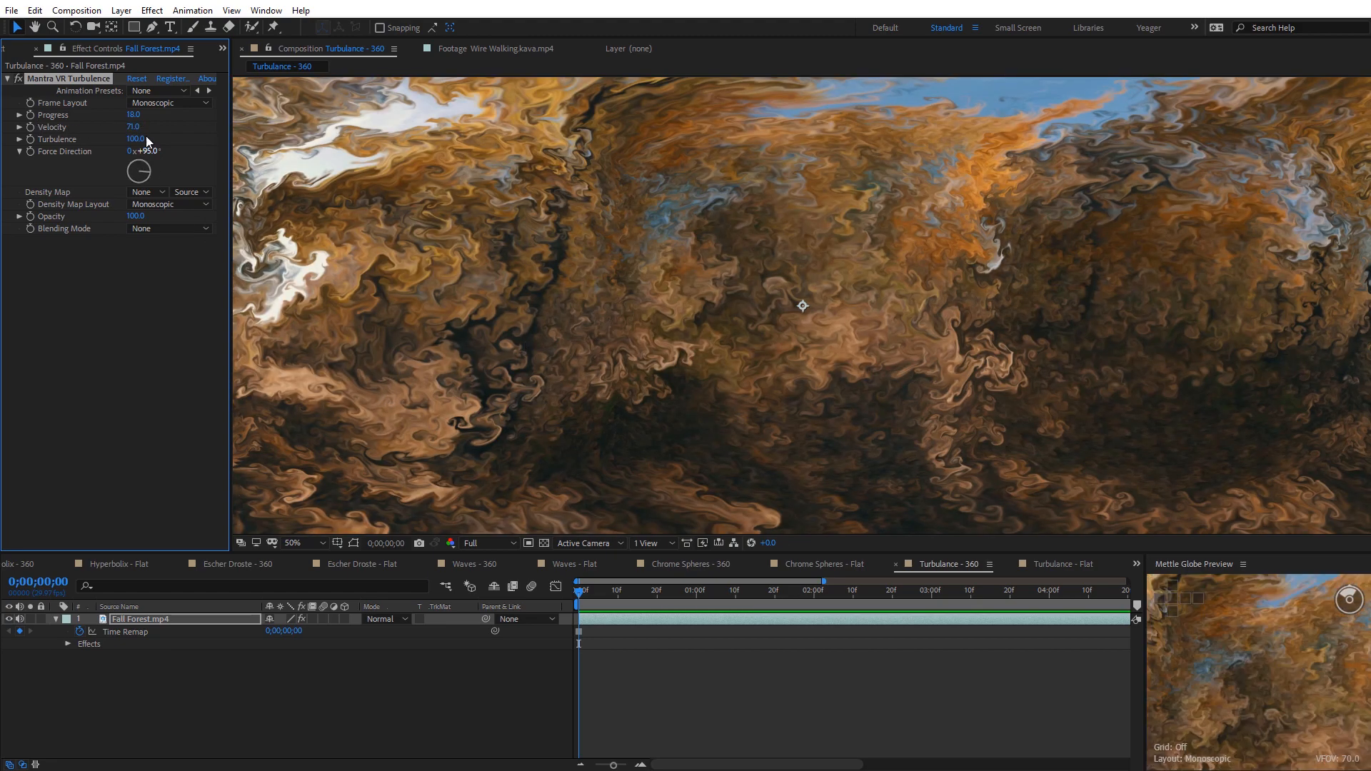
pyautogui.moveTo(133, 127); pyautogui.dragTo(199, 139)
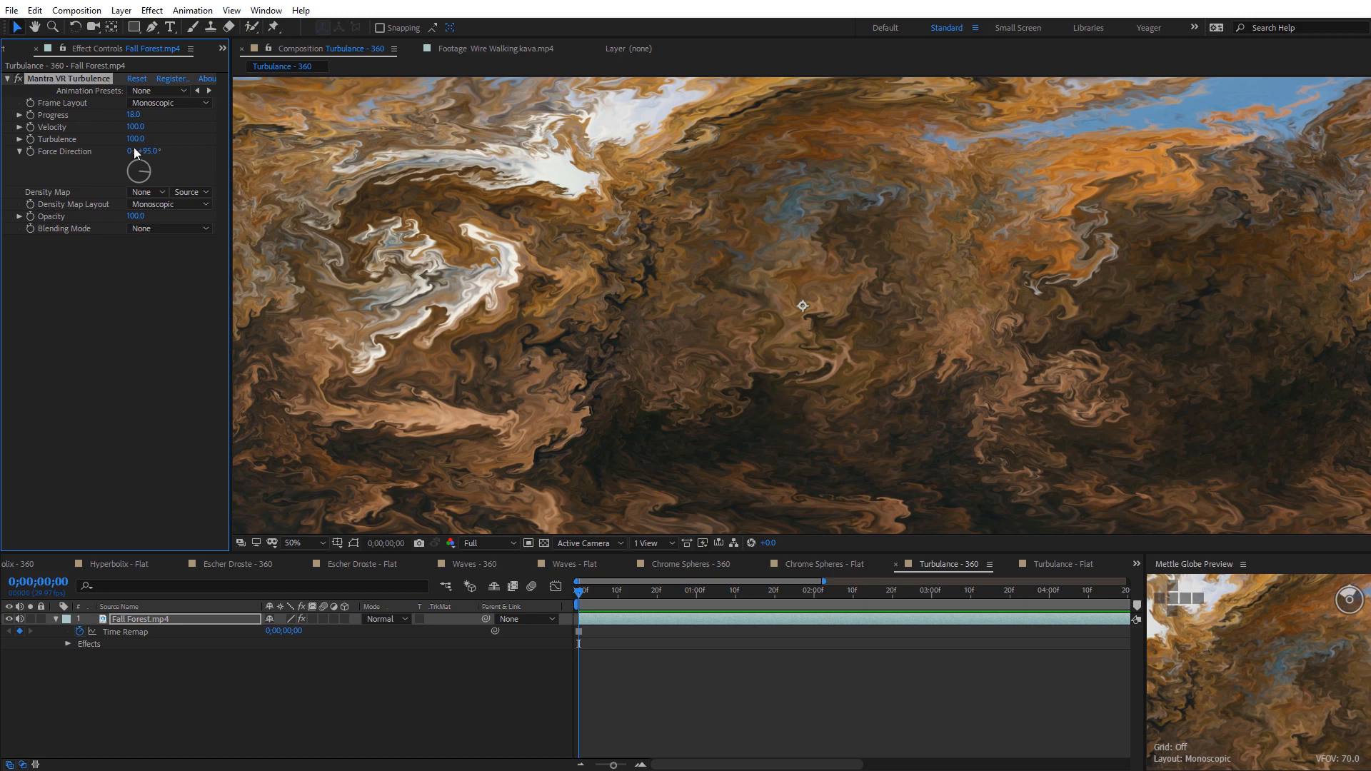
# Lower the Turbulence value of the Mantra VR Turbulence effect to 0
pyautogui.moveTo(135, 139); pyautogui.dragTo(114, 151)
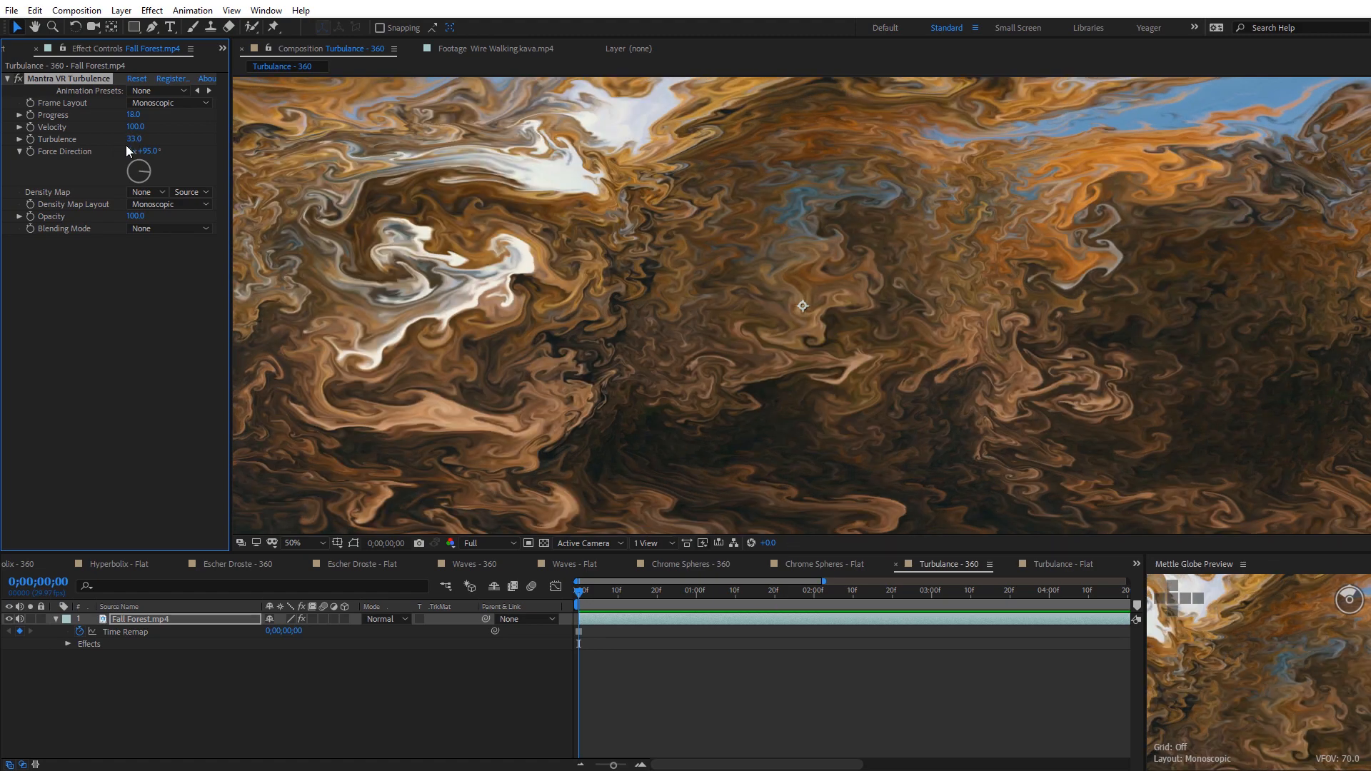
pyautogui.moveTo(128, 146); pyautogui.dragTo(124, 148)
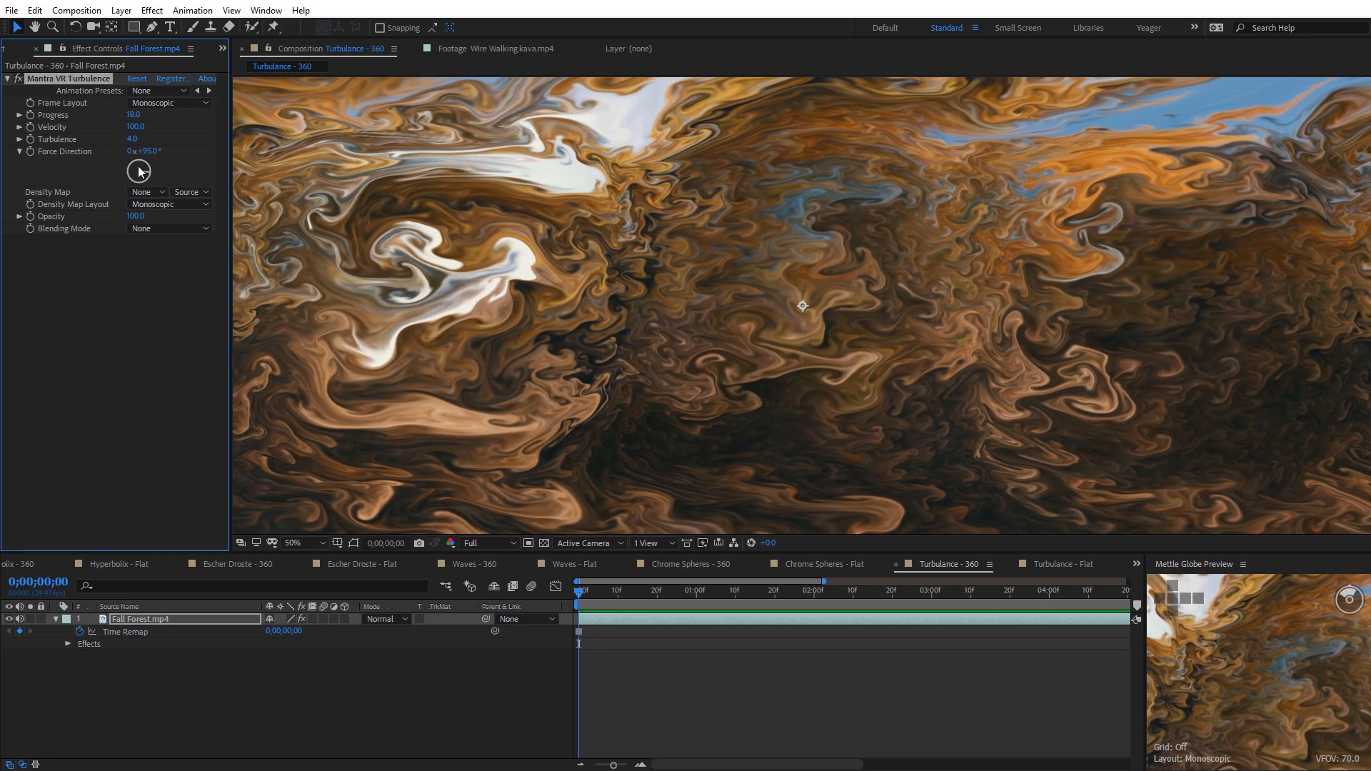
pyautogui.moveTo(130, 140); pyautogui.dragTo(88, 150)
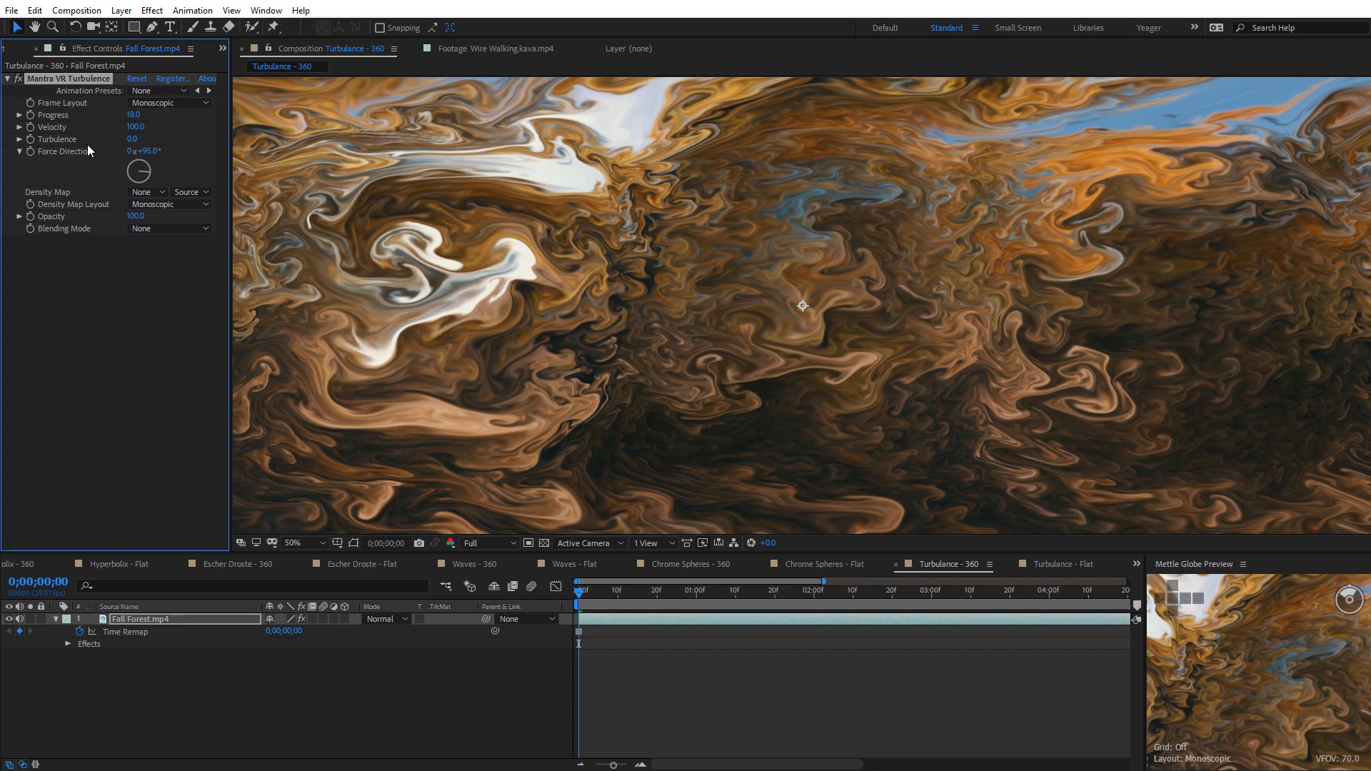
pyautogui.press(',')
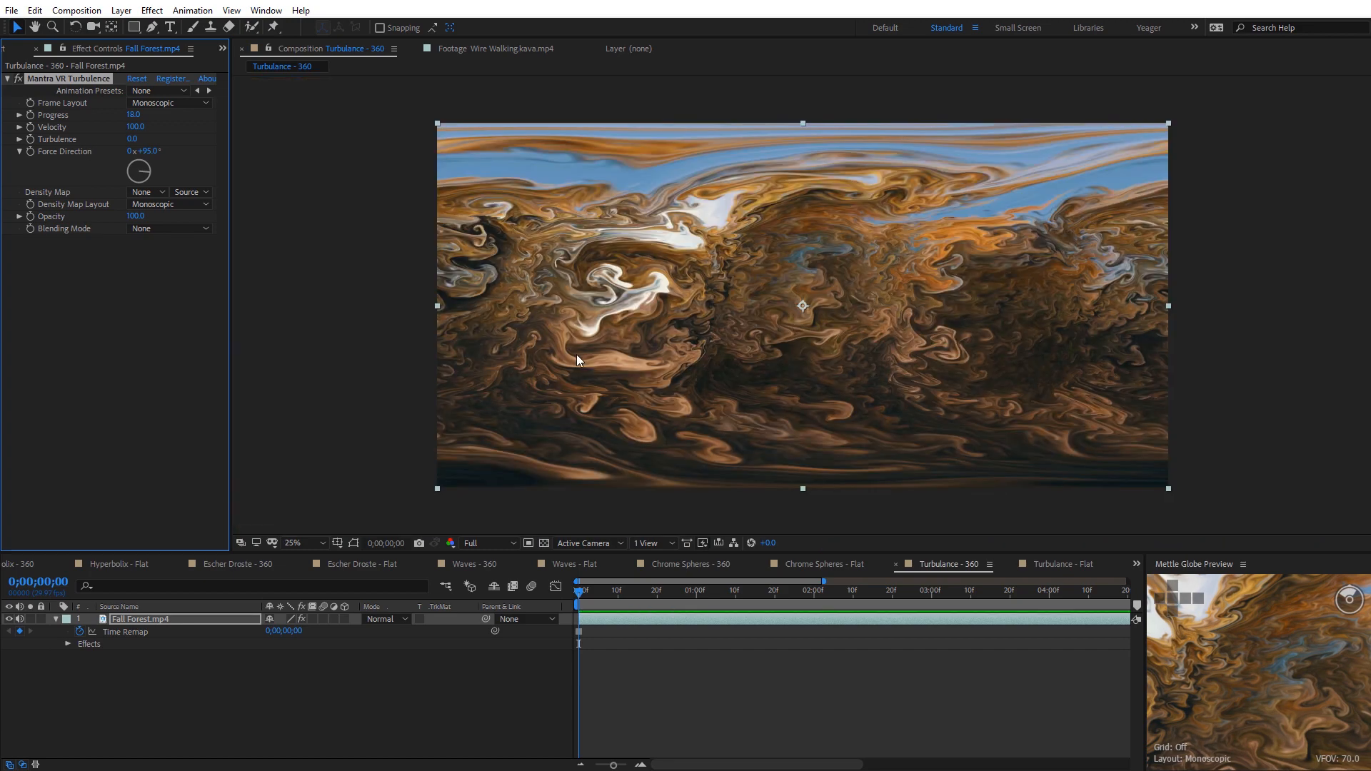
# Try a Turbulence value of 100 on the forest footage, compare it up close, and set it back to 0
pyautogui.moveTo(133, 139); pyautogui.dragTo(296, 141)
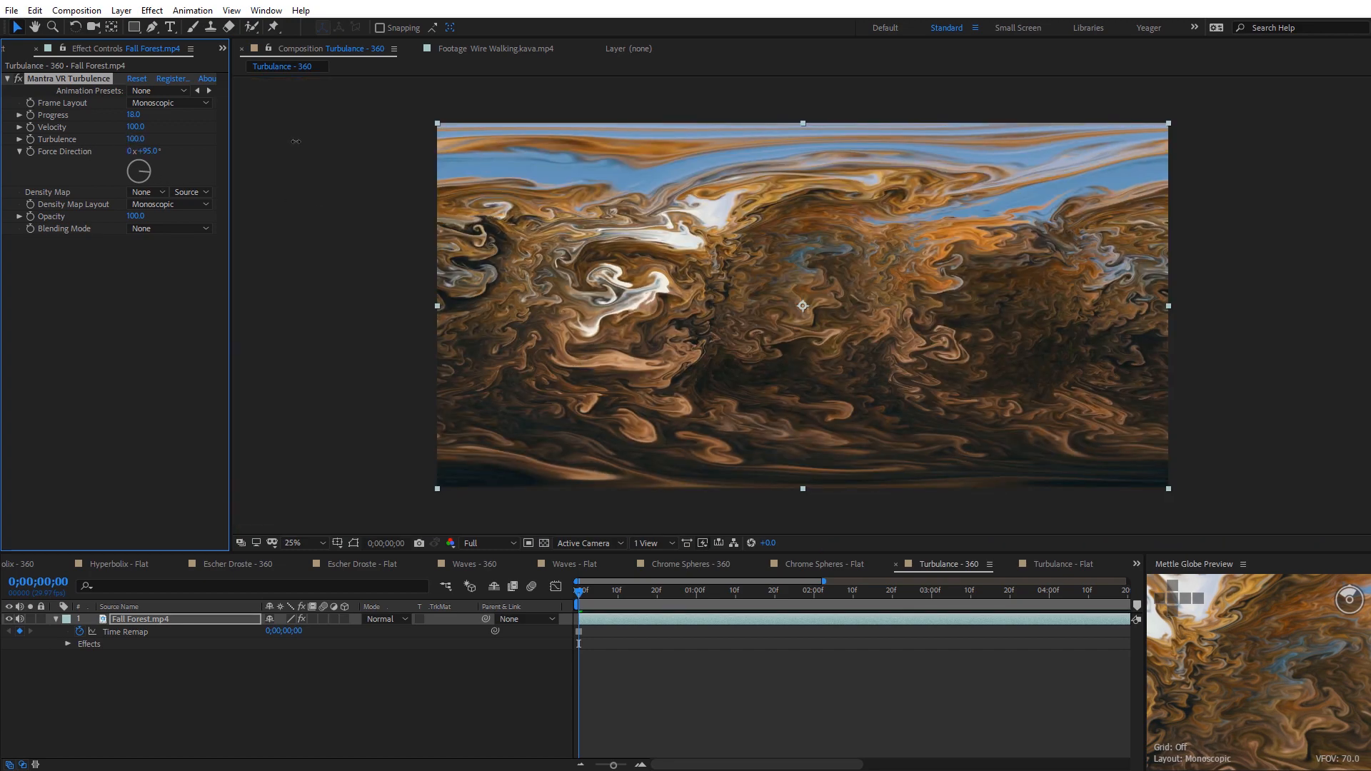
pyautogui.press('.')
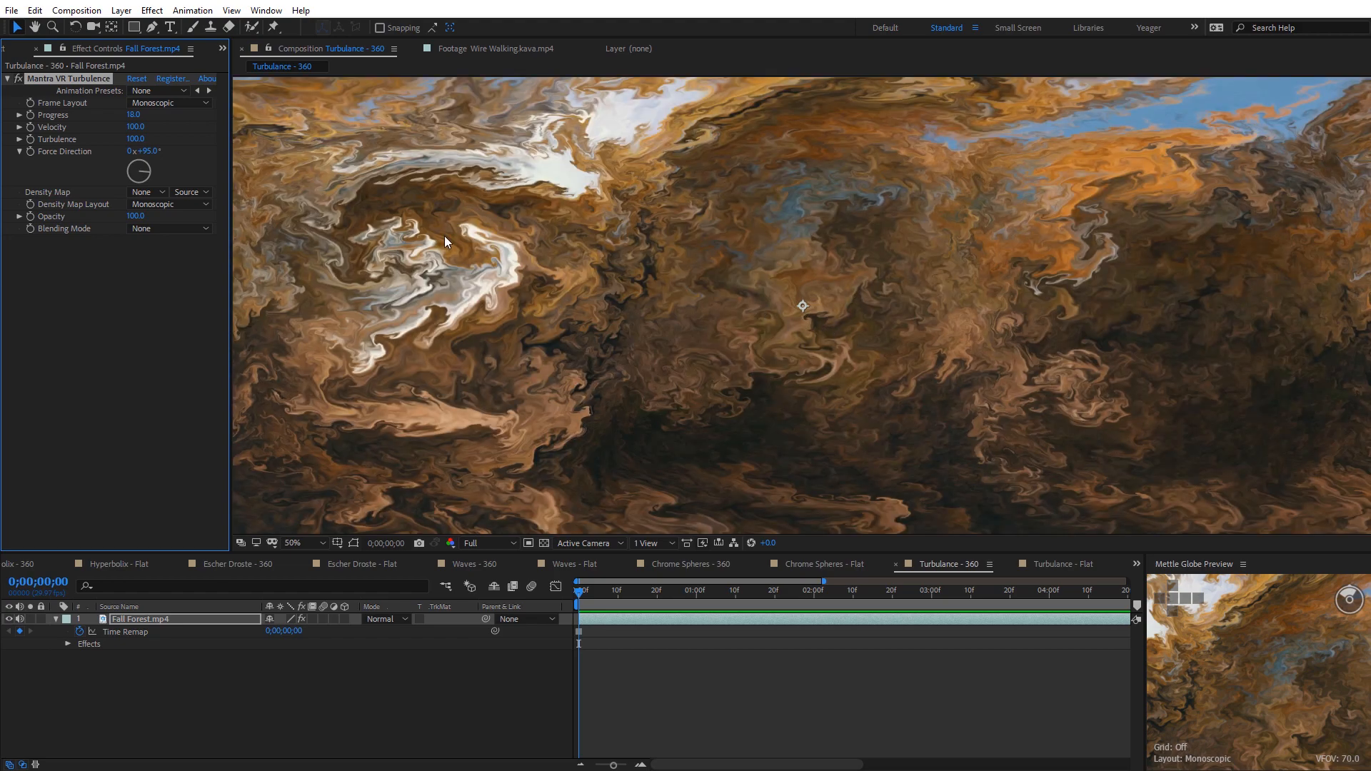
pyautogui.moveTo(135, 140); pyautogui.dragTo(24, 151)
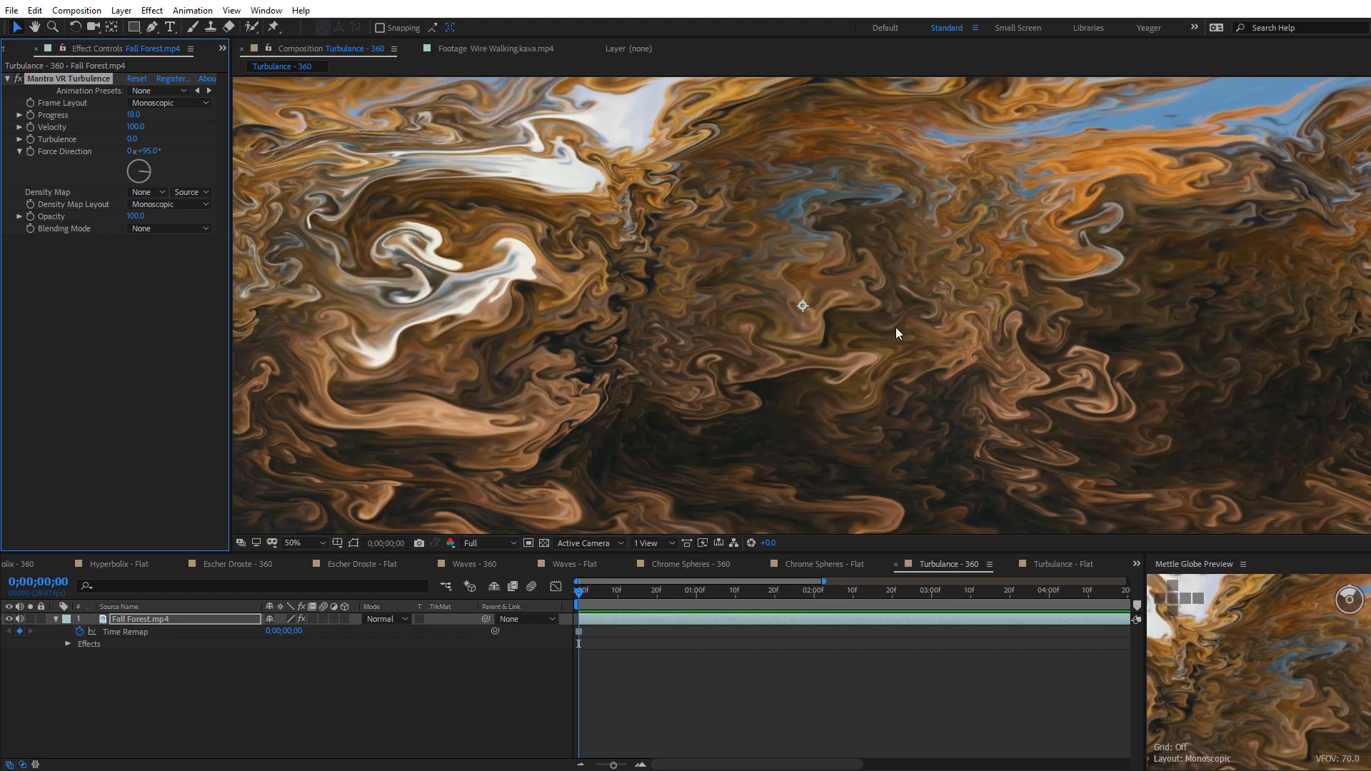
pyautogui.press(',')
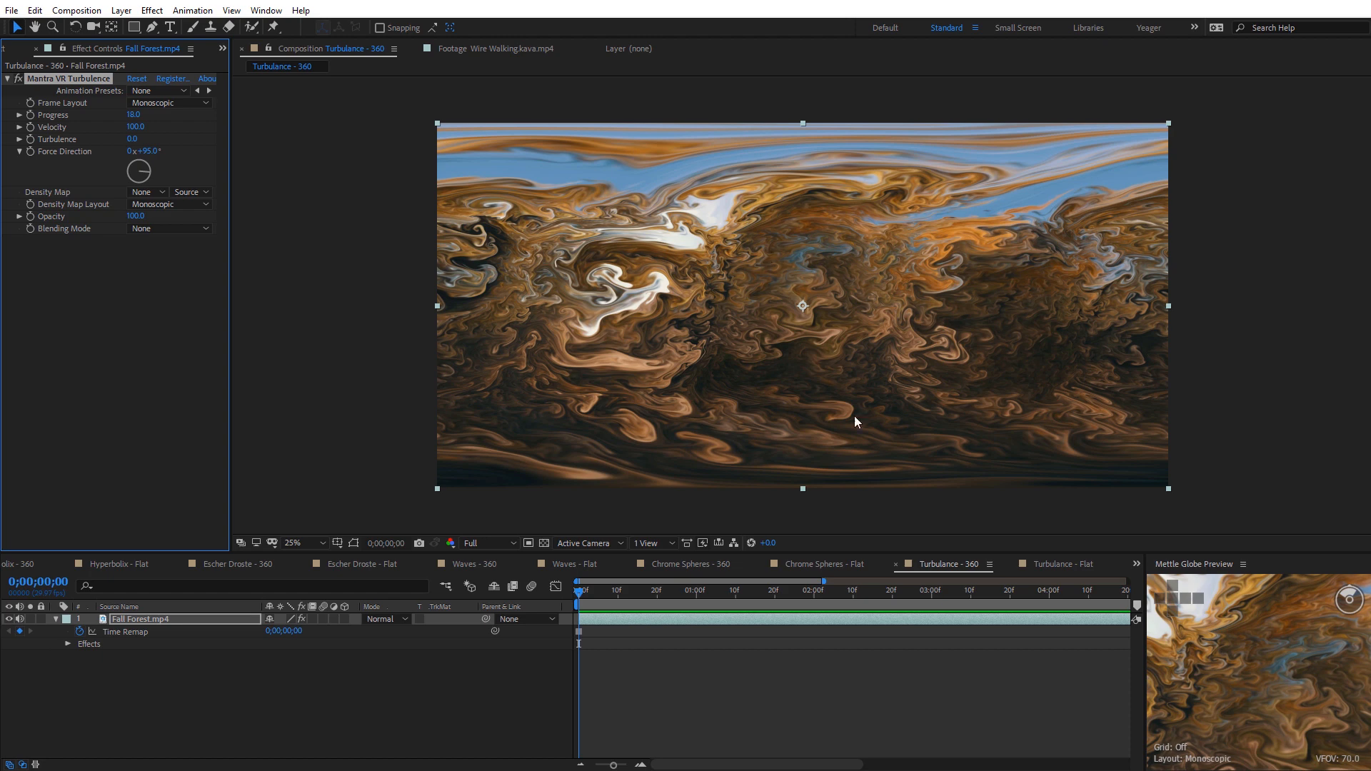
# Open the Turbulence - Flat composition and split the Jeep Splashing Water Outdoors.mov layer at 0:00:02:03
pyautogui.click(1050, 564)
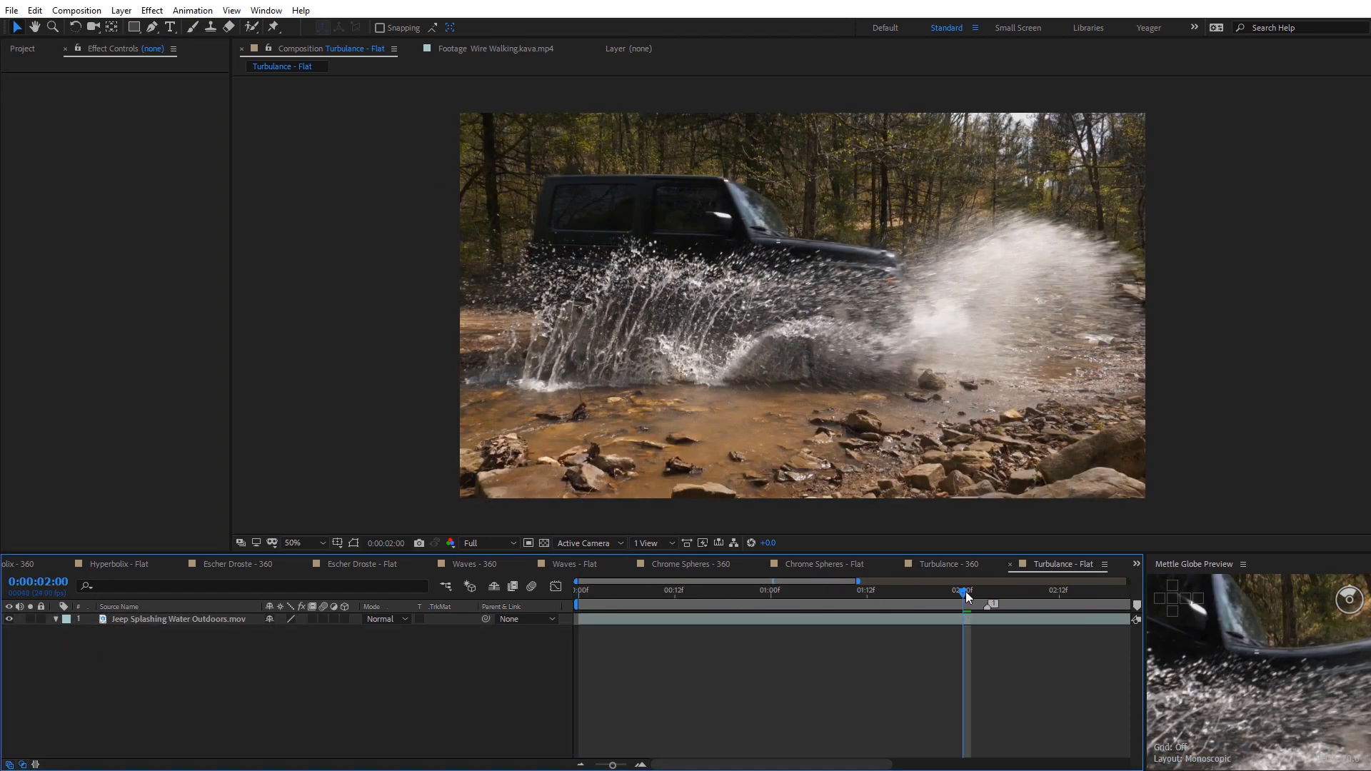
pyautogui.moveTo(967, 594); pyautogui.dragTo(960, 532)
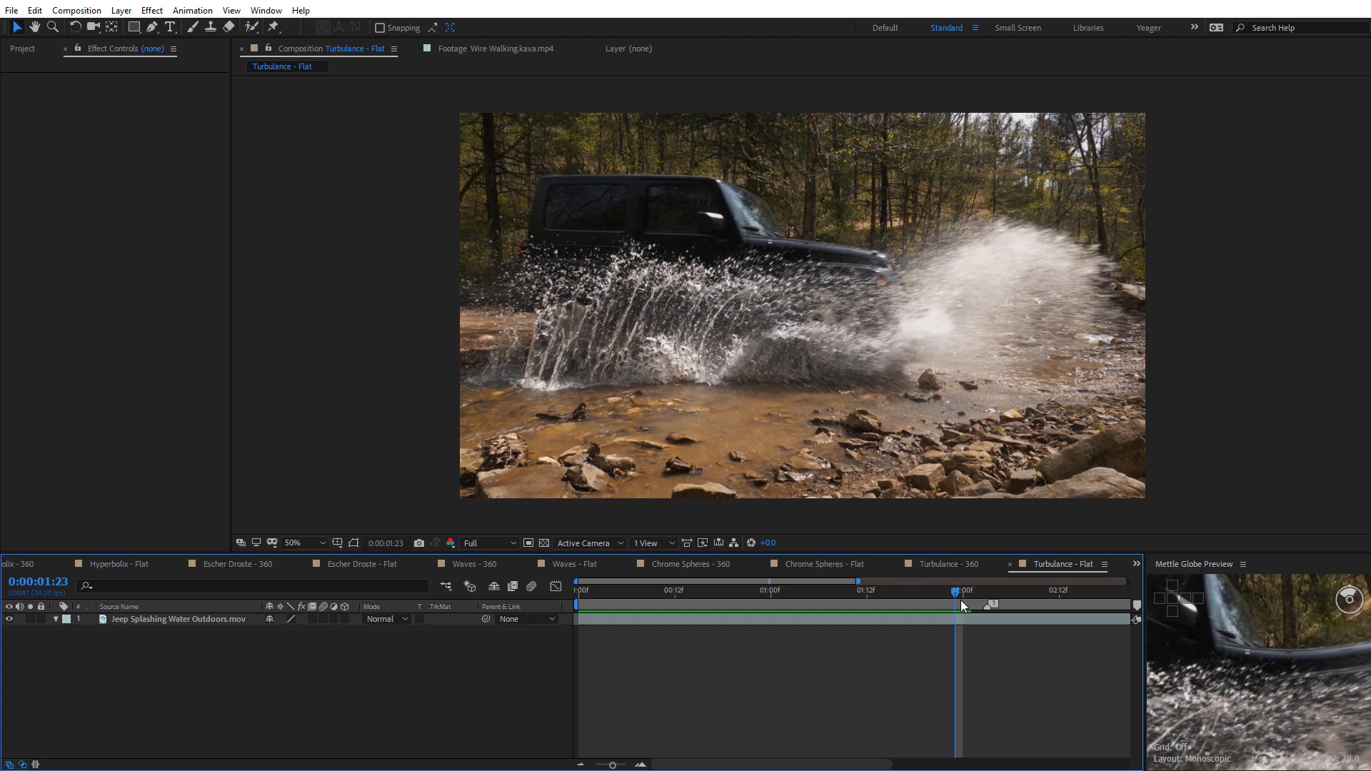
pyautogui.moveTo(956, 594); pyautogui.dragTo(989, 620)
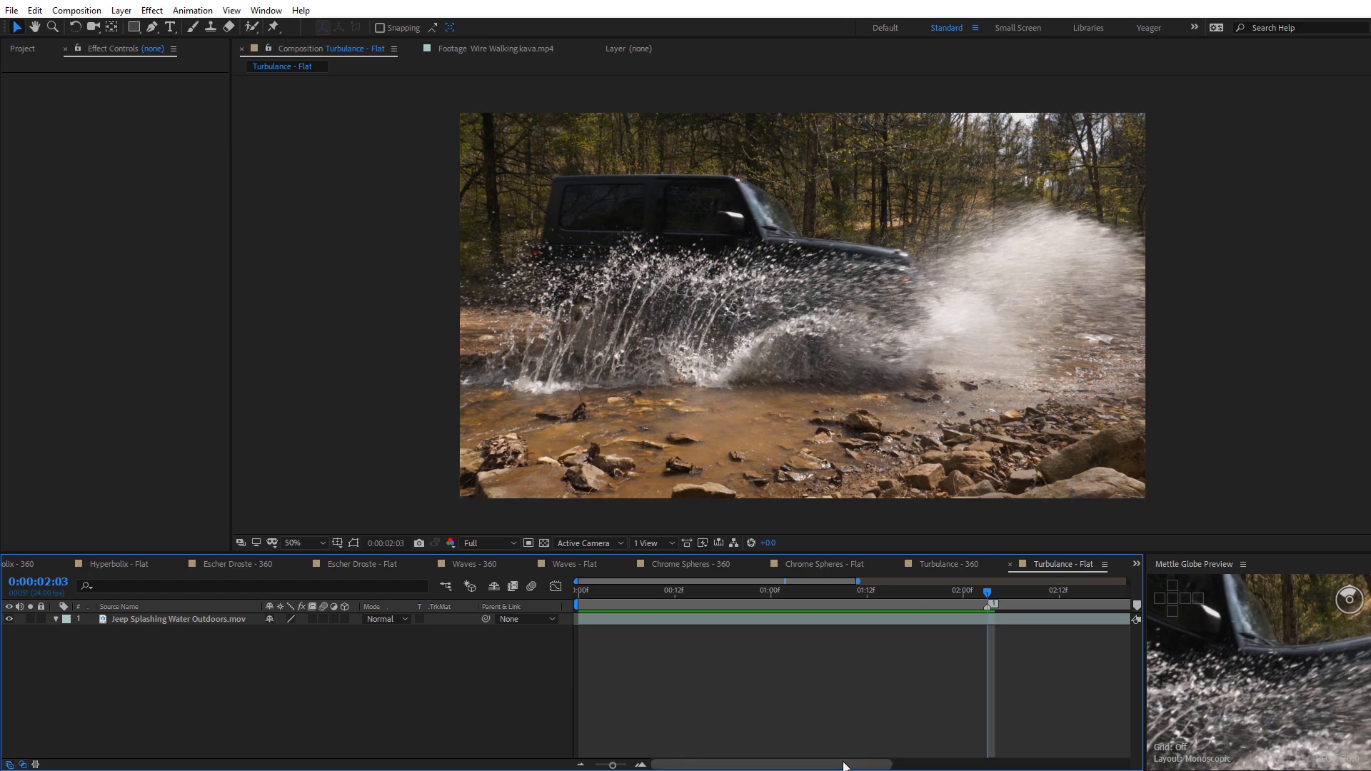
pyautogui.moveTo(847, 764); pyautogui.dragTo(904, 764)
pyautogui.click(863, 622)
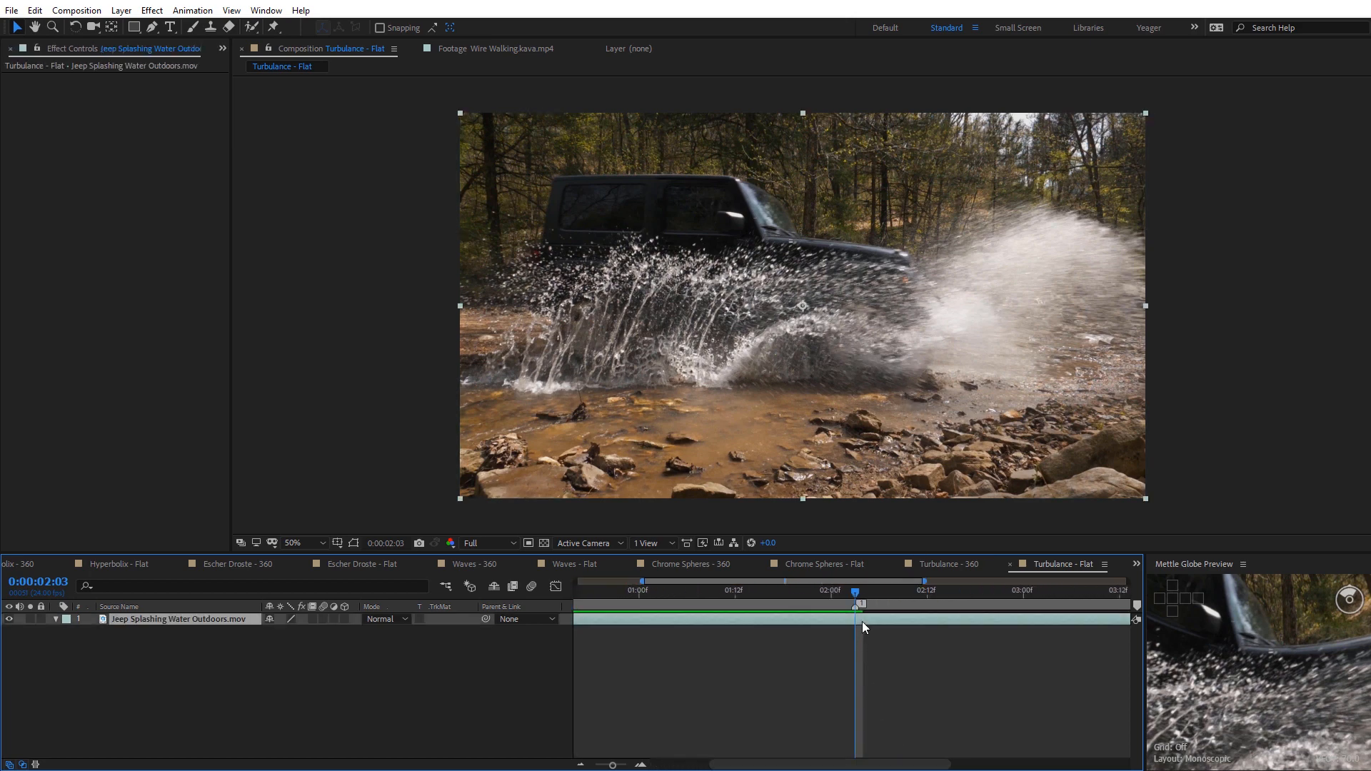
pyautogui.hotkey('ctrl', 'shift', 'd')
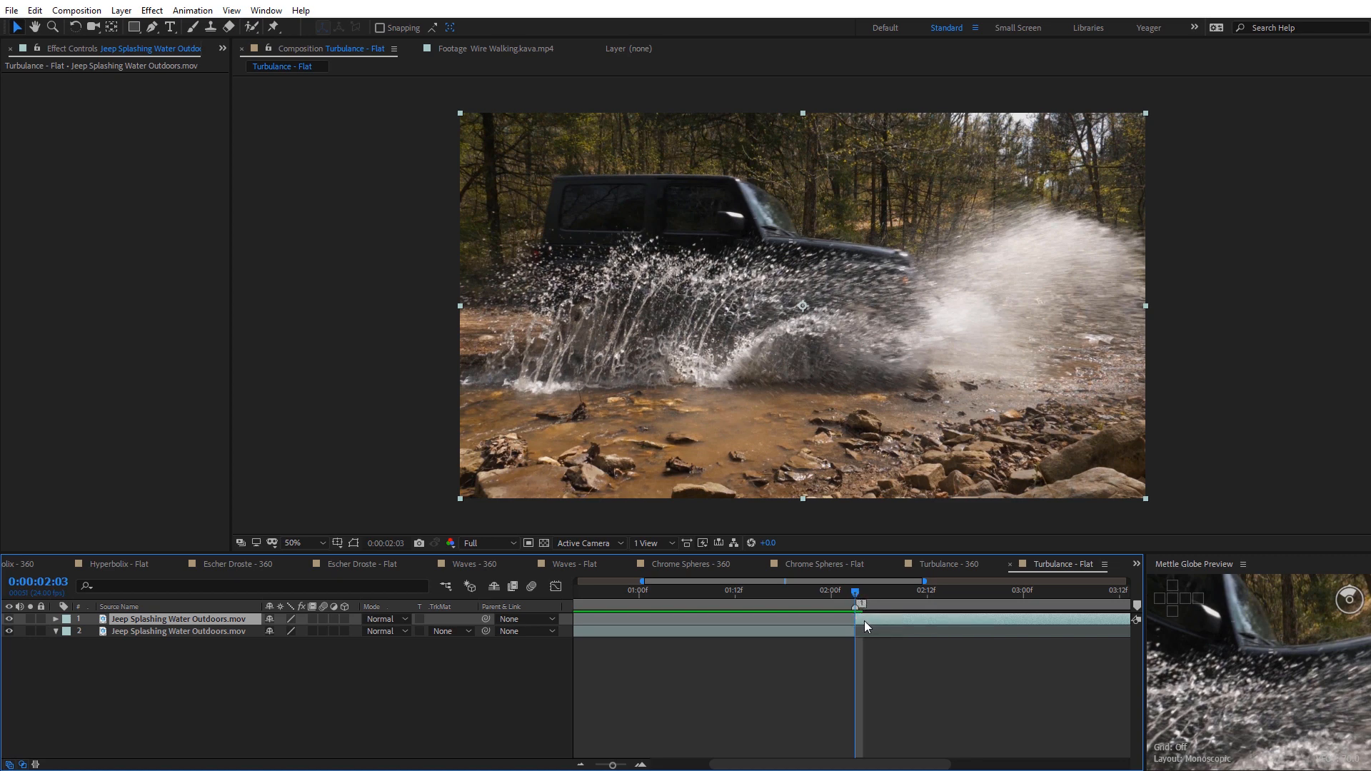
# Freeze the frame of the split-off later part of the jeep clip and apply the Mantra VR Turbulence effect to it
pyautogui.rightClick(863, 621)
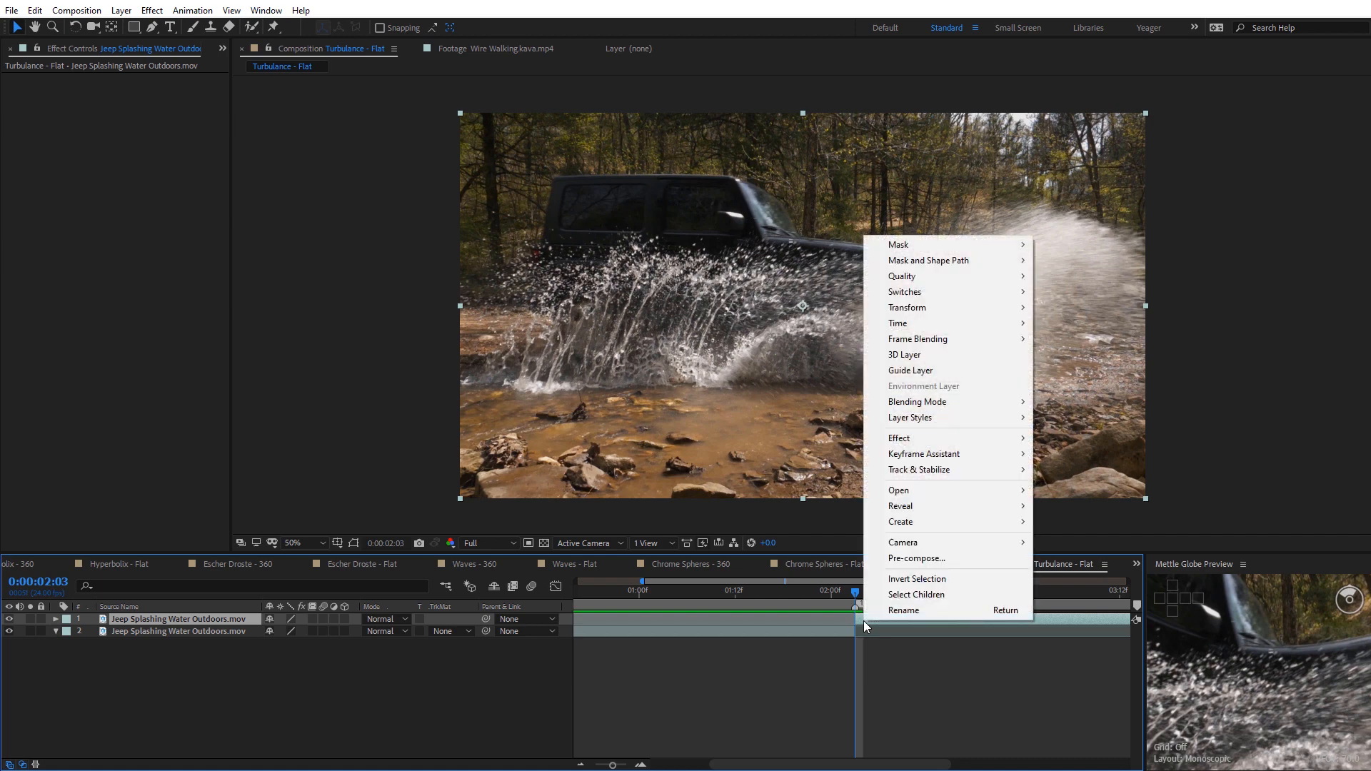
pyautogui.moveTo(921, 324)
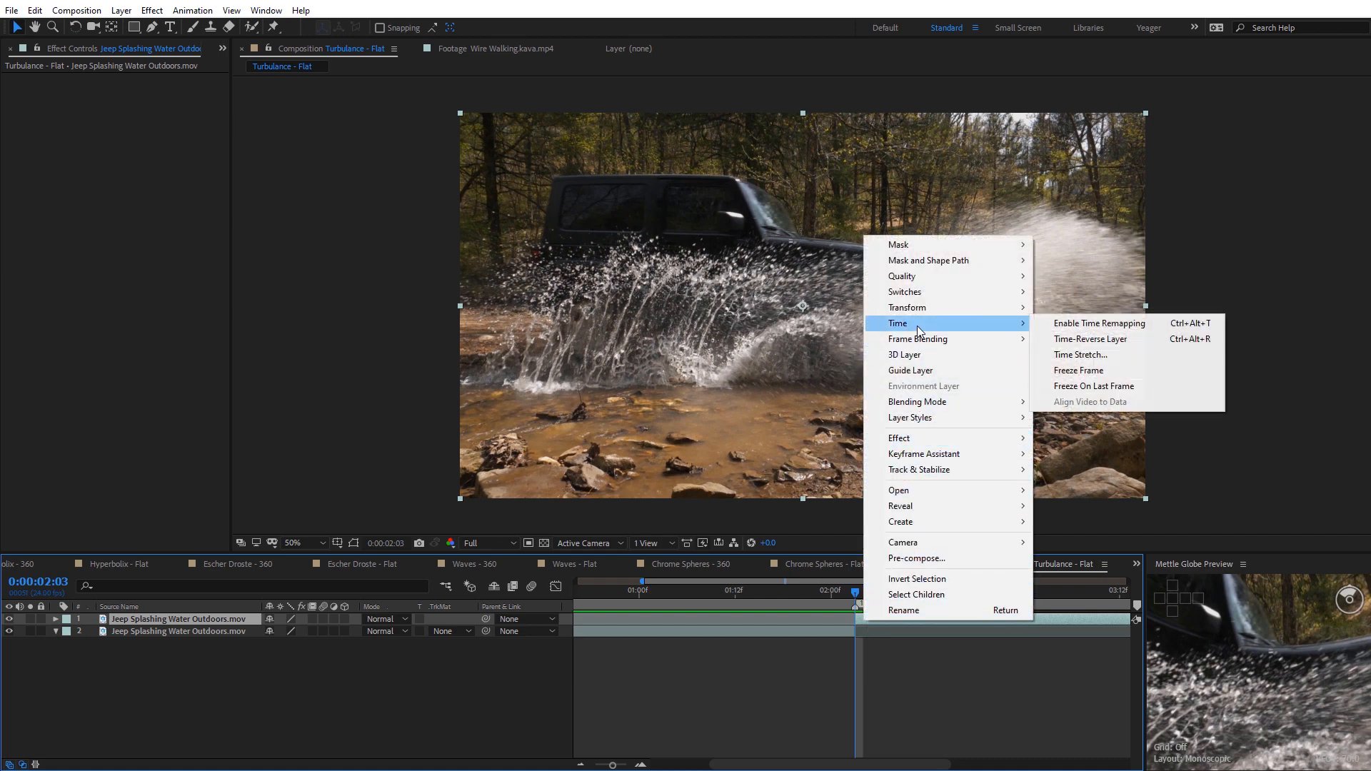
pyautogui.click(1084, 372)
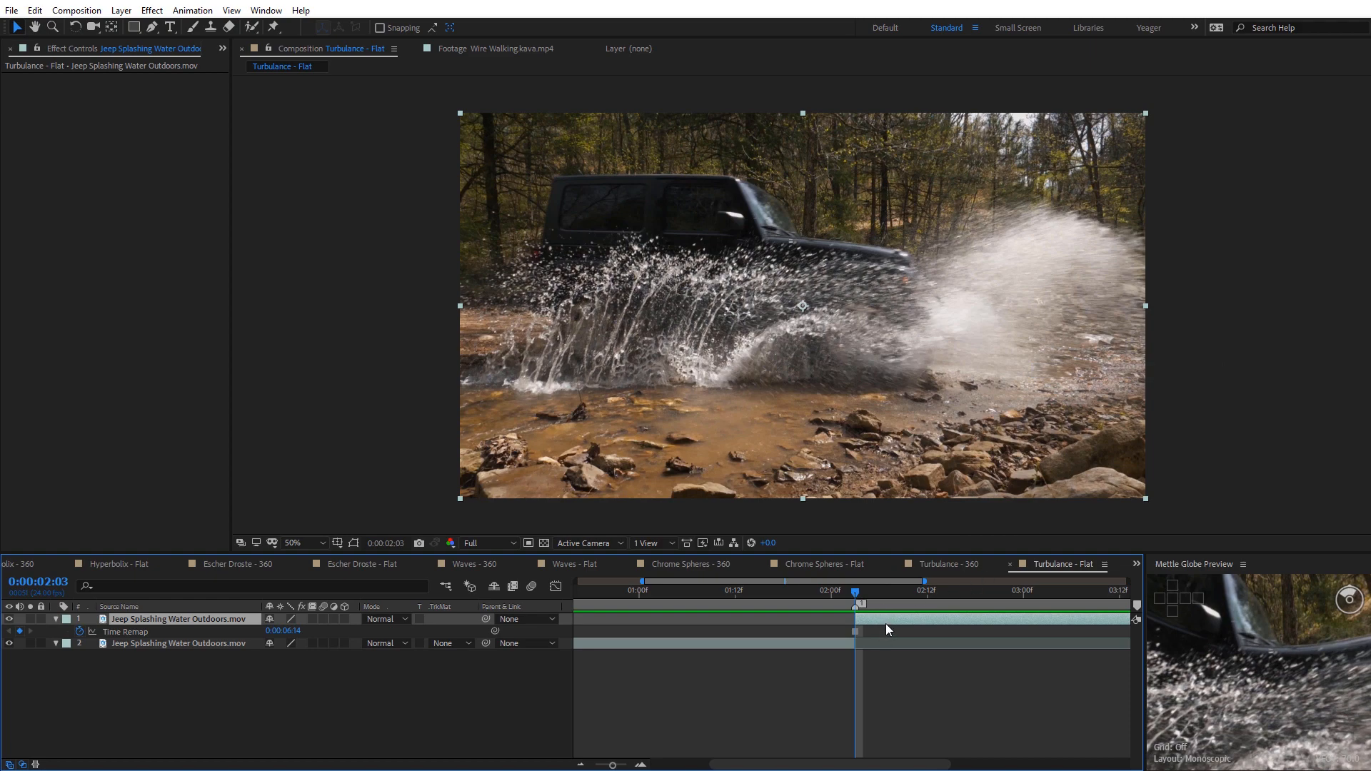
pyautogui.click(152, 10)
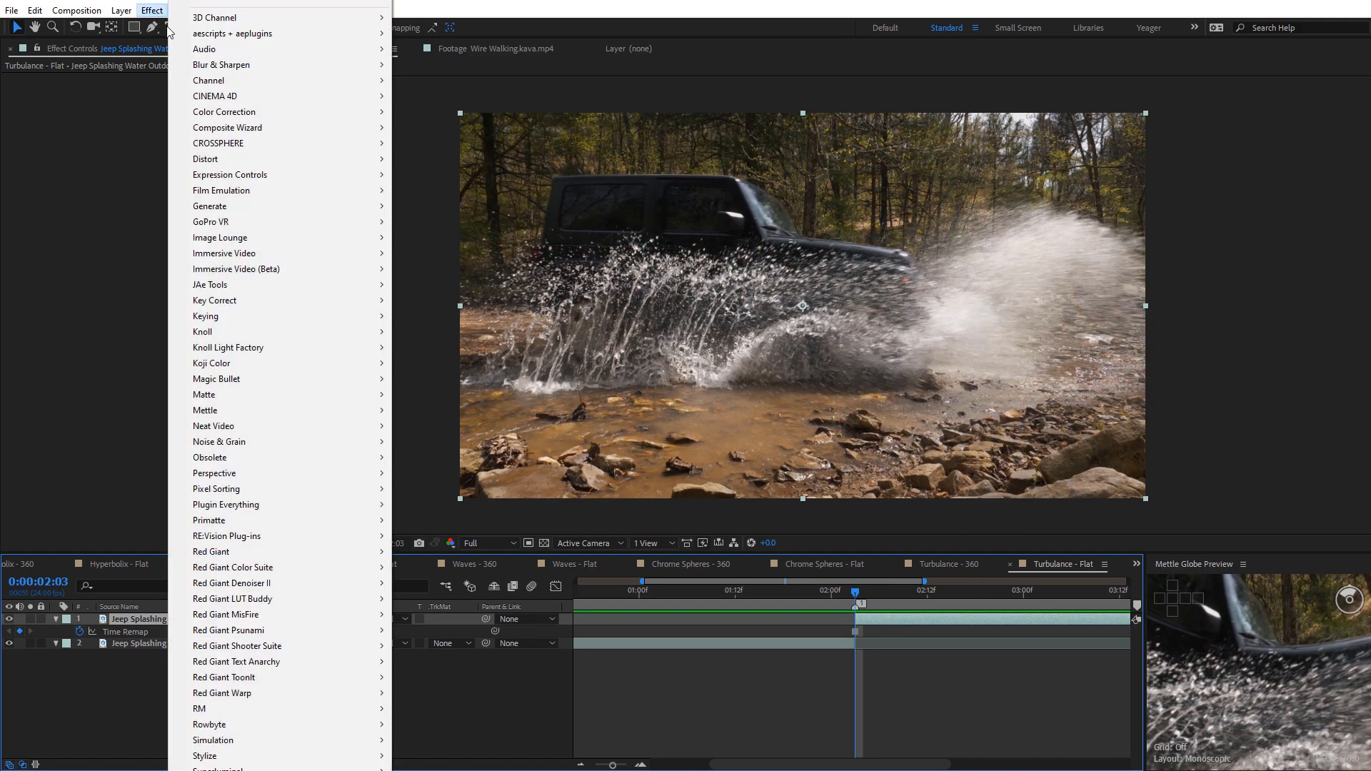
pyautogui.moveTo(269, 412)
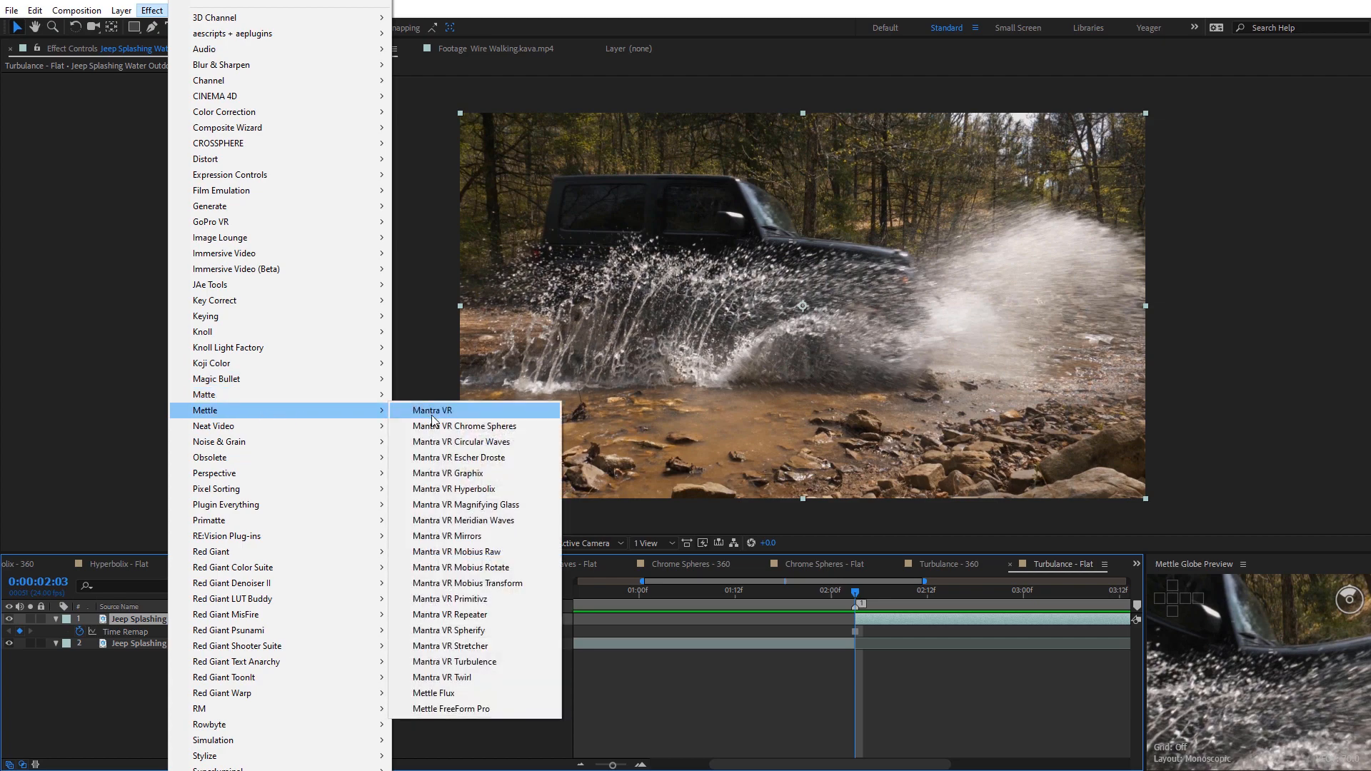
pyautogui.click(482, 662)
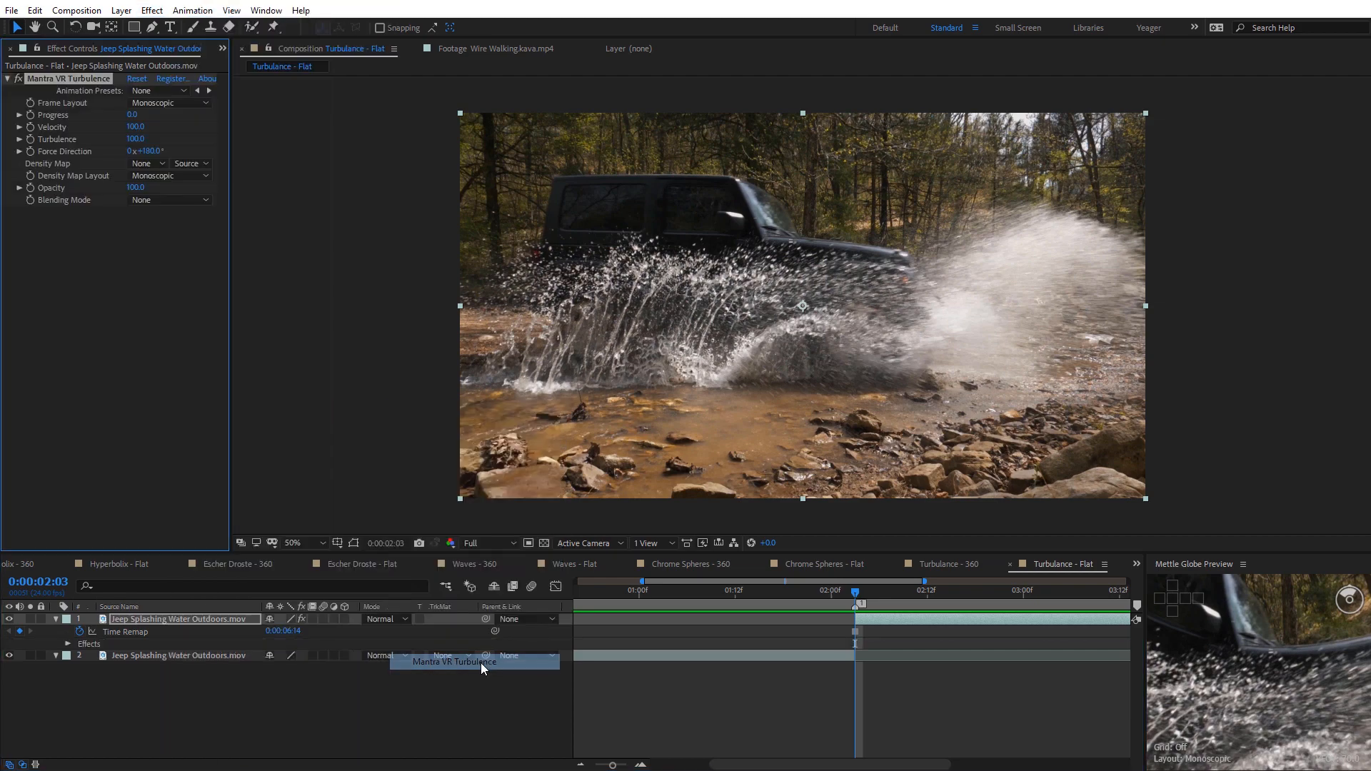
# Keyframe the Turbulence effect's Progress from 0 at 0:00:02:03 to 22 at 0:00:04:00
pyautogui.moveTo(794, 764); pyautogui.dragTo(859, 764)
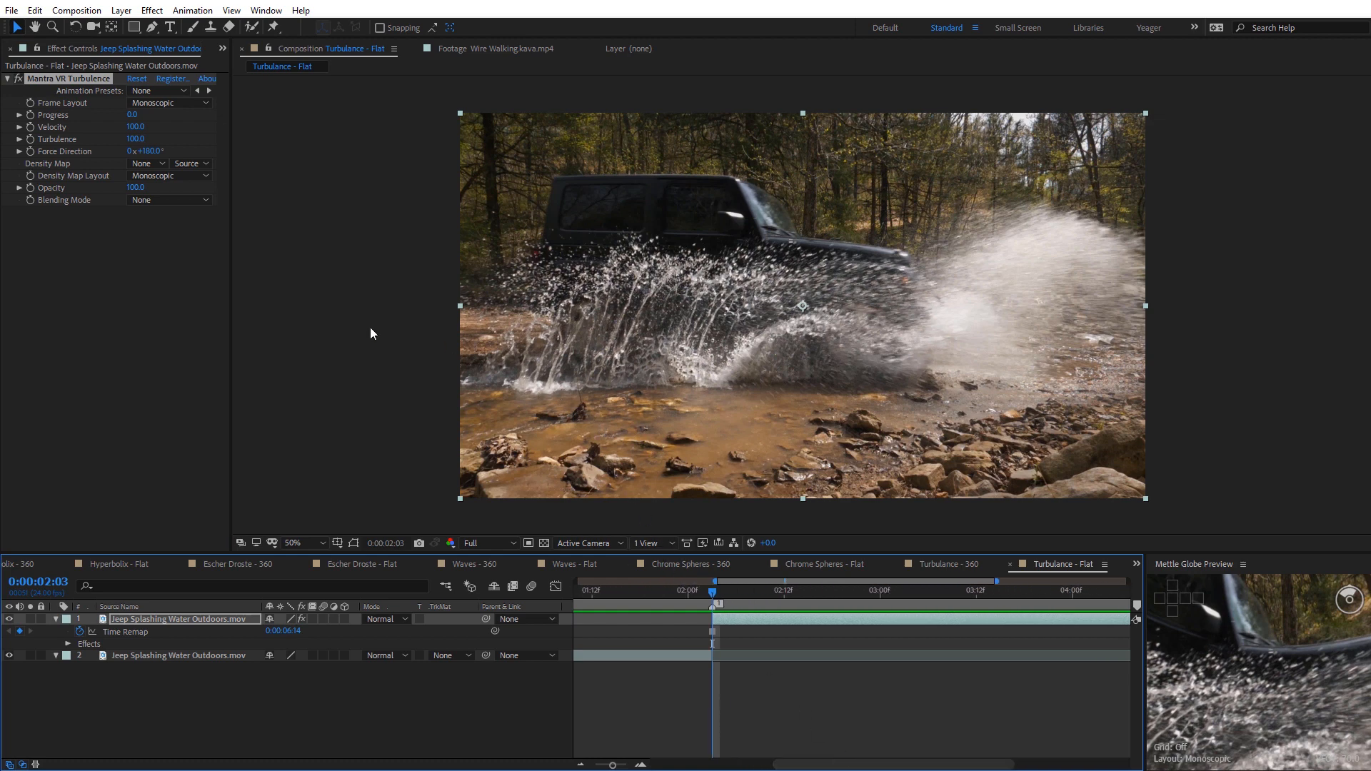
pyautogui.click(41, 115)
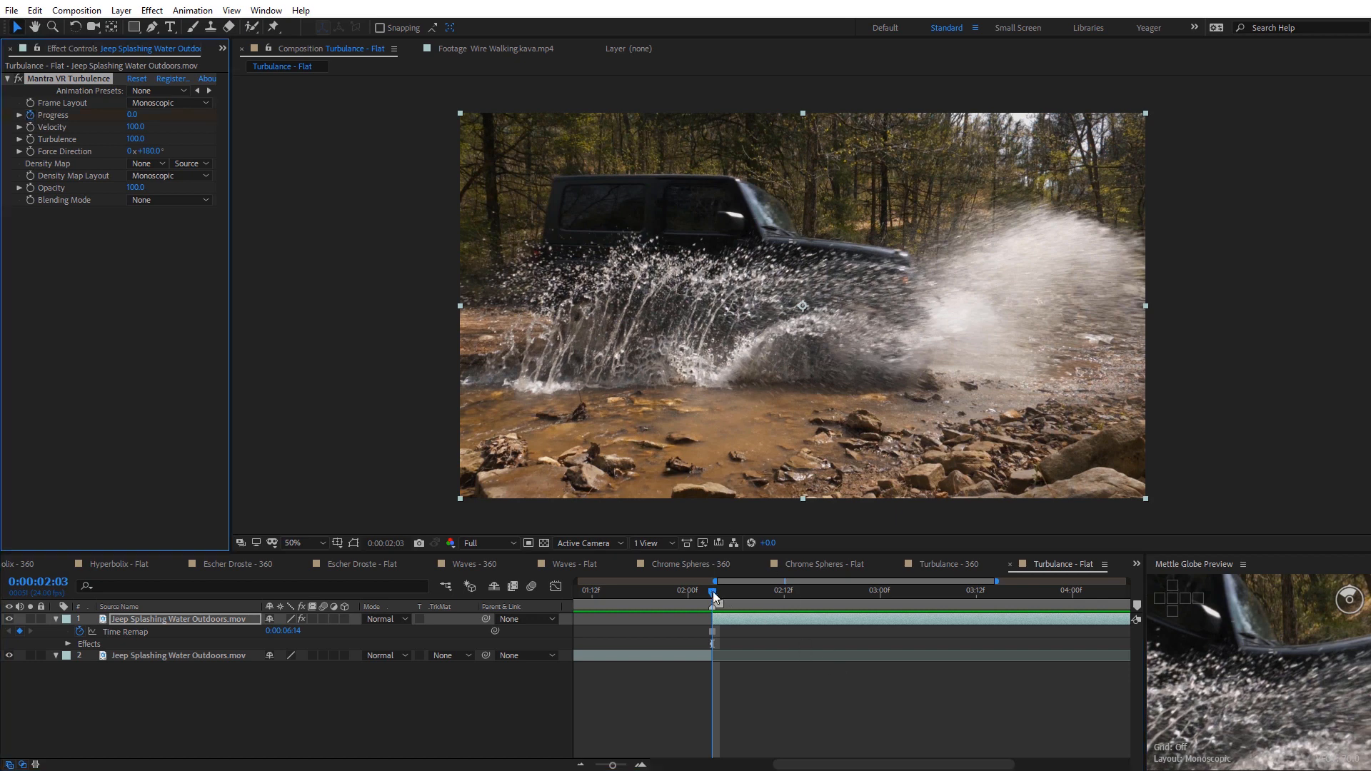
pyautogui.moveTo(712, 592); pyautogui.dragTo(1071, 660)
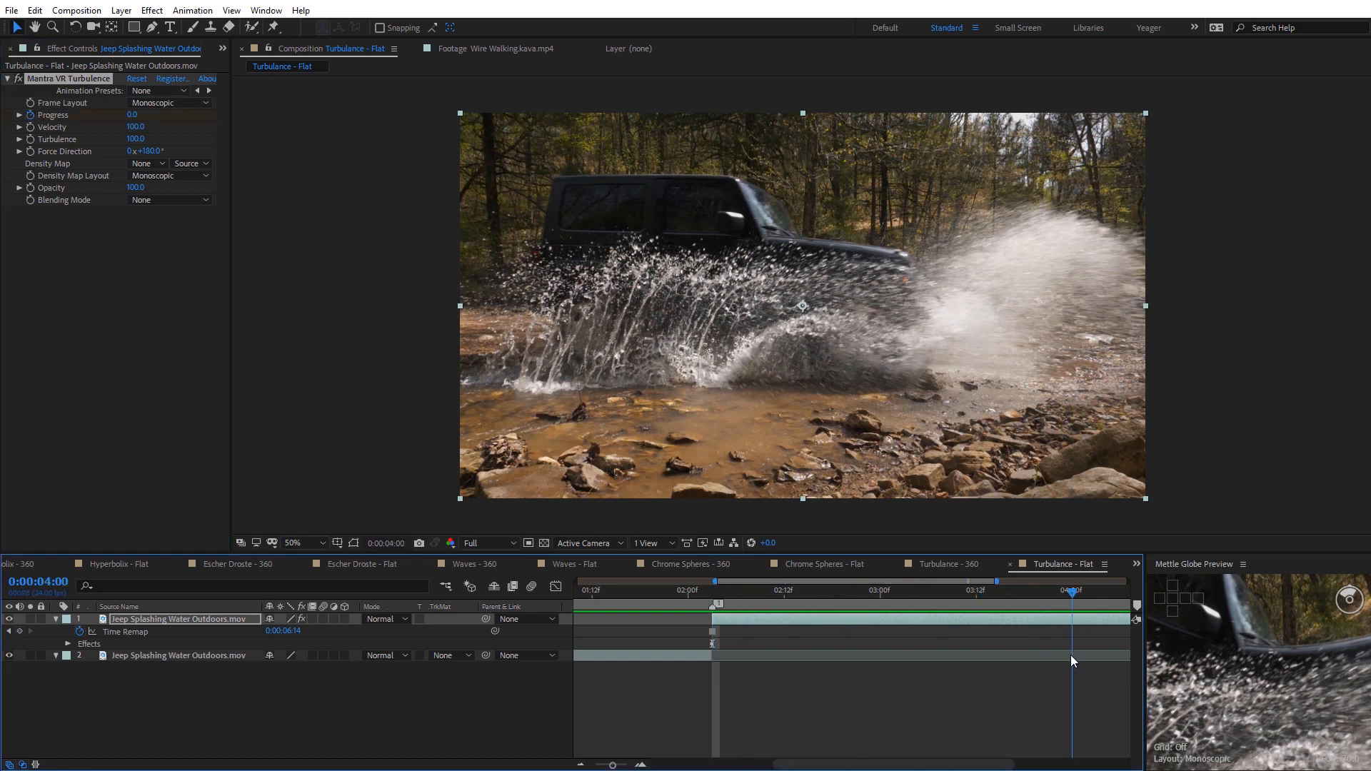
pyautogui.moveTo(909, 765)
pyautogui.mouseDown()
pyautogui.moveTo(965, 766)
pyautogui.moveTo(836, 765)
pyautogui.moveTo(897, 758)
pyautogui.mouseUp()
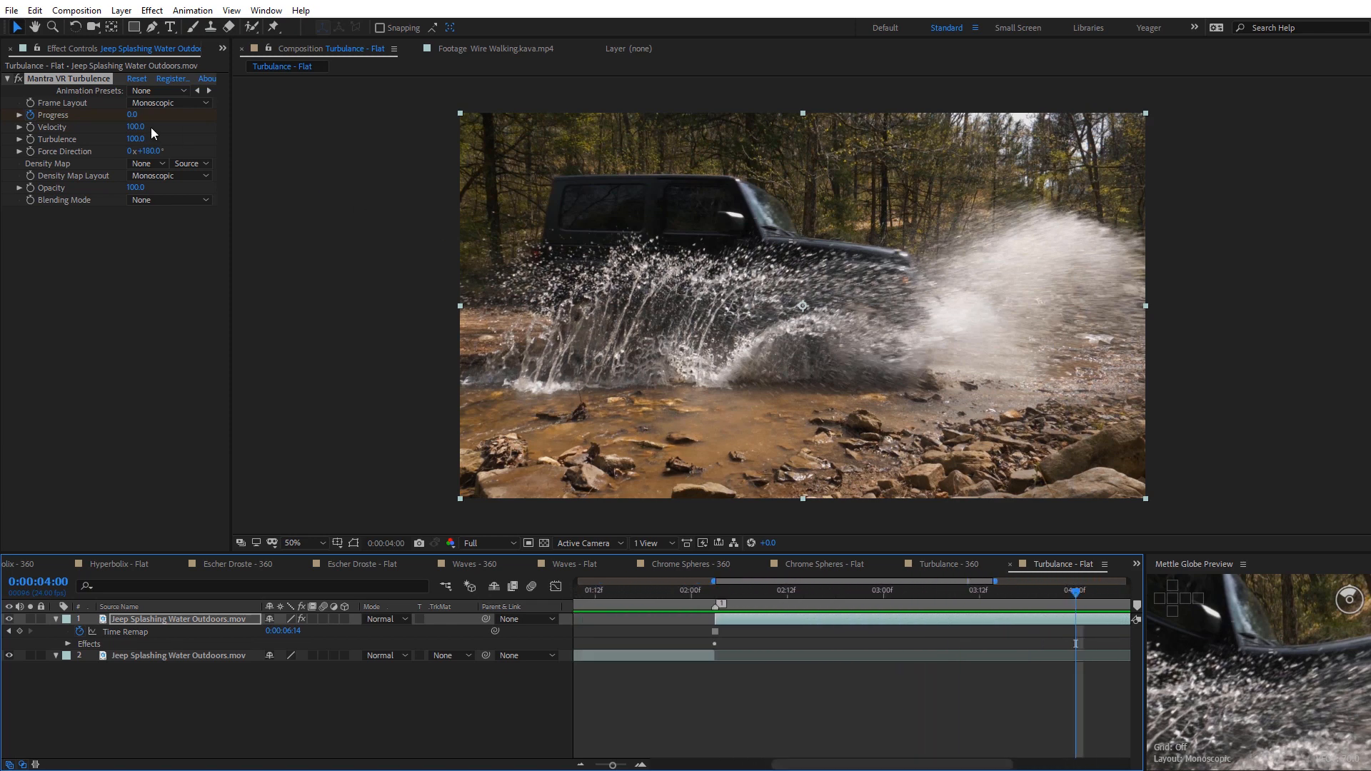
pyautogui.moveTo(132, 115); pyautogui.dragTo(147, 116)
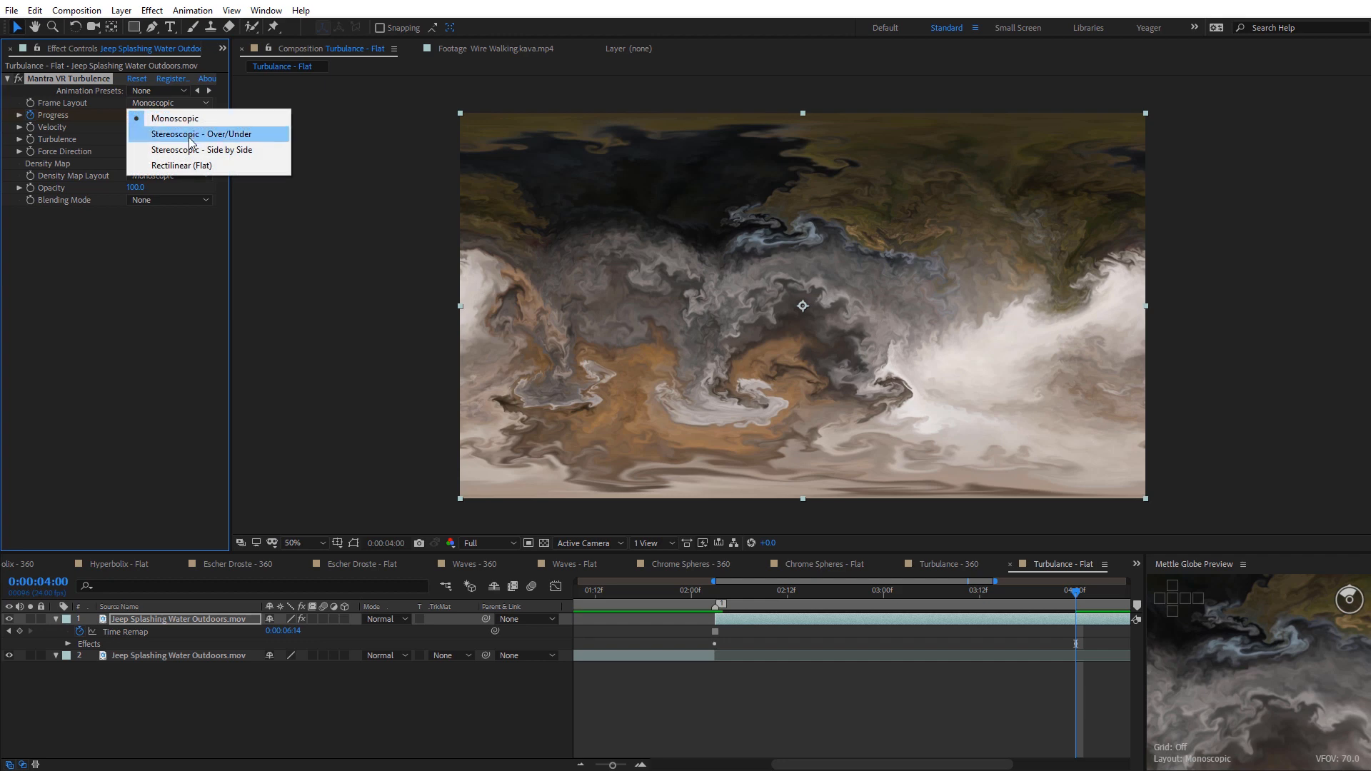
# Set the effect's Frame Layout to Rectilinear (Flat) and preview the start of the distortion up to 0:00:02:09
pyautogui.click(183, 167)
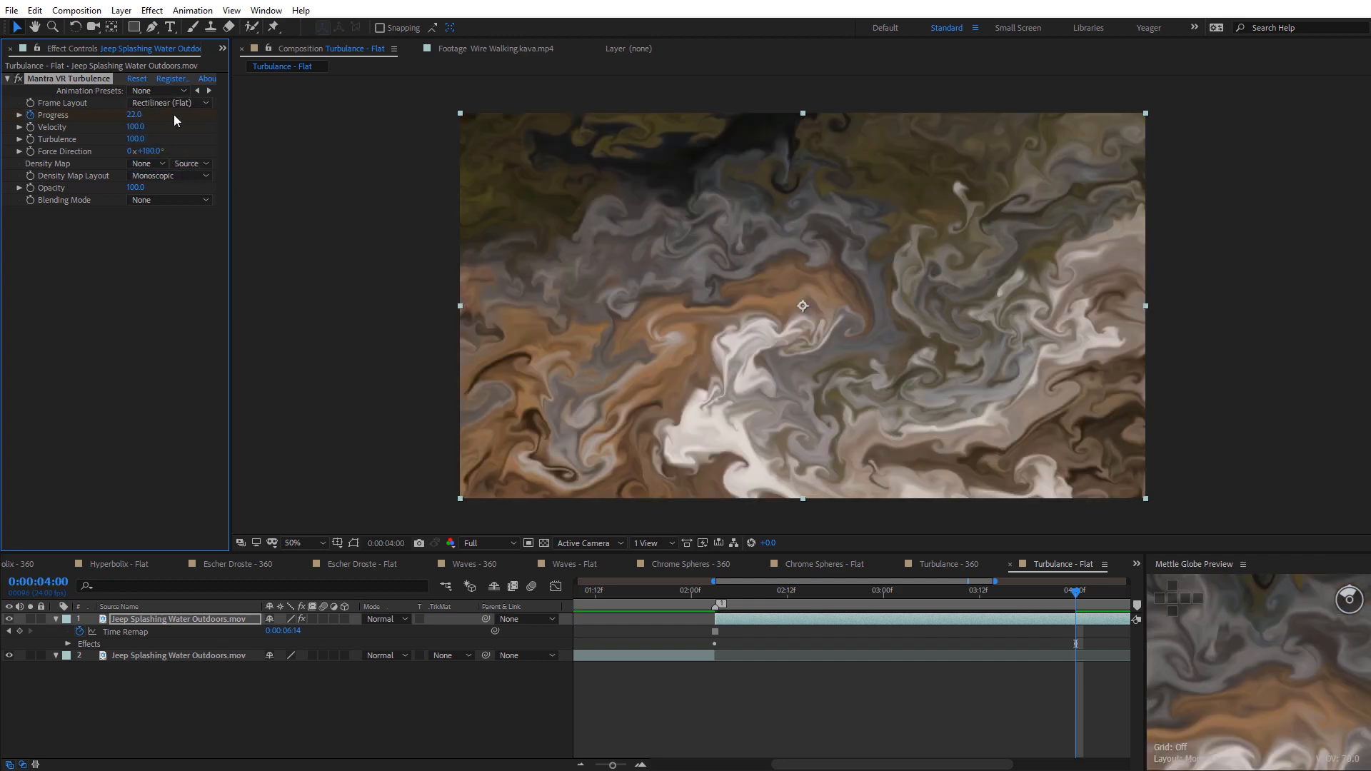
pyautogui.click(762, 597)
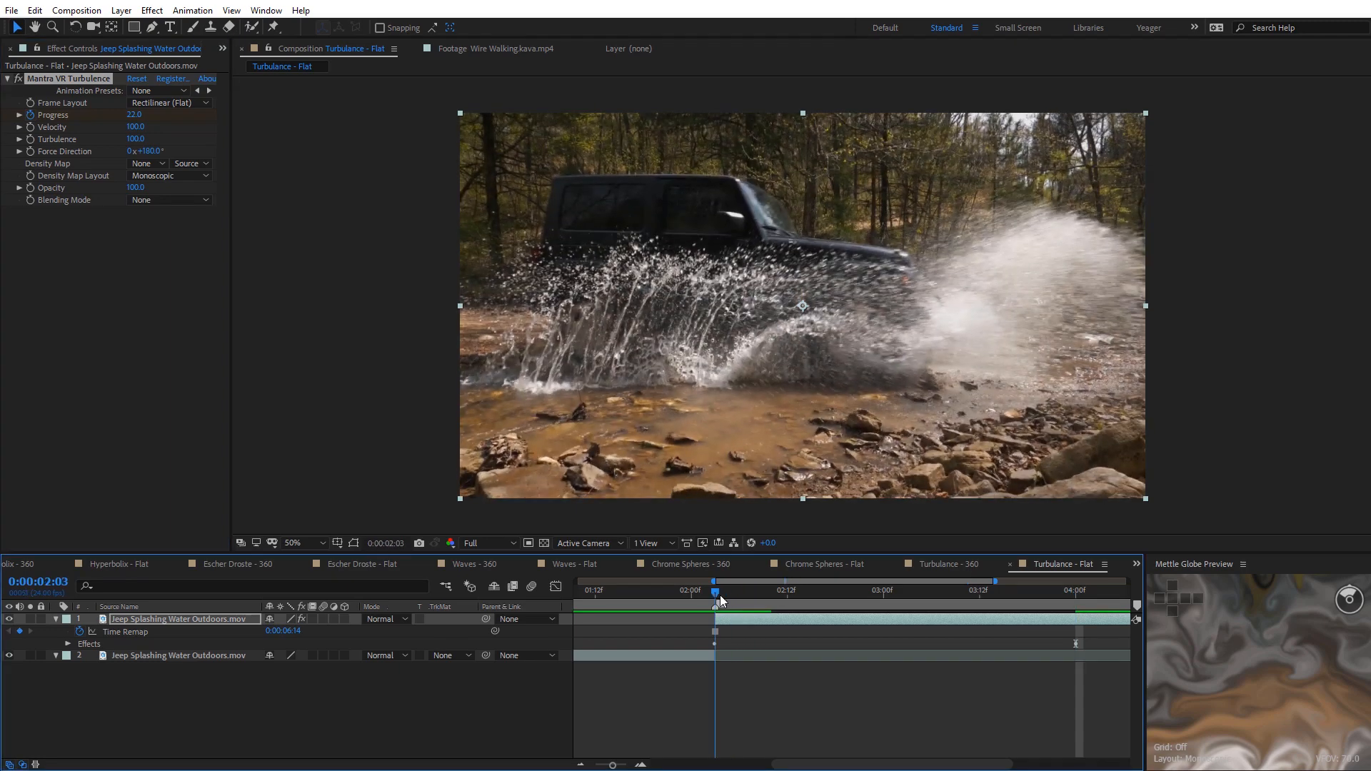
pyautogui.moveTo(762, 597)
pyautogui.mouseDown()
pyautogui.moveTo(877, 600)
pyautogui.moveTo(751, 594)
pyautogui.moveTo(766, 591)
pyautogui.mouseUp()
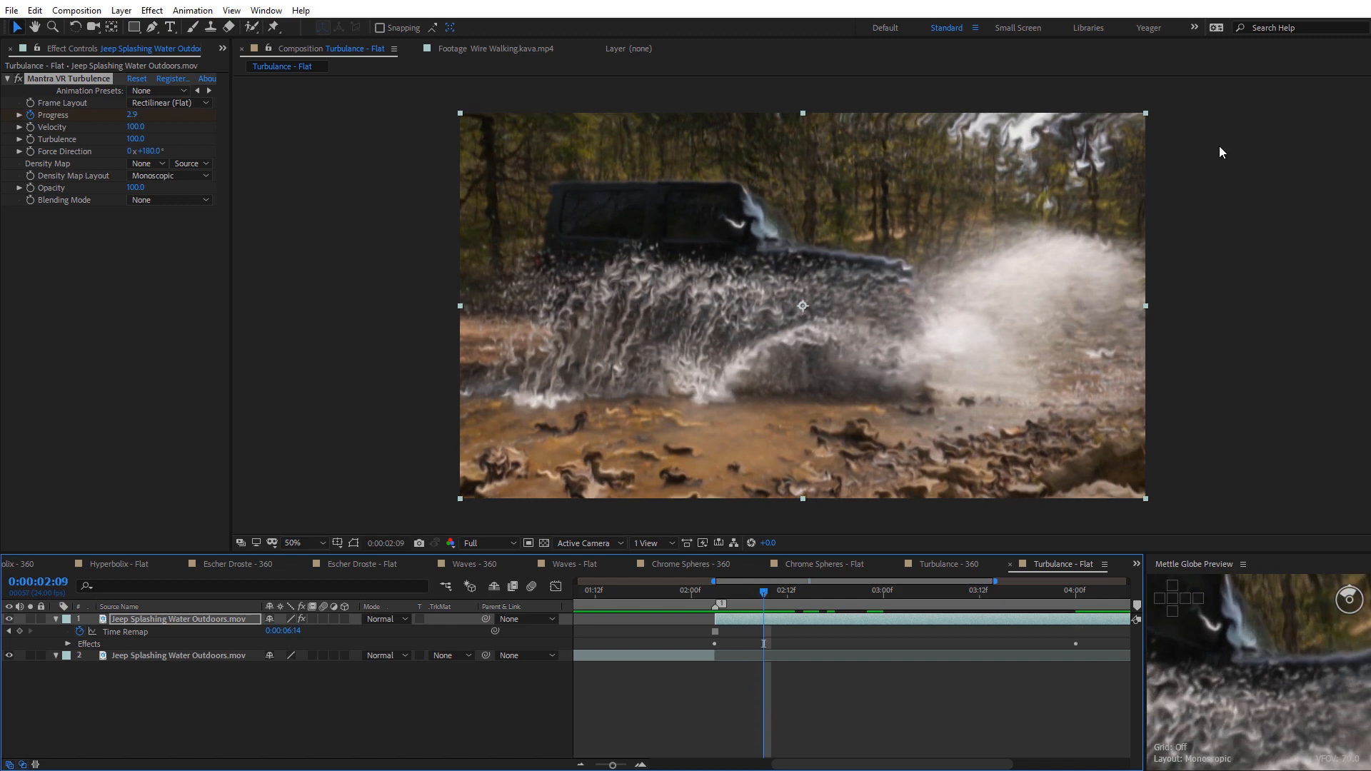
# Set the Turbulence effect's Force Direction to 73° and its Turbulence value to 0
pyautogui.click(18, 152)
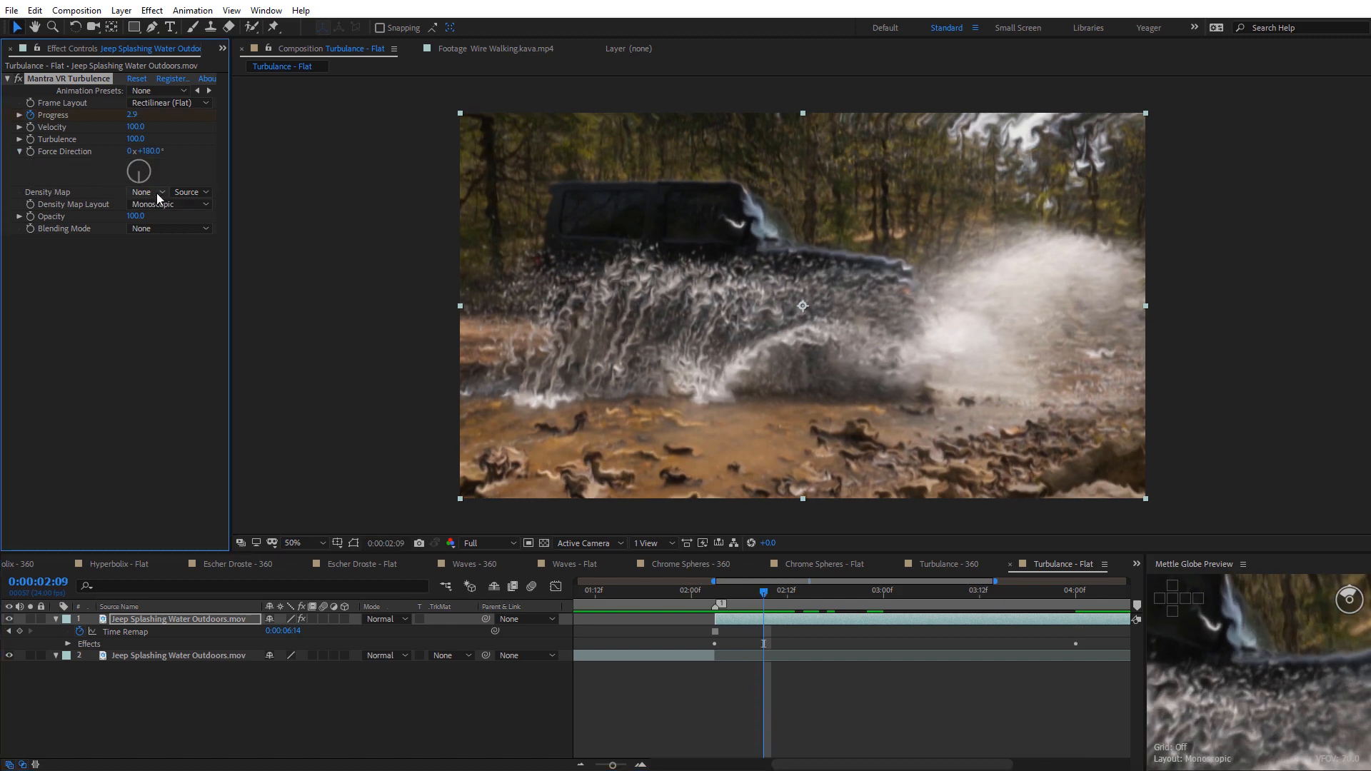
pyautogui.moveTo(152, 152); pyautogui.dragTo(95, 169)
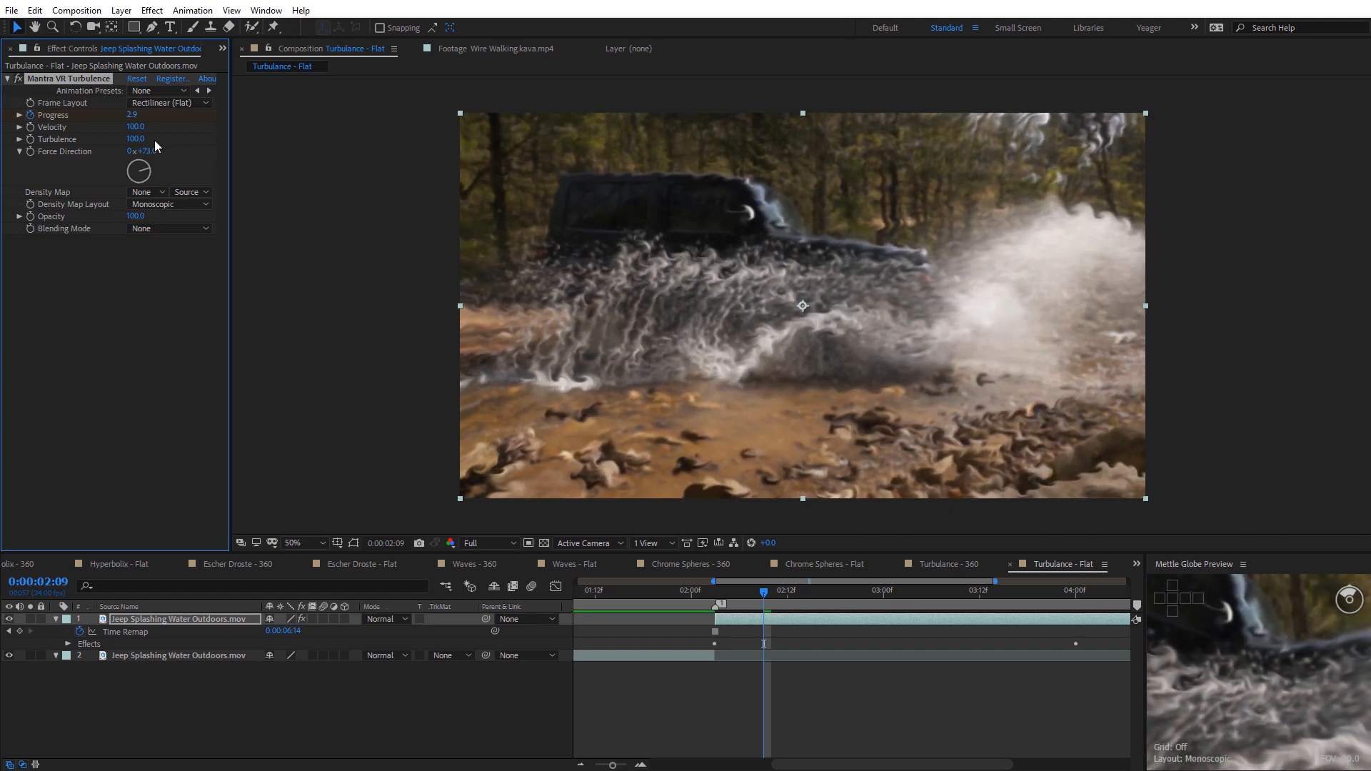
pyautogui.click(135, 139)
pyautogui.write('0')
pyautogui.press('Return')
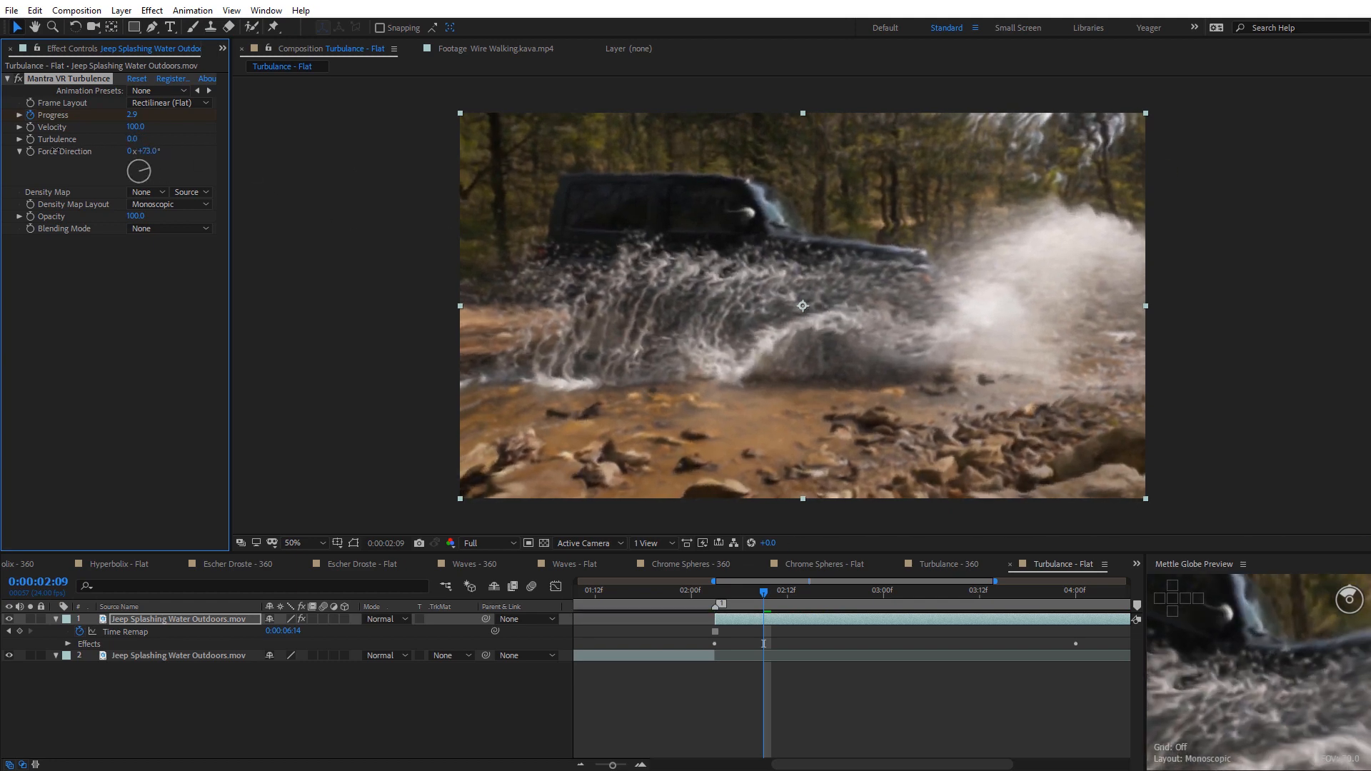
# Set the Progress keyframe at 0:00:04:00 to 11 and apply Easy Ease to both Progress keyframes
pyautogui.click(1073, 595)
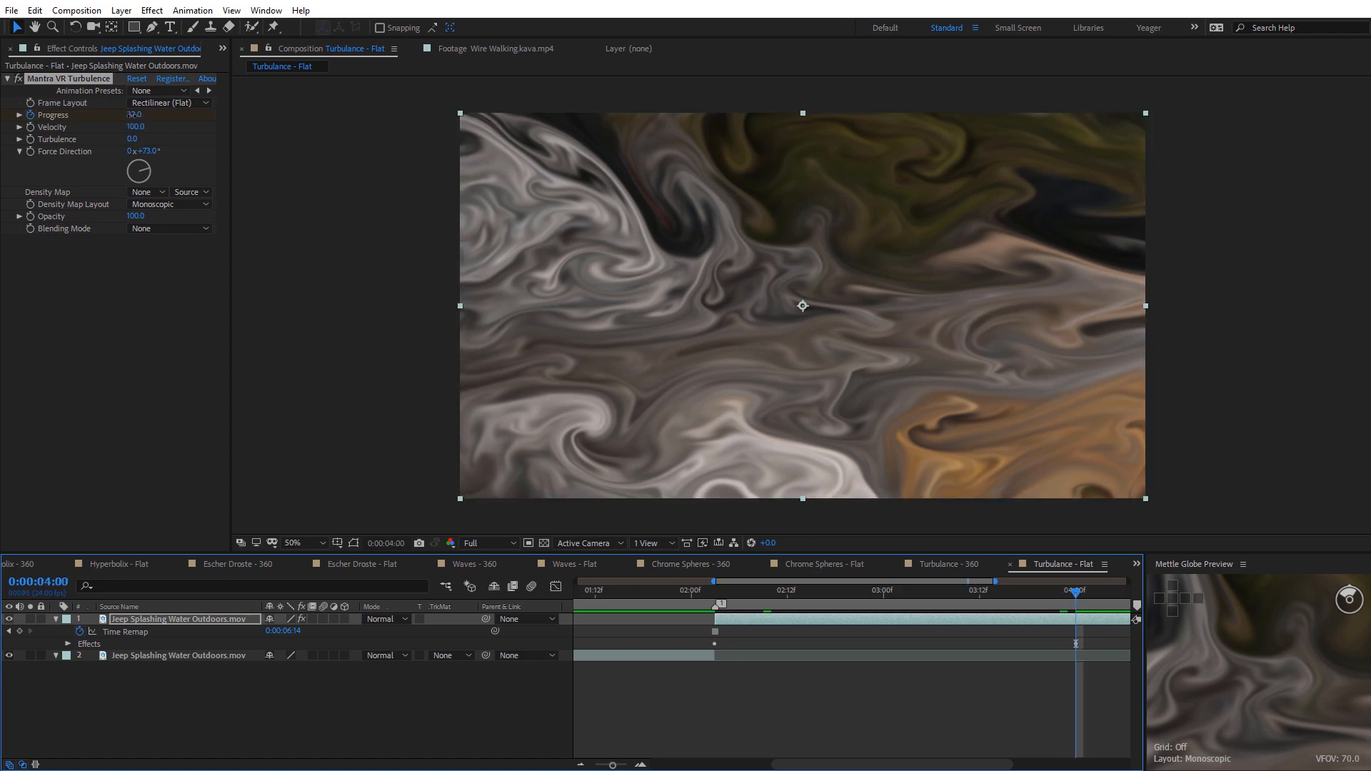
pyautogui.moveTo(130, 114); pyautogui.dragTo(128, 115)
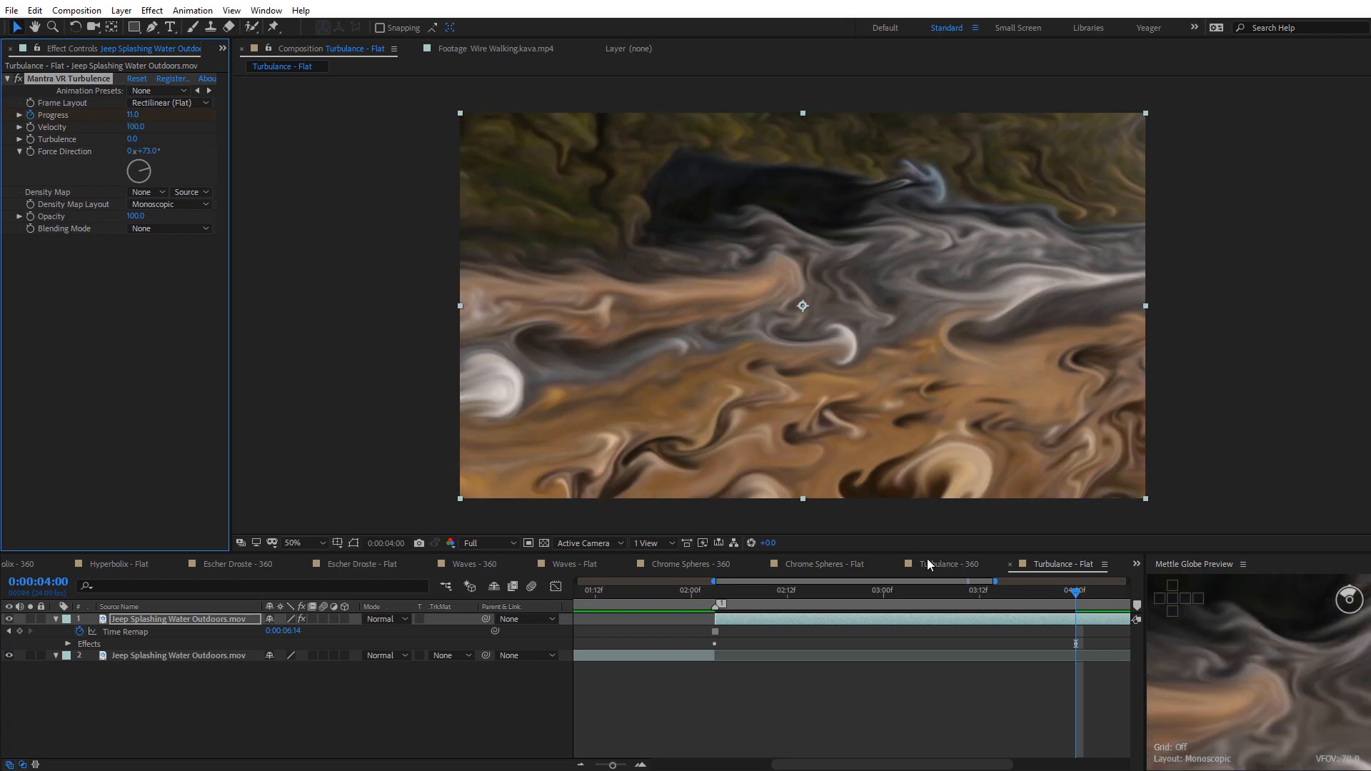
pyautogui.click(961, 577)
pyautogui.press('u')
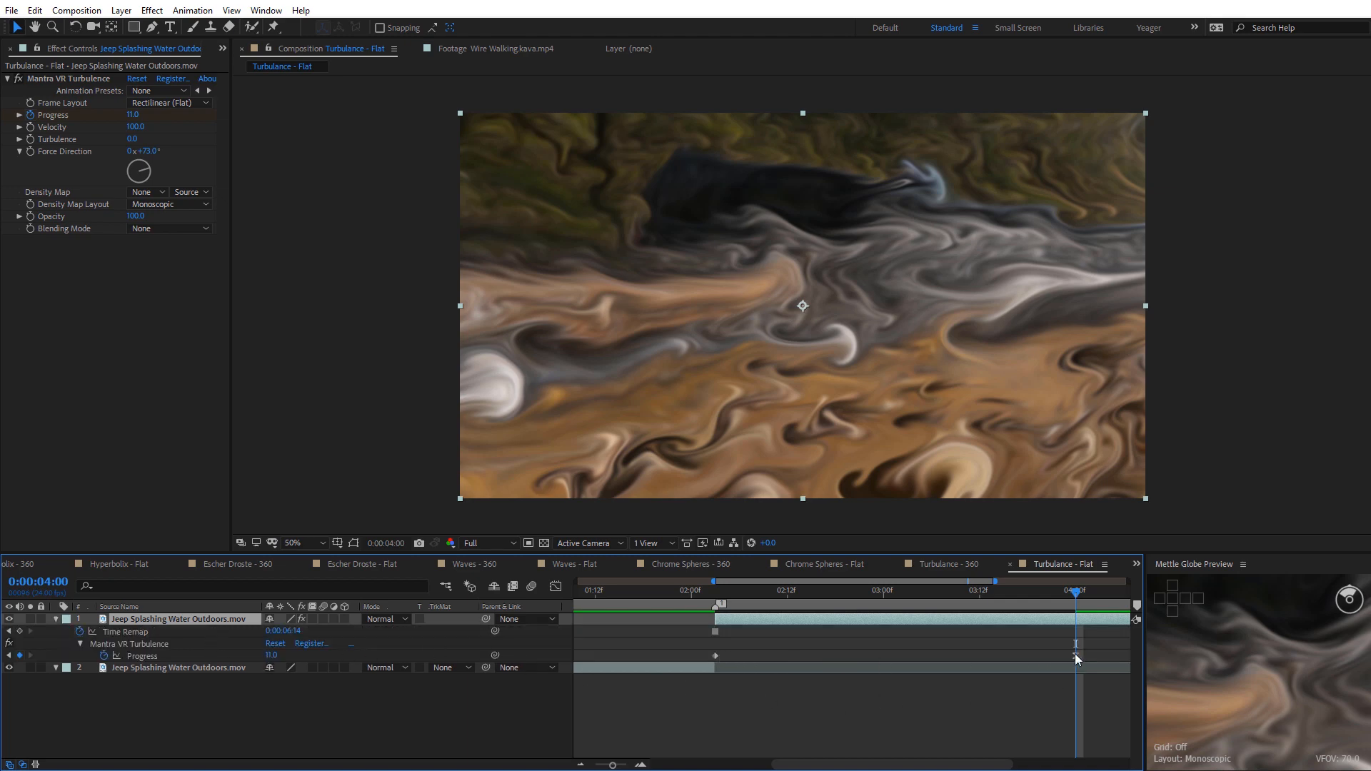
pyautogui.click(719, 656)
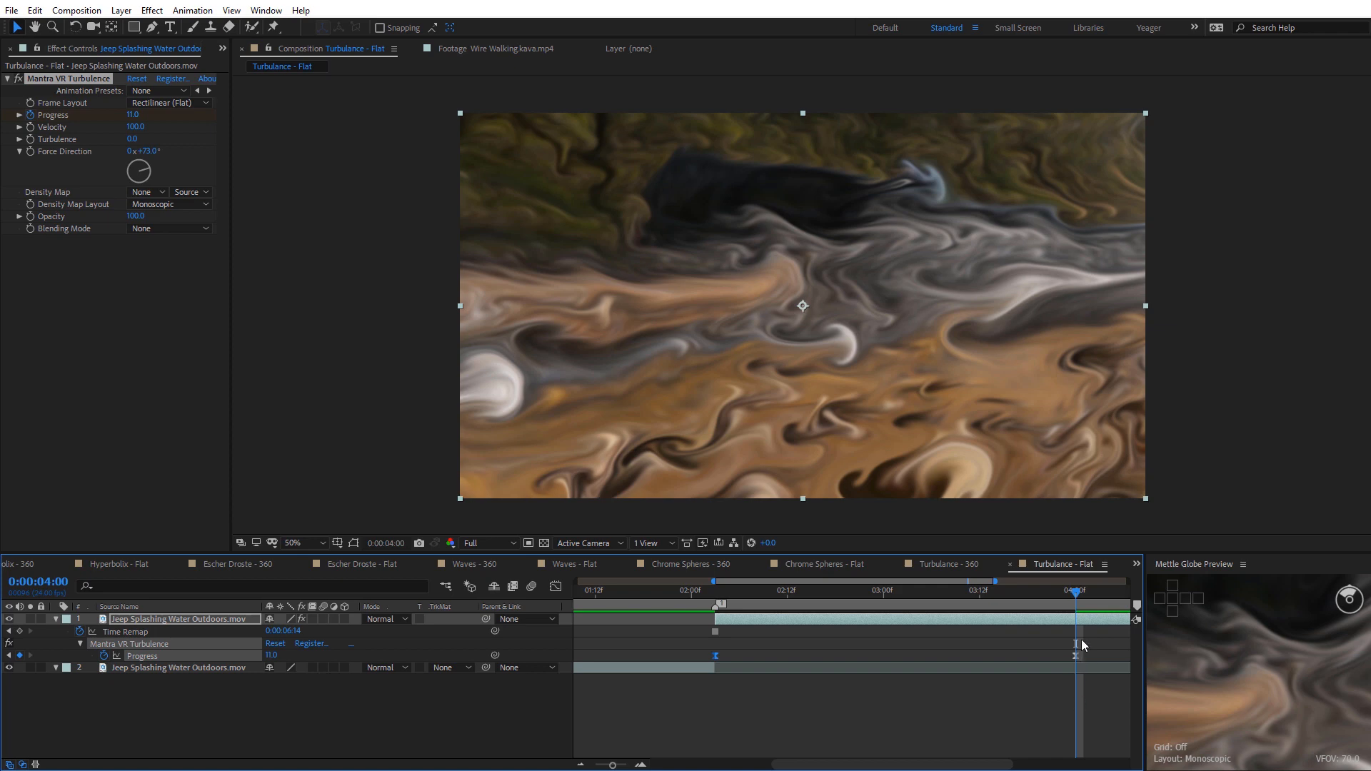
pyautogui.moveTo(1081, 644); pyautogui.dragTo(680, 641)
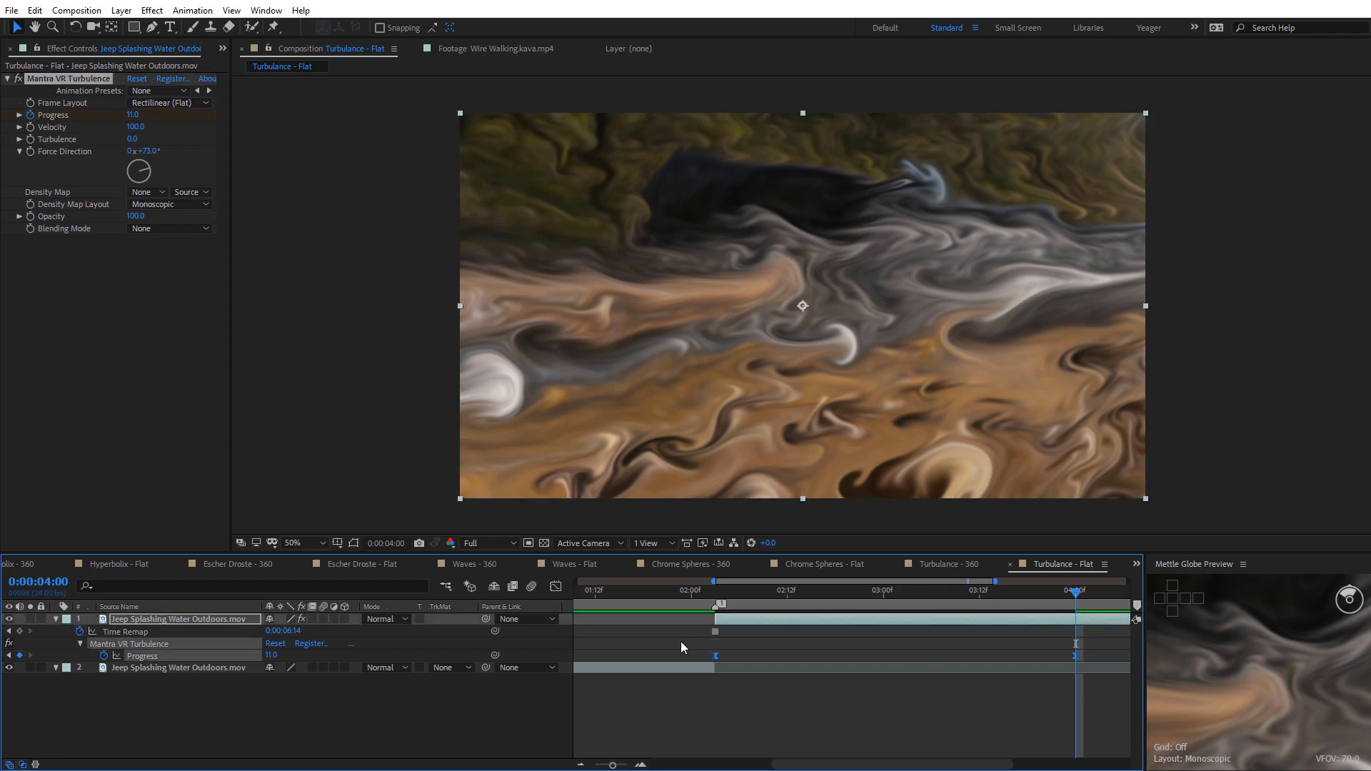
# Reshape the Progress speed graph to peak right after the first keyframe and slow gradually towards the last, and check the distortion at 0:00:03:05
pyautogui.click(550, 586)
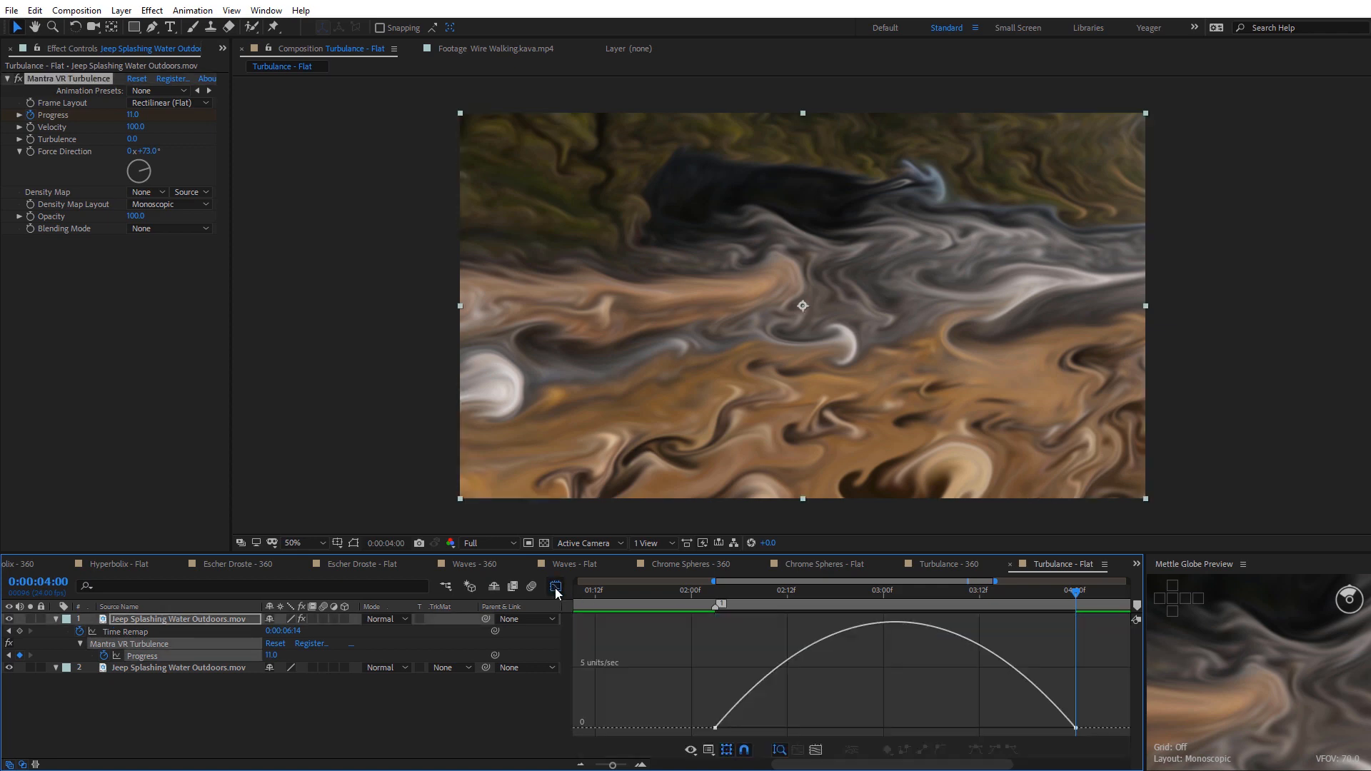
pyautogui.click(724, 729)
pyautogui.moveTo(771, 729); pyautogui.dragTo(723, 729)
pyautogui.moveTo(1019, 729); pyautogui.dragTo(859, 732)
pyautogui.moveTo(744, 591); pyautogui.dragTo(923, 640)
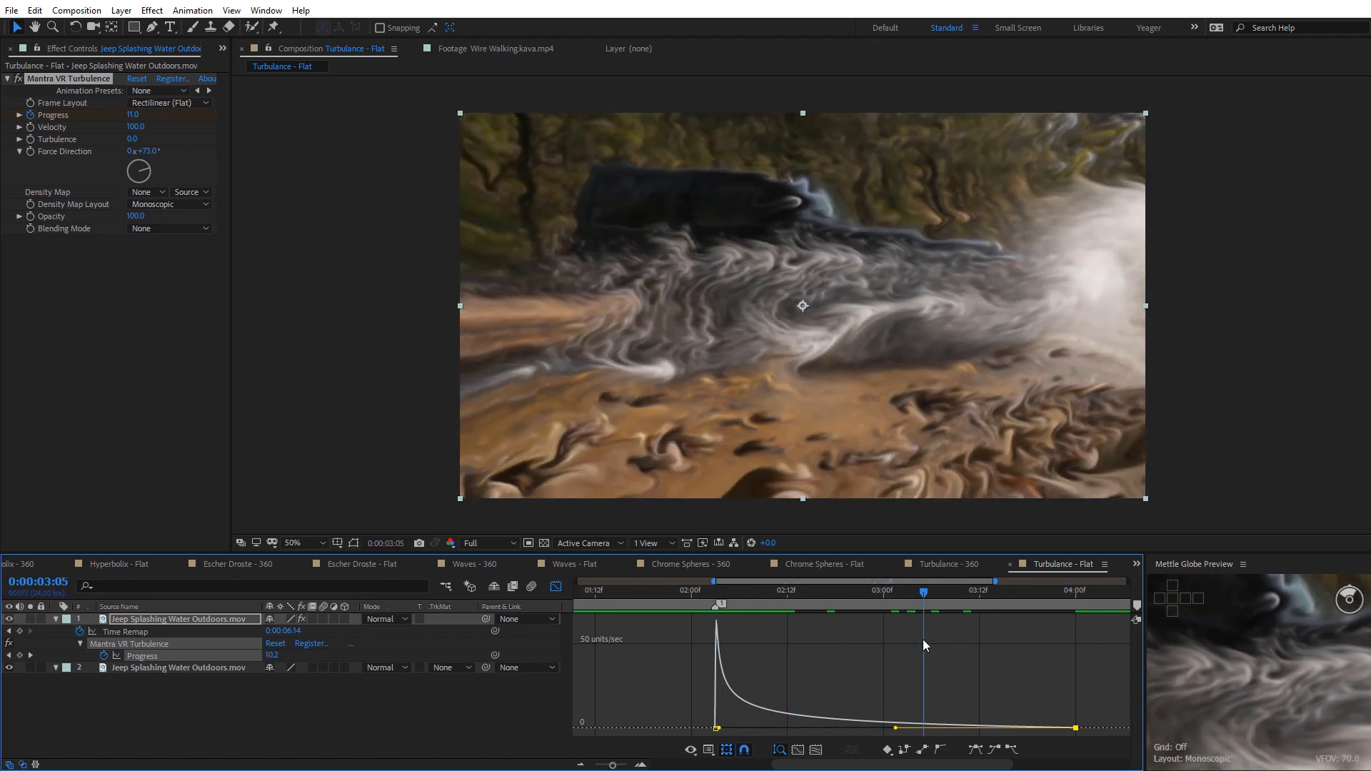
pyautogui.click(556, 586)
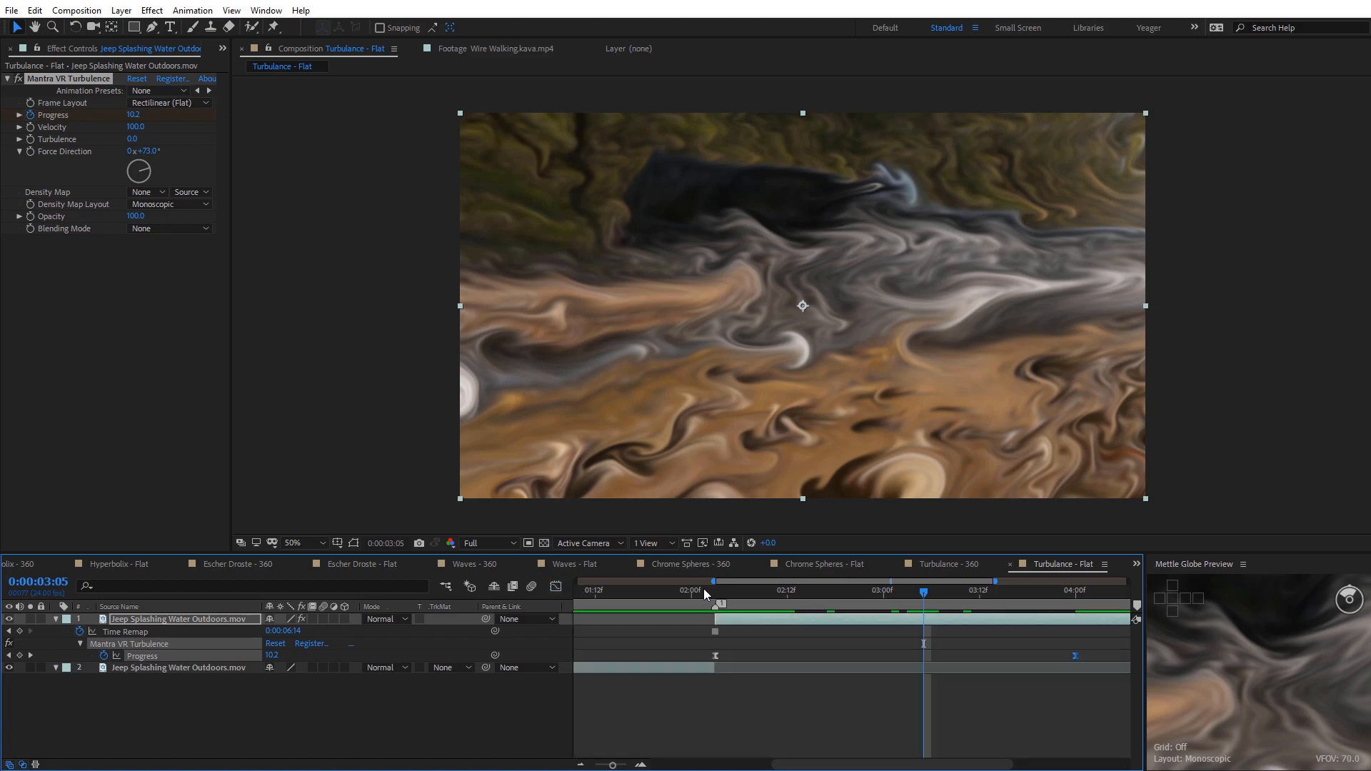
# Set the work area from 0:00:01:18 to just before 0:00:04:00 and preview that range of the jeep shot
pyautogui.moveTo(704, 588); pyautogui.dragTo(641, 598)
pyautogui.press('n')
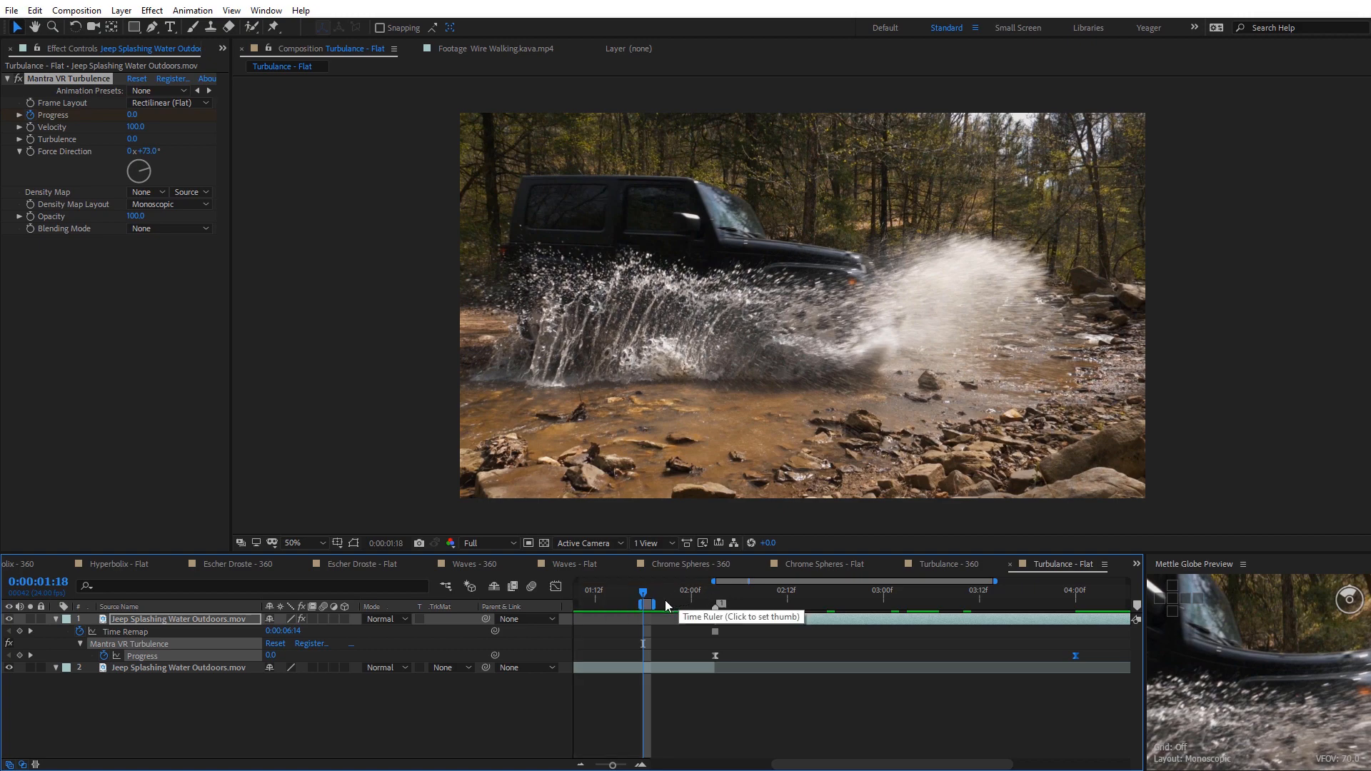
pyautogui.moveTo(652, 604); pyautogui.dragTo(1043, 605)
pyautogui.press('space')
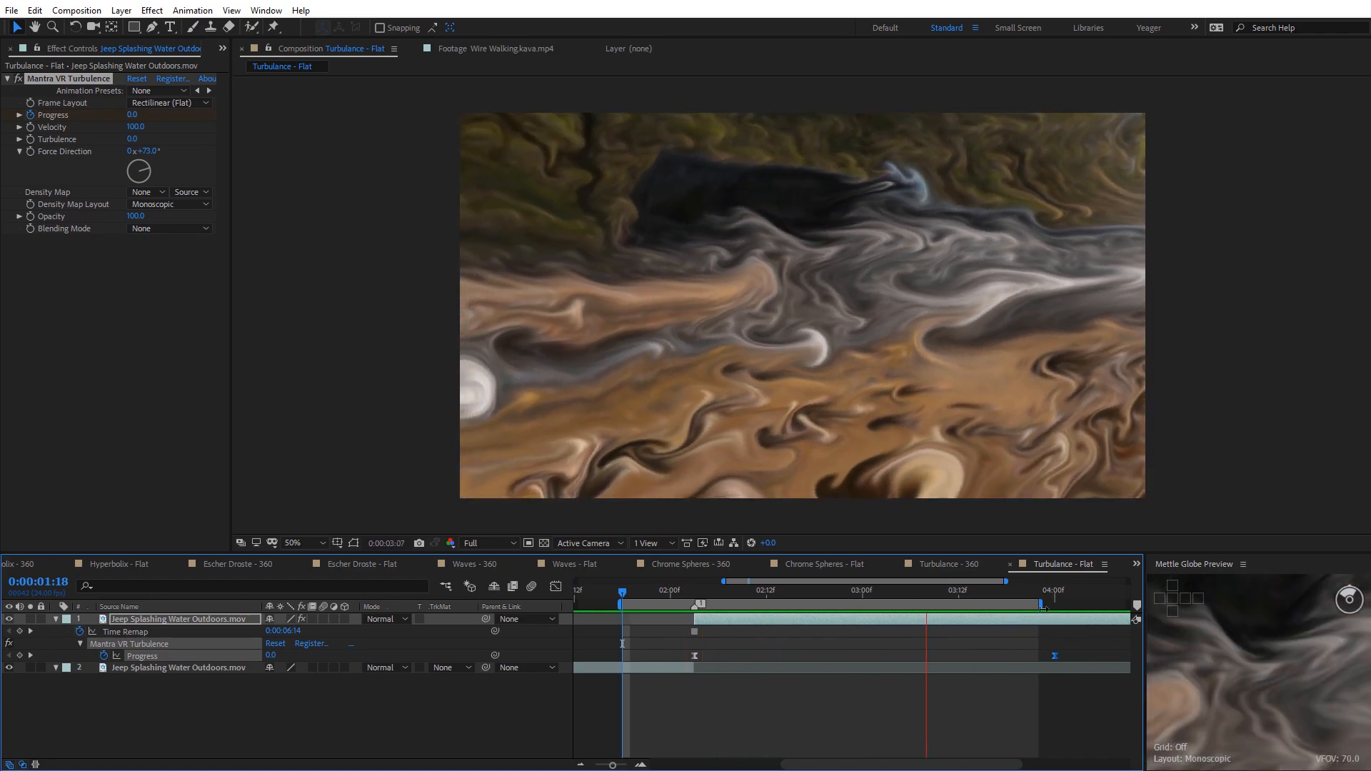
# Extend the out point of the lower jeep layer to about 0:00:02:12 so it overlaps the distorted layer
pyautogui.click(710, 594)
pyautogui.moveTo(714, 603); pyautogui.dragTo(674, 629)
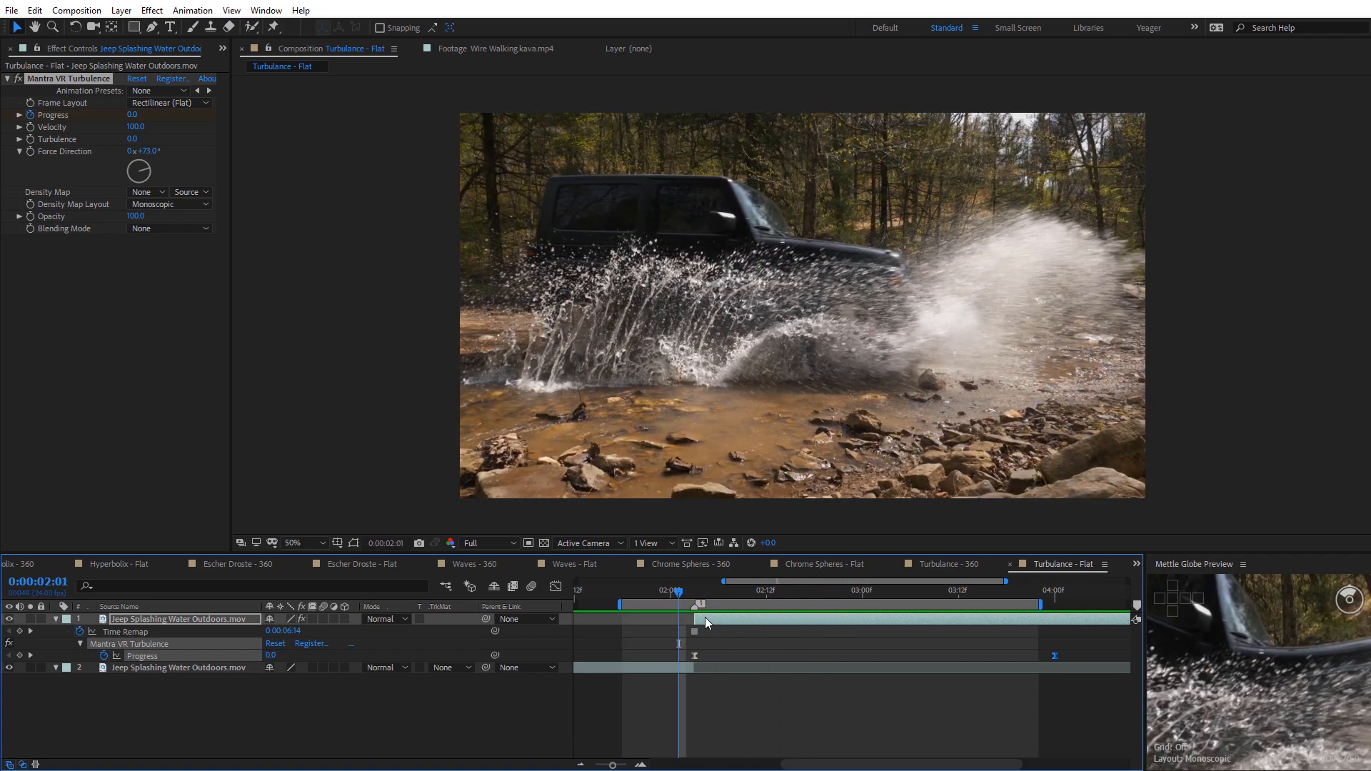
pyautogui.click(705, 619)
pyautogui.click(690, 670)
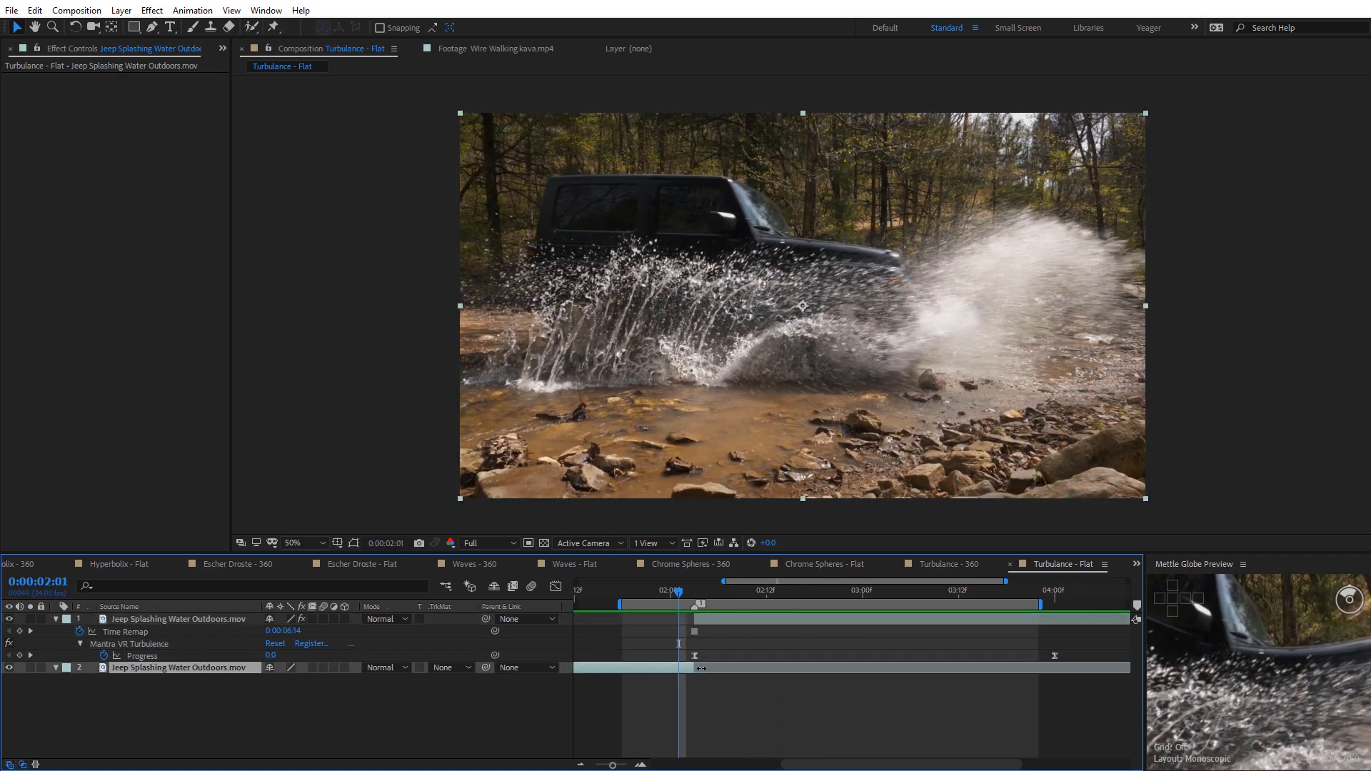
pyautogui.moveTo(702, 667); pyautogui.dragTo(770, 669)
# Fade in the upper jeep layer with Opacity keyframes of 0% at 0:00:02:03 and 100% at 0:00:02:06, and preview the transition
pyautogui.click(714, 620)
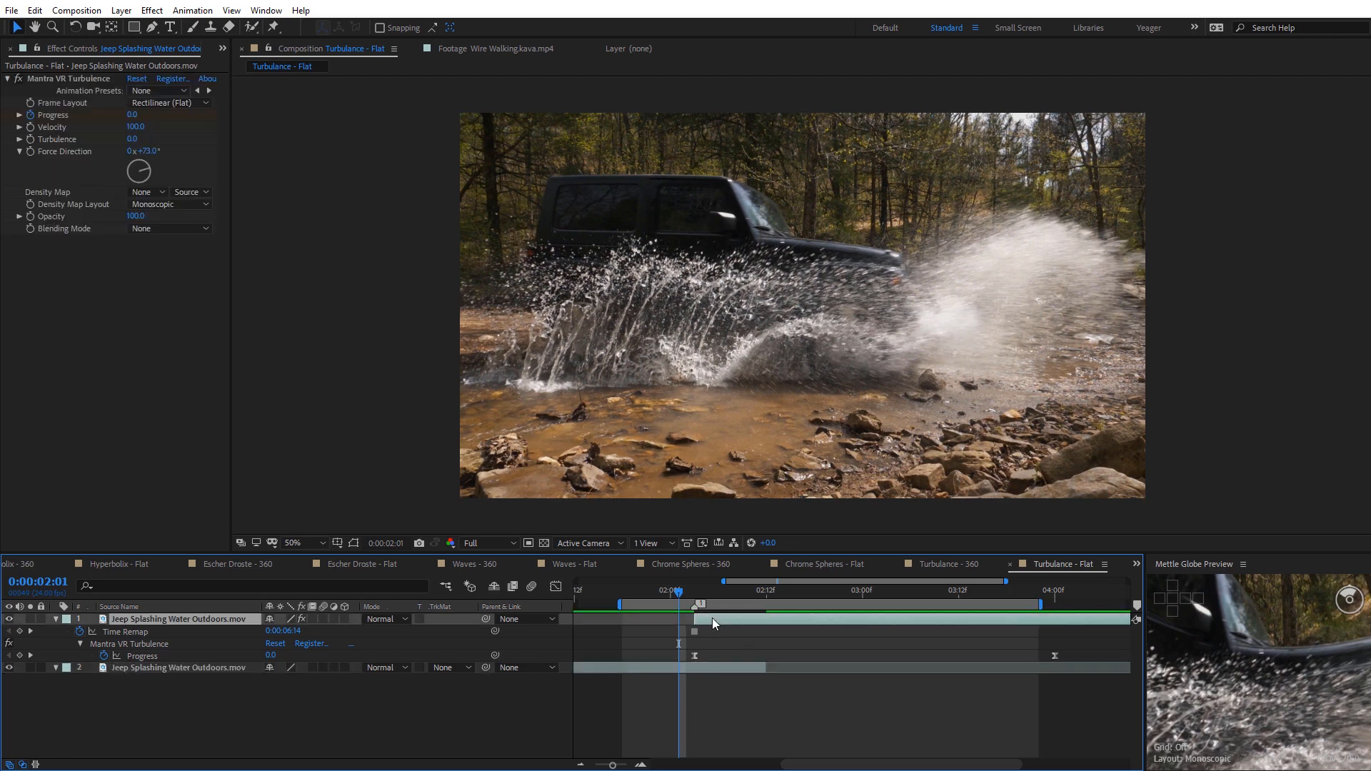
pyautogui.click(697, 600)
pyautogui.press('t')
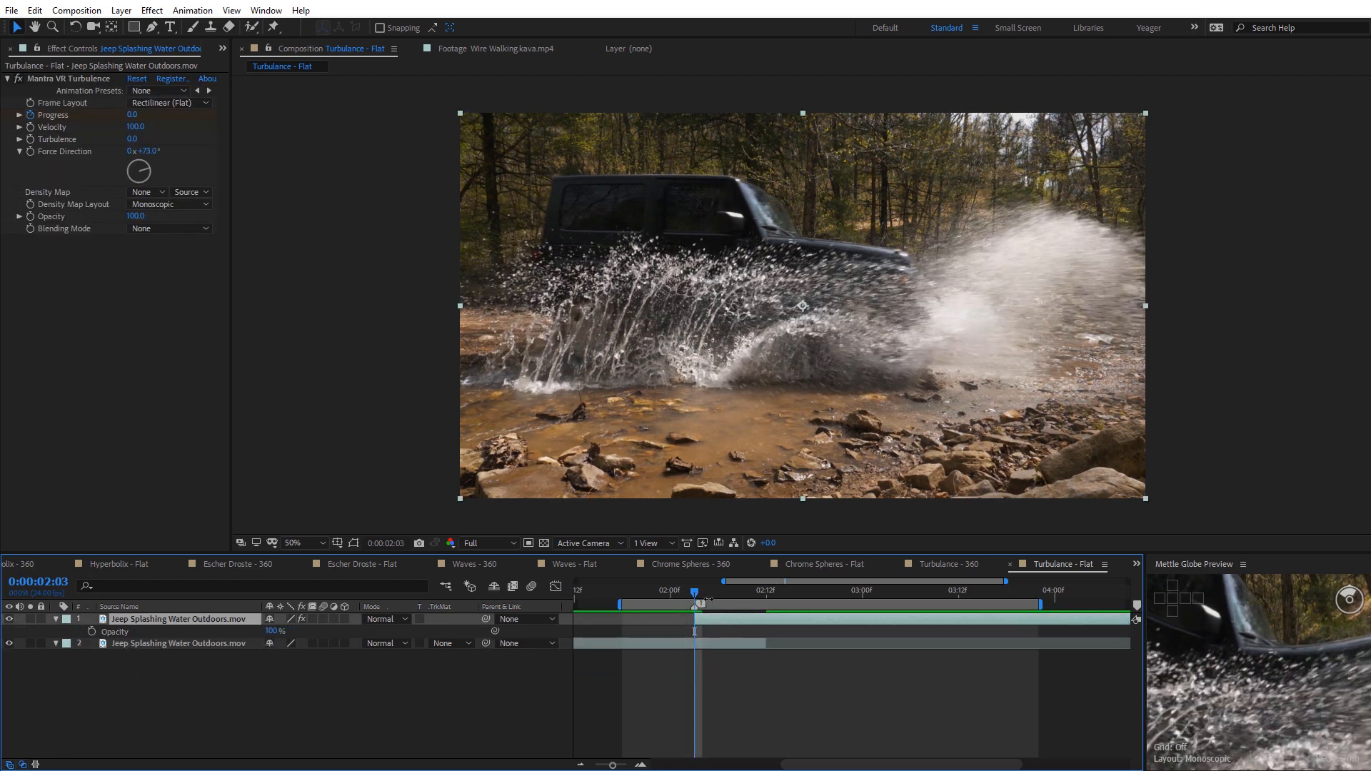
pyautogui.click(92, 631)
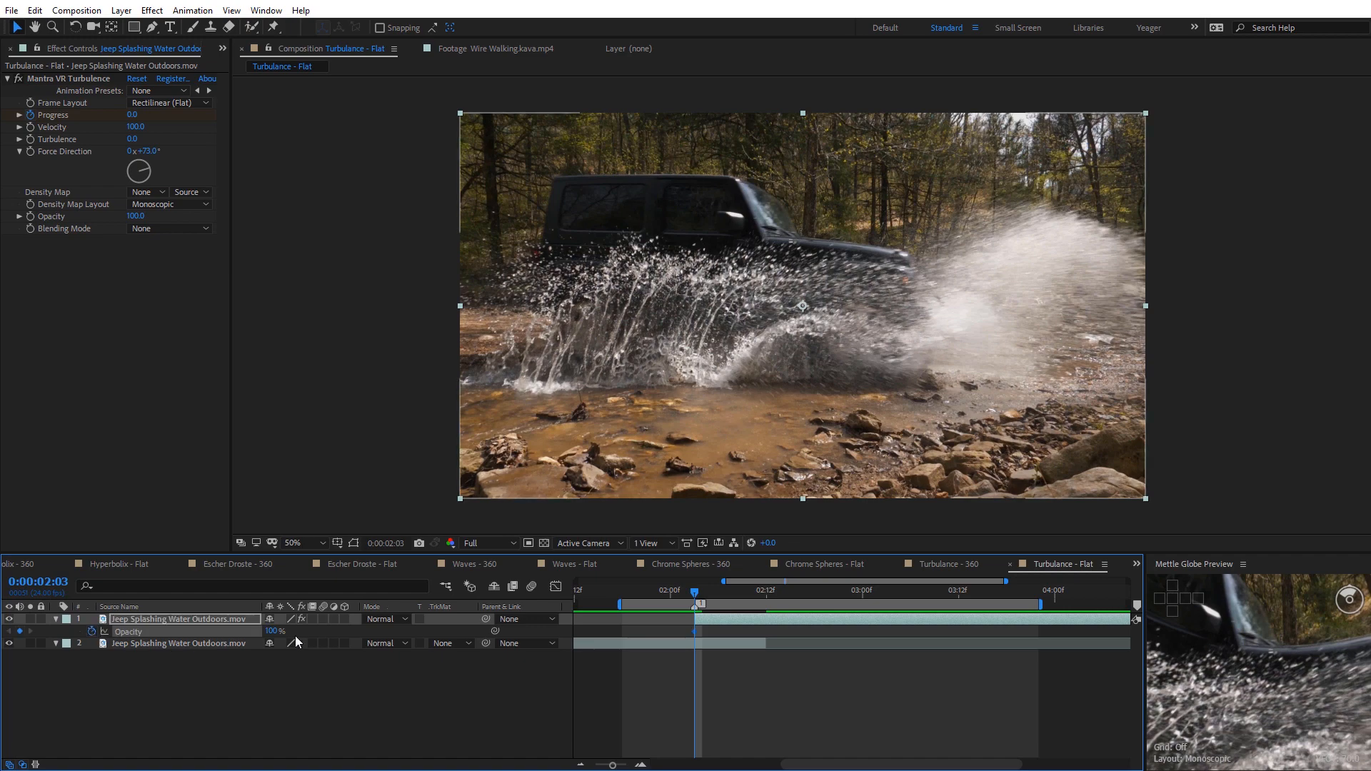
pyautogui.moveTo(271, 631); pyautogui.dragTo(170, 633)
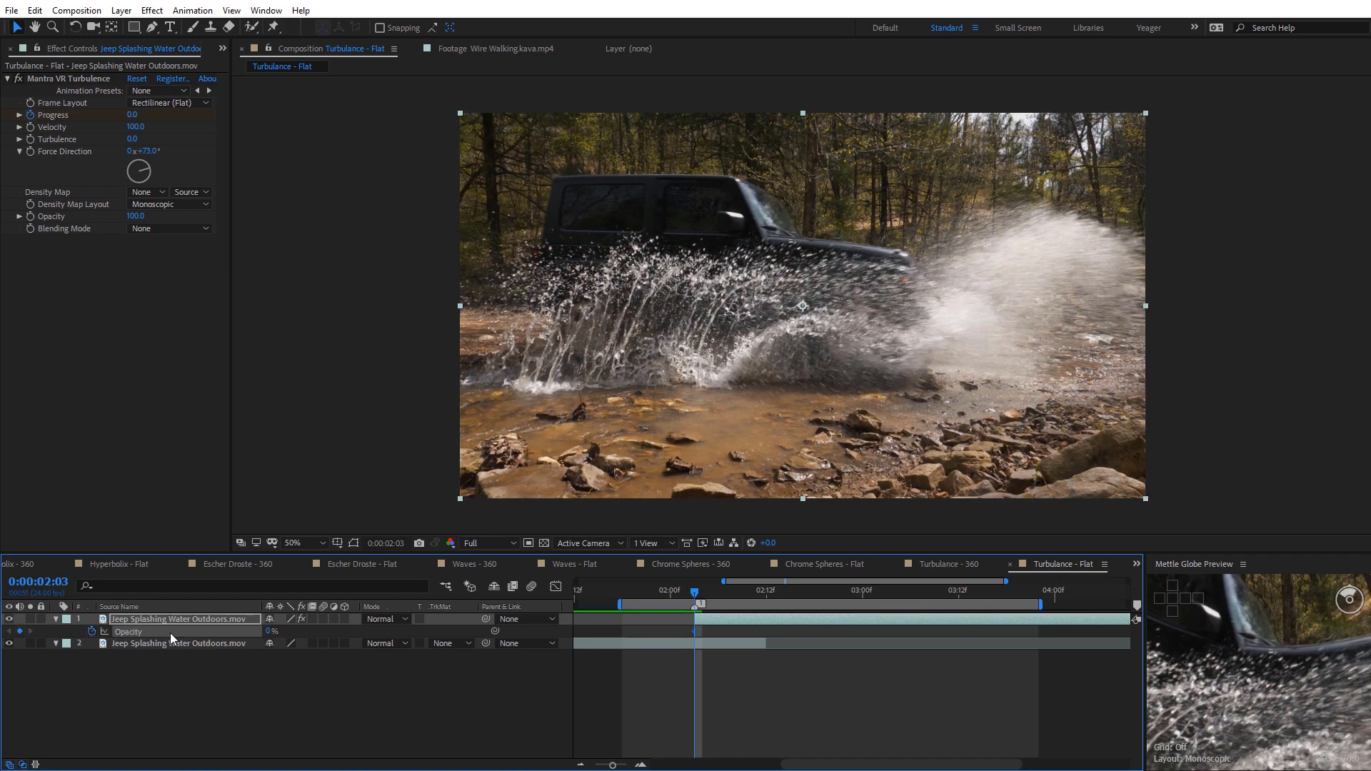
pyautogui.moveTo(691, 597); pyautogui.dragTo(719, 600)
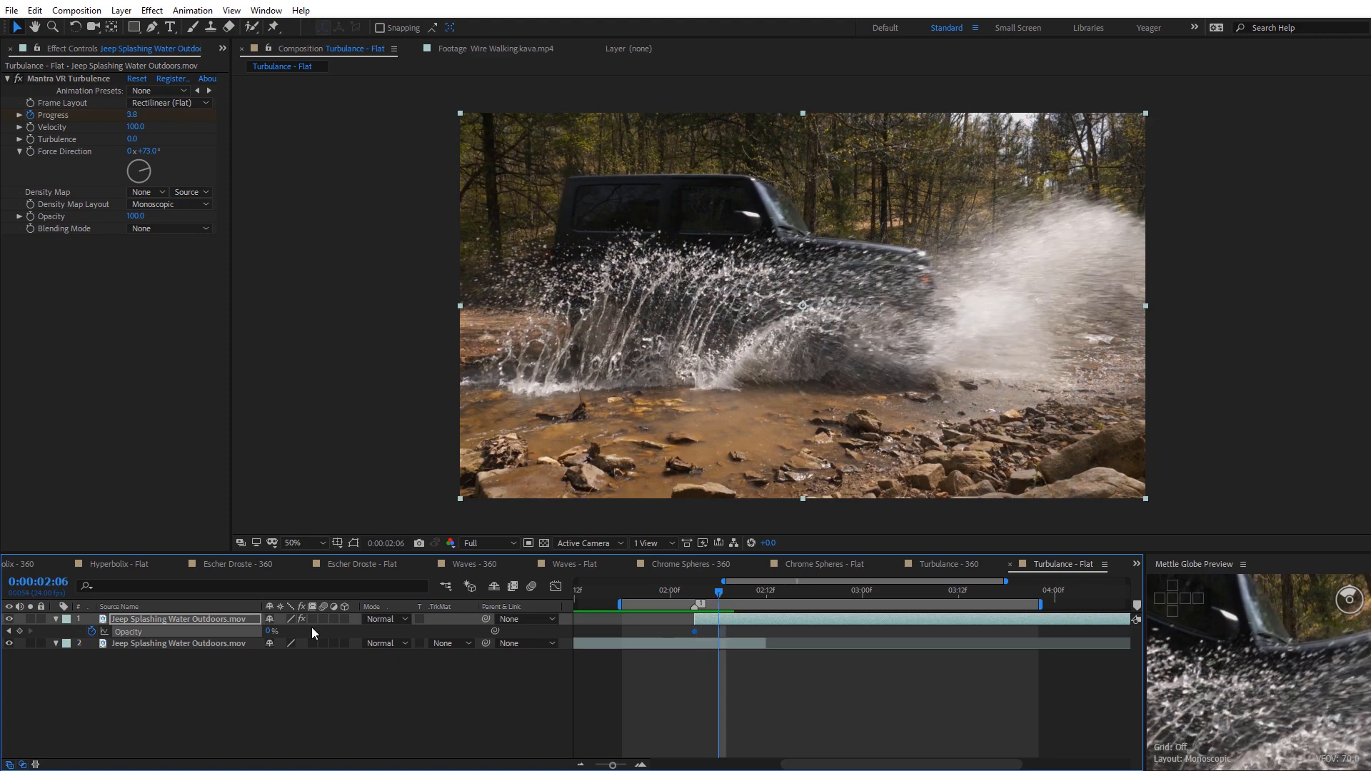
pyautogui.moveTo(270, 632); pyautogui.dragTo(350, 633)
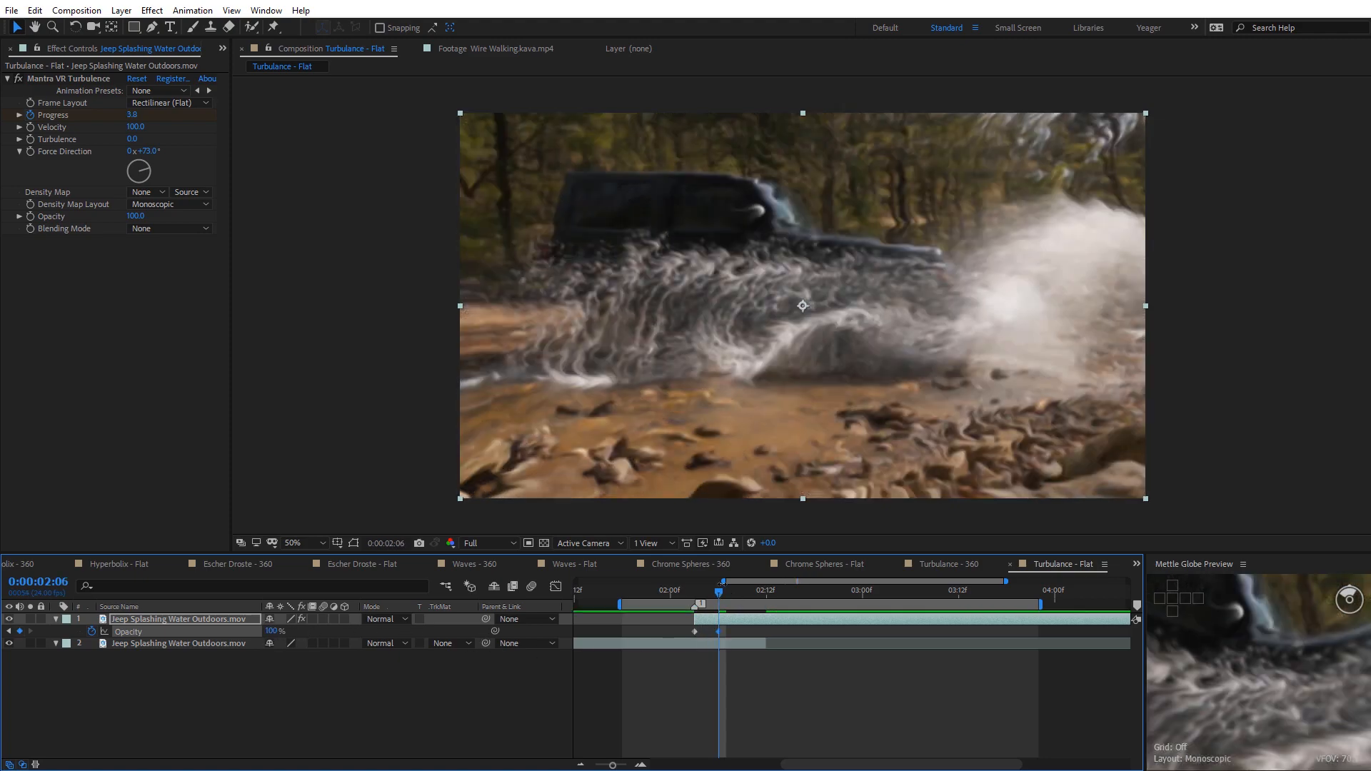
pyautogui.moveTo(719, 594)
pyautogui.mouseDown()
pyautogui.moveTo(698, 603)
pyautogui.moveTo(725, 605)
pyautogui.mouseUp()
pyautogui.press('space')
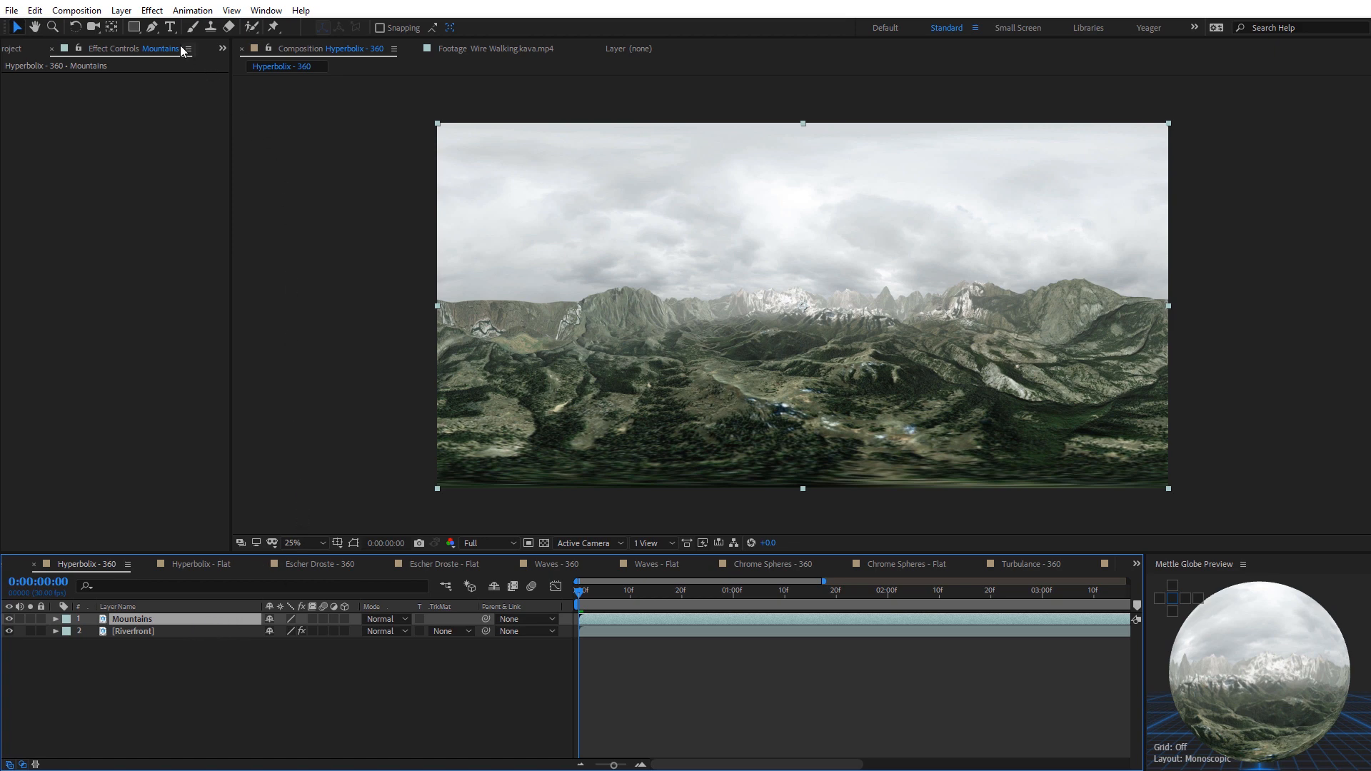
# Apply the Mantra VR effect to the Mountains layer and open its Mettle Mantra VR Panel, moved and narrowed to fit the screen
pyautogui.click(152, 10)
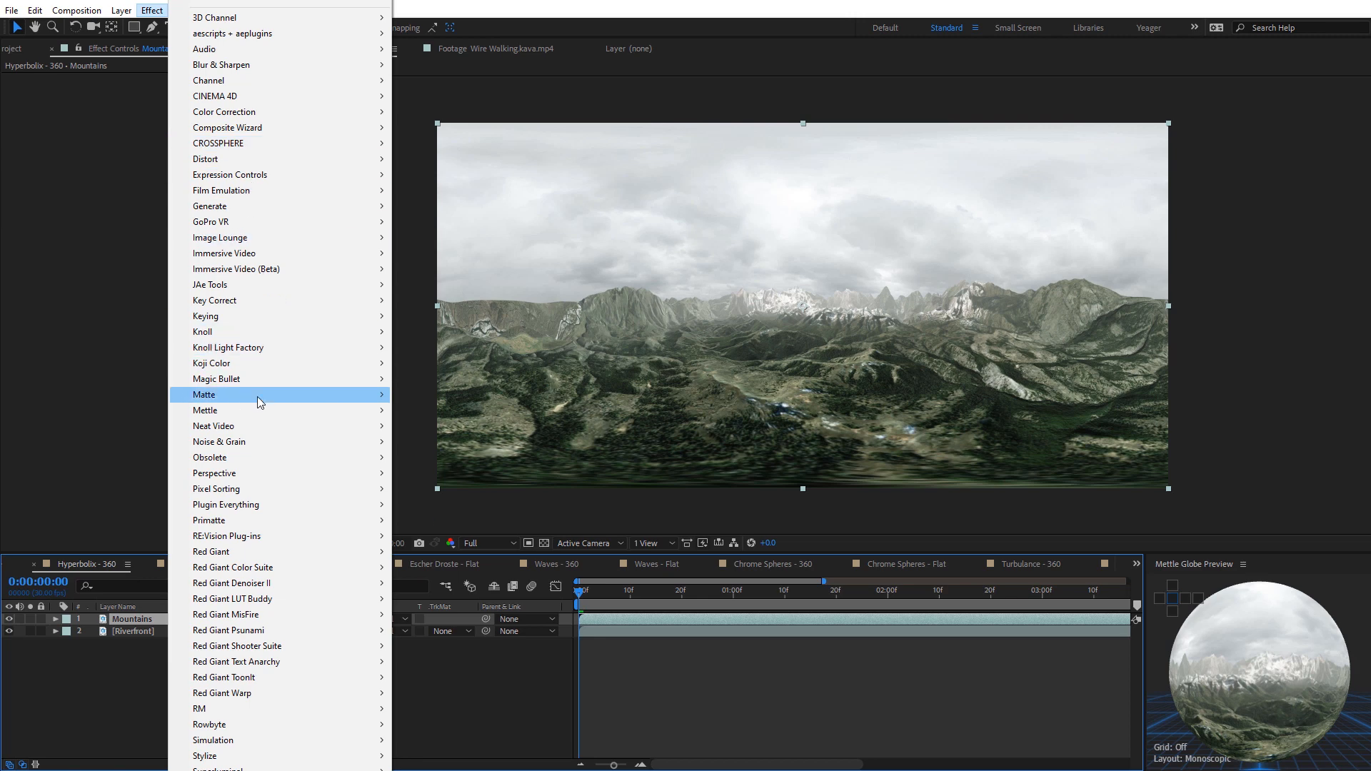
pyautogui.moveTo(259, 414)
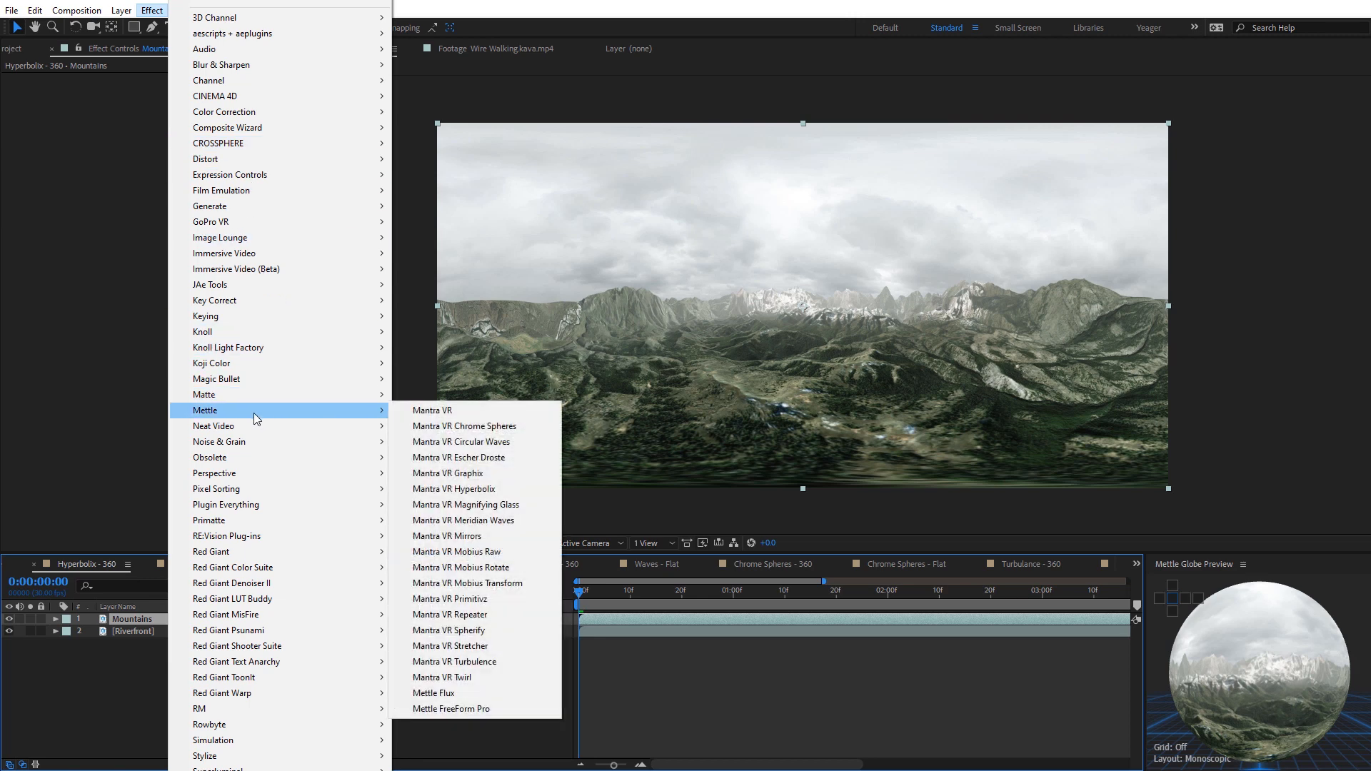
pyautogui.click(431, 411)
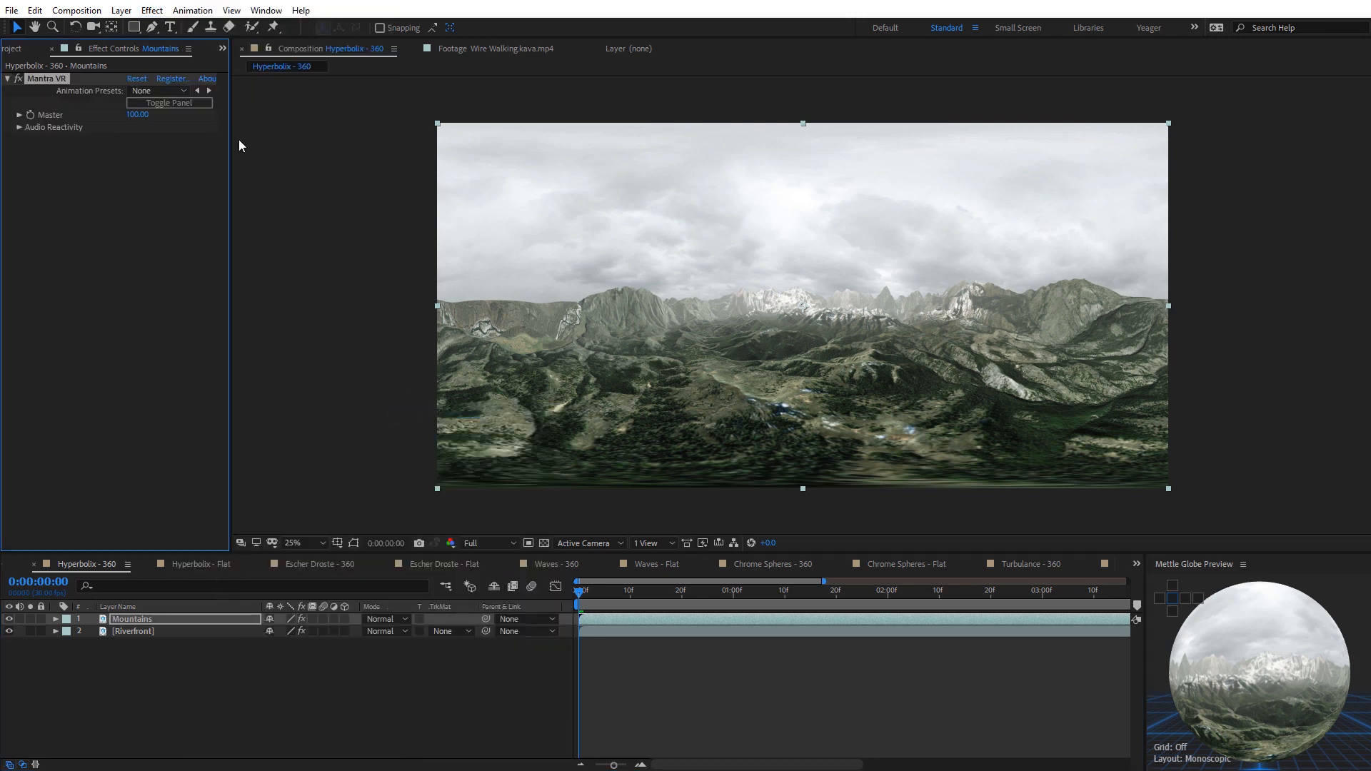
pyautogui.click(184, 103)
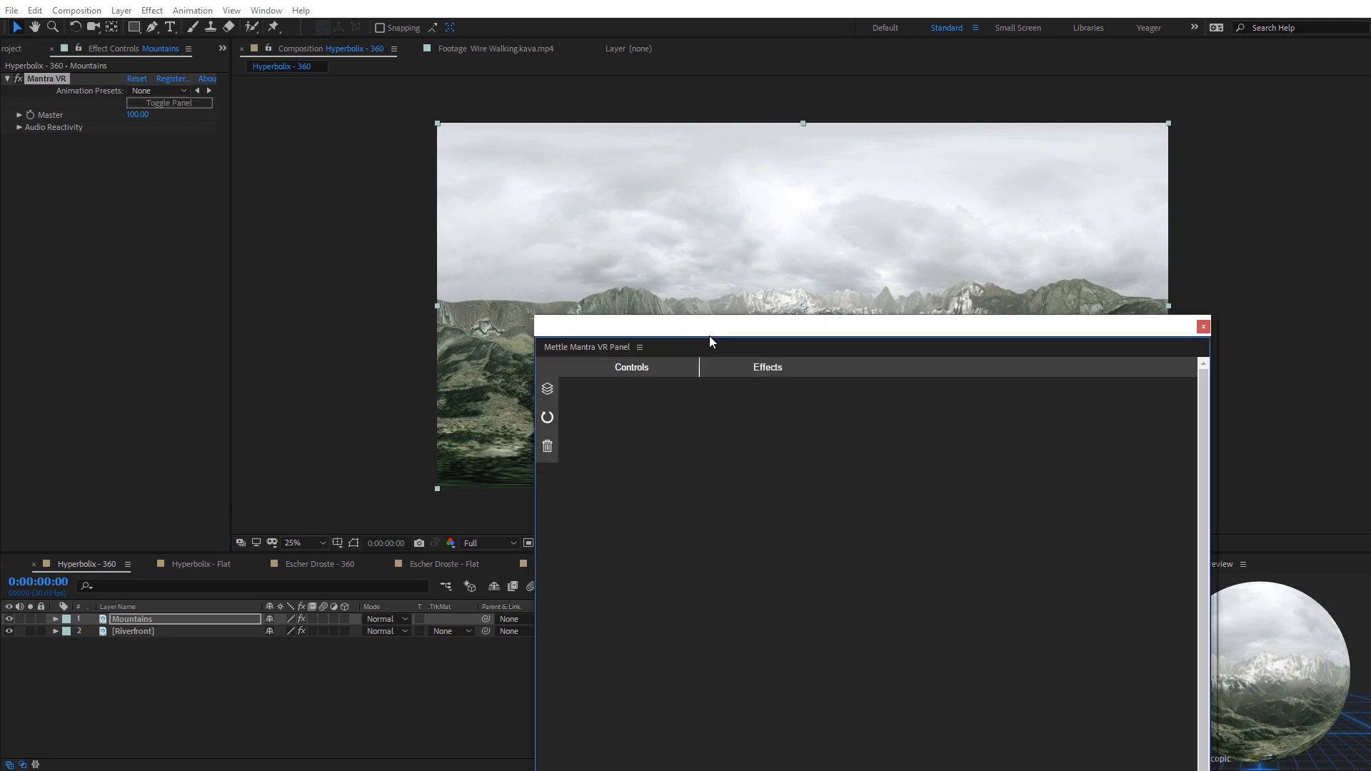
pyautogui.moveTo(716, 332); pyautogui.dragTo(915, 175)
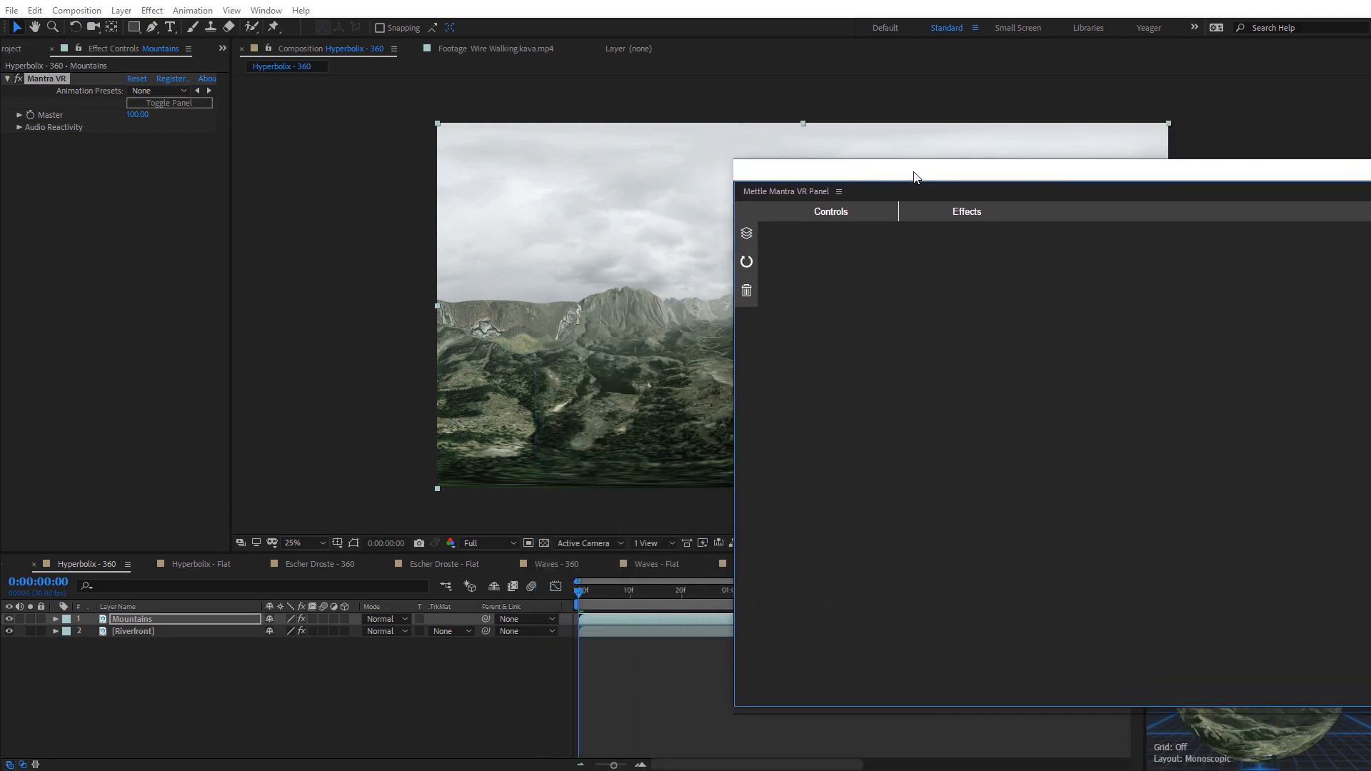
pyautogui.moveTo(1370, 258); pyautogui.dragTo(1319, 259)
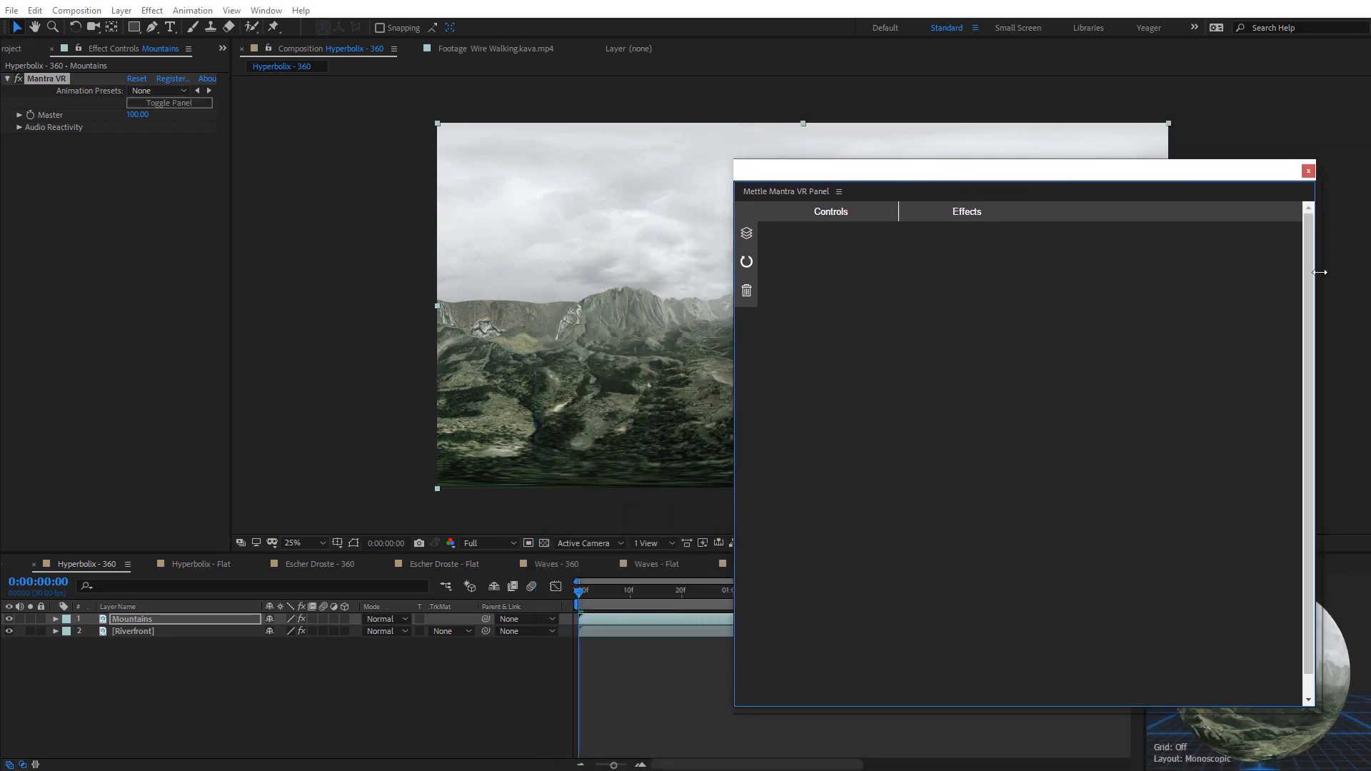
# Apply the Little Planet 2 preset to the Mountains layer, close the Mantra VR panel and preview from the start
pyautogui.moveTo(820, 219)
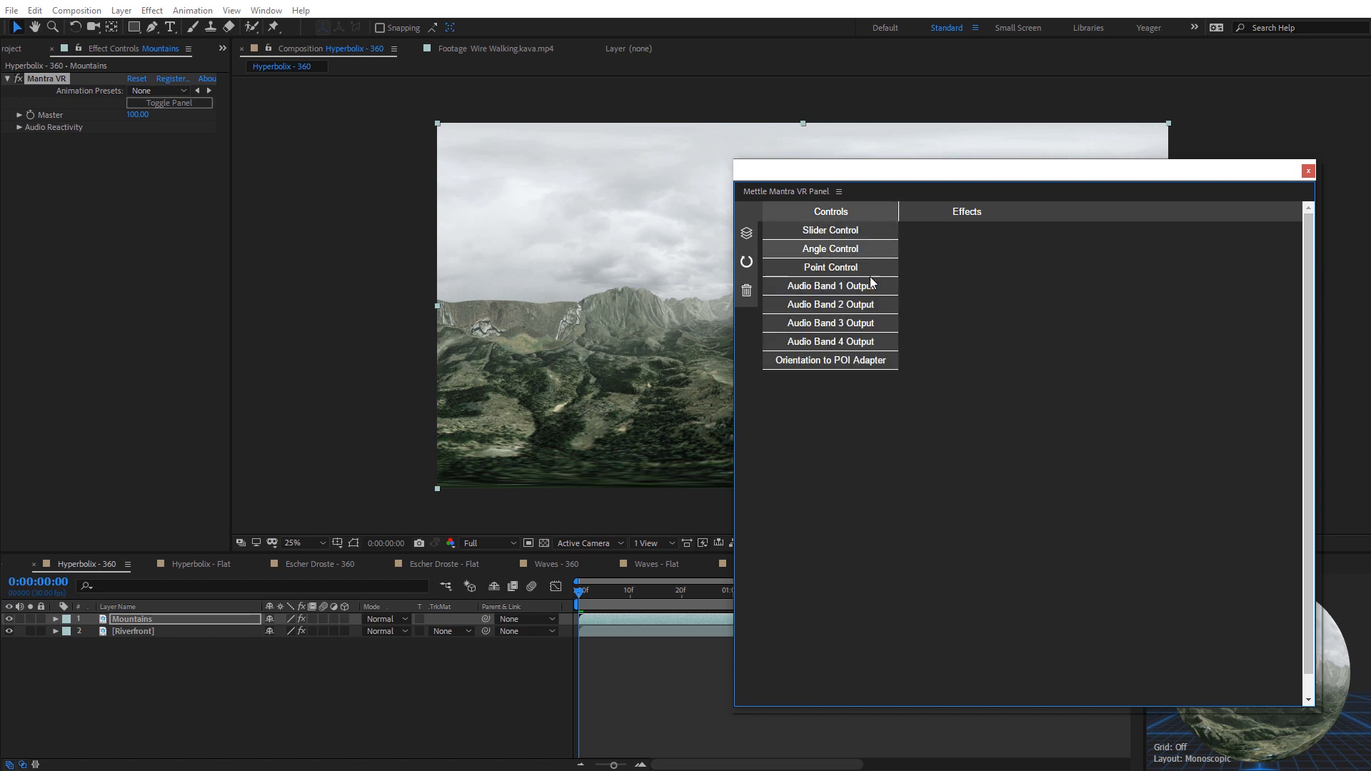
pyautogui.moveTo(956, 217)
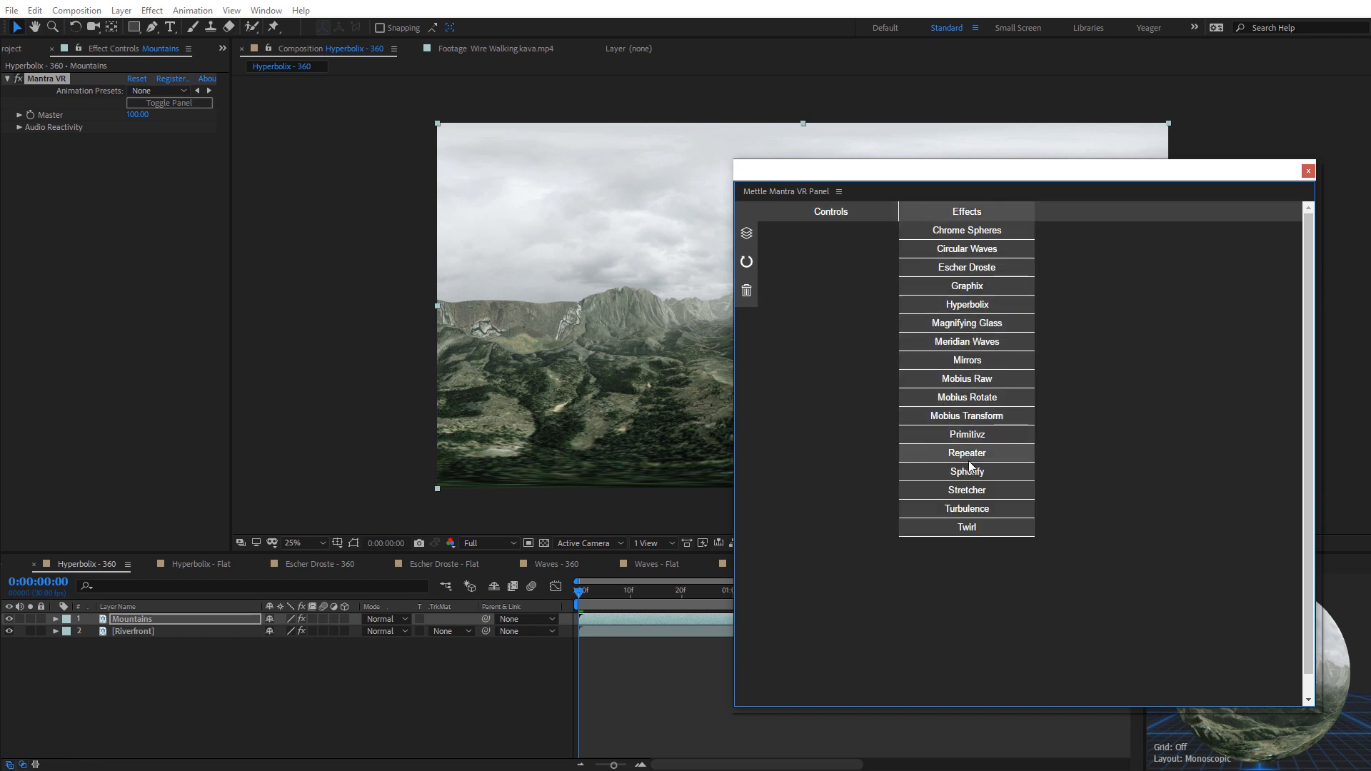
pyautogui.click(752, 233)
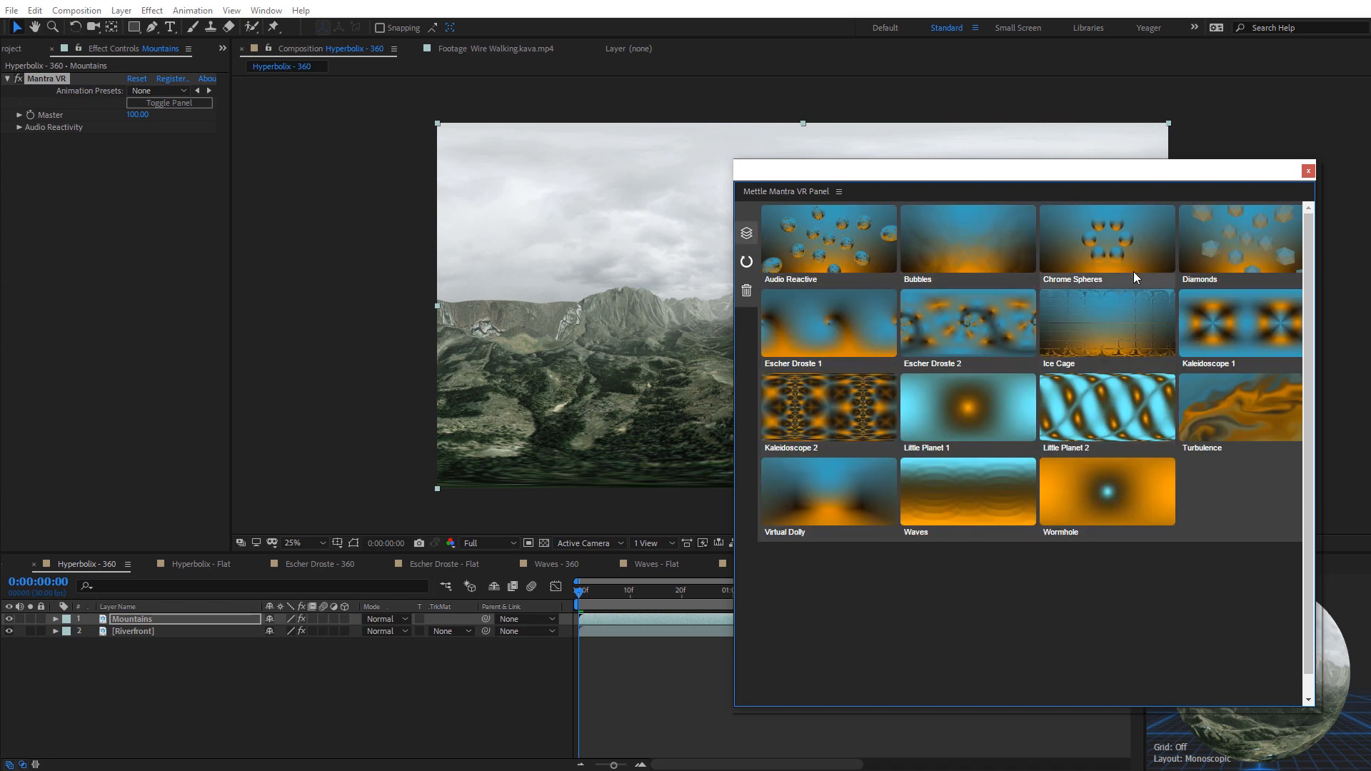
pyautogui.click(1140, 413)
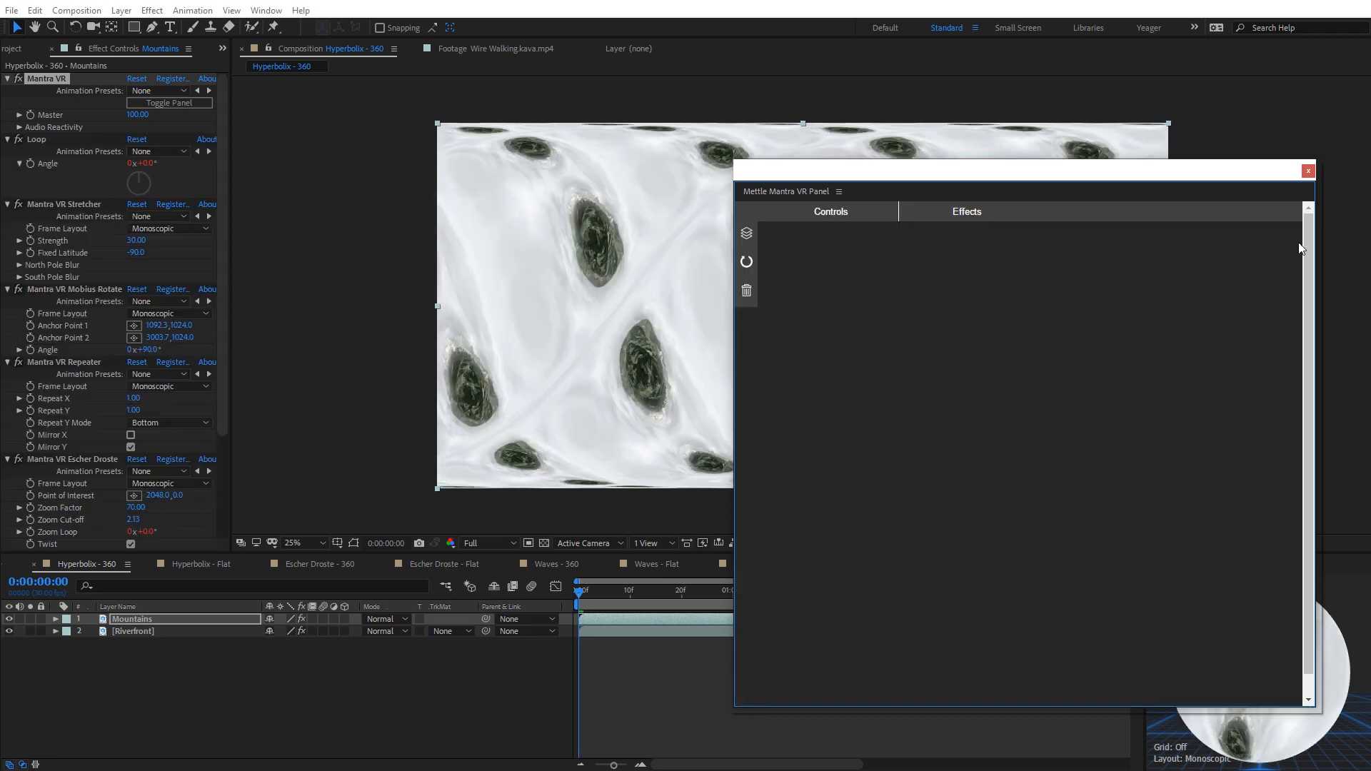
pyautogui.click(1308, 170)
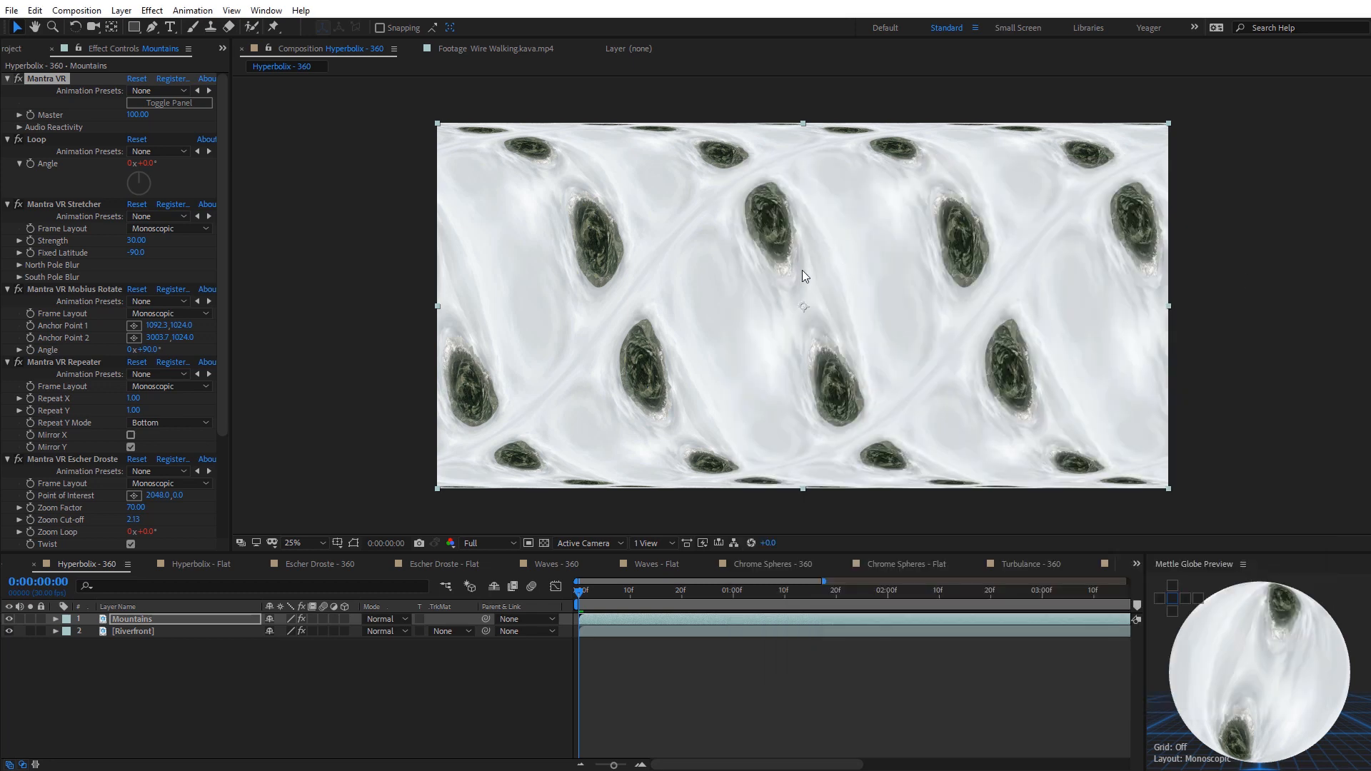
pyautogui.click(582, 598)
pyautogui.press('space')
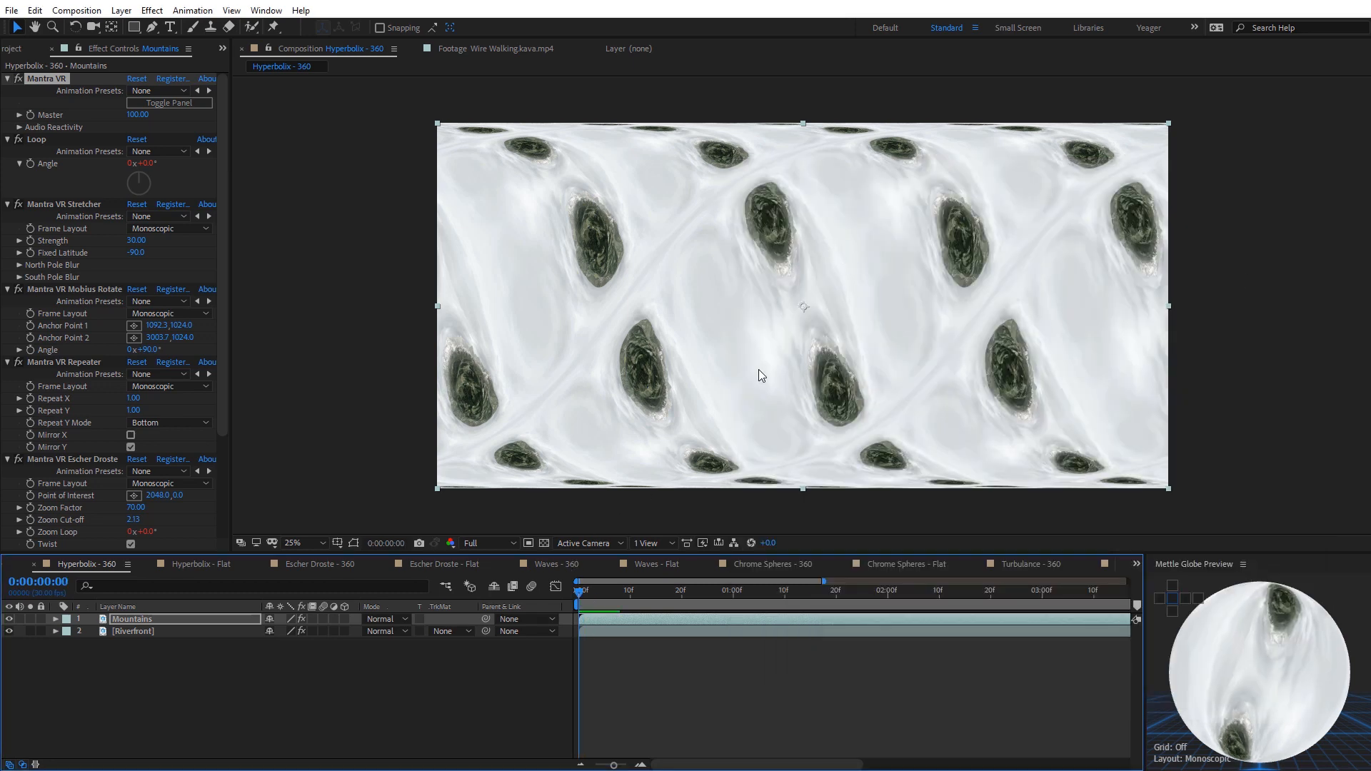